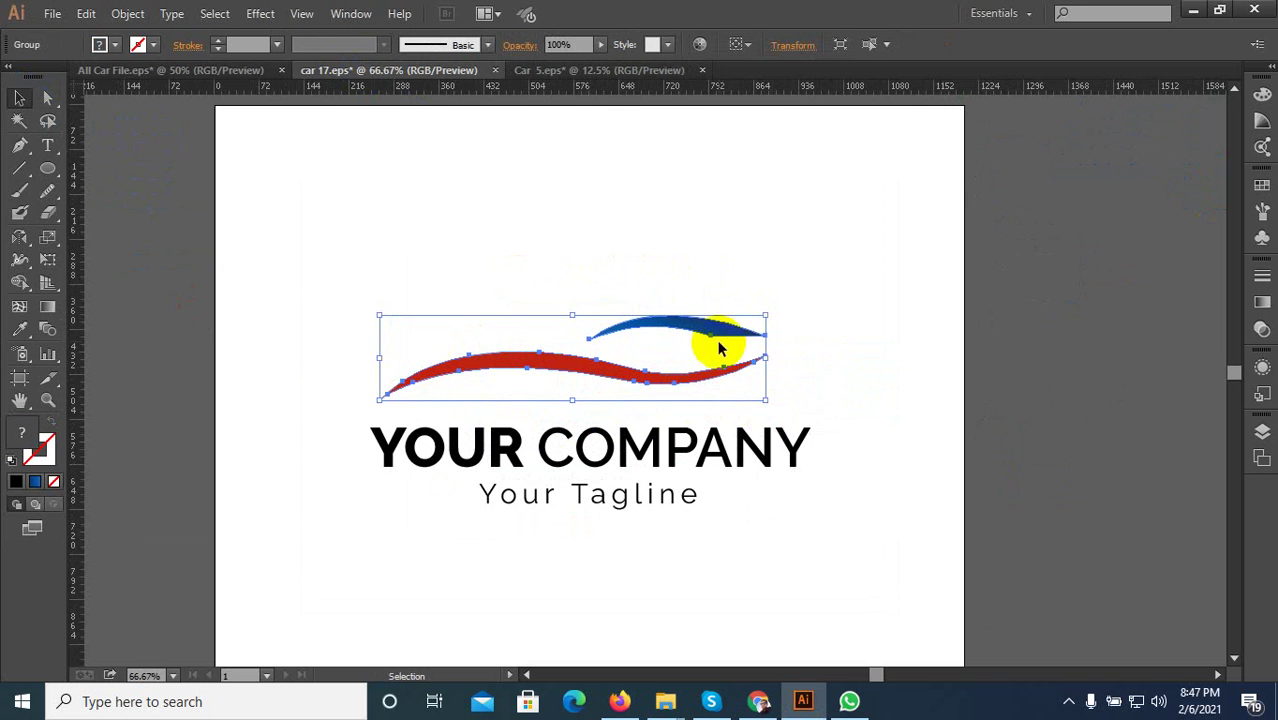
Select the red-and-blue swoosh with the company name and tagline and align them on their horizontal centres.
right_click(712, 342)
left_click_drag(677, 221, 566, 515)
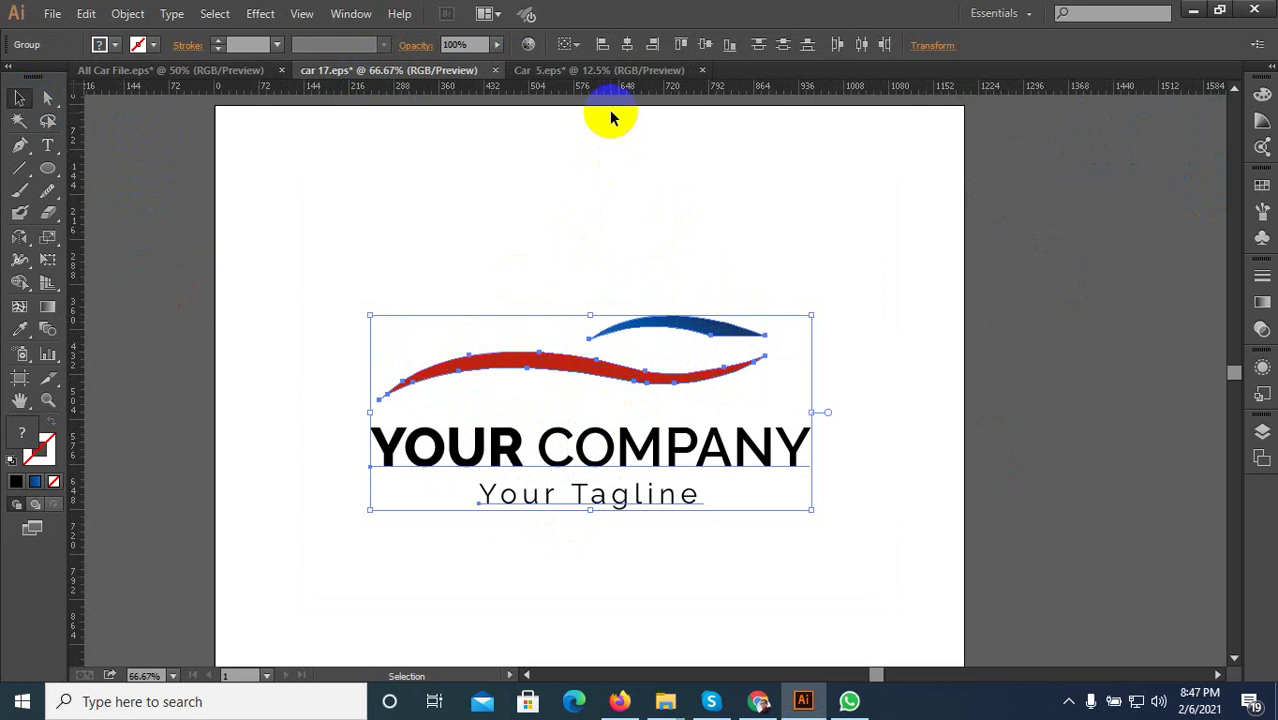
left_click(631, 44)
left_click(679, 170)
Save the logo as a new Illustrator CC EPS file named car 18 in the CAR folder.
key("ctrl+shift+s")
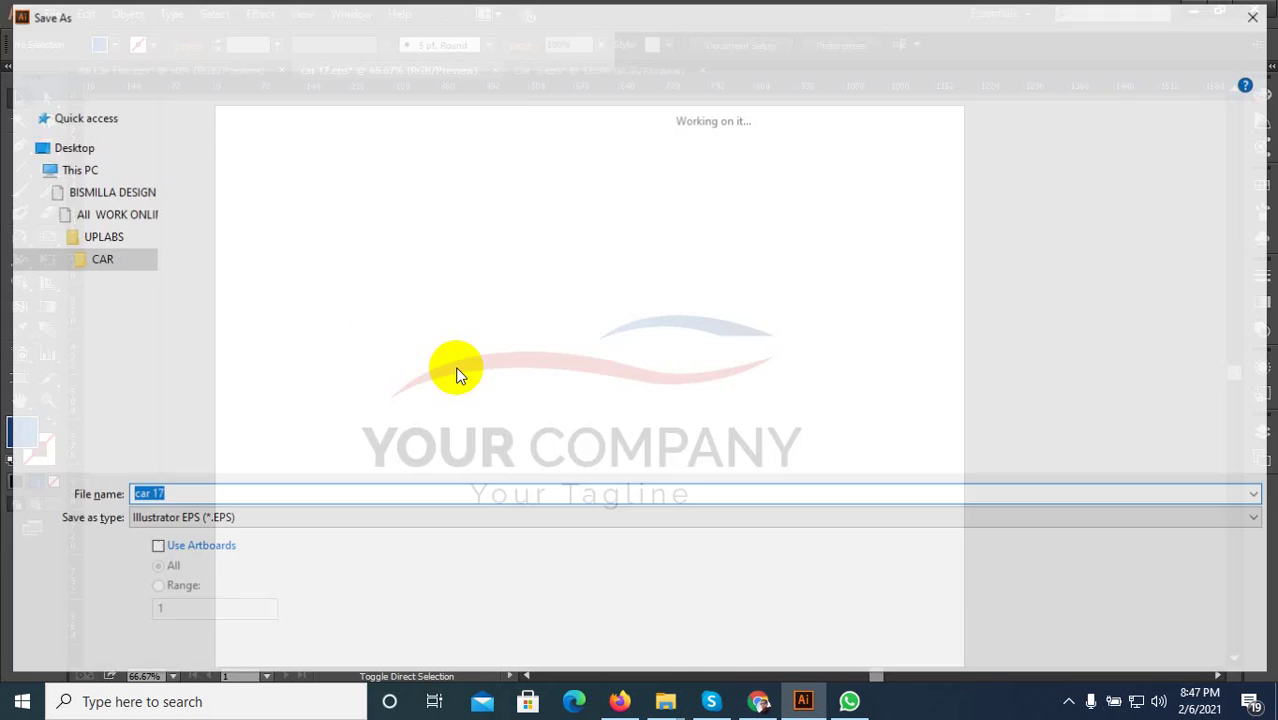
left_click(178, 494)
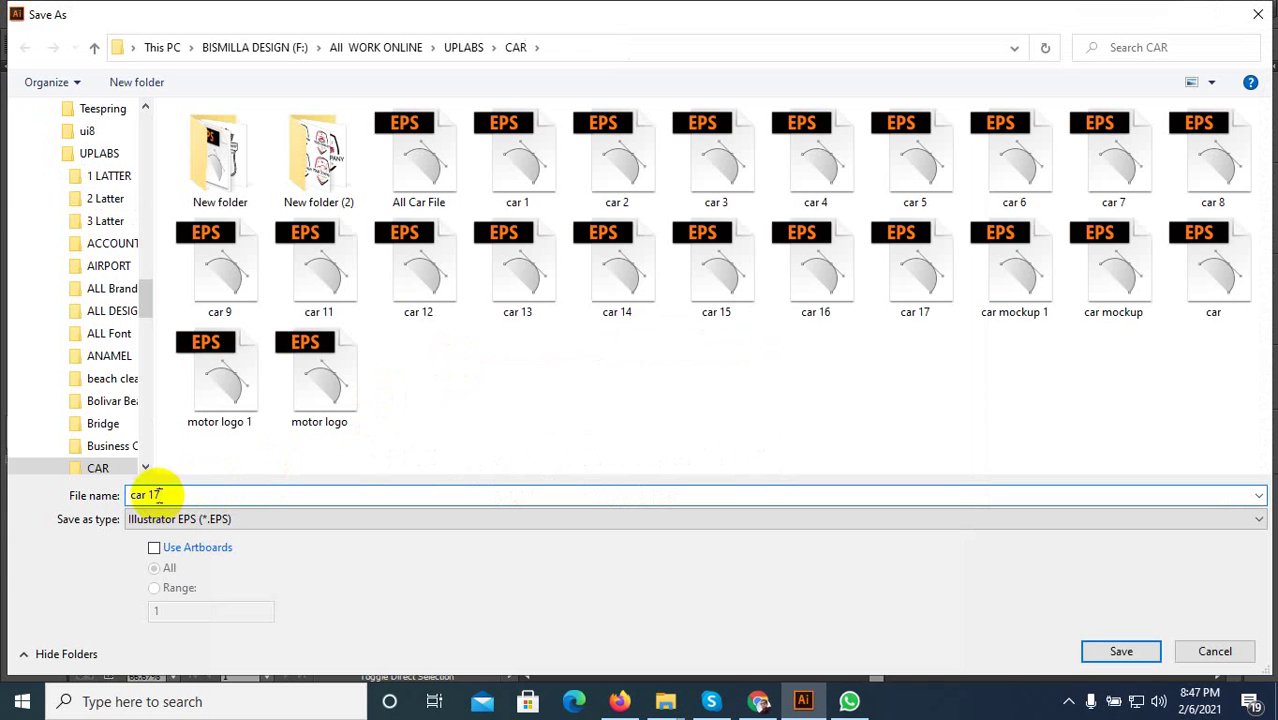
left_click_drag(155, 494, 267, 494)
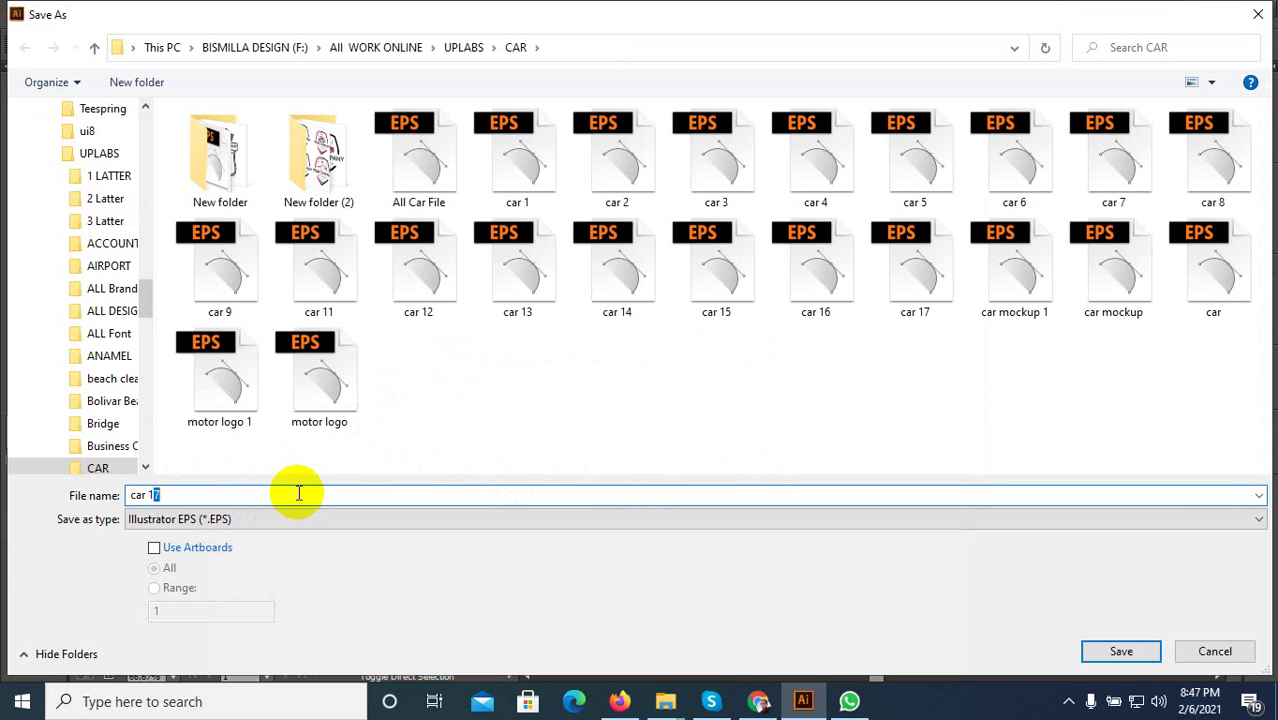
type("8")
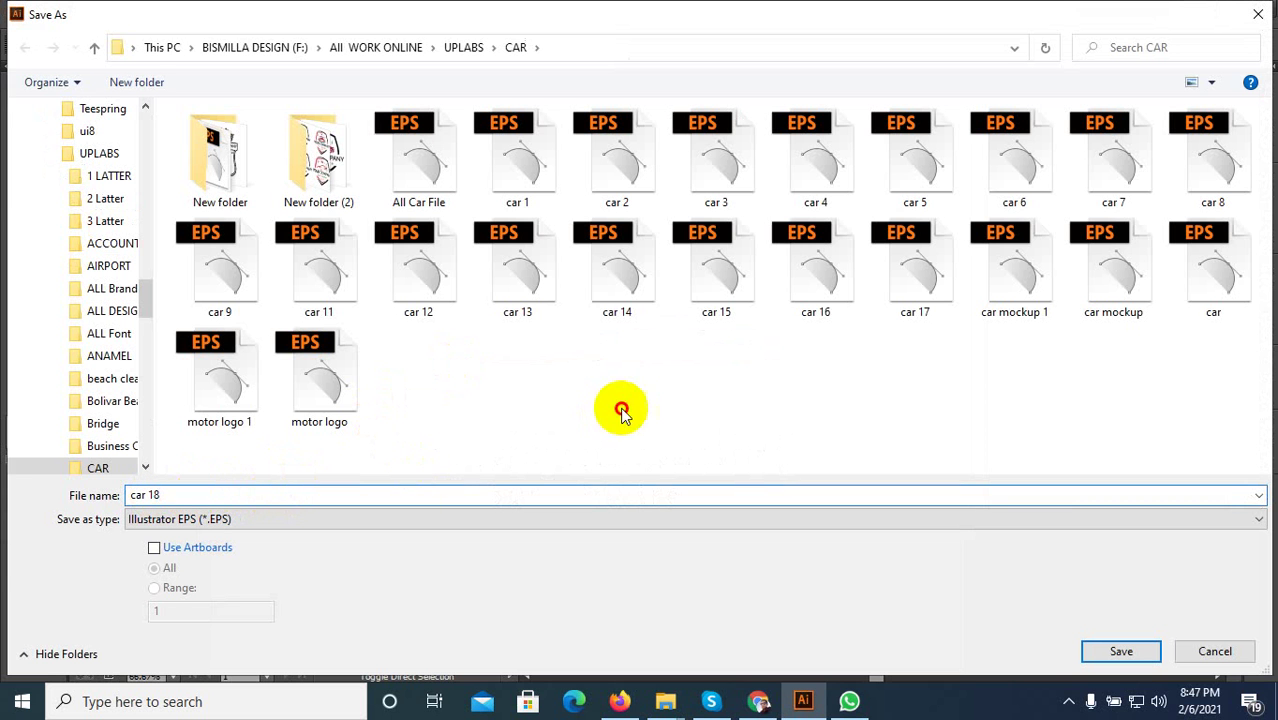
left_click(1121, 651)
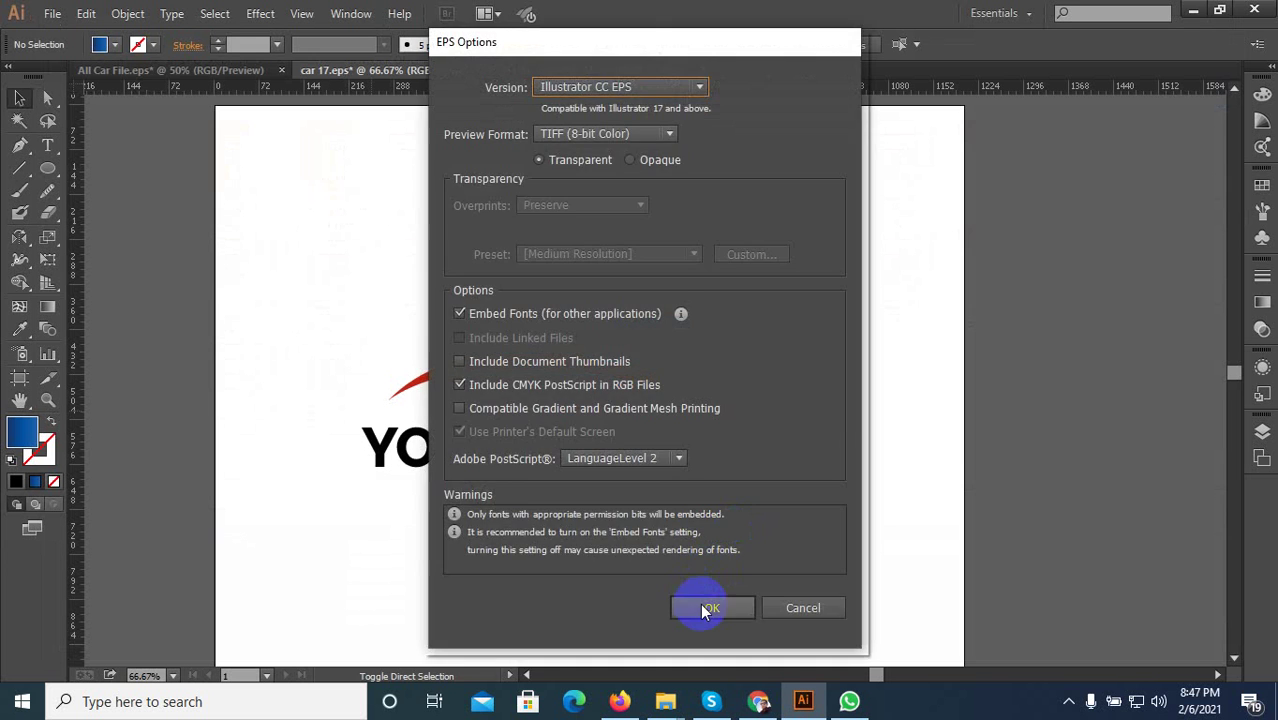
left_click(707, 609)
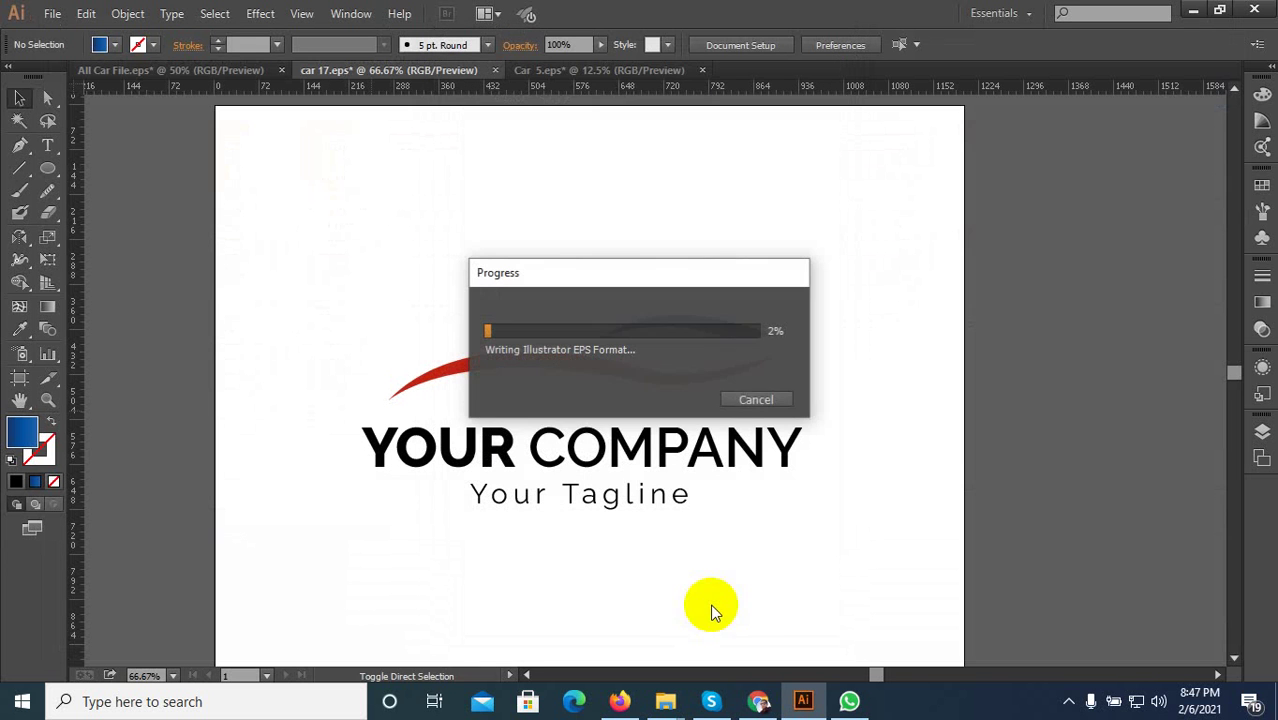
In the Car 5 document, enlarge the logo on the grey square and convert its text to outlines.
left_click(610, 72)
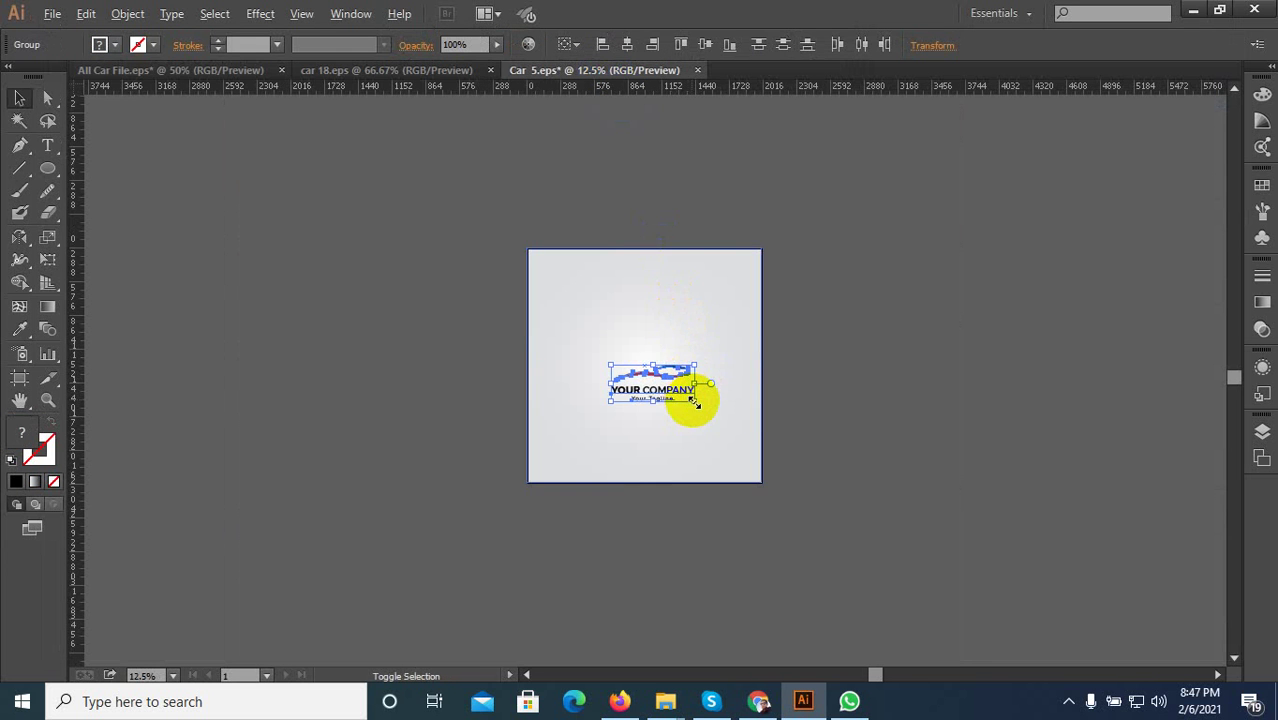
mouse_move(695, 400)
left_mouse_down()
mouse_move(730, 428)
mouse_move(690, 398)
mouse_move(703, 387)
left_mouse_up()
left_click(172, 14)
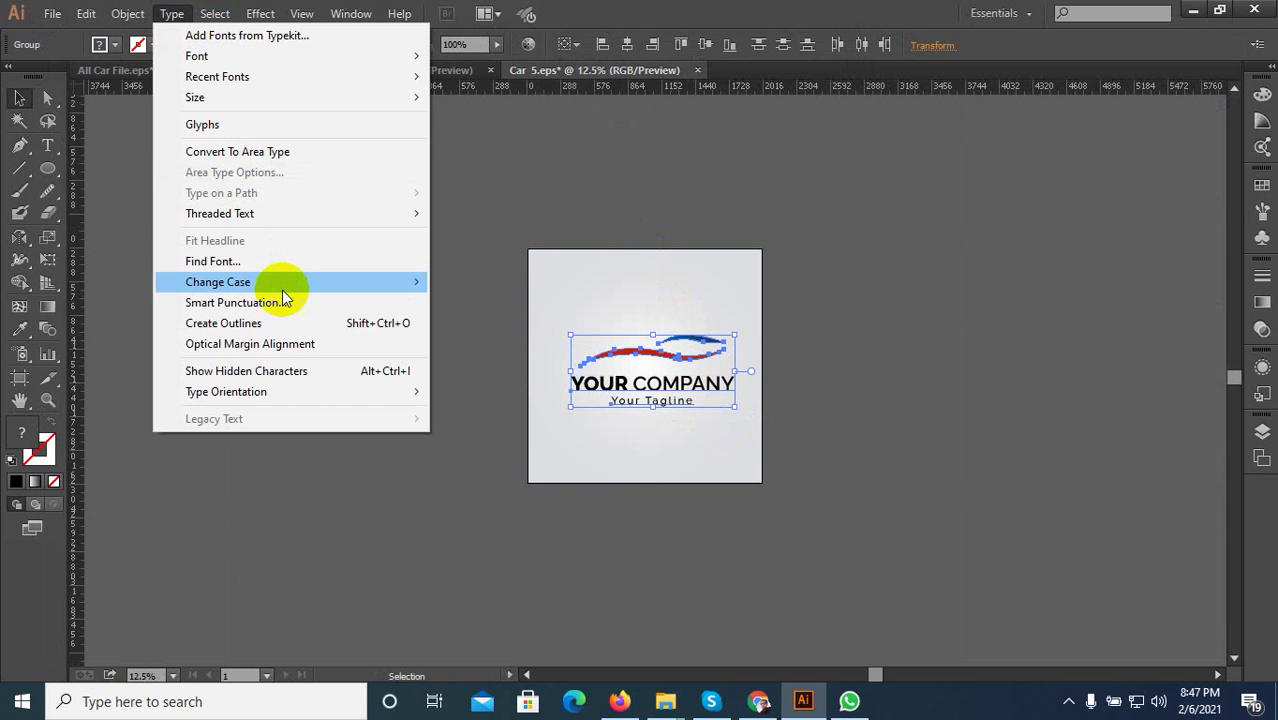
left_click(331, 320)
Save the document as Car 6 in Illustrator 10 EPS format, accepting the older-format save.
key("ctrl+shift+s")
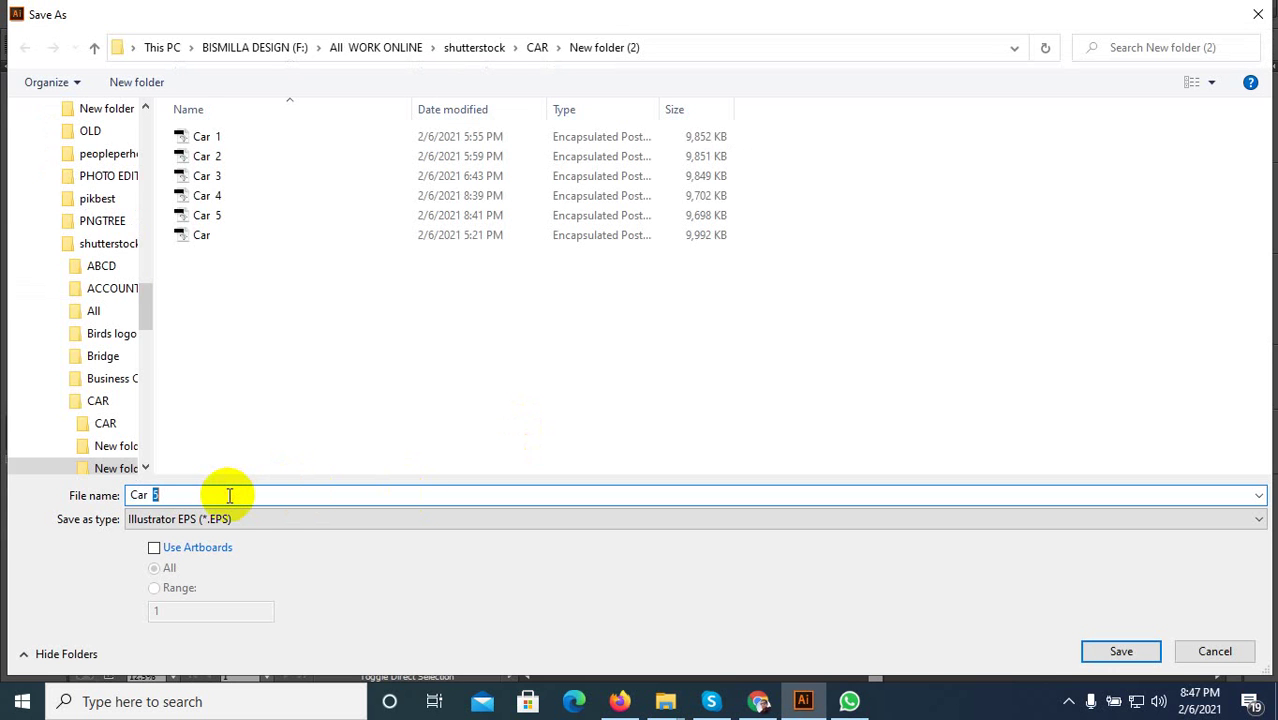
type("6")
left_click(1118, 651)
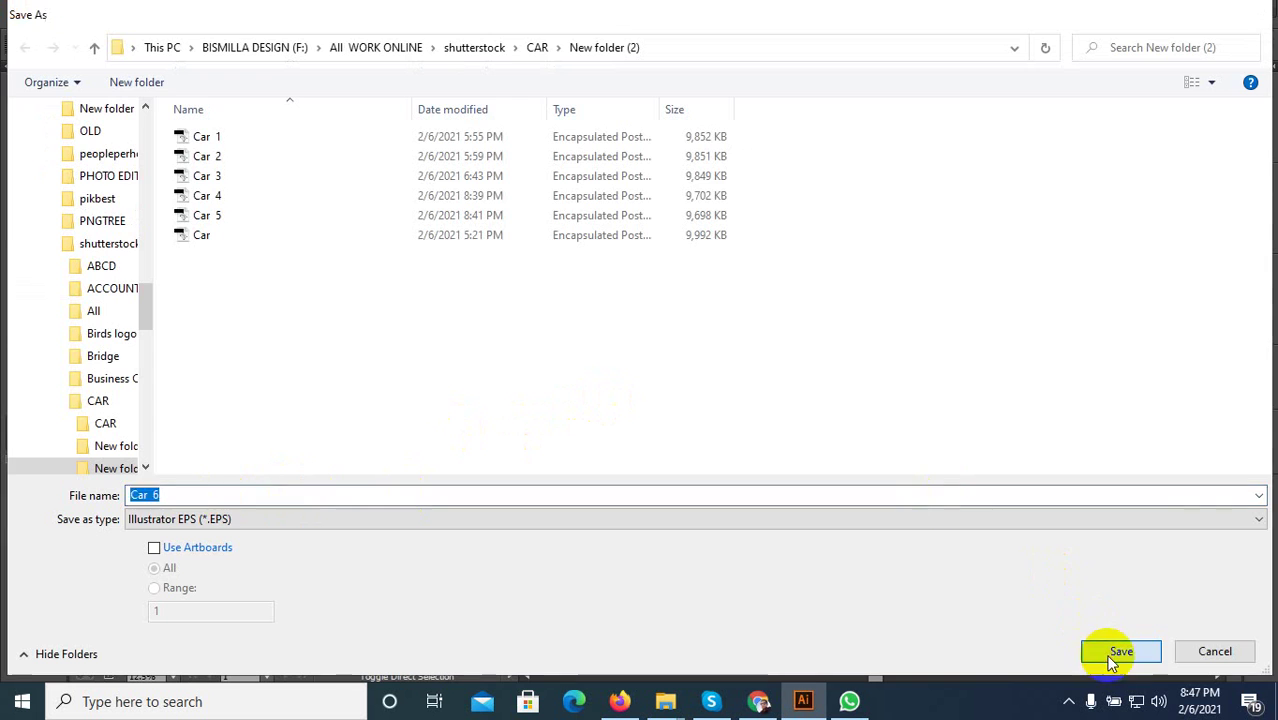
left_click(640, 87)
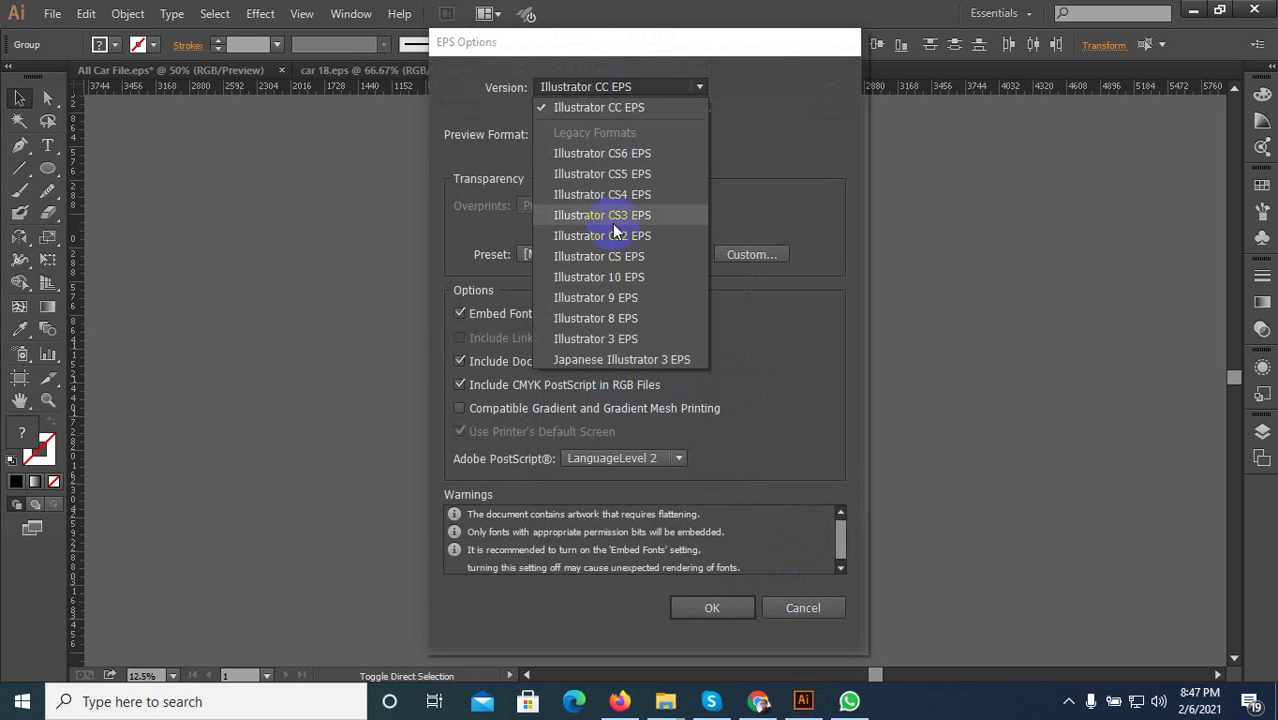
left_click(625, 276)
left_click(708, 590)
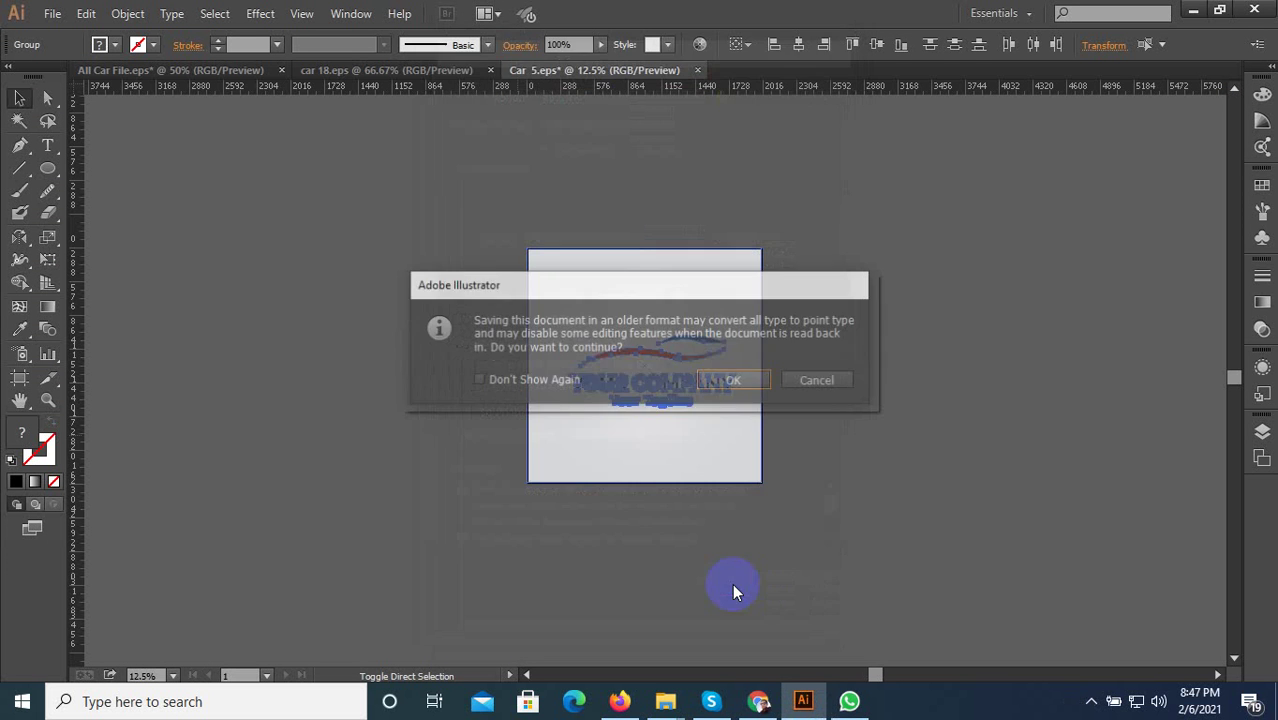
left_click(727, 380)
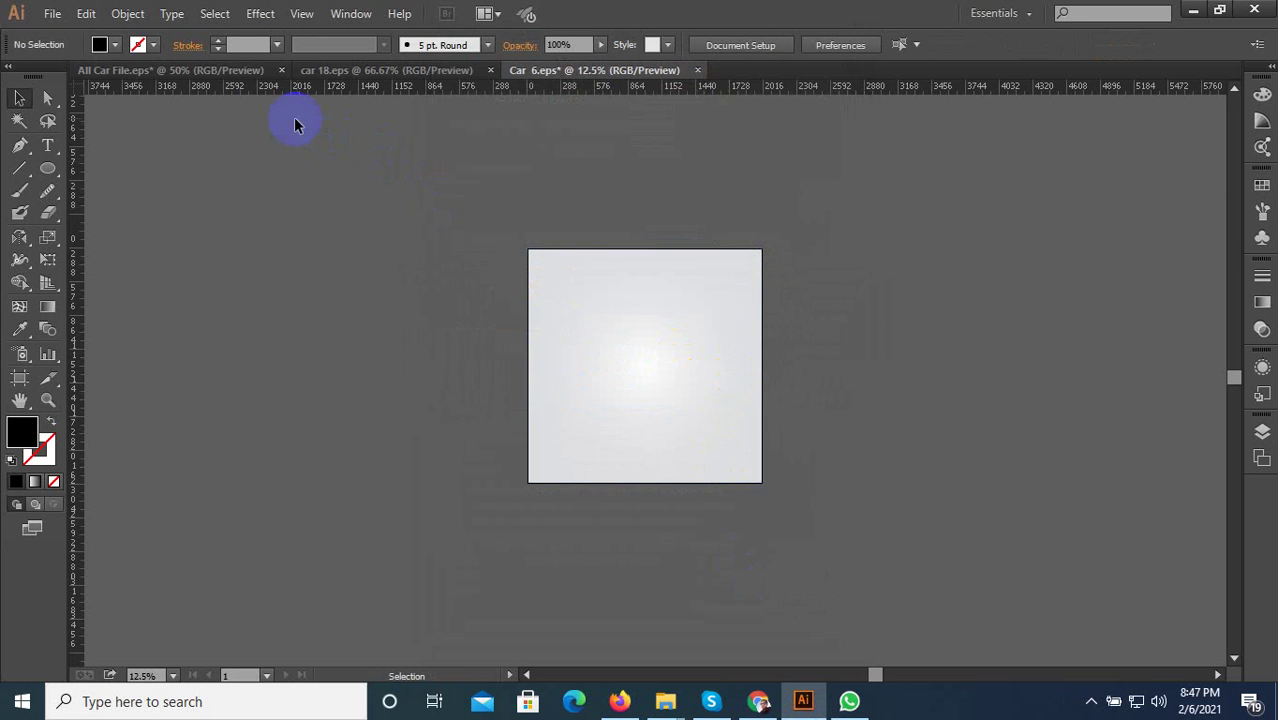
In the All Car File document, move the red-and-blue swoosh off the artboard to the empty area on its right.
left_click(229, 72)
key("ctrl+minus")
key("ctrl+minus")
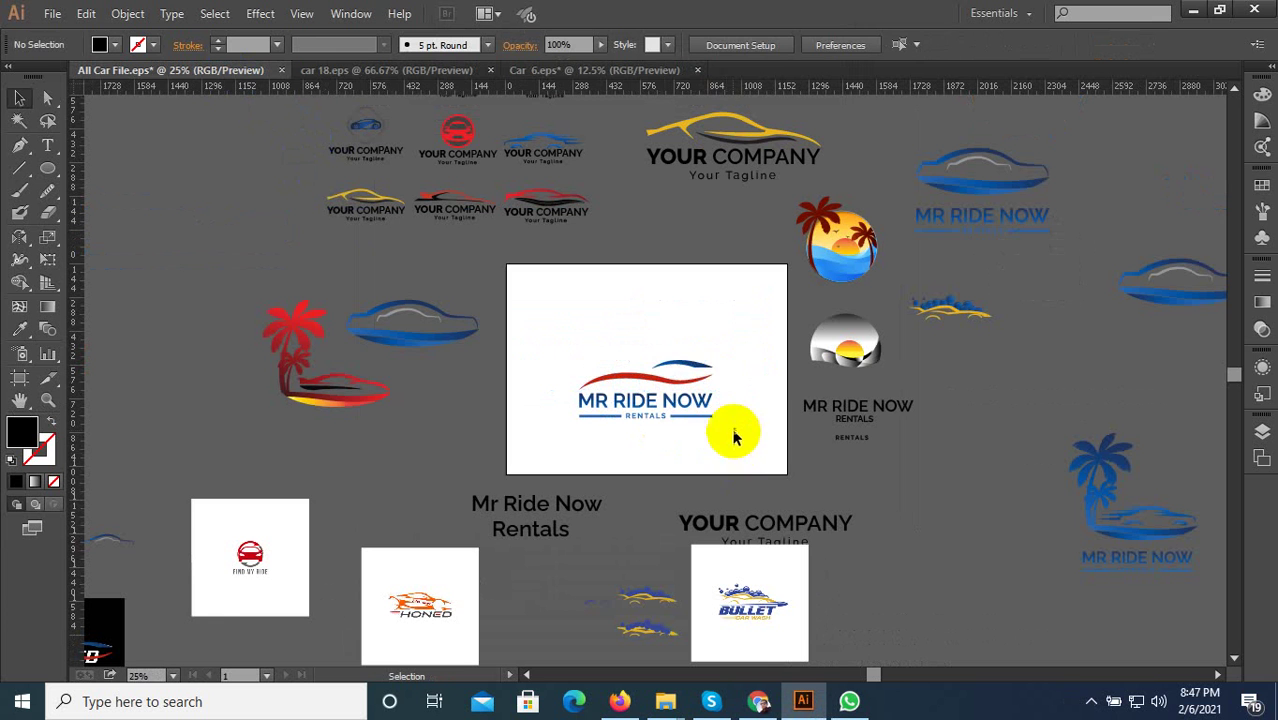
left_click_drag(601, 384, 1101, 341)
Pull the black HONED reference image away from the traced swoosh on top of it and delete the image.
left_click_drag(698, 598, 862, 442)
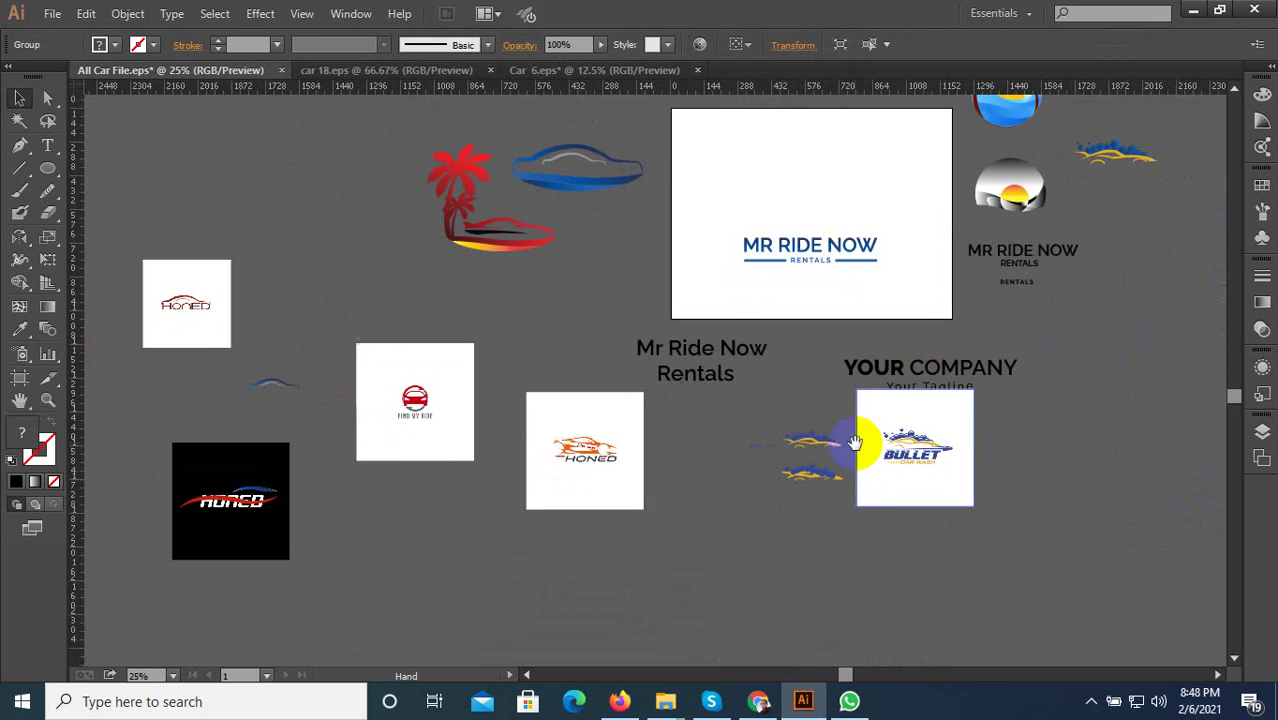
left_click_drag(329, 579, 641, 462)
left_click(535, 398)
scroll(528, 394, "up", 3)
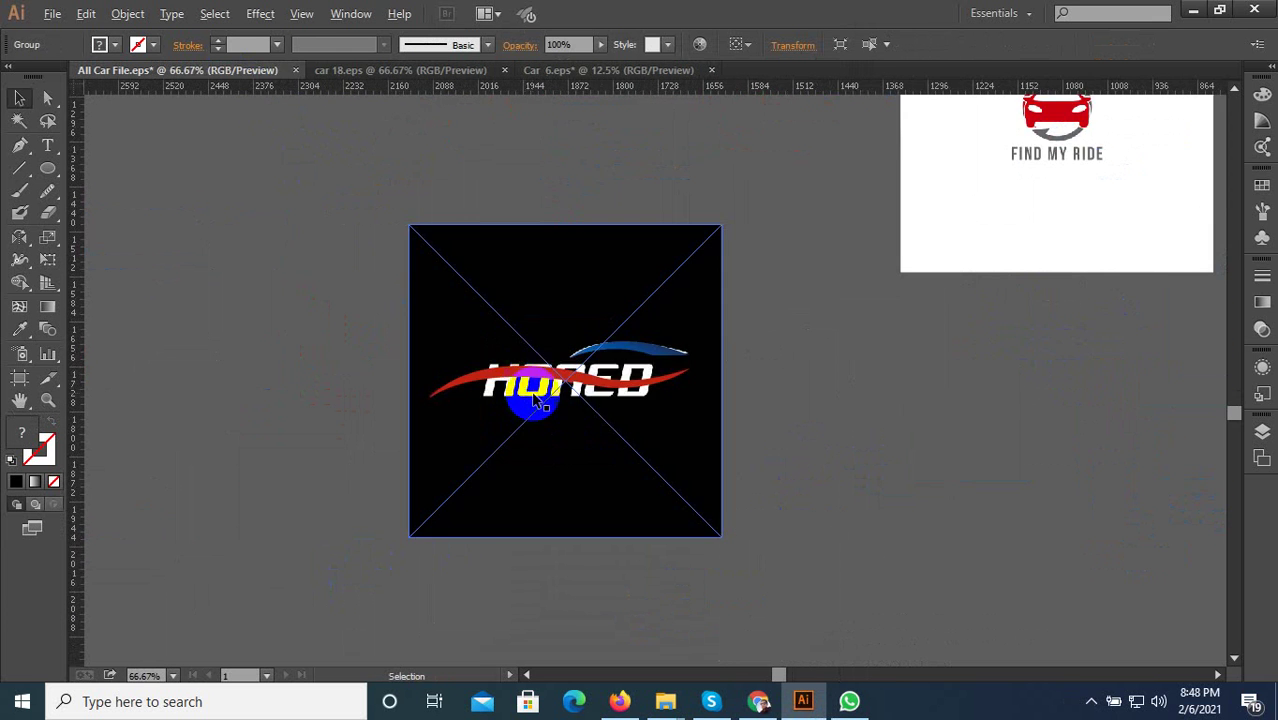
scroll(596, 408, "down", 2)
left_click_drag(596, 408, 365, 380)
scroll(400, 376, "up", 1)
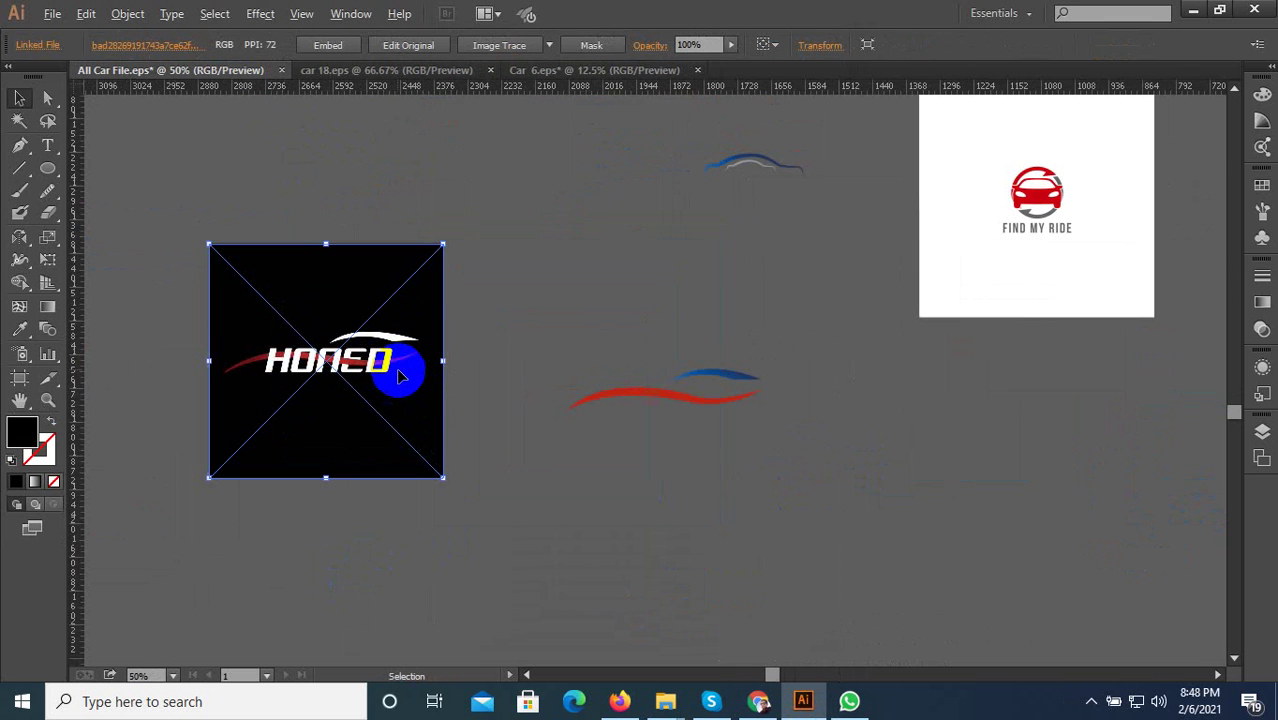
key("Delete")
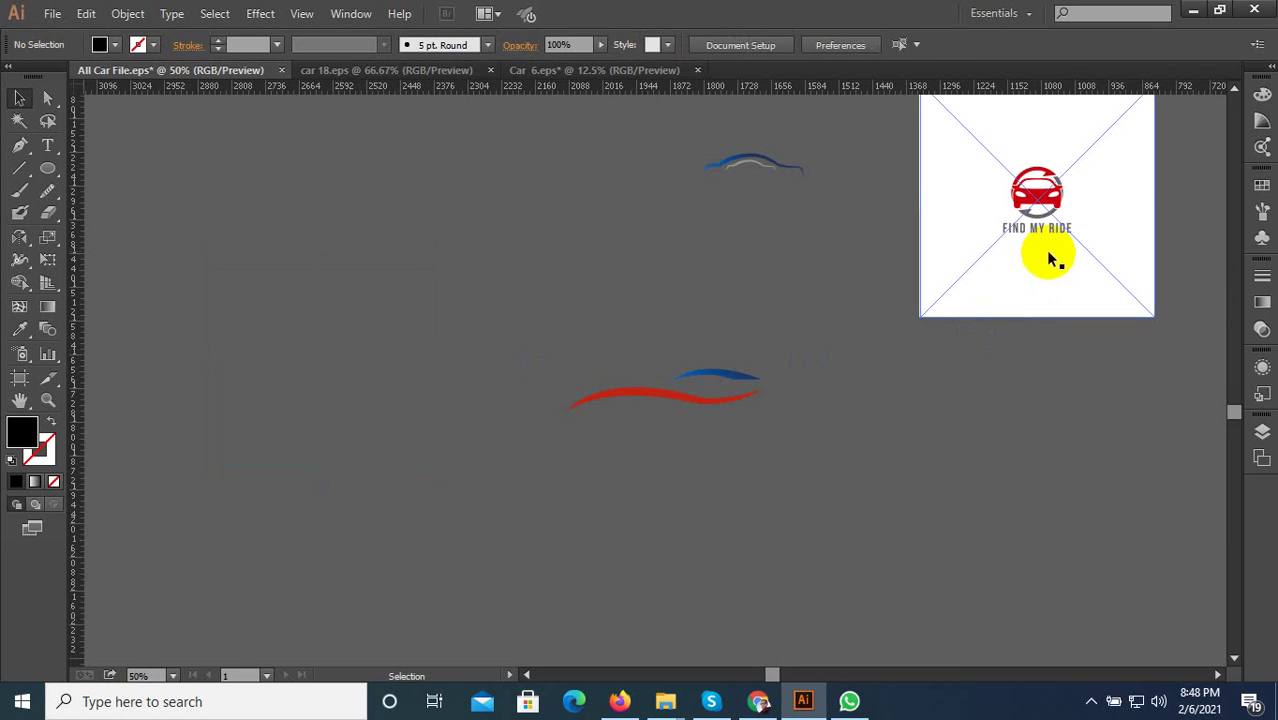
Move the Find My Ride reference image into the empty space beside the traced swoosh.
left_click_drag(1050, 257, 493, 341)
left_click_drag(418, 452, 636, 453)
scroll(636, 262, "up", 5)
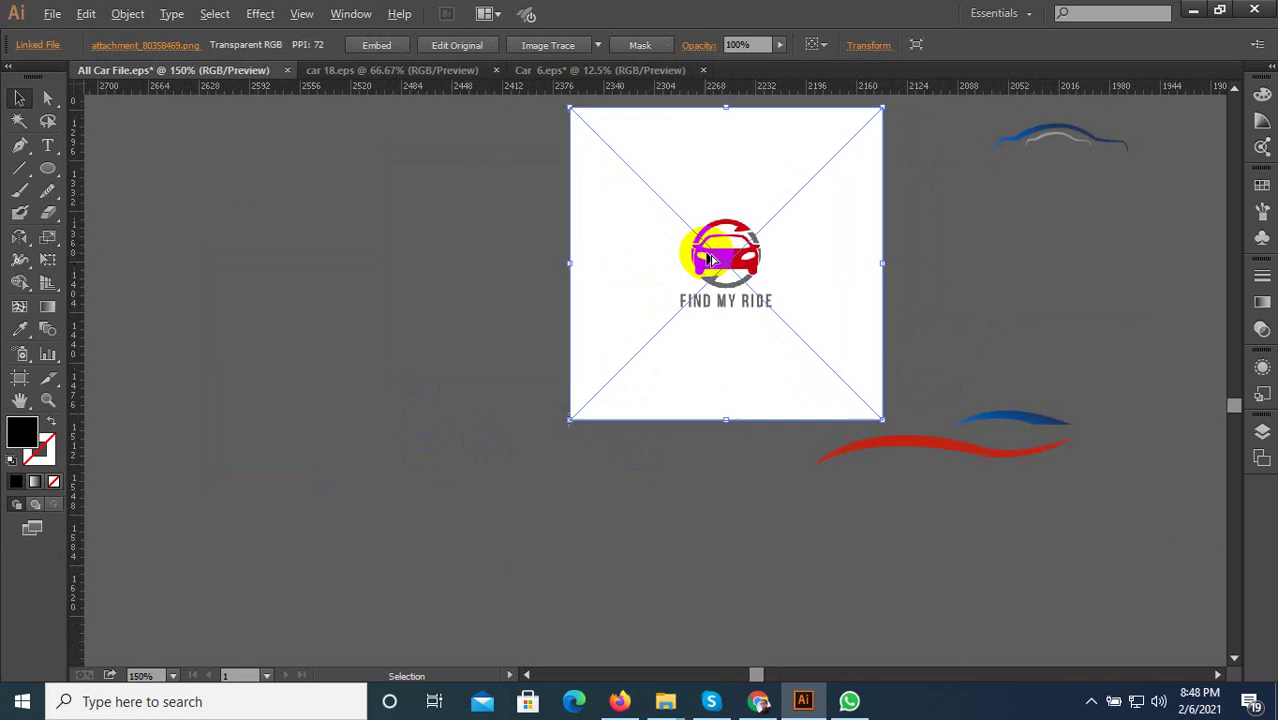
Start a Pen path at the bumper's lower-left inner corner, try the straight edge to the opposite wheel, and undo that segment.
scroll(642, 282, "up", 1)
scroll(650, 194, "down", 1)
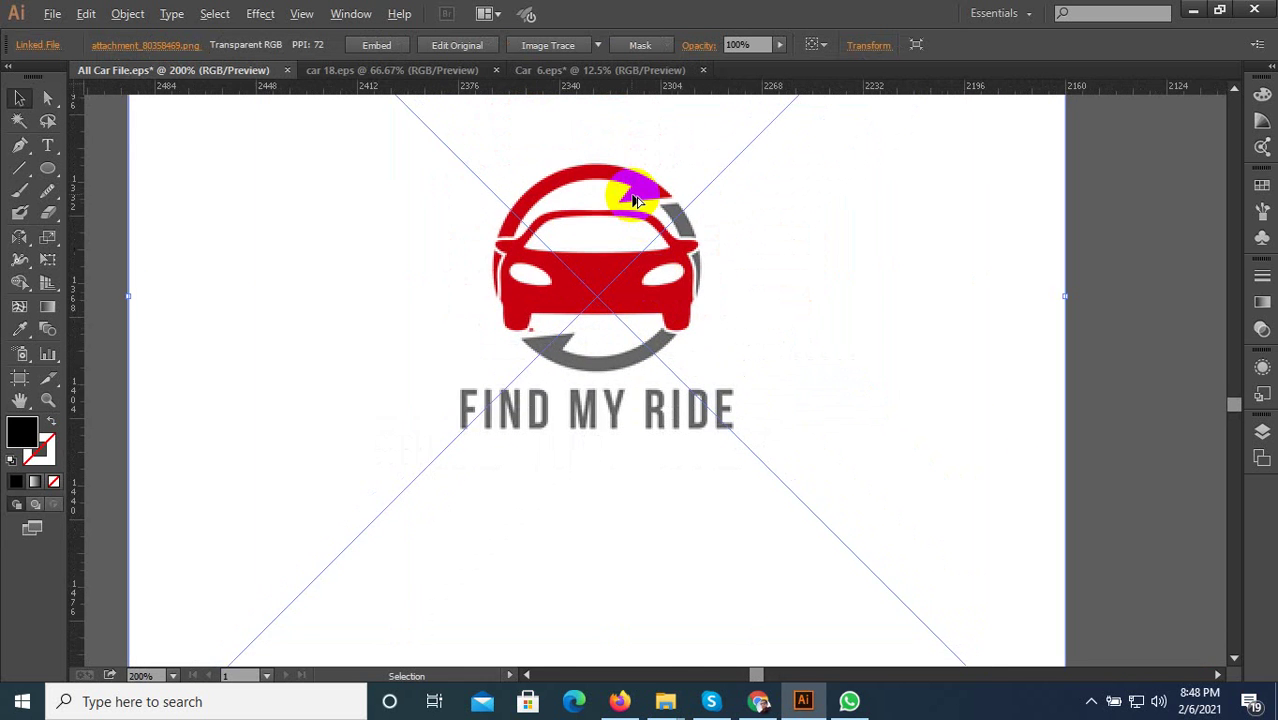
scroll(633, 208, "up", 1)
scroll(422, 342, "up", 1)
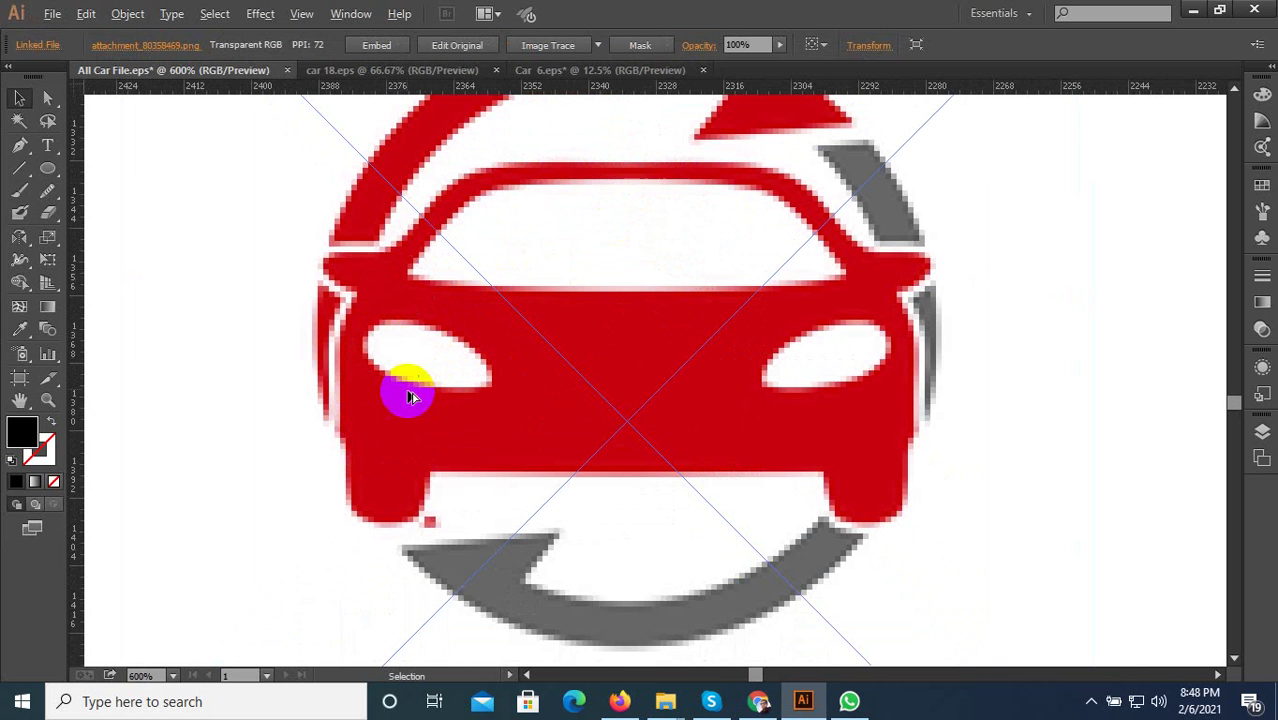
scroll(337, 405, "down", 1)
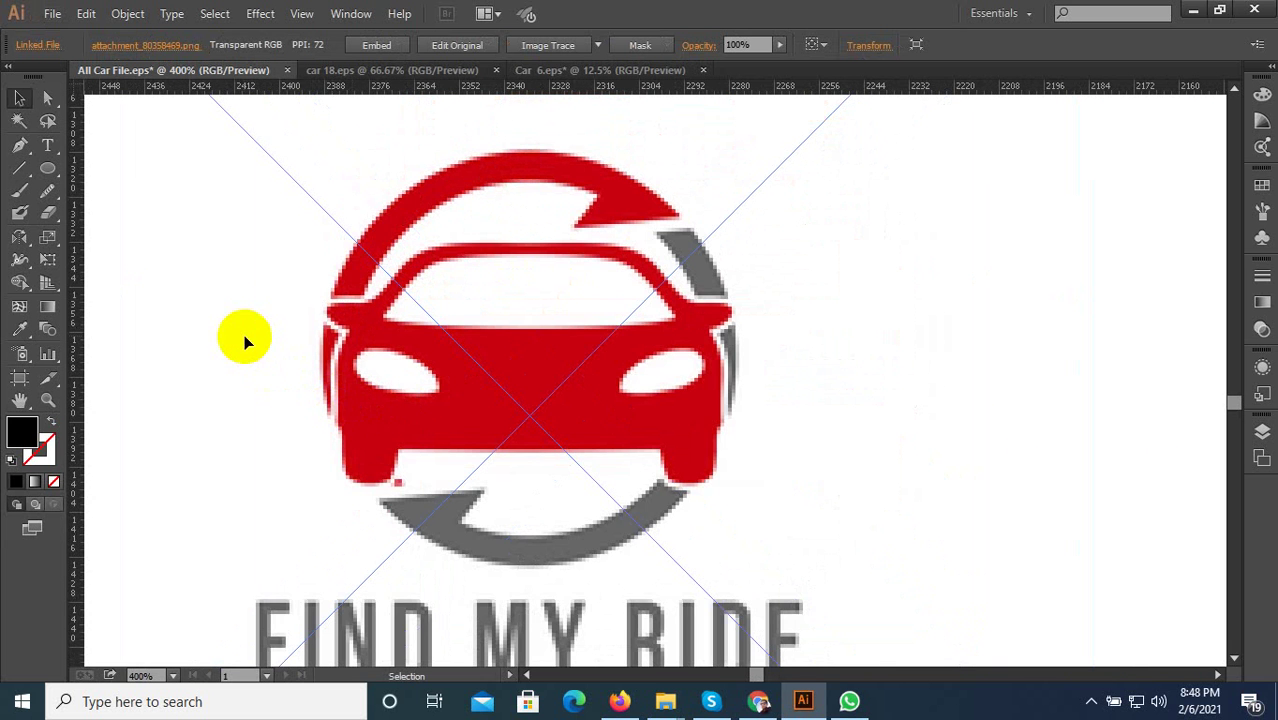
scroll(220, 321, "up", 1)
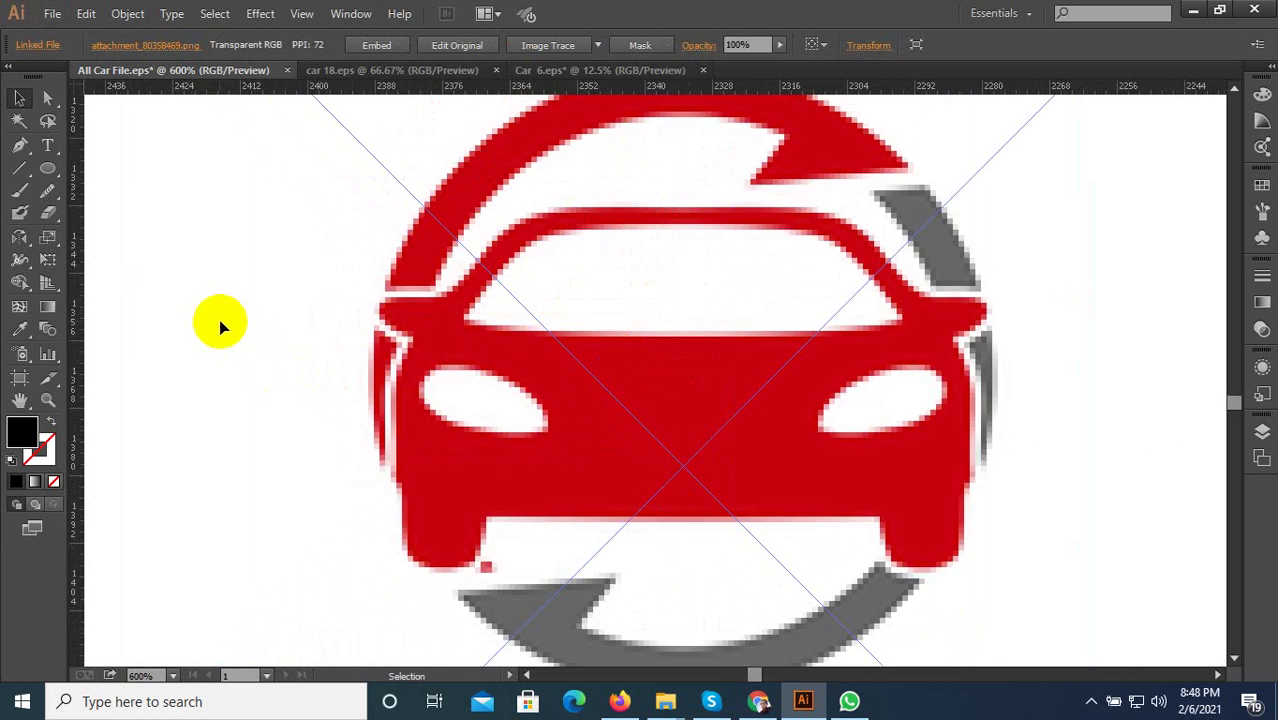
left_click(22, 150)
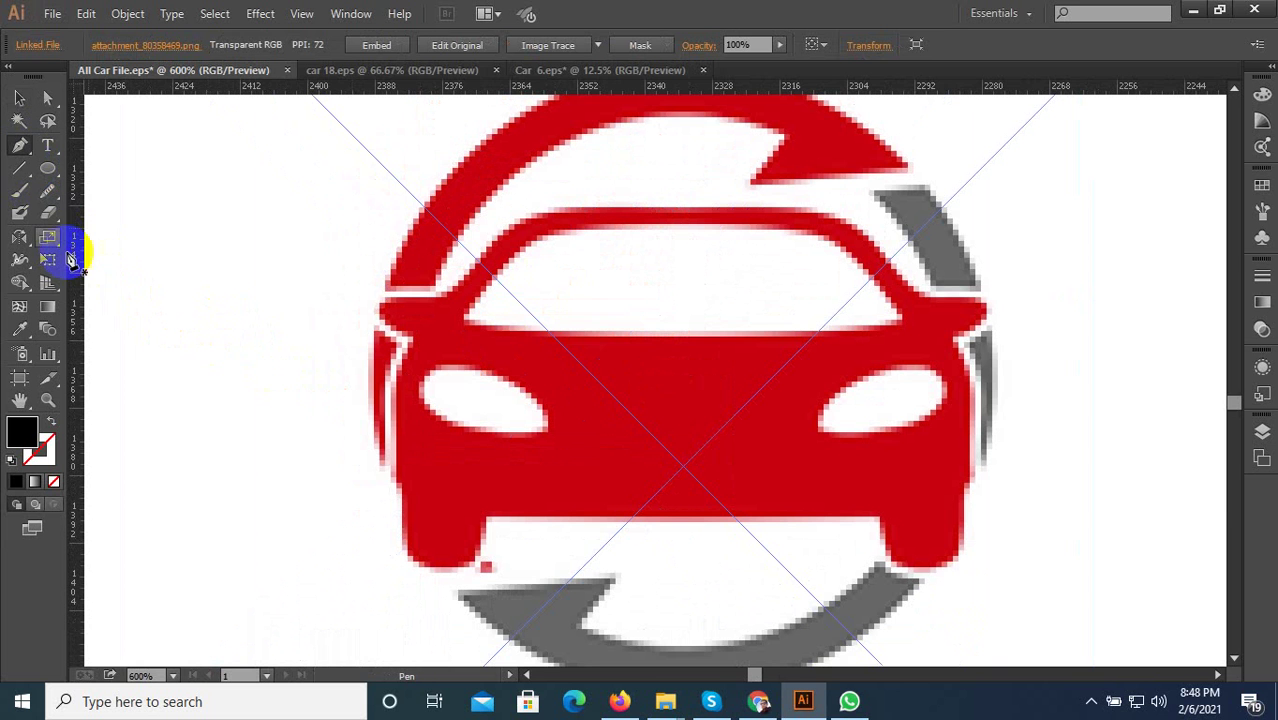
left_click(487, 521)
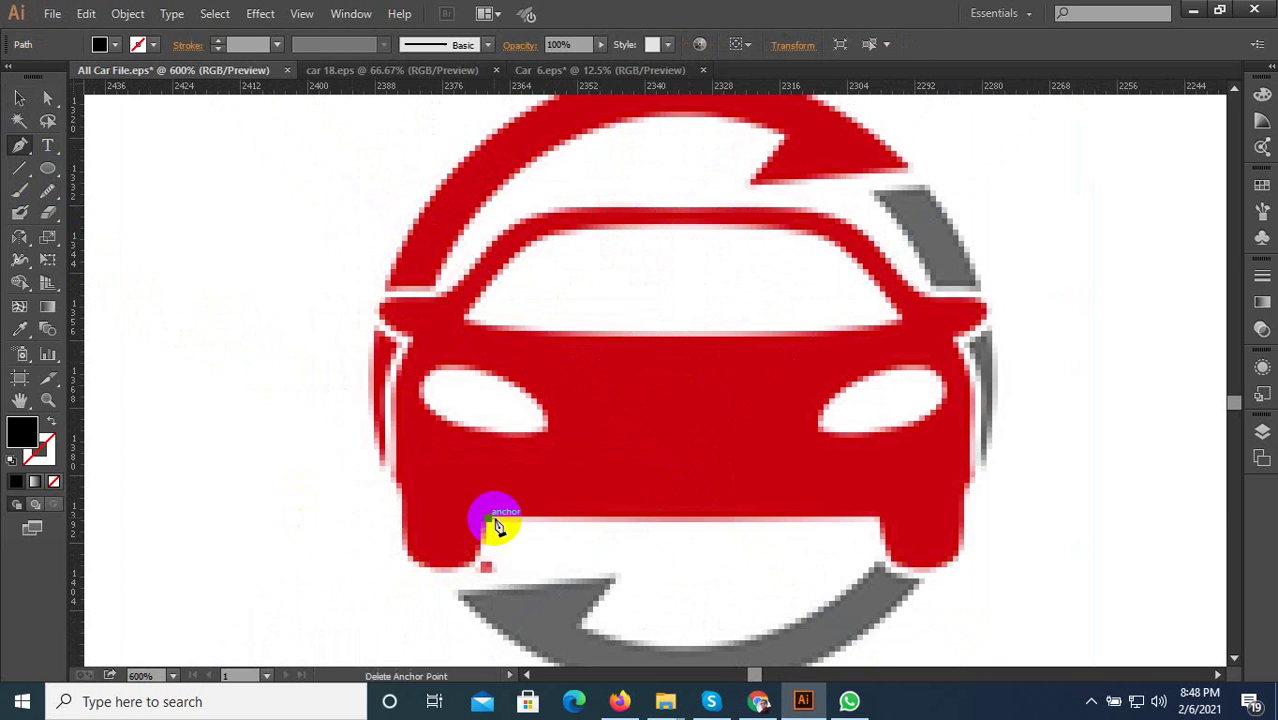
left_click(882, 523)
scroll(884, 540, "right", 2)
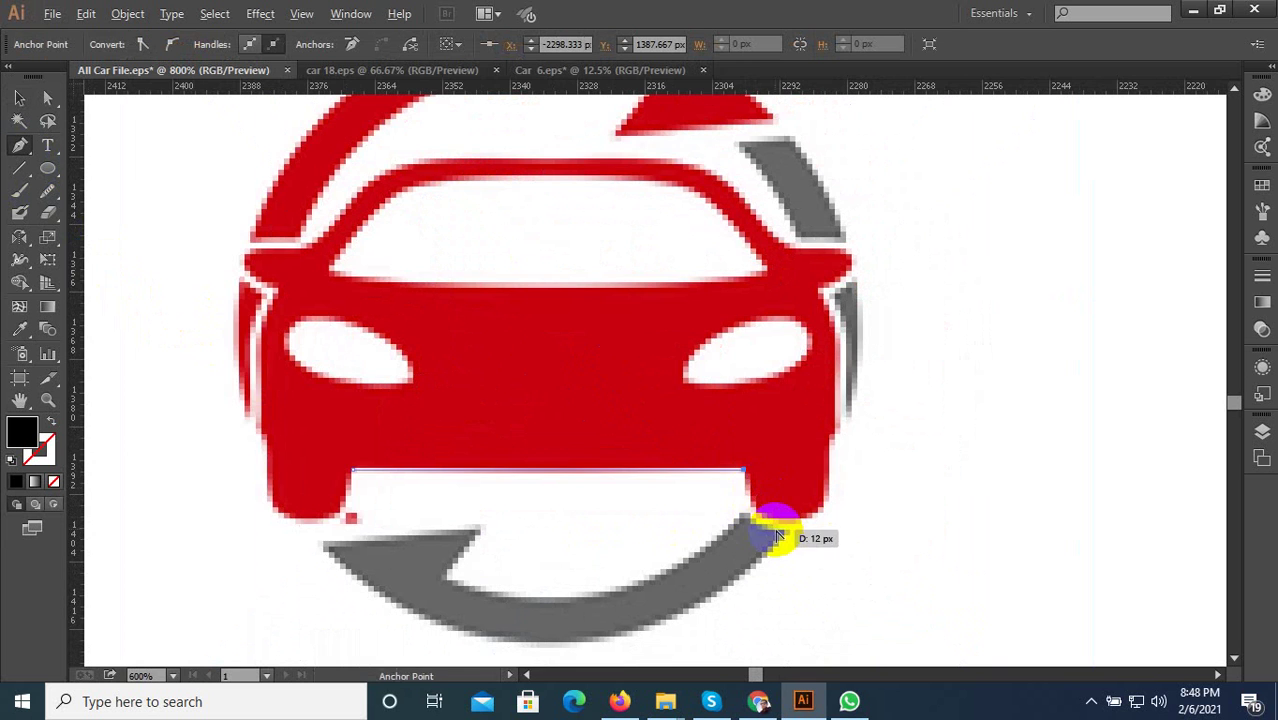
scroll(770, 528, "up", 1)
scroll(775, 537, "down", 1)
key("ctrl+z")
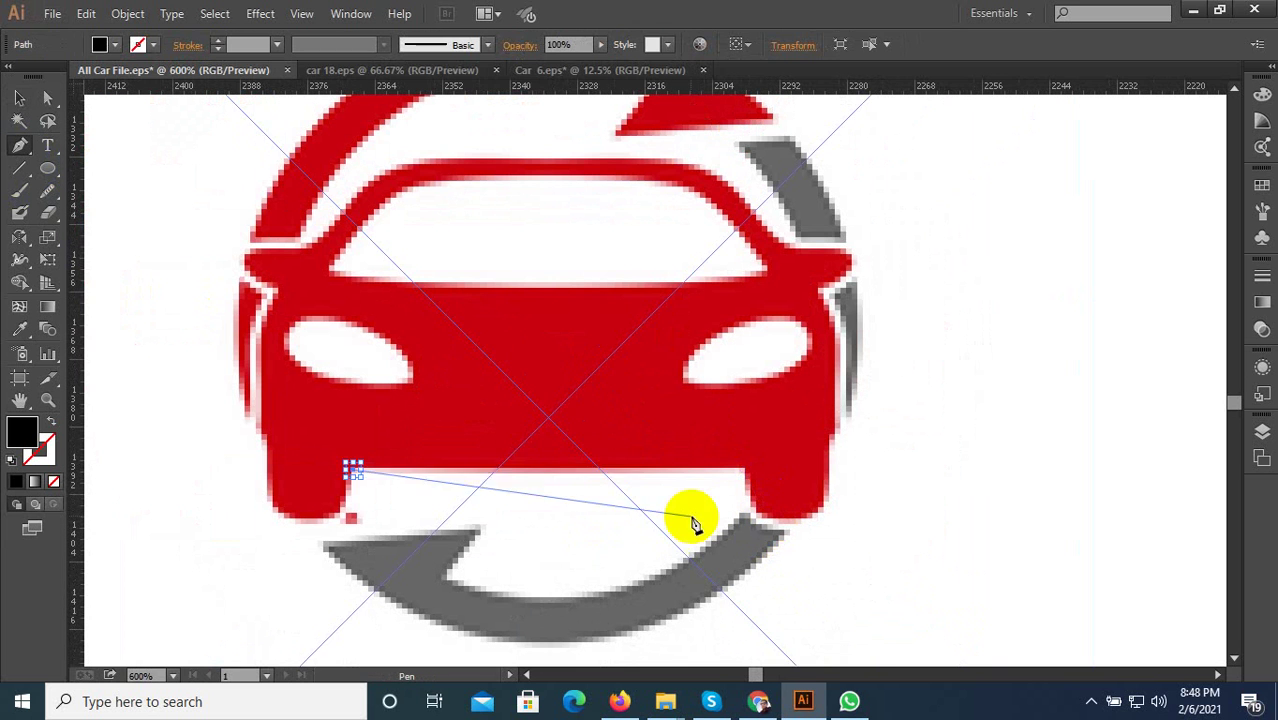
Trace the car's left half from the bumper edge to the centre, straight up to the roof and around the left roof curve.
left_click(562, 471)
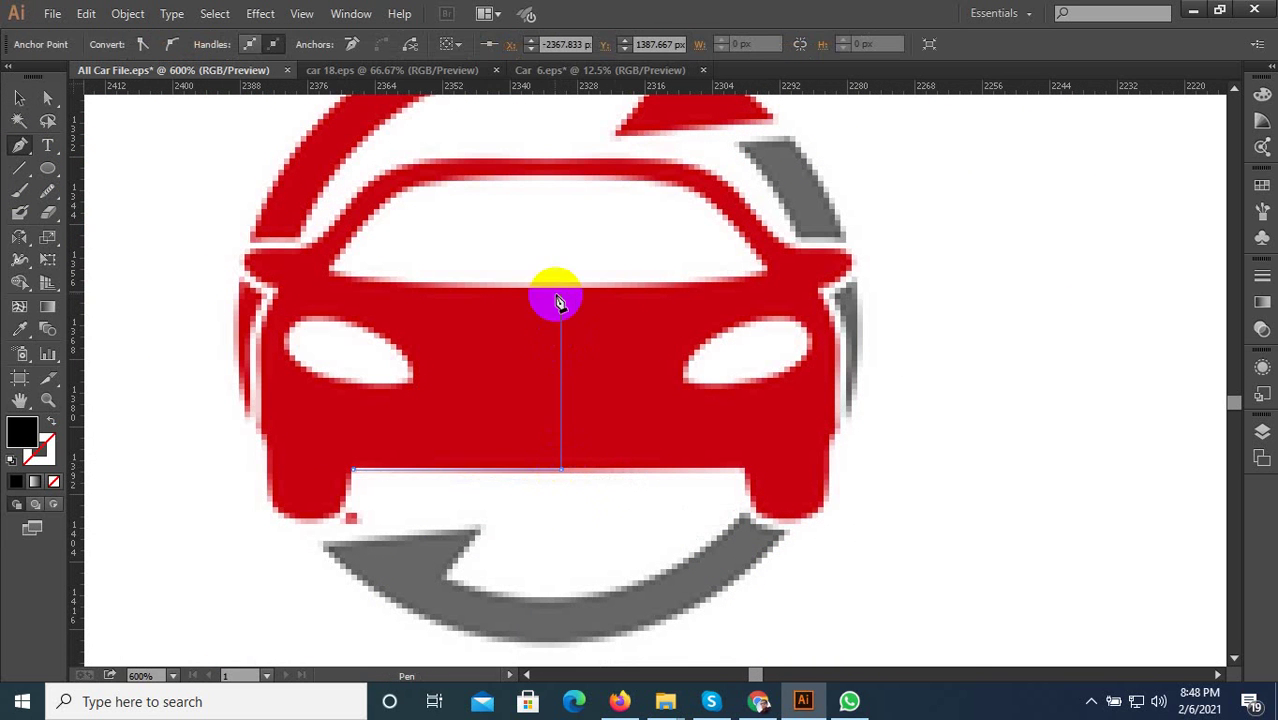
left_click(558, 166)
left_click_drag(517, 224, 705, 269)
left_click(612, 211)
scroll(605, 210, "up", 2)
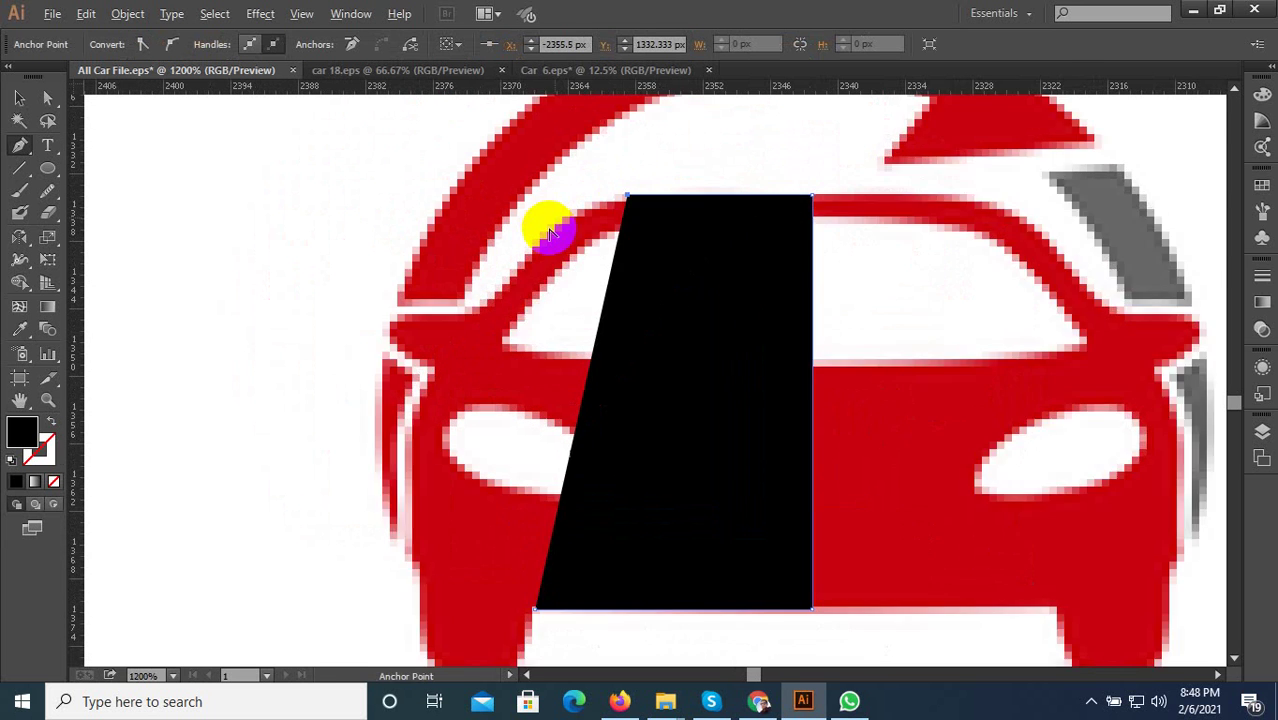
left_click_drag(525, 254, 481, 336)
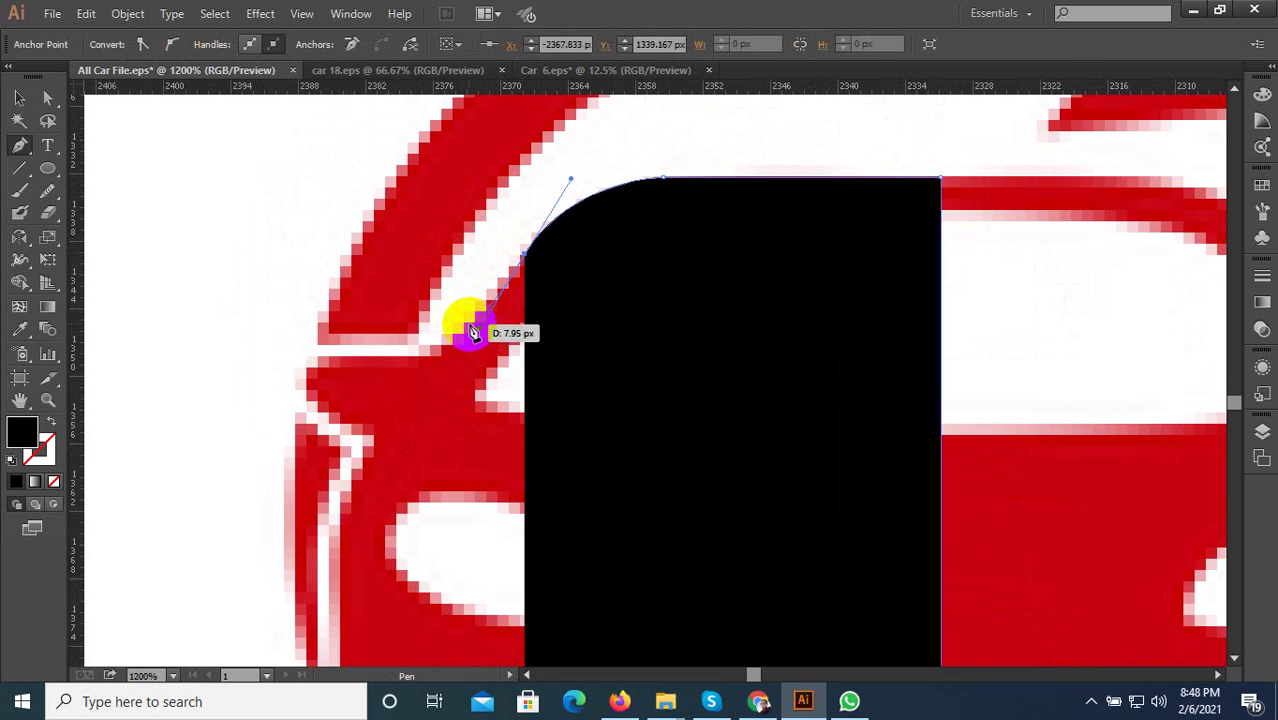
Continue the outline straight down the windscreen pillar and along the left mirror's upper edge, undoing the extra curve at its tip.
left_click(528, 262)
left_click_drag(446, 348, 321, 358)
left_click_drag(321, 358, 350, 429)
key("ctrl+z")
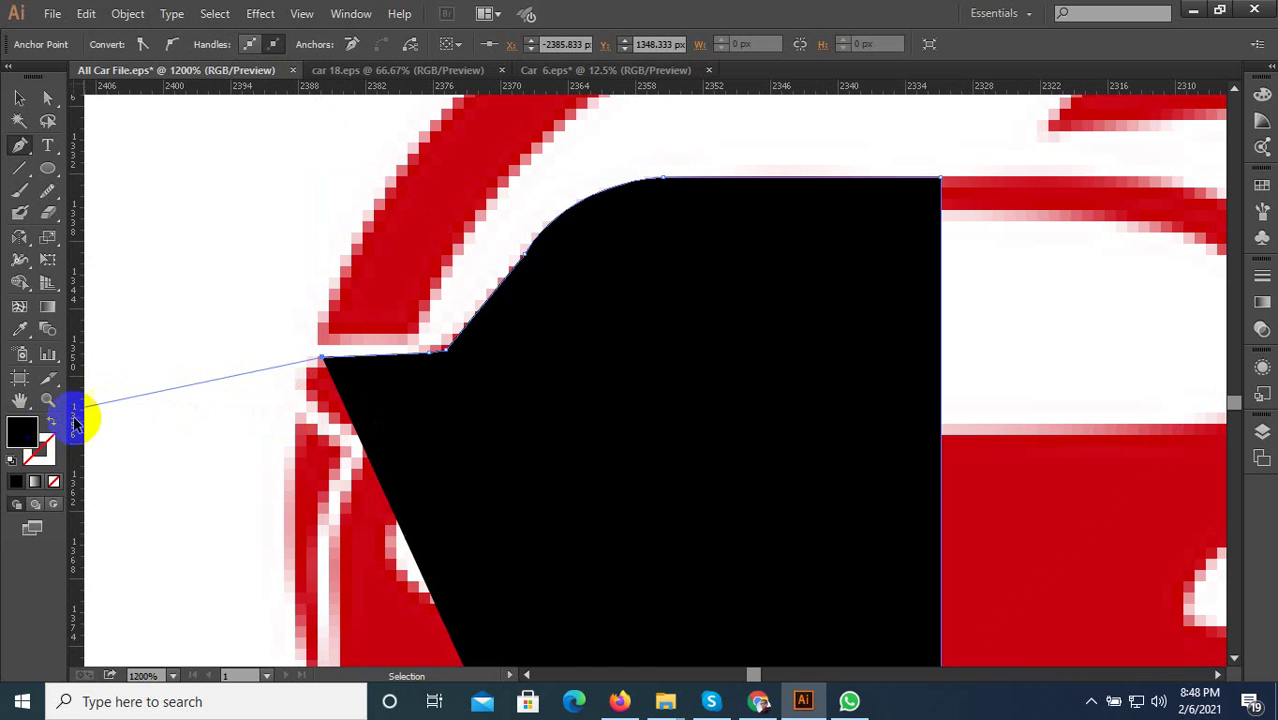
Swap the path's fill and stroke, and trace the left mirror's rounded tip and lower edge with curved segments.
left_click(48, 420)
scroll(290, 358, "up", 2)
mouse_move(335, 349)
left_mouse_down()
mouse_move(357, 455)
mouse_move(424, 517)
mouse_move(400, 517)
left_mouse_up()
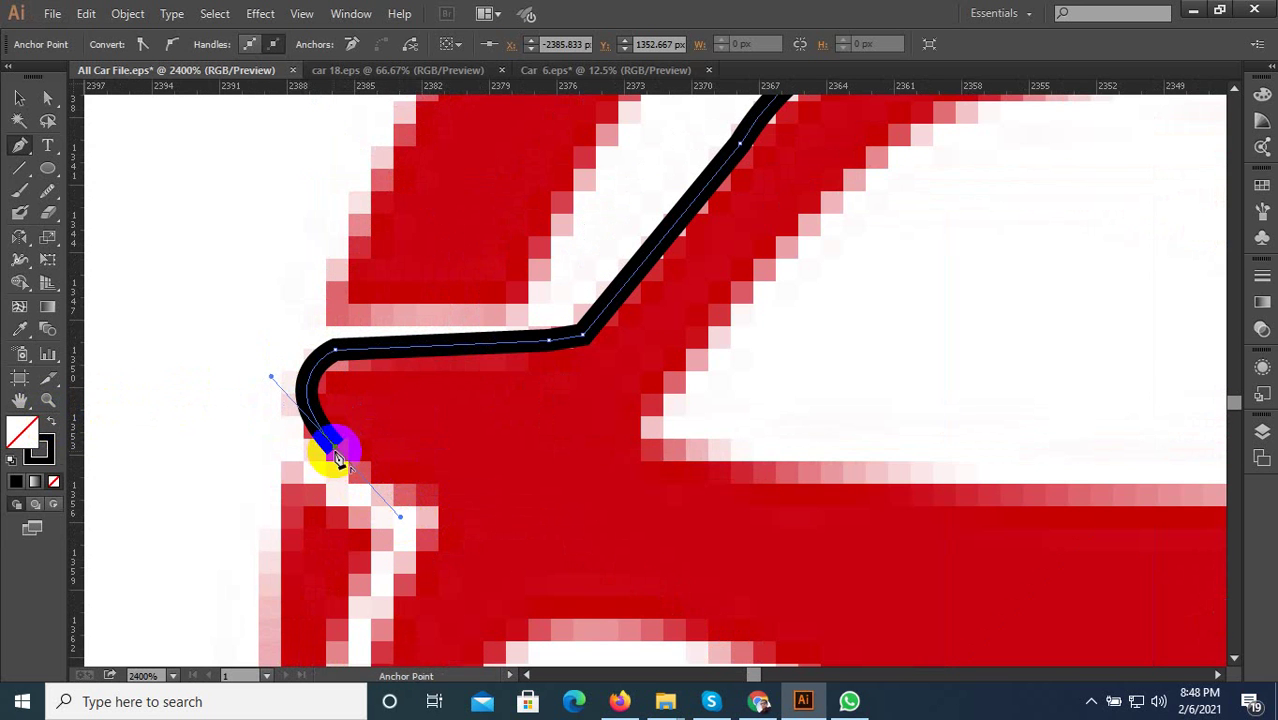
left_click_drag(338, 455, 452, 515)
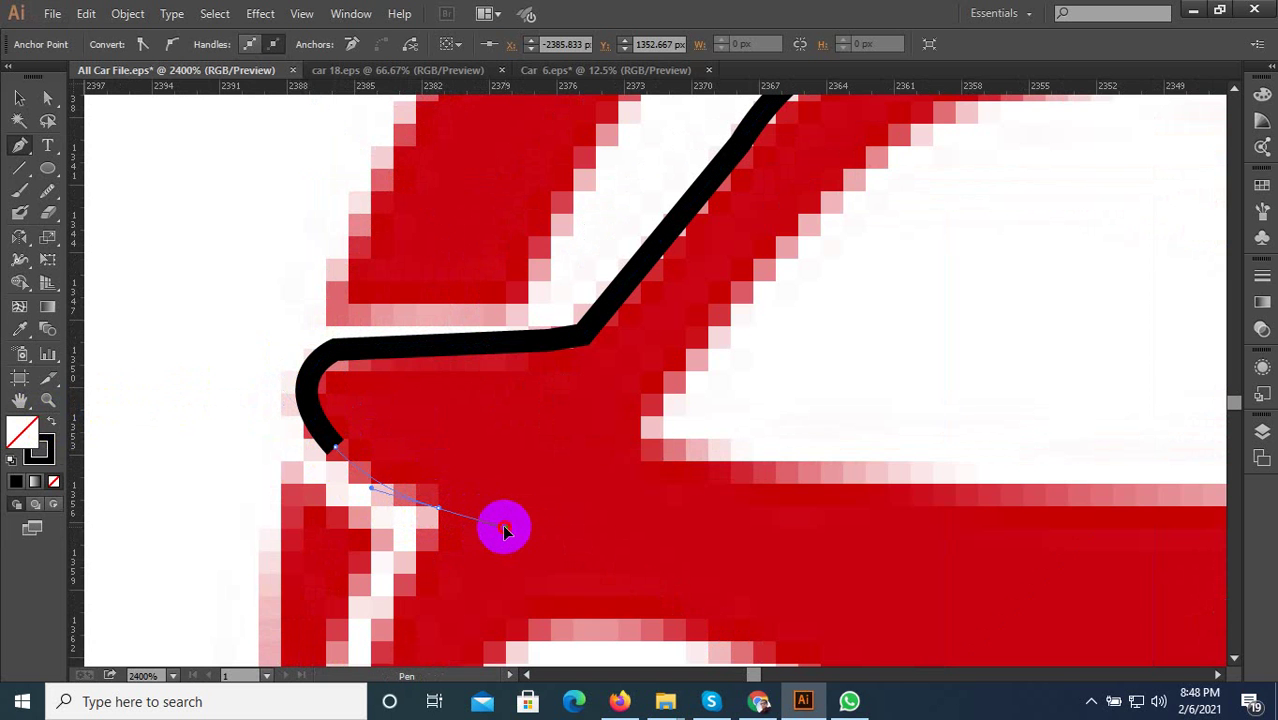
left_click_drag(437, 507, 503, 524)
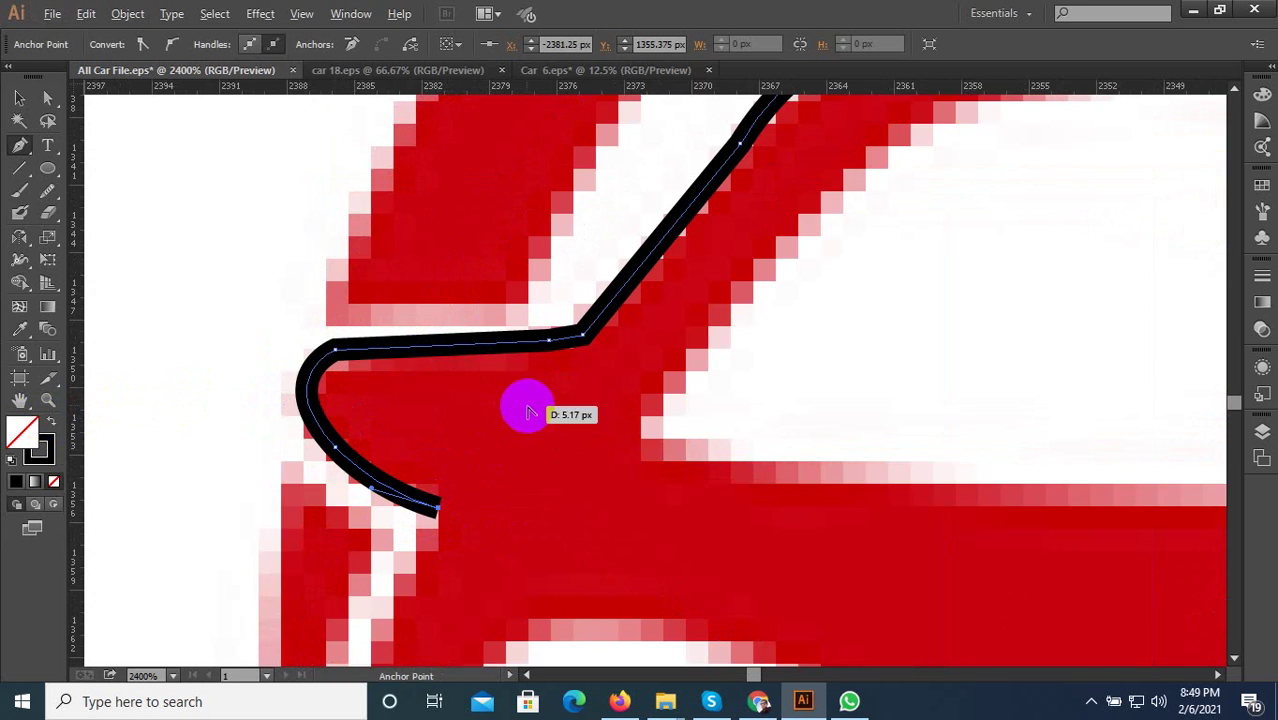
Continue the outline from the left mirror's lower tip with a short curve and a straight segment down the car's left side.
scroll(515, 420, "down", 3)
scroll(470, 513, "up", 2)
scroll(462, 425, "down", 4)
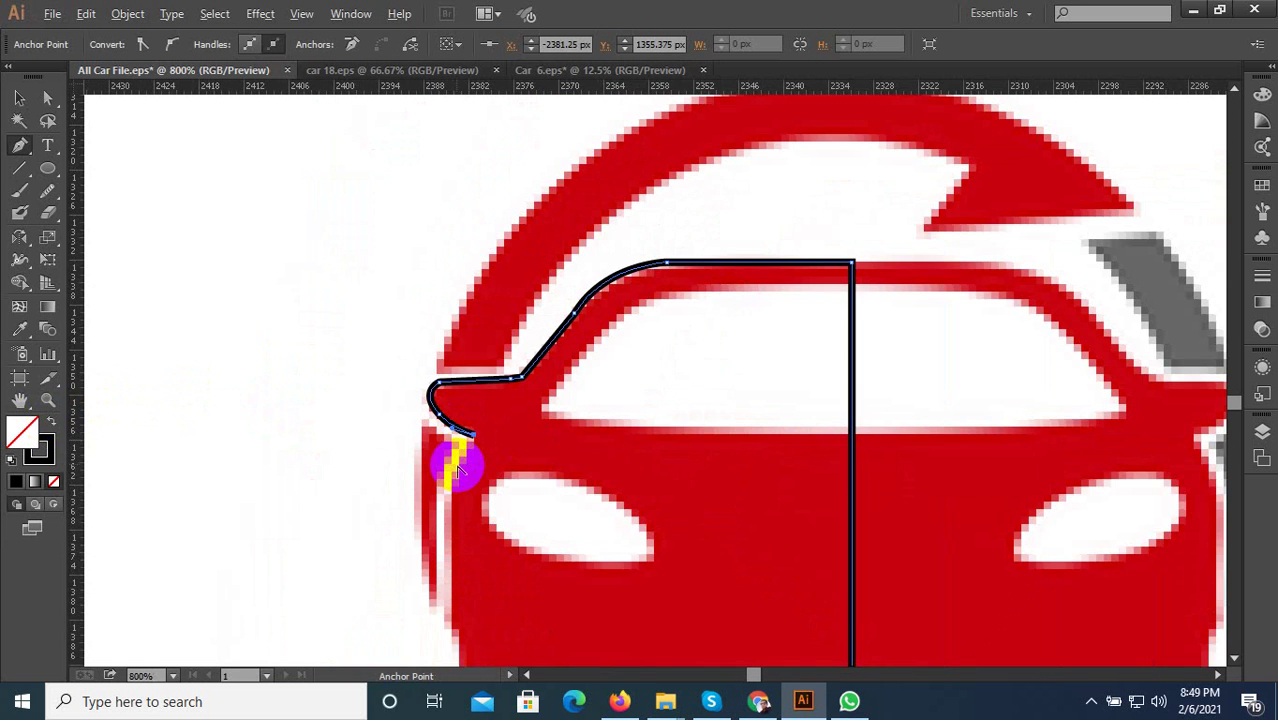
scroll(450, 458, "up", 5)
left_click_drag(460, 515, 448, 584)
scroll(400, 298, "down", 3)
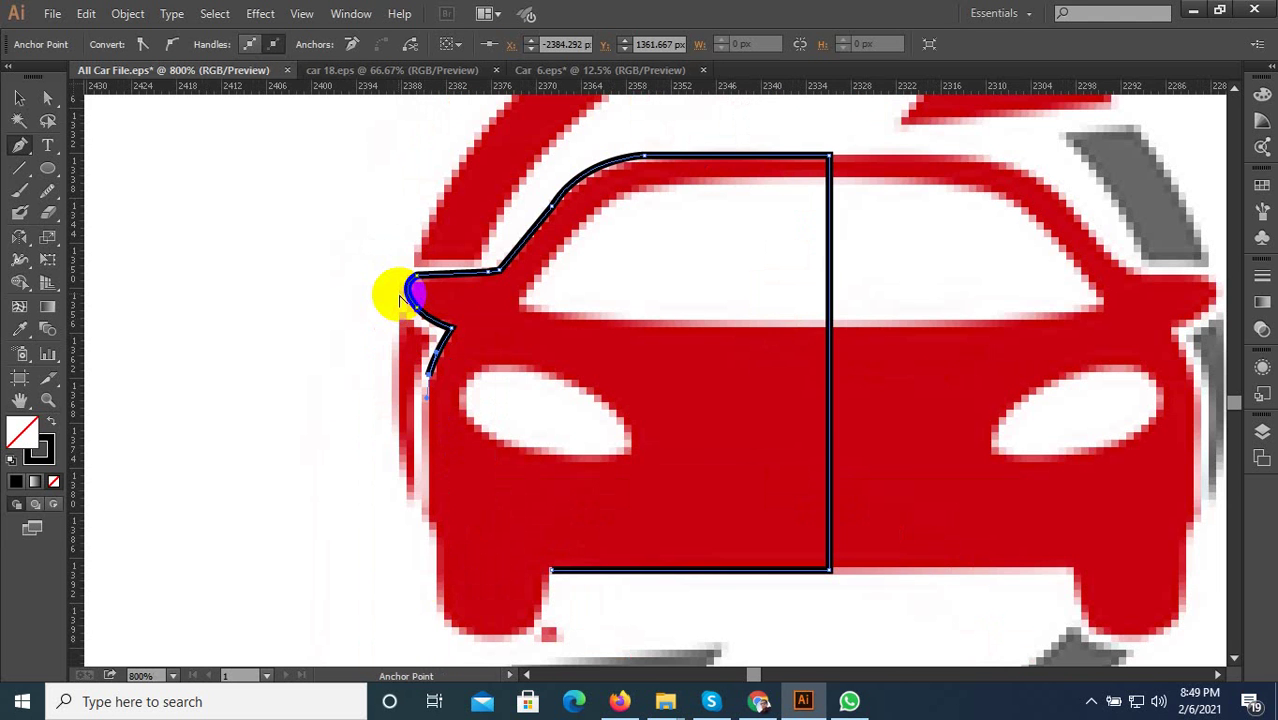
left_click(427, 516)
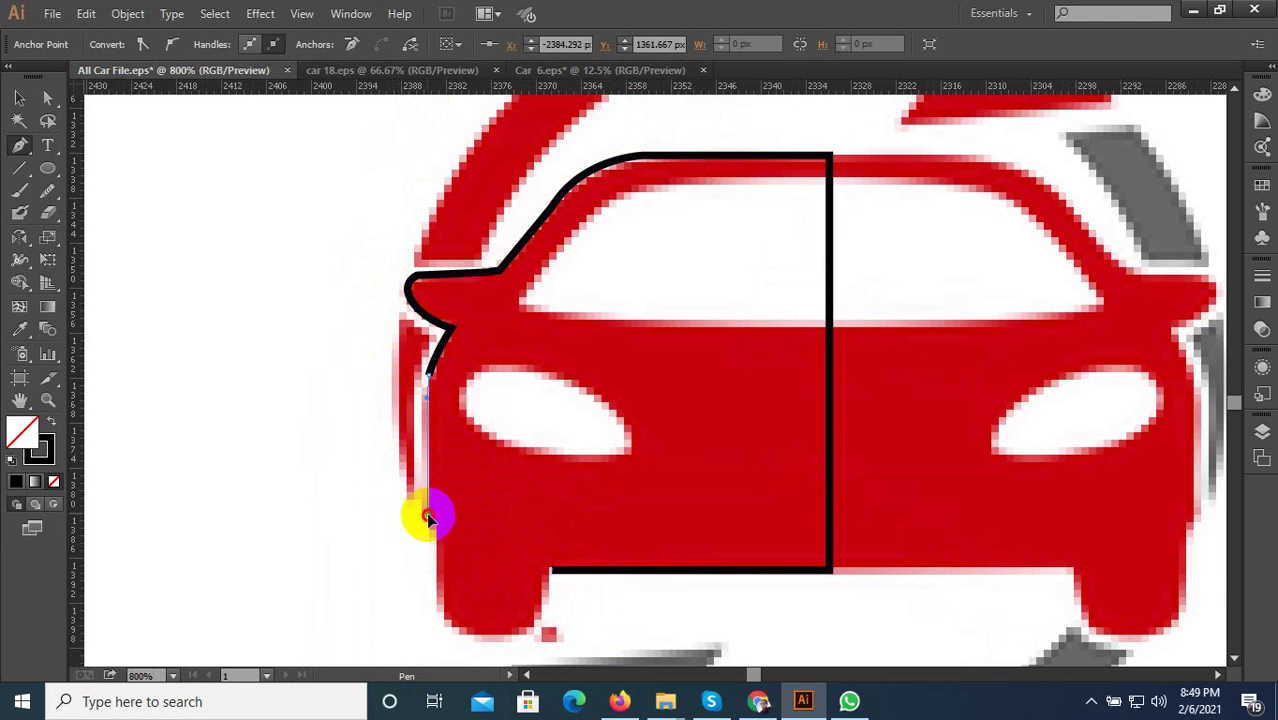
Trace the slight inward bend below the left side and the left wheel's outer edge with curved segments.
scroll(443, 561, "up", 2)
left_click_drag(436, 528, 438, 532)
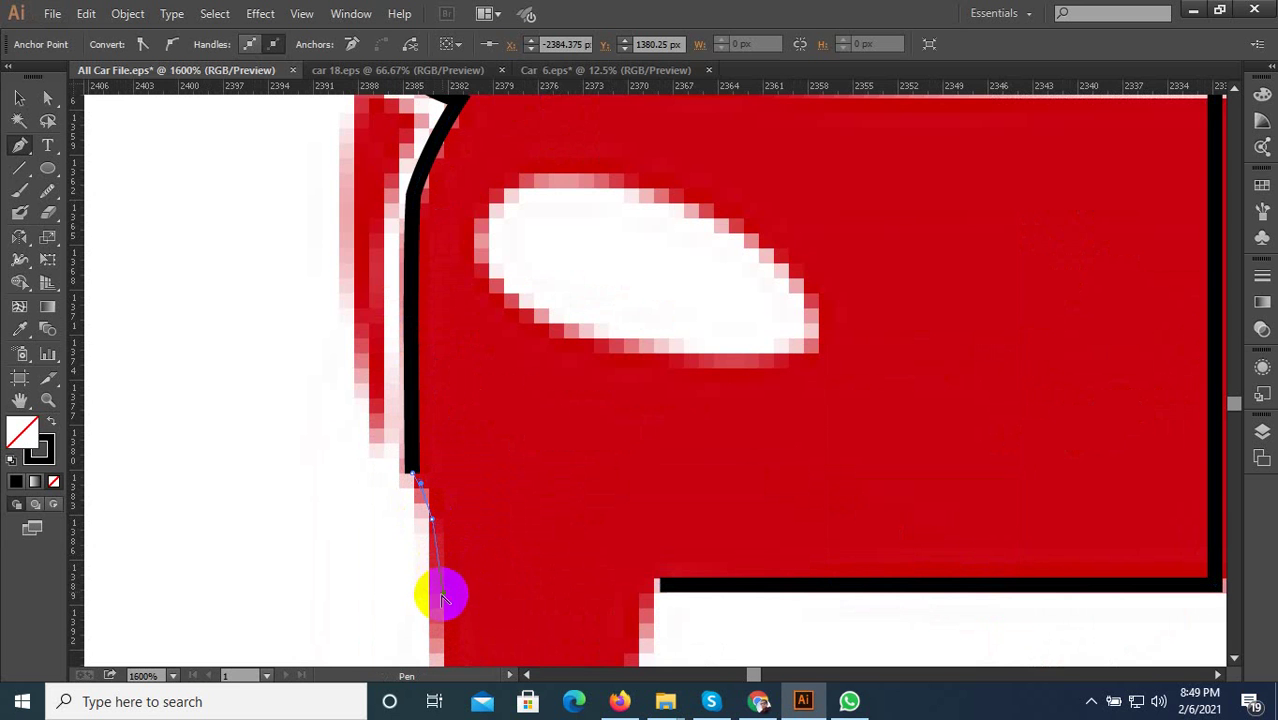
scroll(455, 520, "down", 3)
left_click_drag(432, 459, 458, 466)
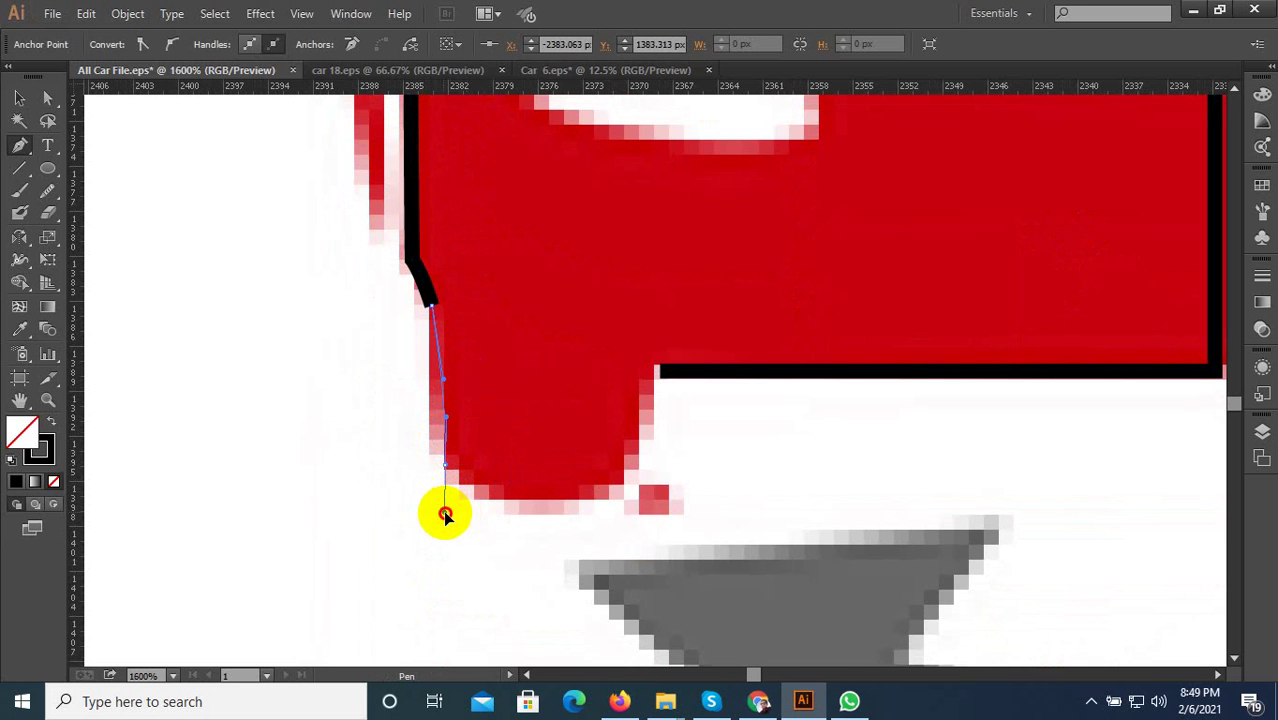
left_click_drag(455, 497, 453, 491)
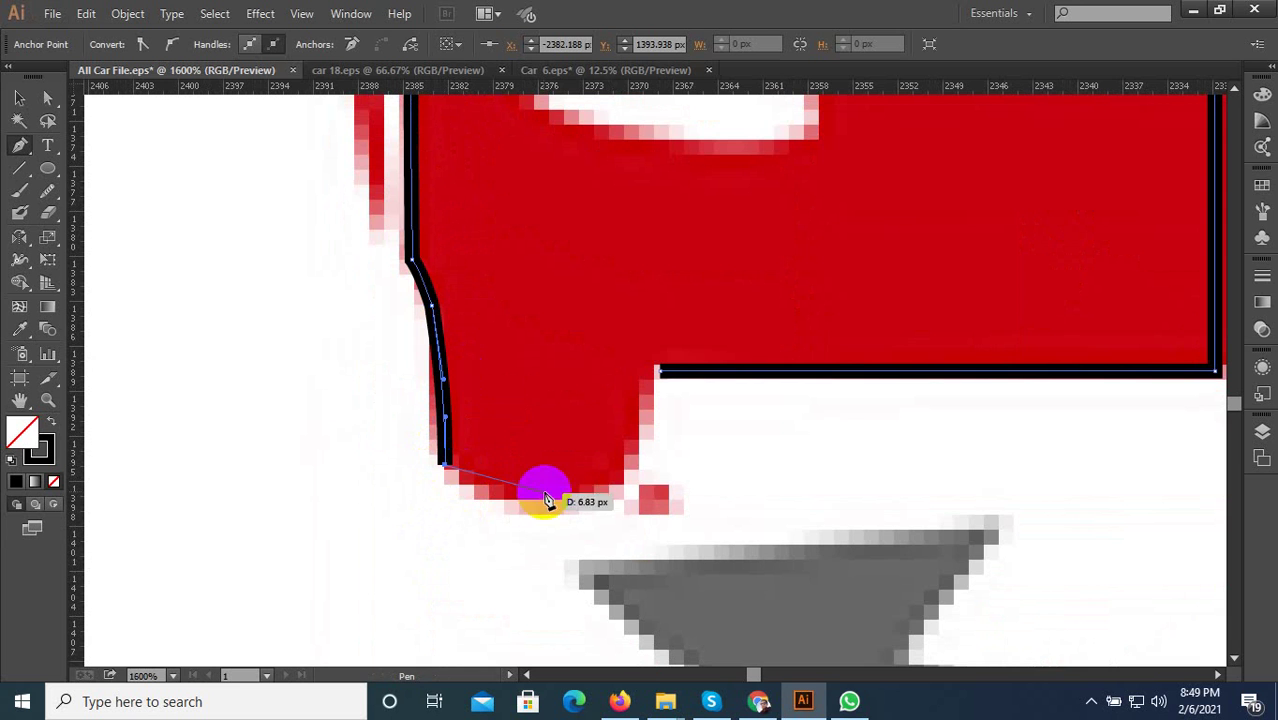
Trace the left wheel's rounded bottom, undoing the first curve, and close the path at the bumper's inner corner.
left_click_drag(600, 482, 689, 421)
key("ctrl+z")
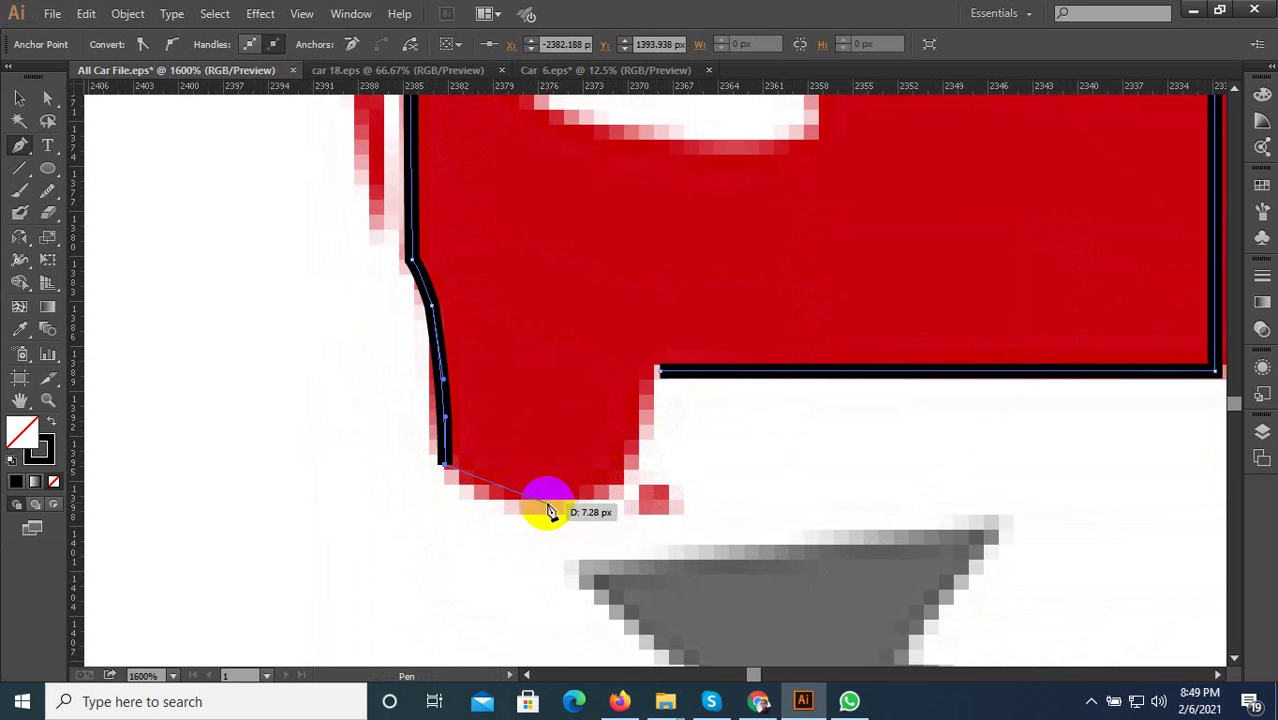
left_click_drag(549, 512, 630, 504)
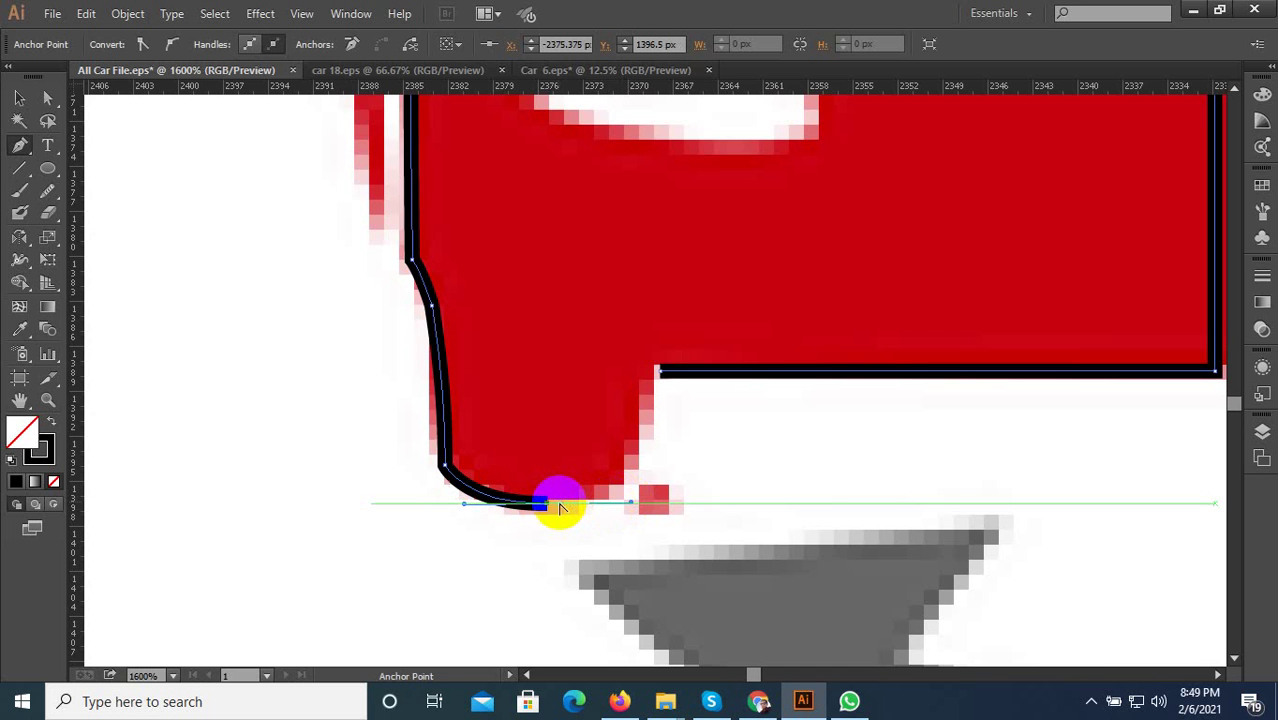
left_click(549, 507)
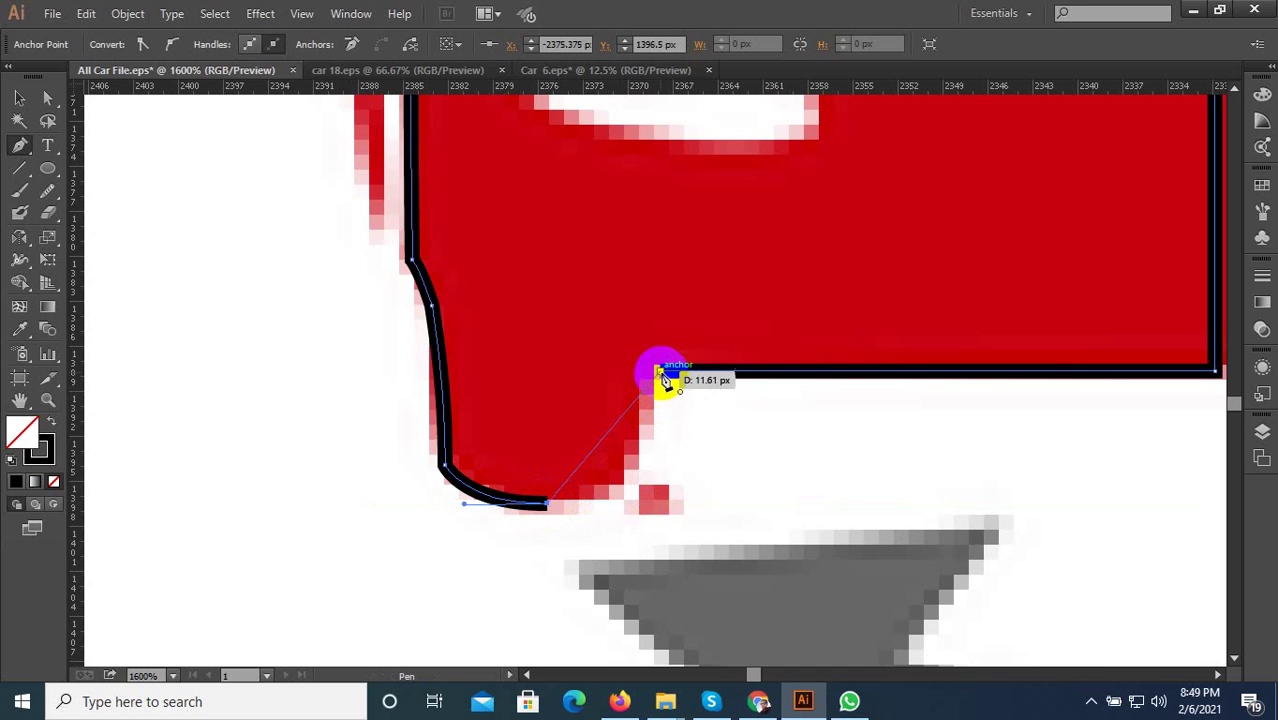
left_click_drag(659, 372, 680, 243)
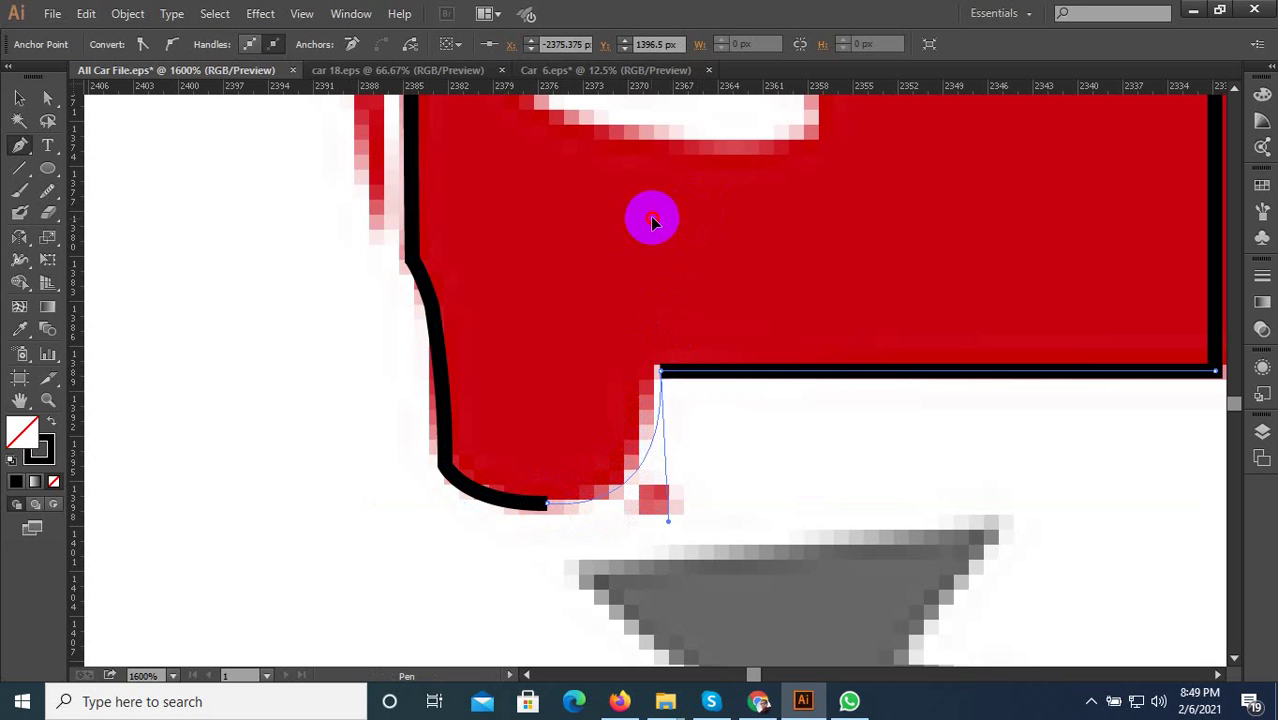
left_click_drag(651, 221, 651, 221)
scroll(507, 556, "down", 1)
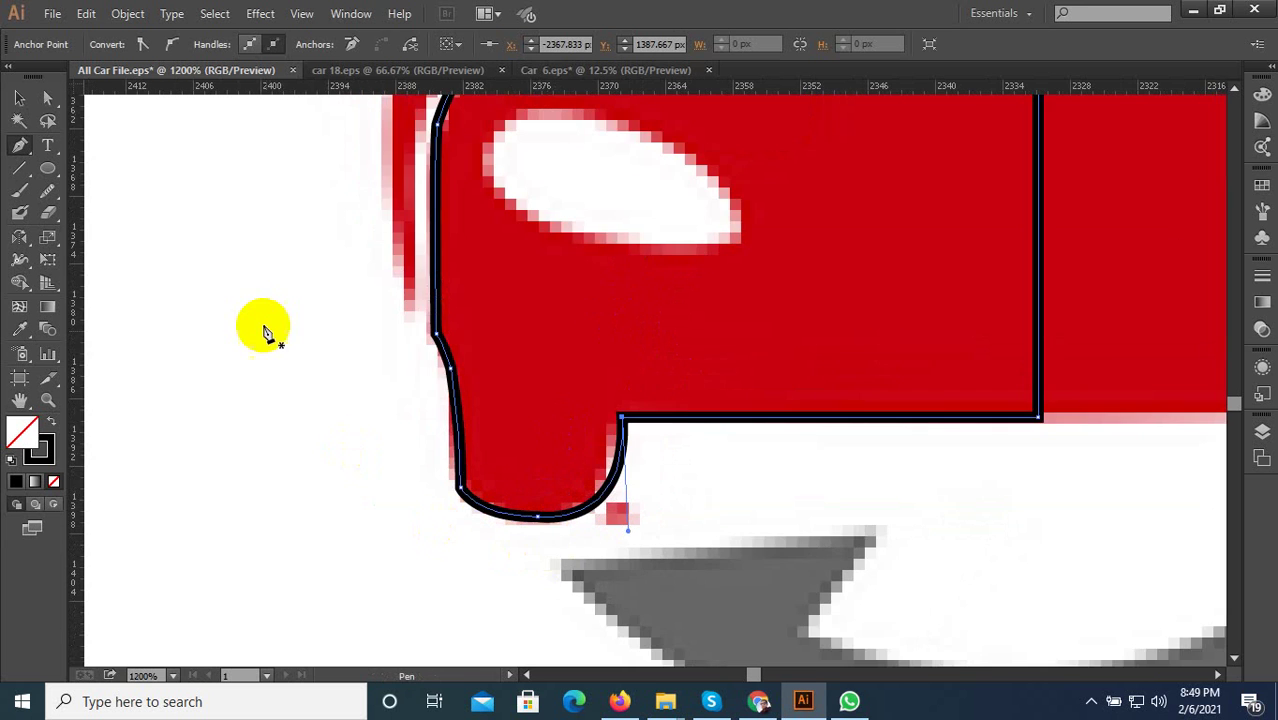
Smooth the traced outline around the left wheel's rounded bottom with the Smooth tool.
left_click_drag(49, 195, 125, 212)
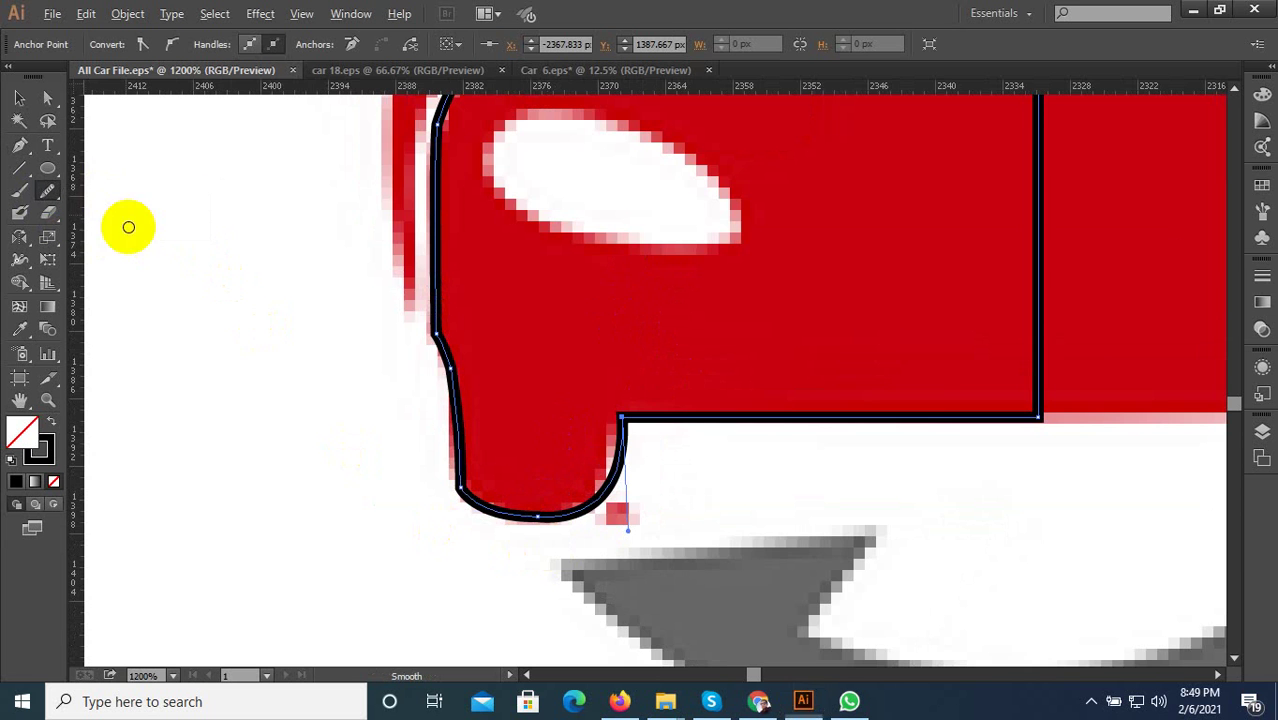
scroll(522, 514, "up", 2)
left_click(478, 540)
mouse_move(478, 540)
left_mouse_down()
mouse_move(577, 531)
mouse_move(406, 500)
mouse_move(362, 441)
mouse_move(402, 507)
mouse_move(362, 372)
mouse_move(377, 315)
mouse_move(391, 416)
mouse_move(355, 303)
mouse_move(345, 200)
left_mouse_up()
scroll(450, 505, "down", 3)
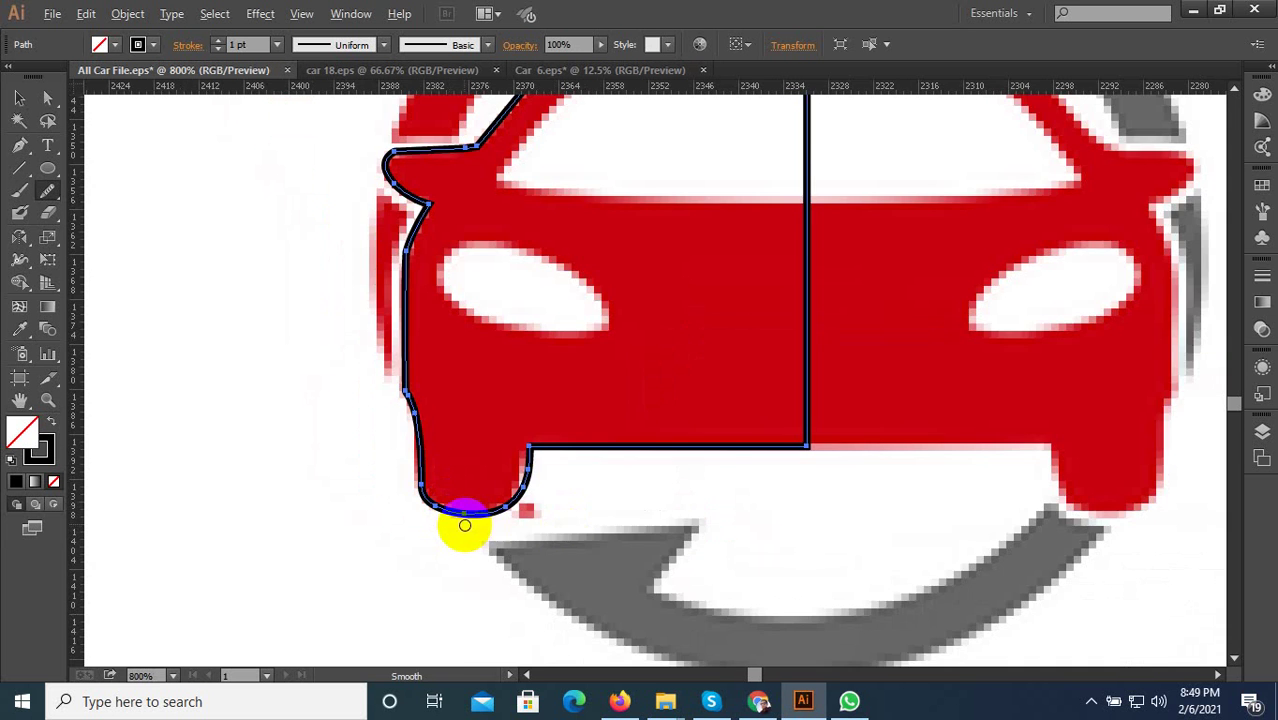
Select the traced left half of the car and create a horizontally mirrored copy with Reflect.
scroll(462, 522, "down", 2)
left_click(42, 108)
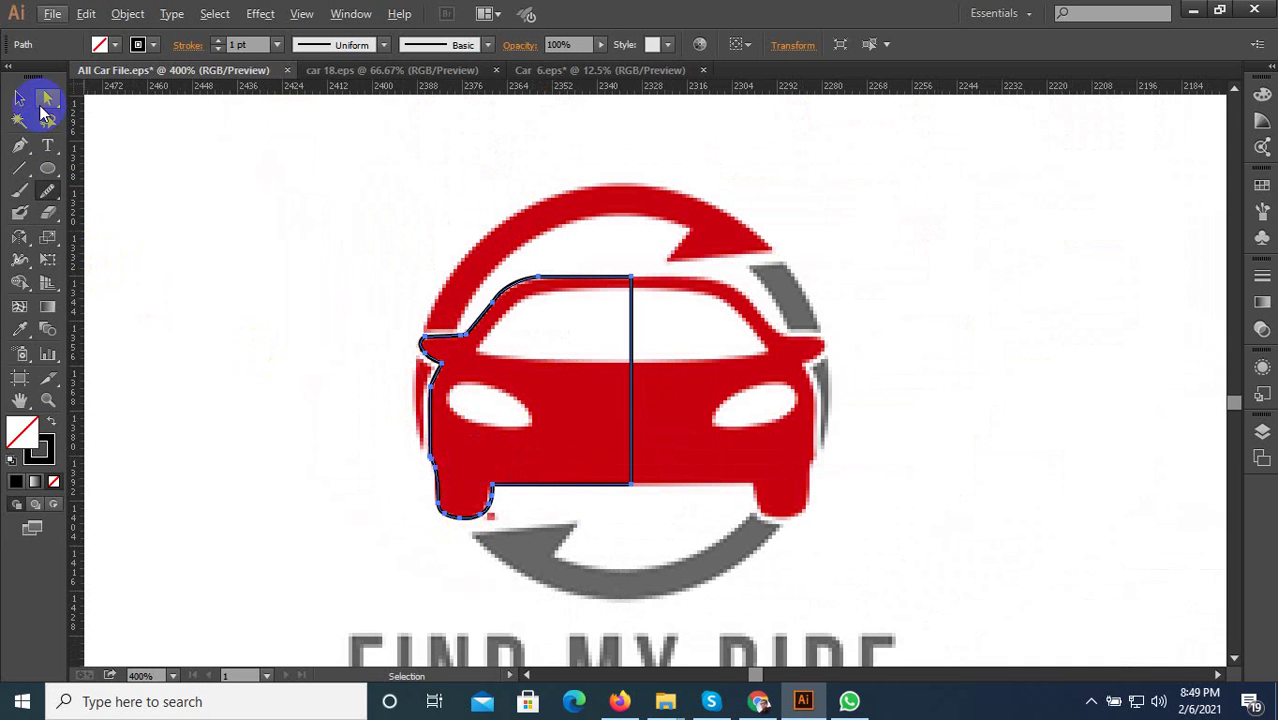
left_click(20, 98)
left_click(389, 283)
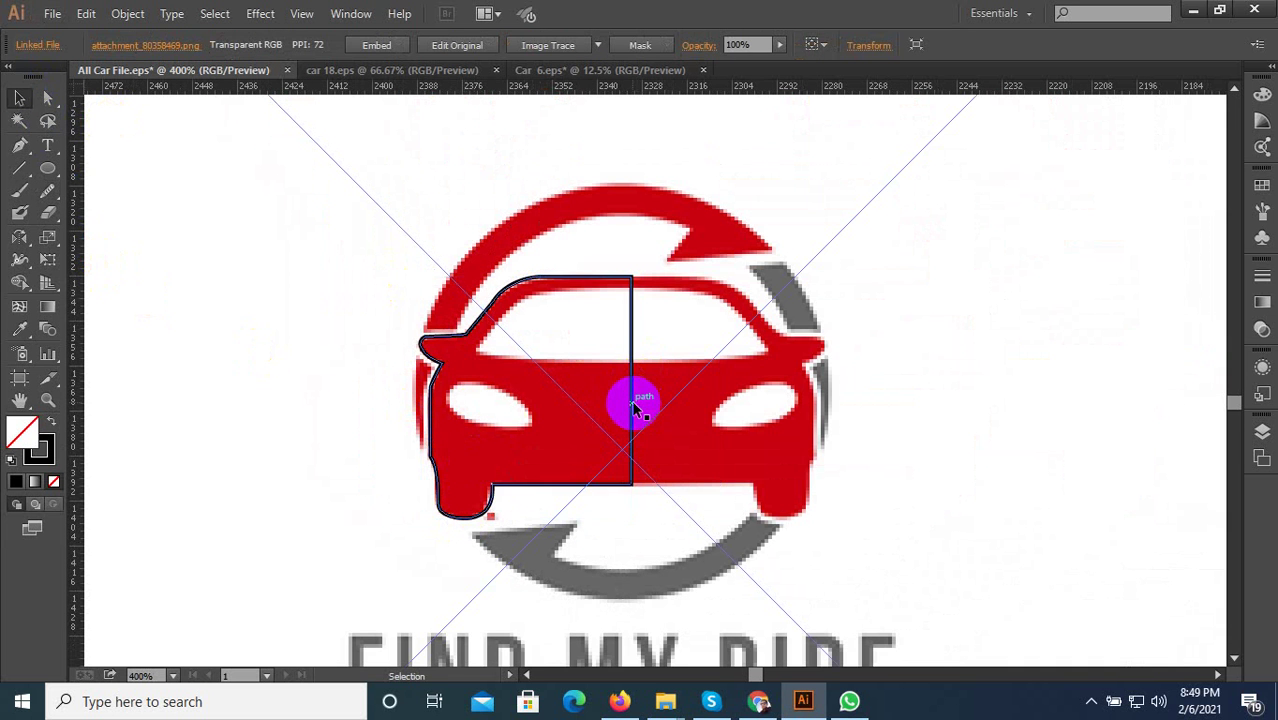
left_click(634, 406)
double_click(20, 237)
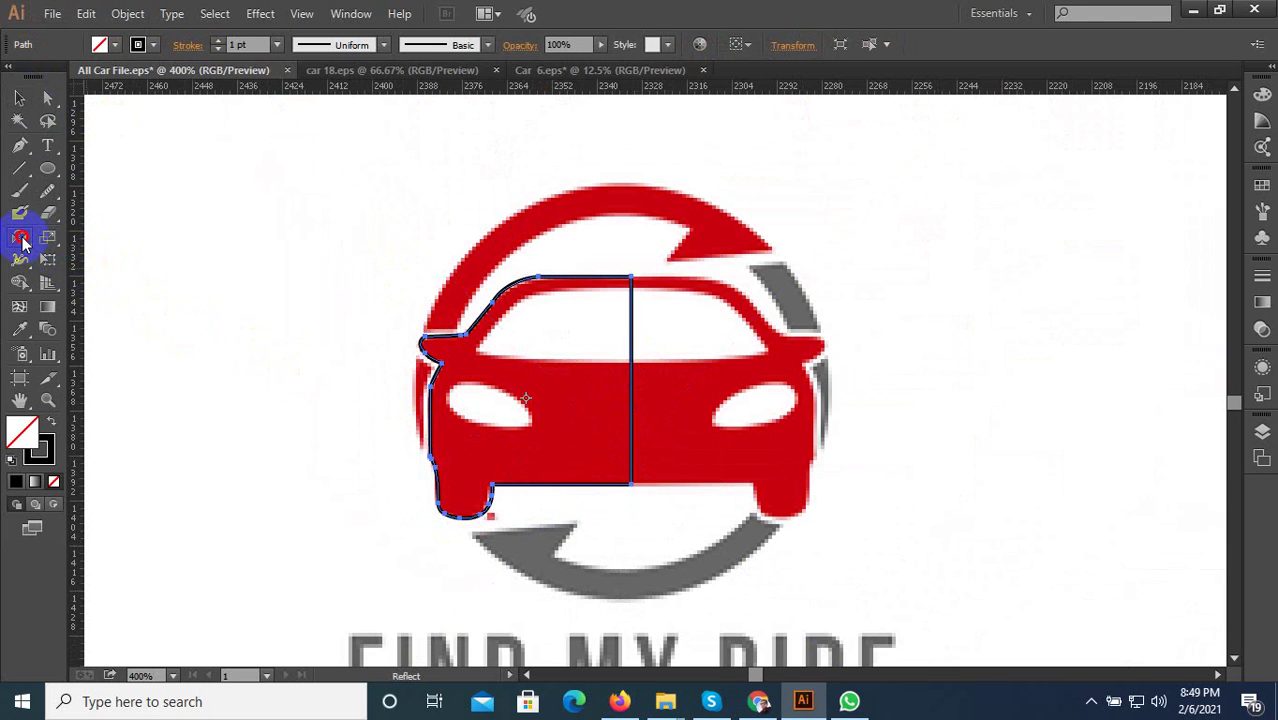
left_click(528, 459)
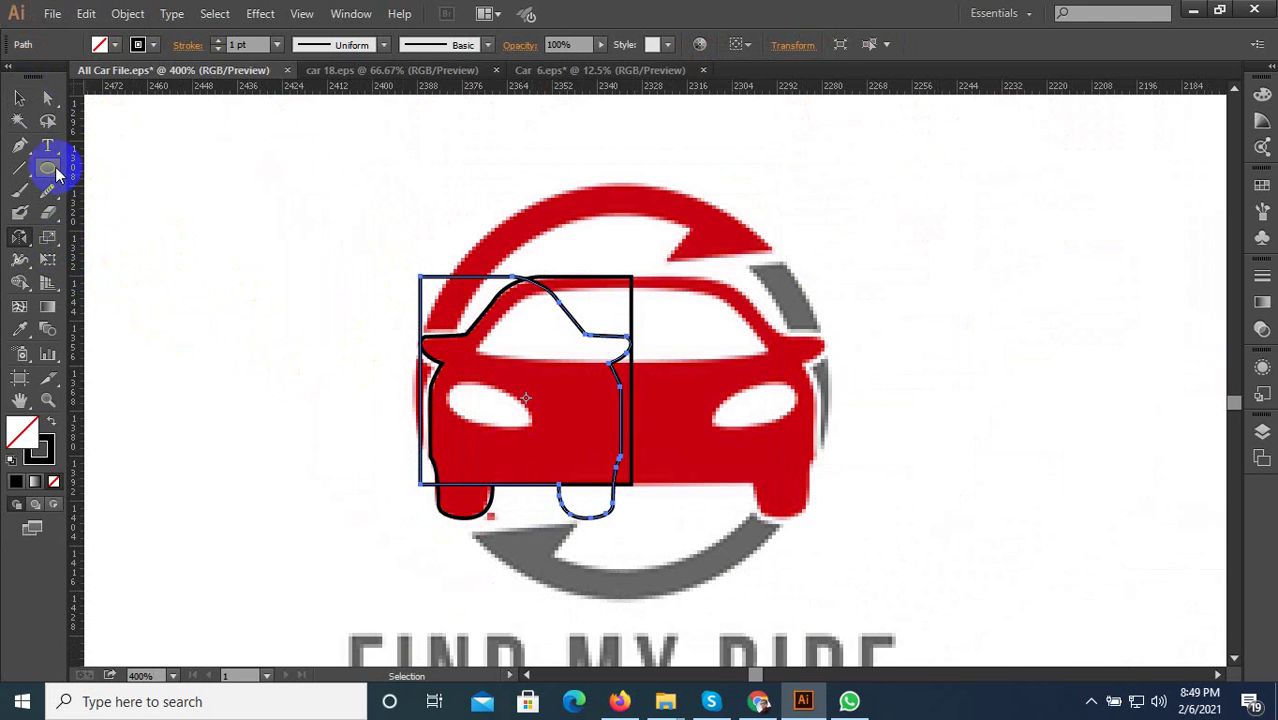
Move the mirrored copy onto the car's right half so its straight edge meets the original at the centre line.
left_click(18, 101)
scroll(546, 312, "up", 2)
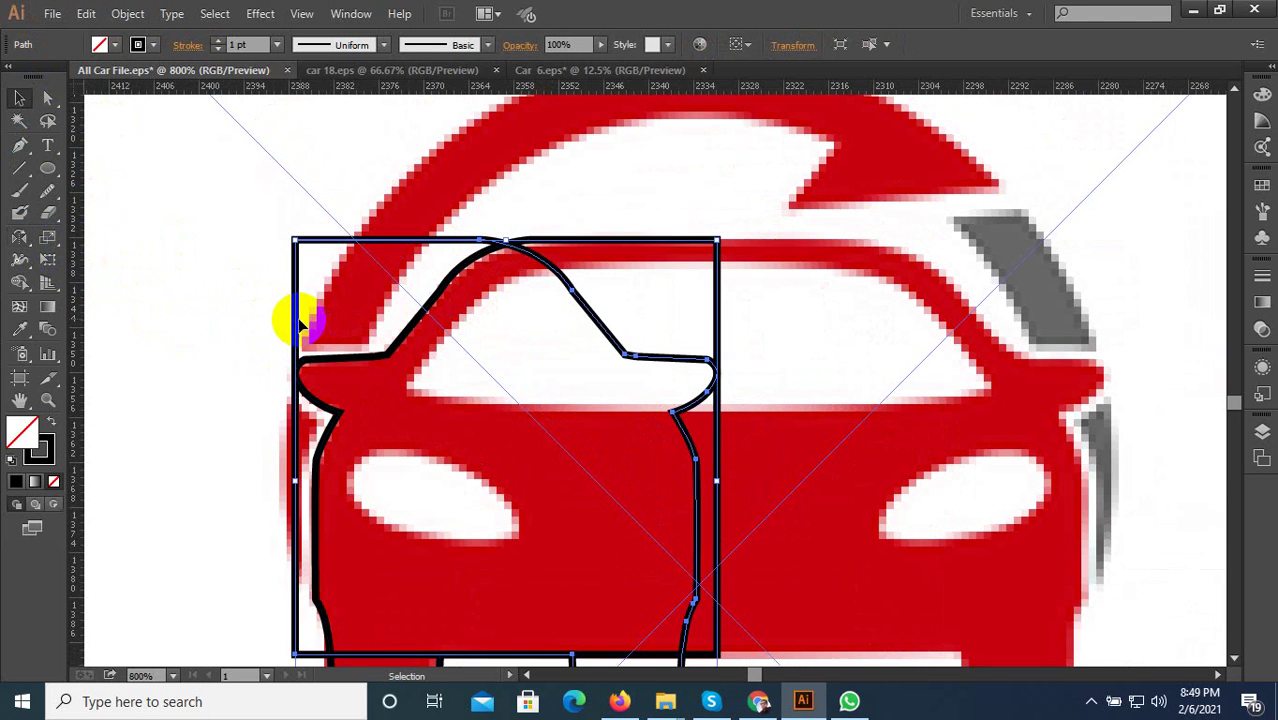
left_click_drag(301, 320, 700, 323)
scroll(662, 345, "down", 2)
scroll(665, 385, "up", 1)
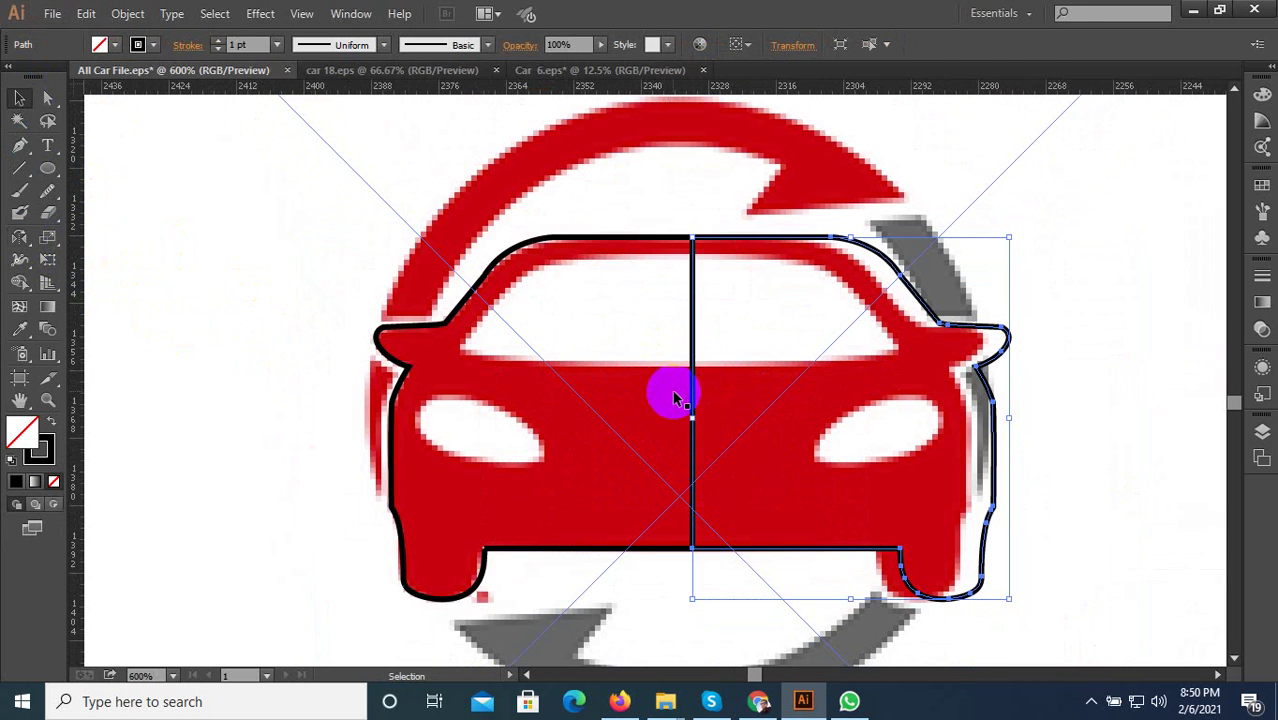
left_click(590, 238, "shift")
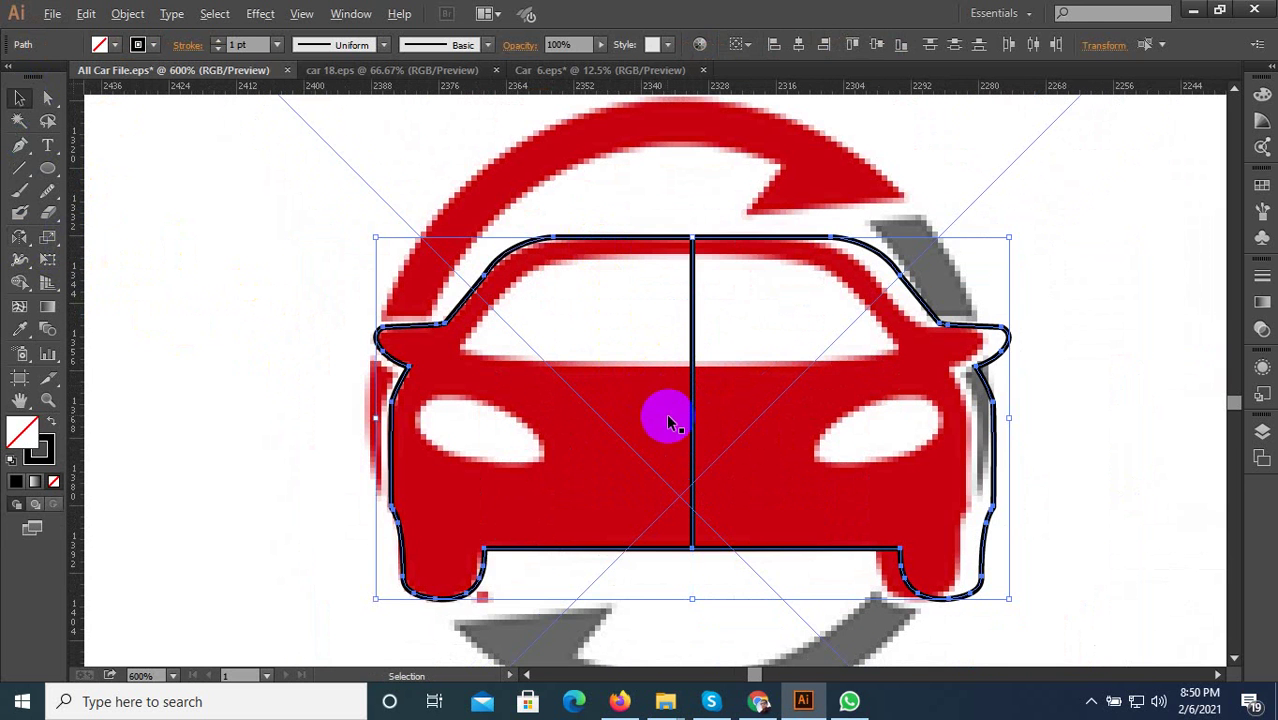
scroll(665, 419, "down", 1)
left_click(471, 414)
scroll(568, 444, "up", 1)
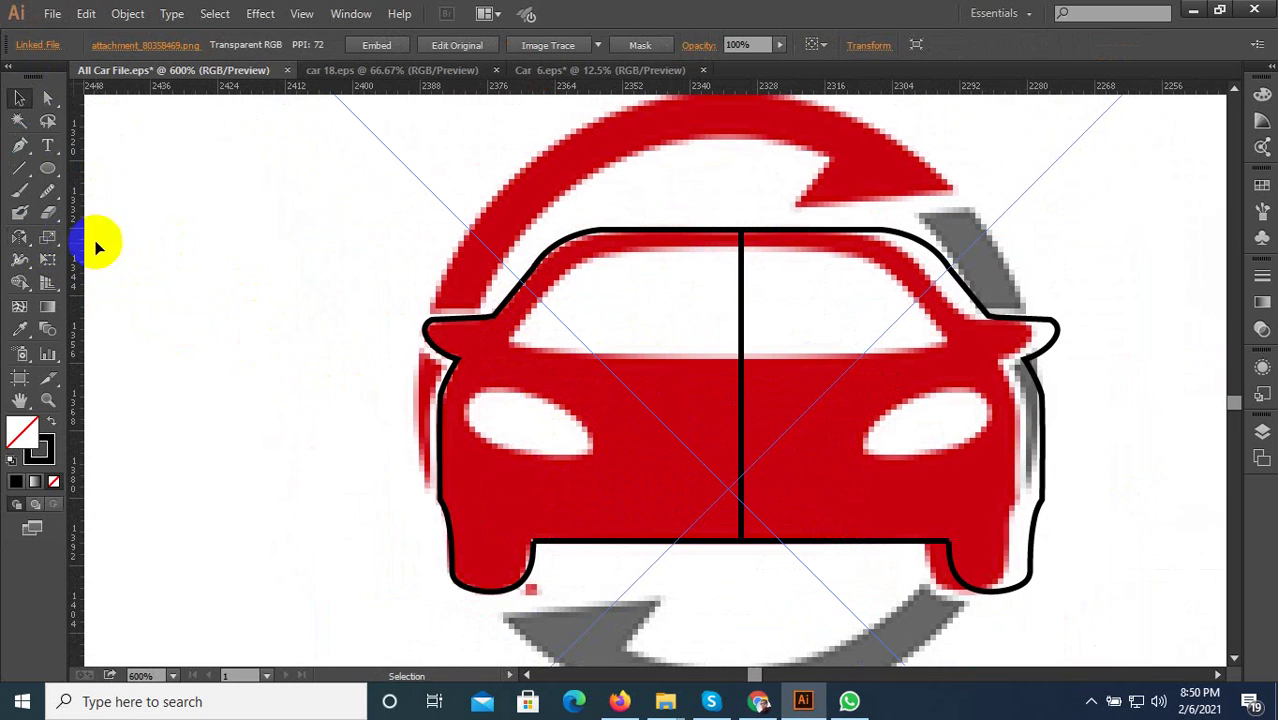
left_click(28, 149)
left_click(43, 172)
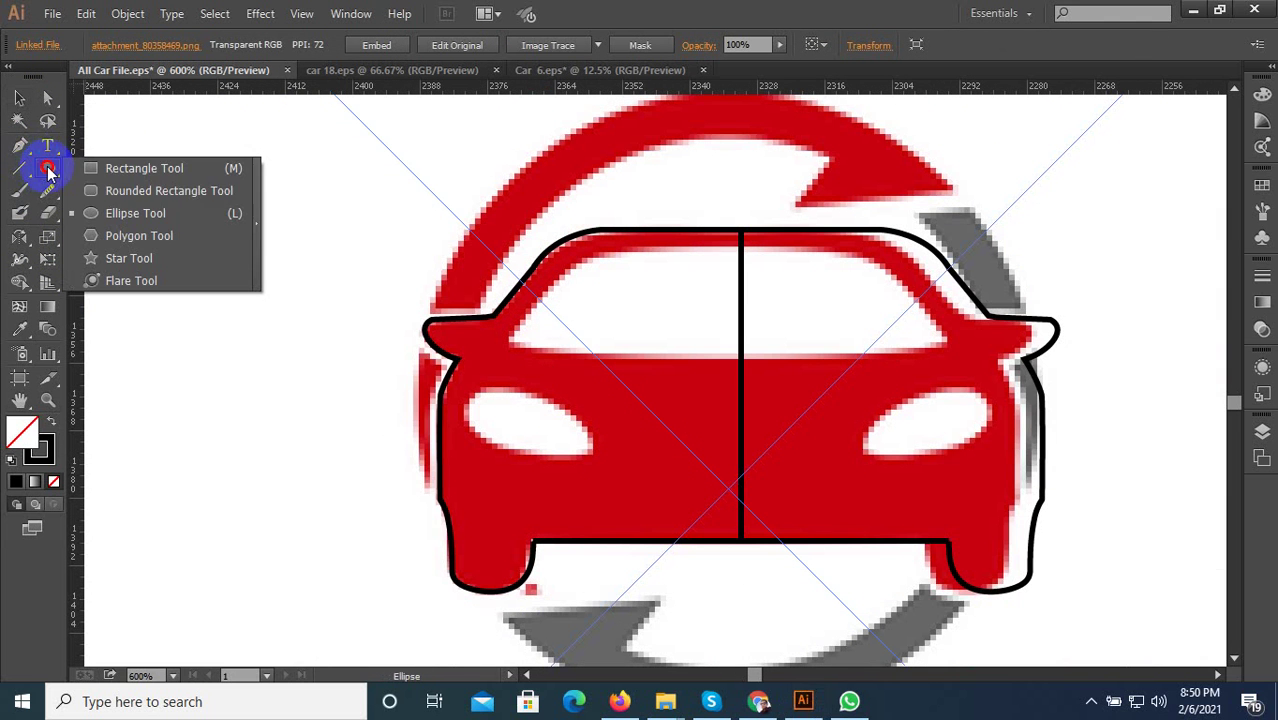
left_click(109, 192)
scroll(478, 405, "up", 2)
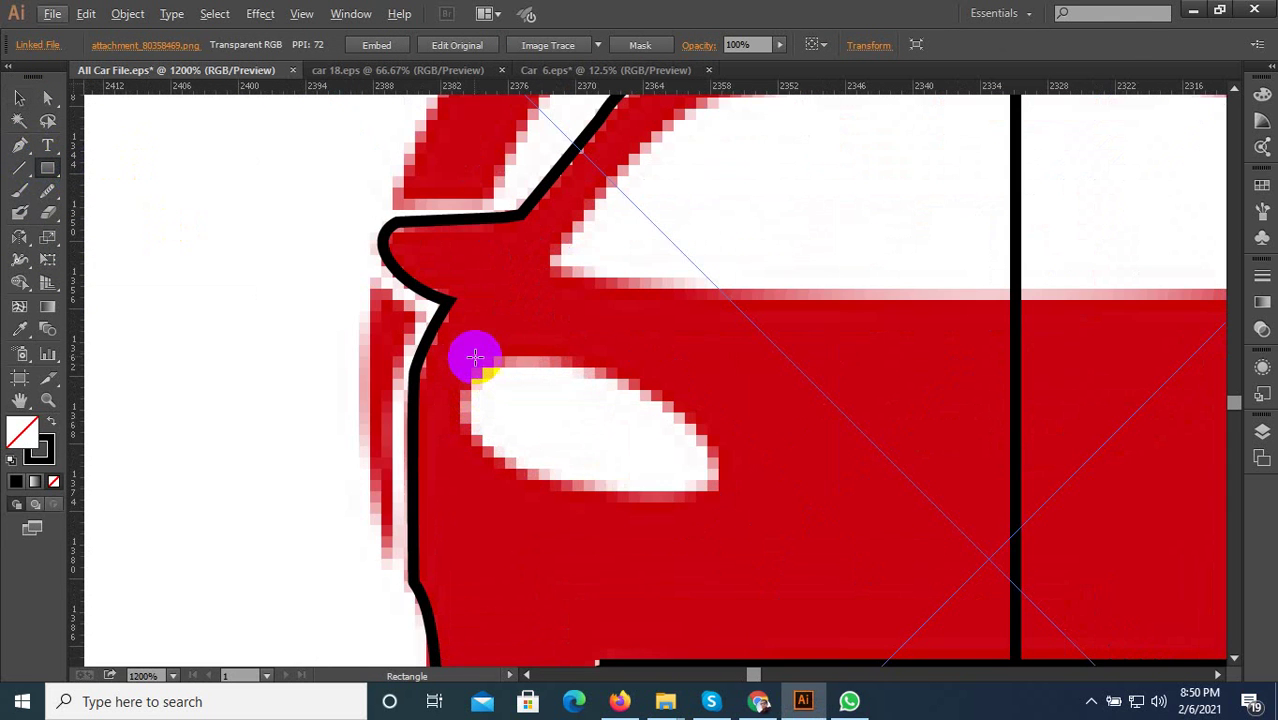
left_click_drag(475, 357, 707, 496)
key("ctrl+z")
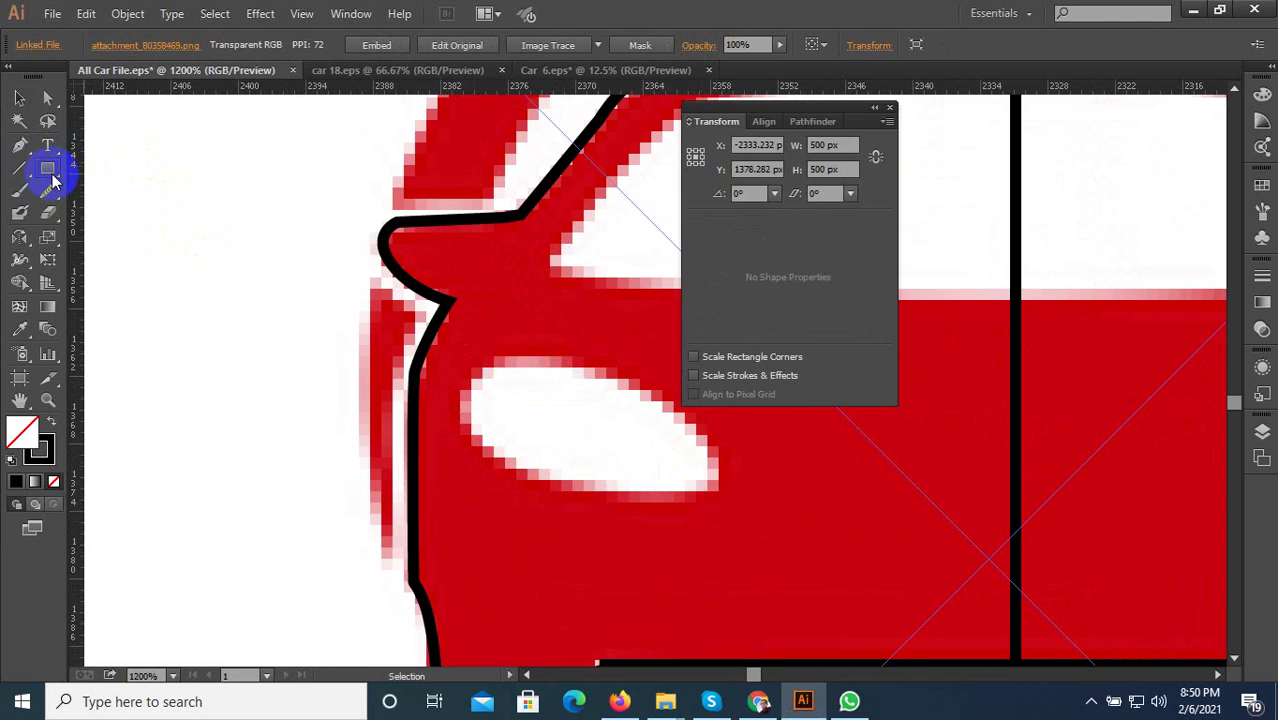
Draw an ellipse about 24 by 16 px over the left headlight, and narrow, rotate and position it to follow the headlight's slant.
left_click_drag(54, 180, 120, 211)
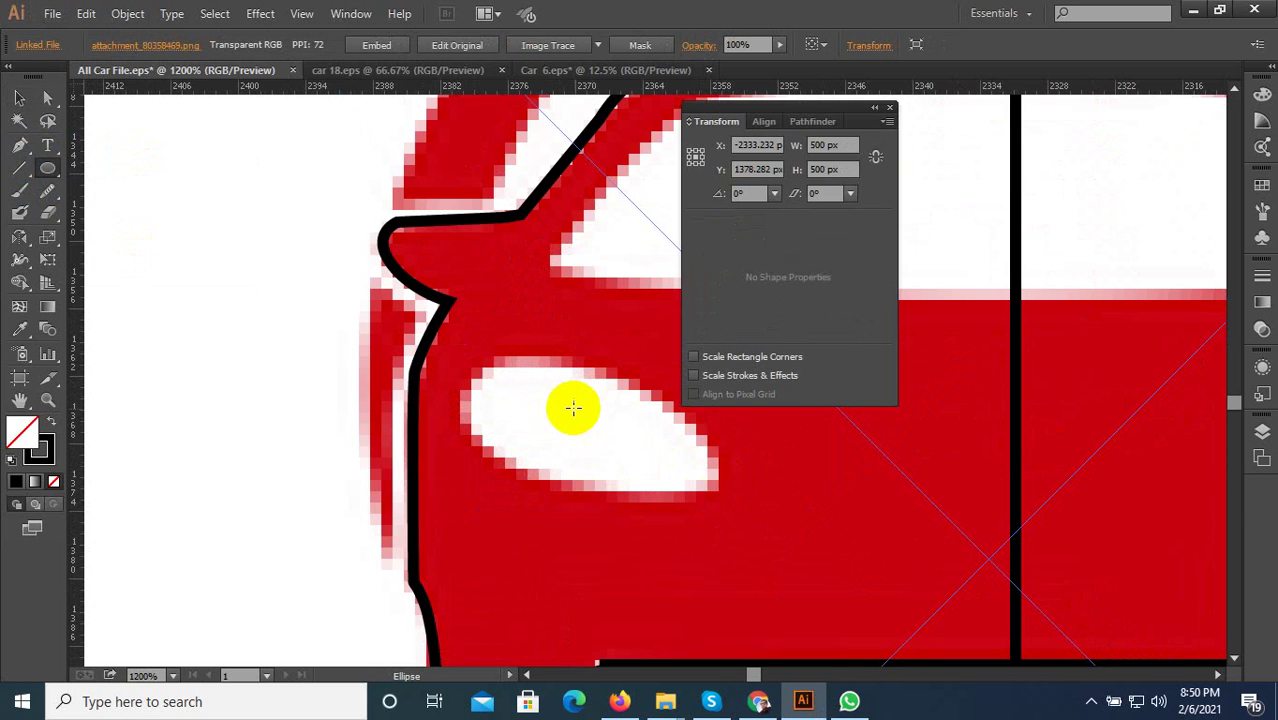
left_click_drag(474, 350, 754, 530)
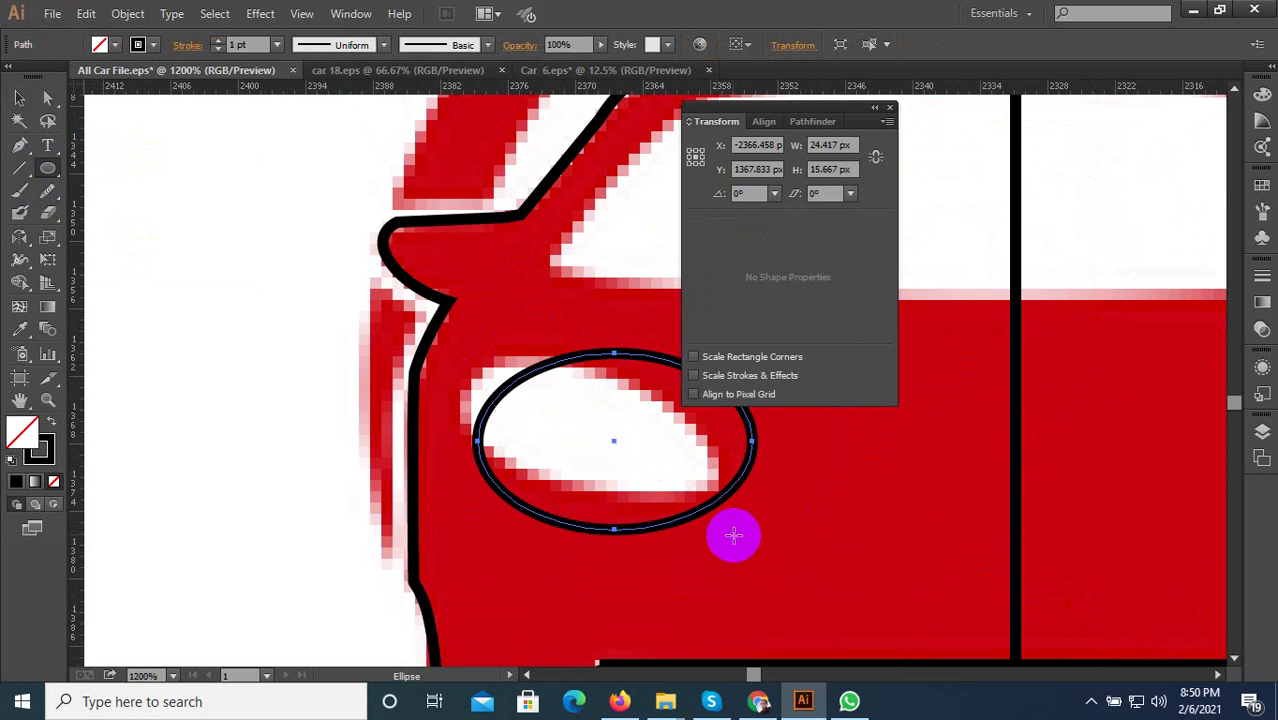
left_click(19, 98)
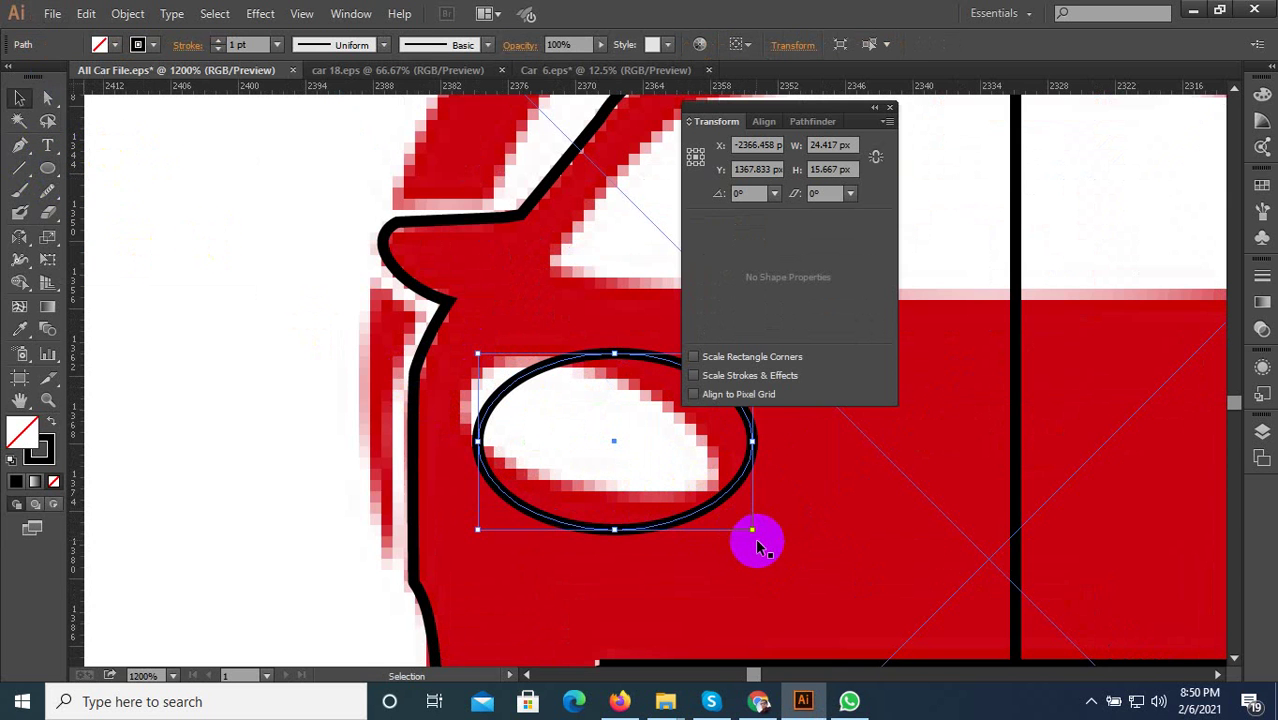
left_click_drag(757, 538, 663, 420)
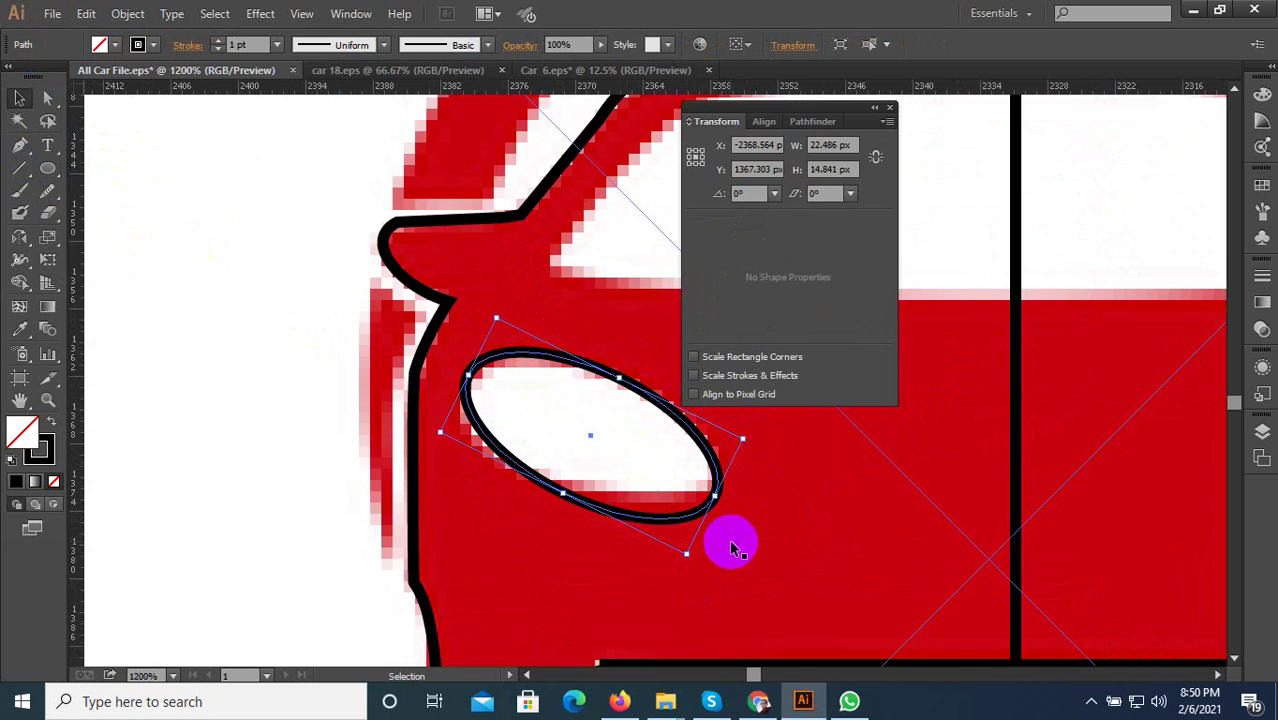
Move the headlight ellipse's lower-right anchor slightly up and adjust the lower curve's handle to follow the headlight's bottom edge.
left_click(47, 97)
left_click(718, 492)
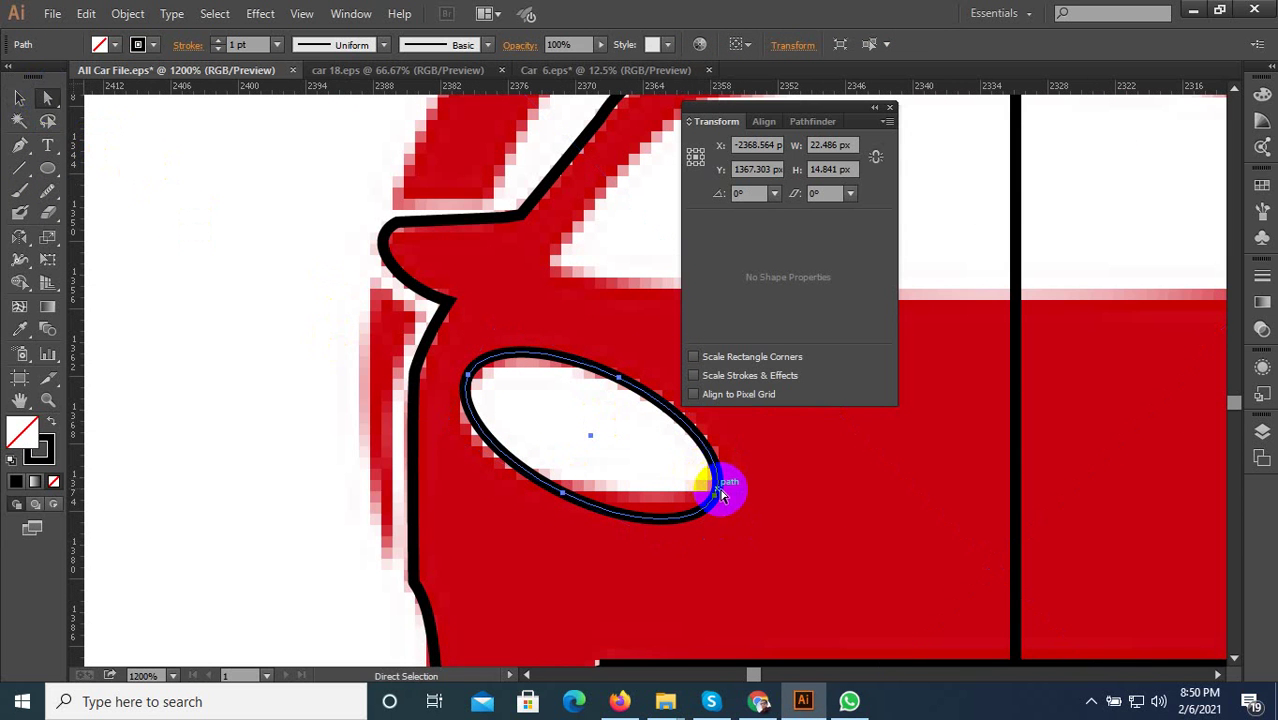
left_click(718, 496)
left_click_drag(716, 483, 716, 477)
scroll(599, 492, "down", 1)
scroll(583, 482, "up", 2)
left_click(625, 537)
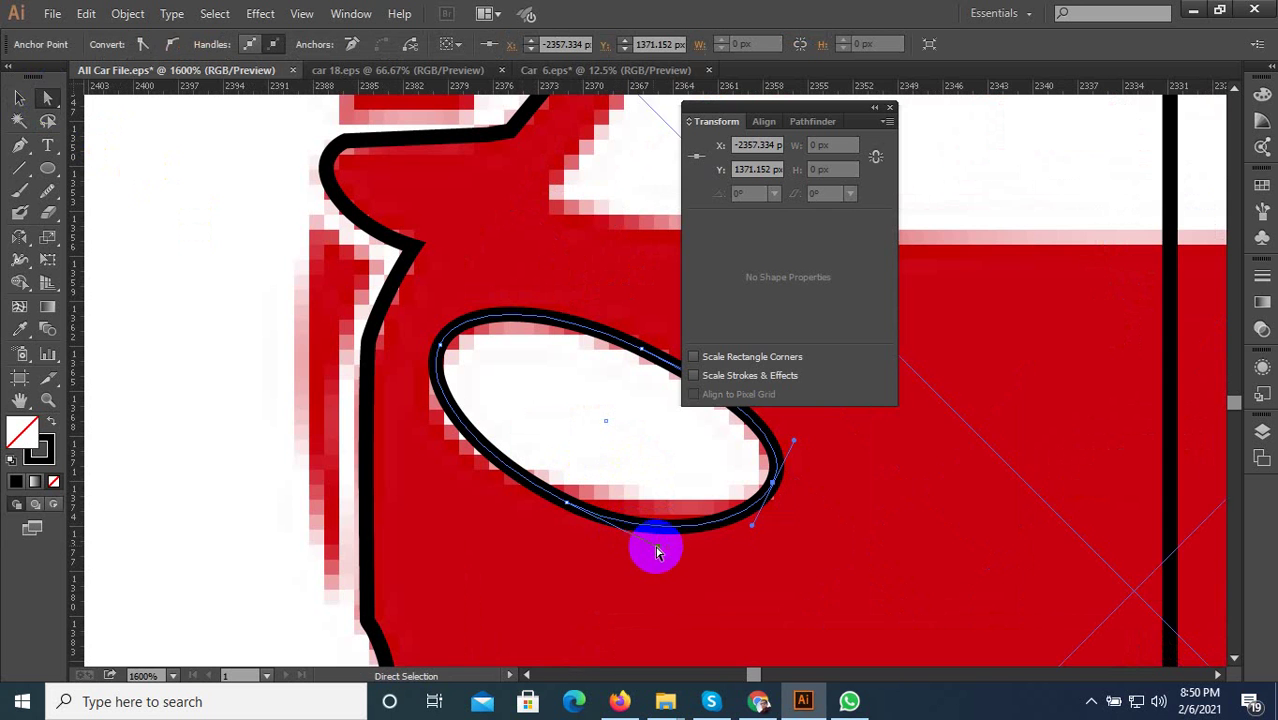
left_click_drag(656, 549, 672, 532)
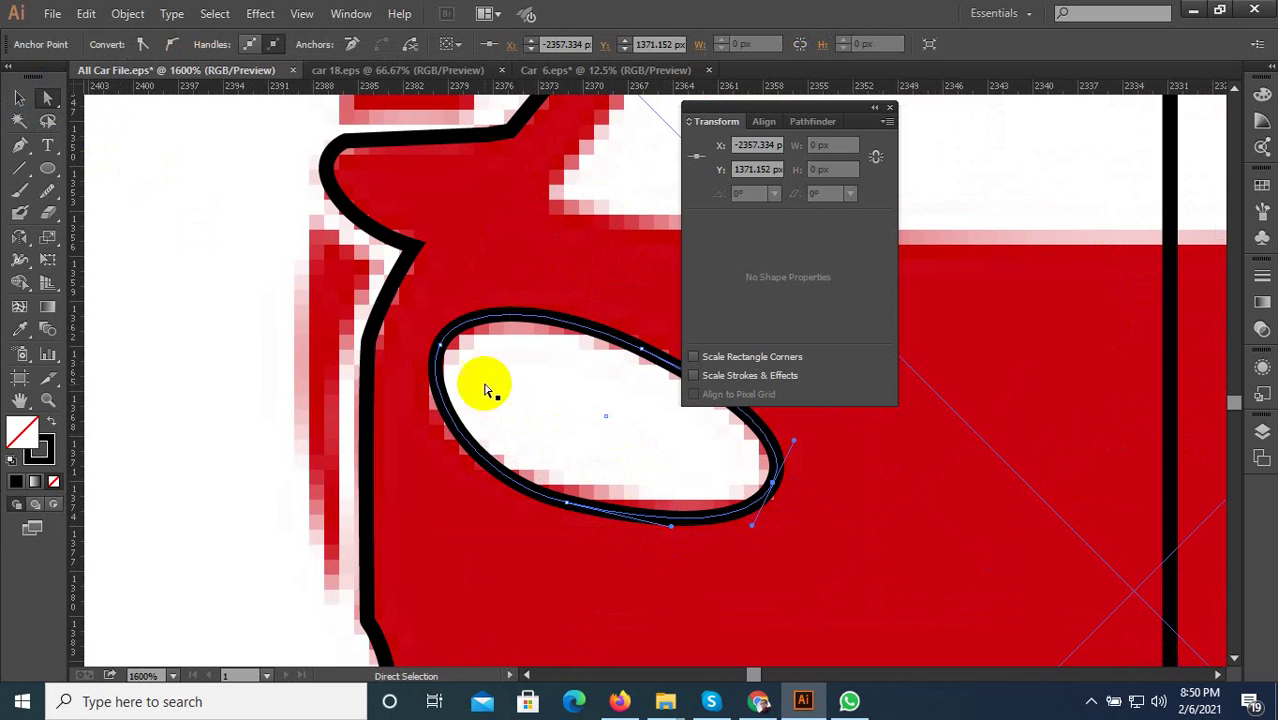
Shift the headlight ellipse's left anchor slightly and adjust the upper curve's handle to fit the headlight's upper-left edge.
left_click_drag(440, 348, 438, 367)
left_click(462, 365)
left_click_drag(551, 313, 548, 315)
scroll(516, 453, "up", 2)
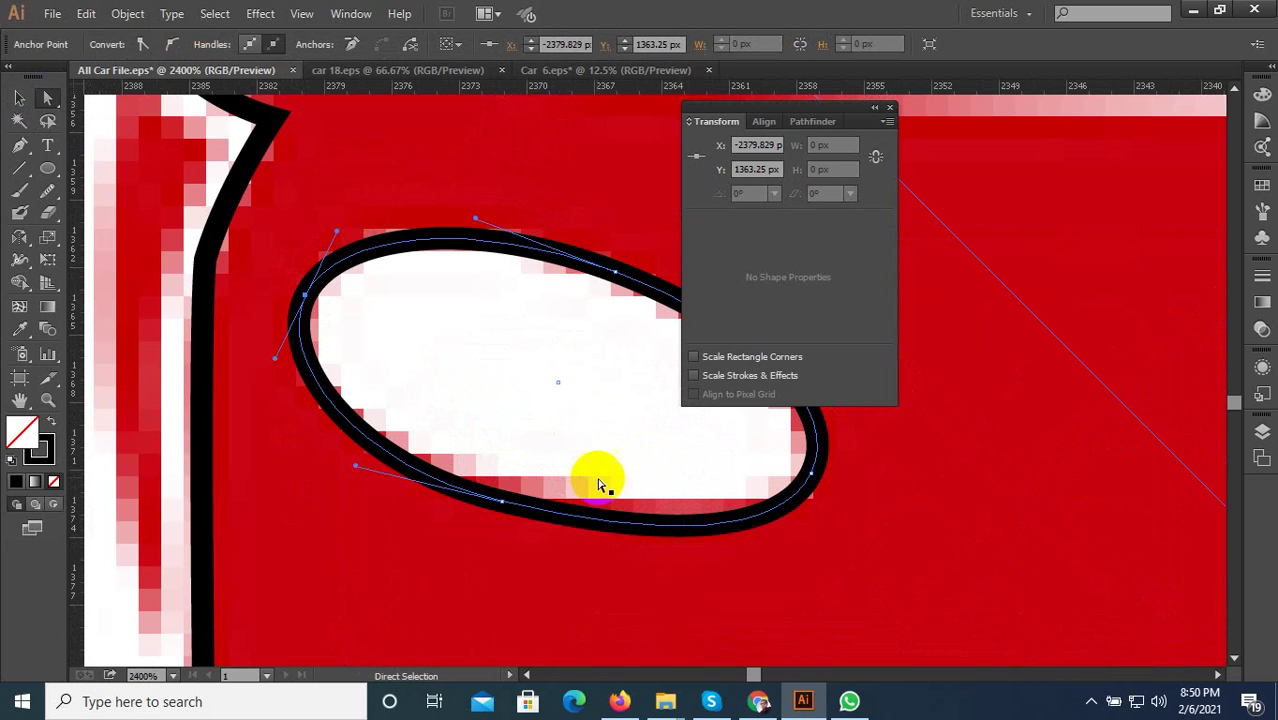
Shorten the direction handles at the left headlight ellipse's right anchor so its lower-right end follows the headlight's corner.
left_click(811, 473)
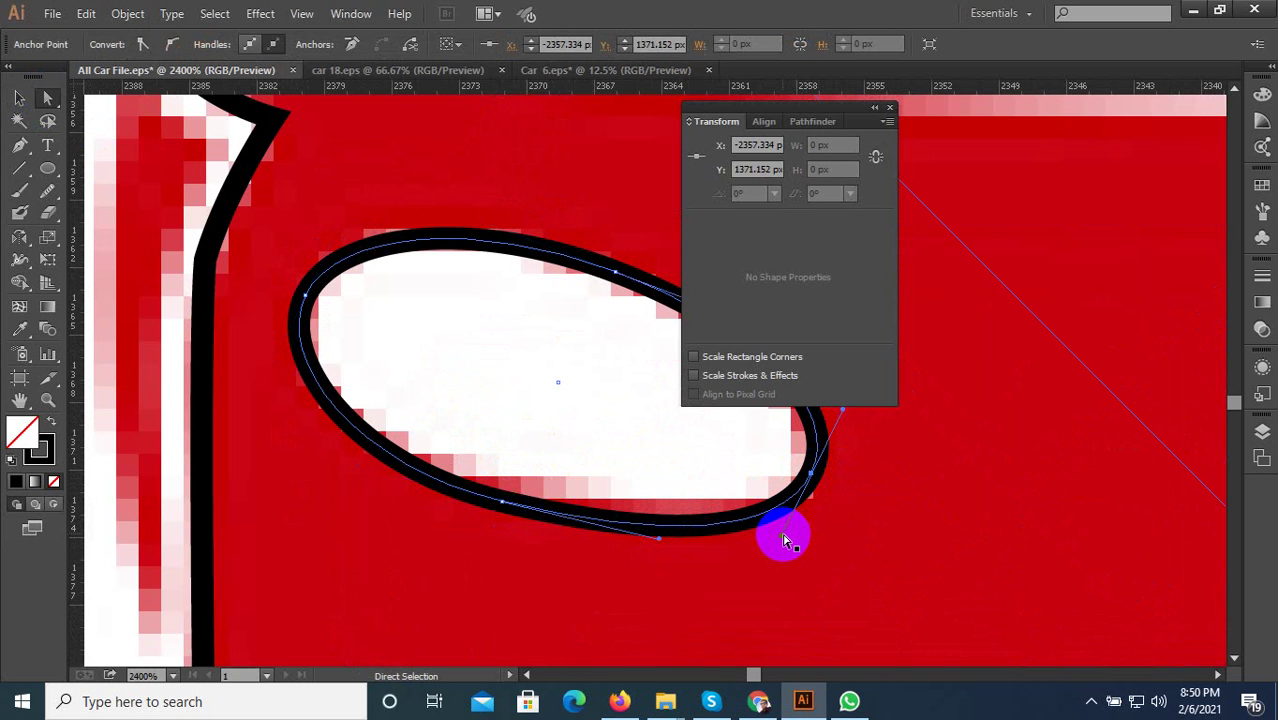
left_click_drag(784, 536, 790, 515)
key("z")
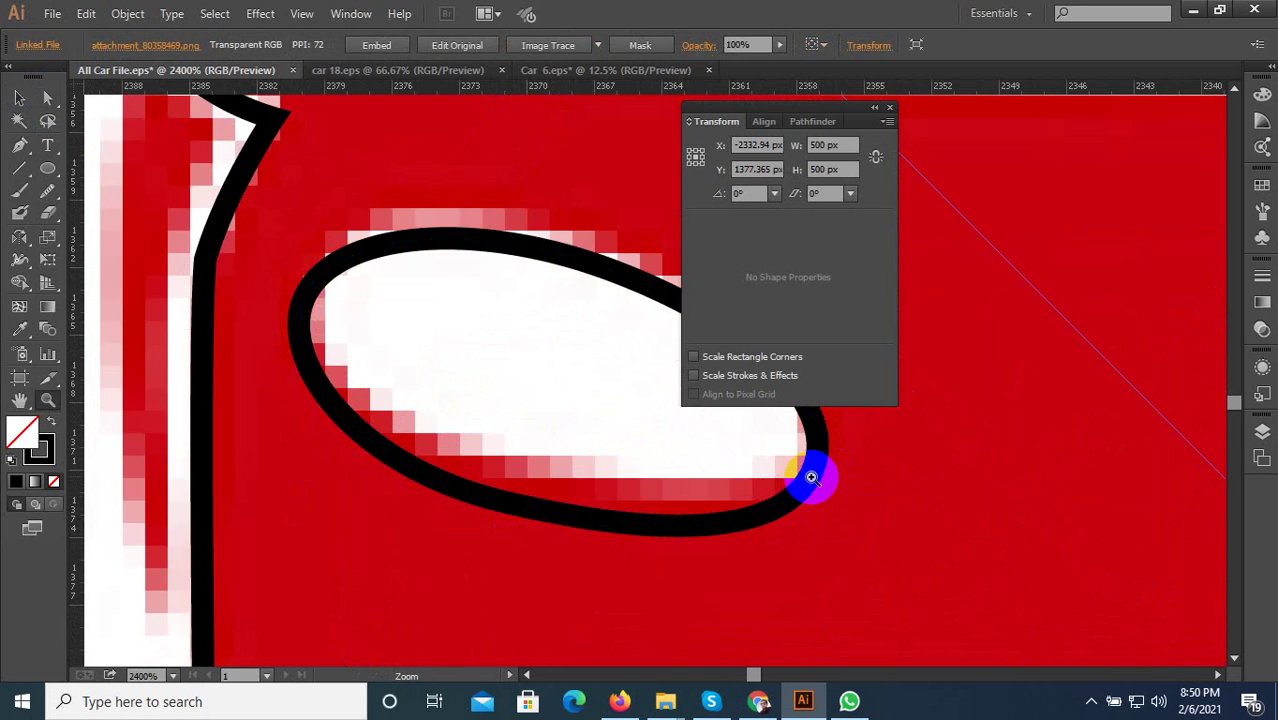
left_click(811, 477)
scroll(679, 530, "down", 1)
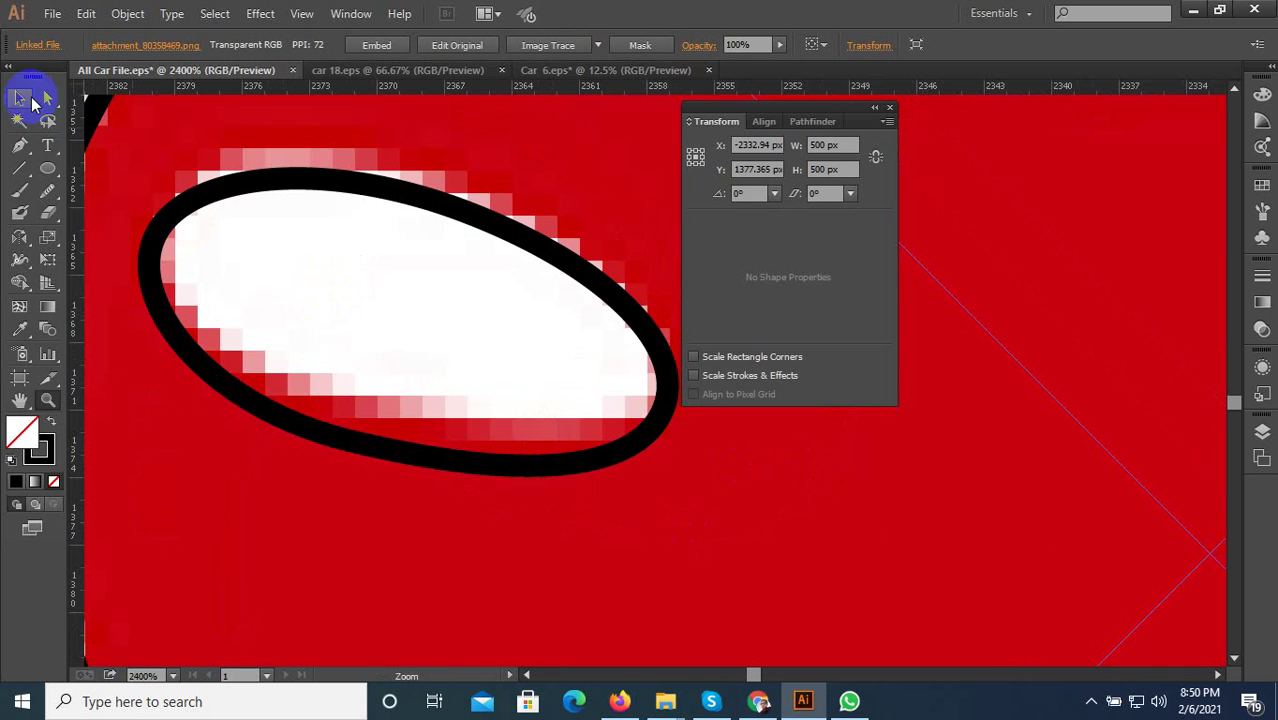
left_click(40, 99)
left_click(671, 413)
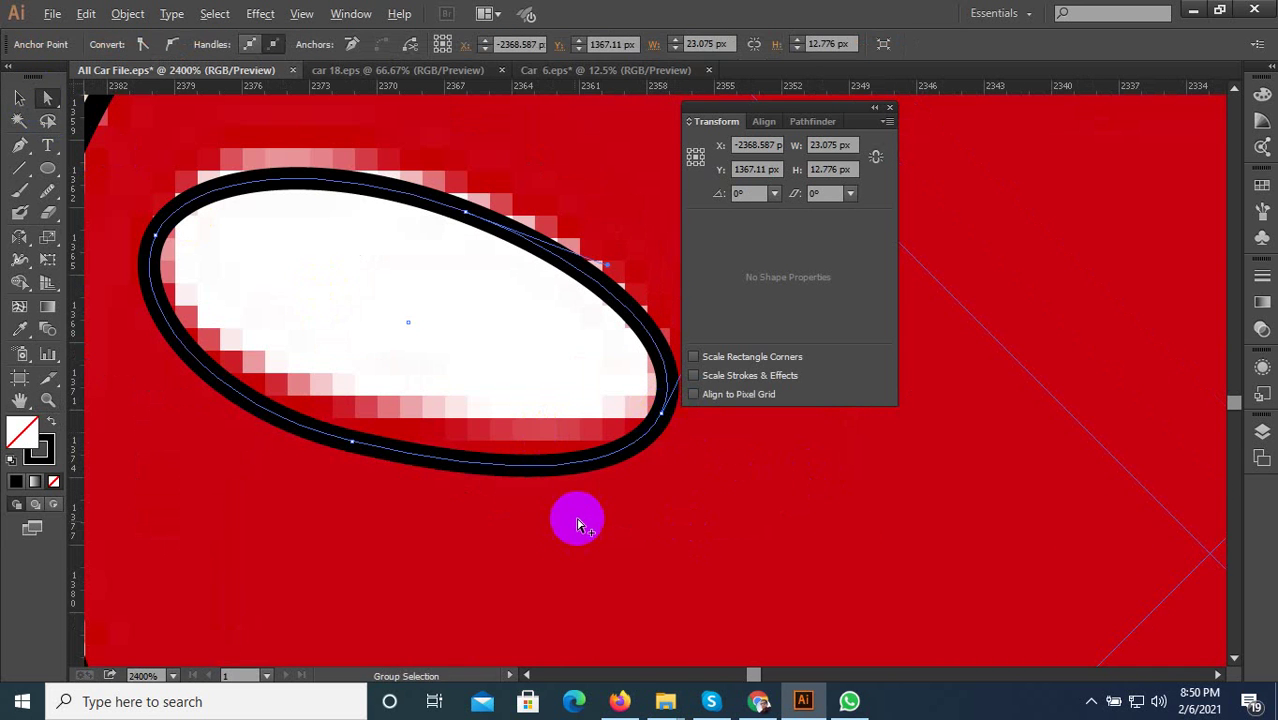
scroll(578, 520, "down", 2)
scroll(593, 456, "up", 2)
left_click(661, 509)
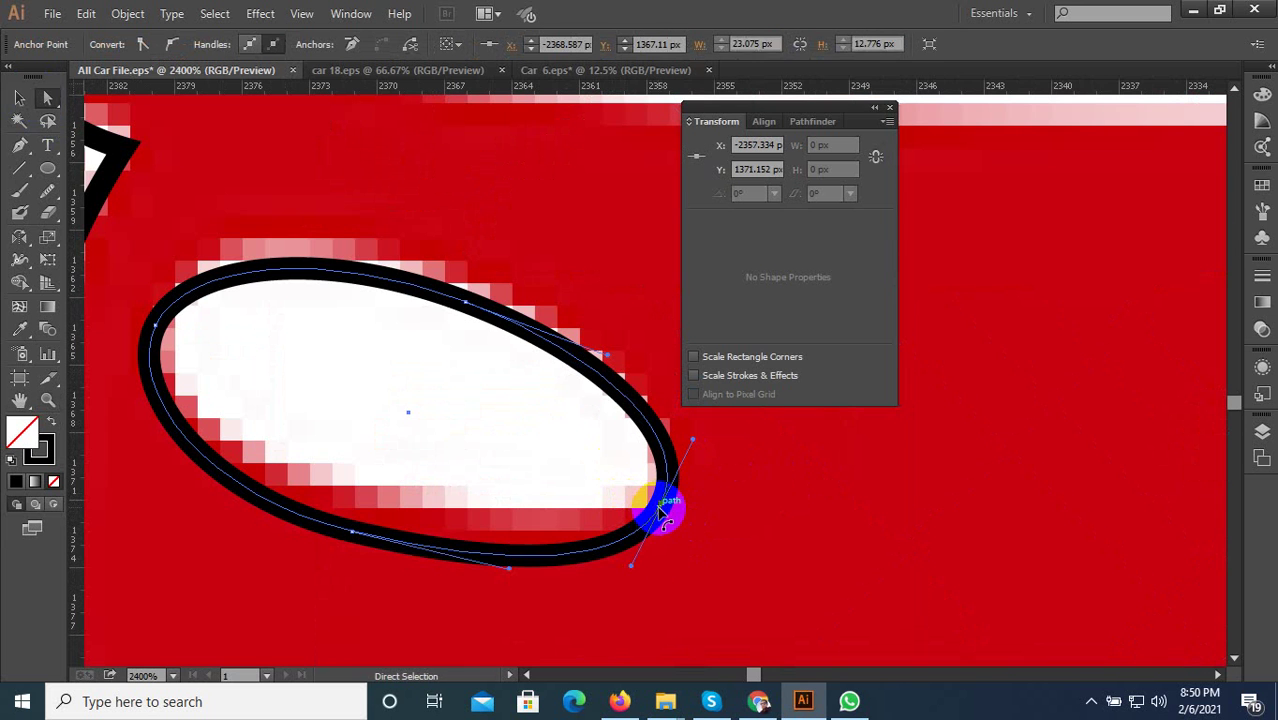
left_click_drag(630, 570, 677, 472)
scroll(547, 523, "down", 1)
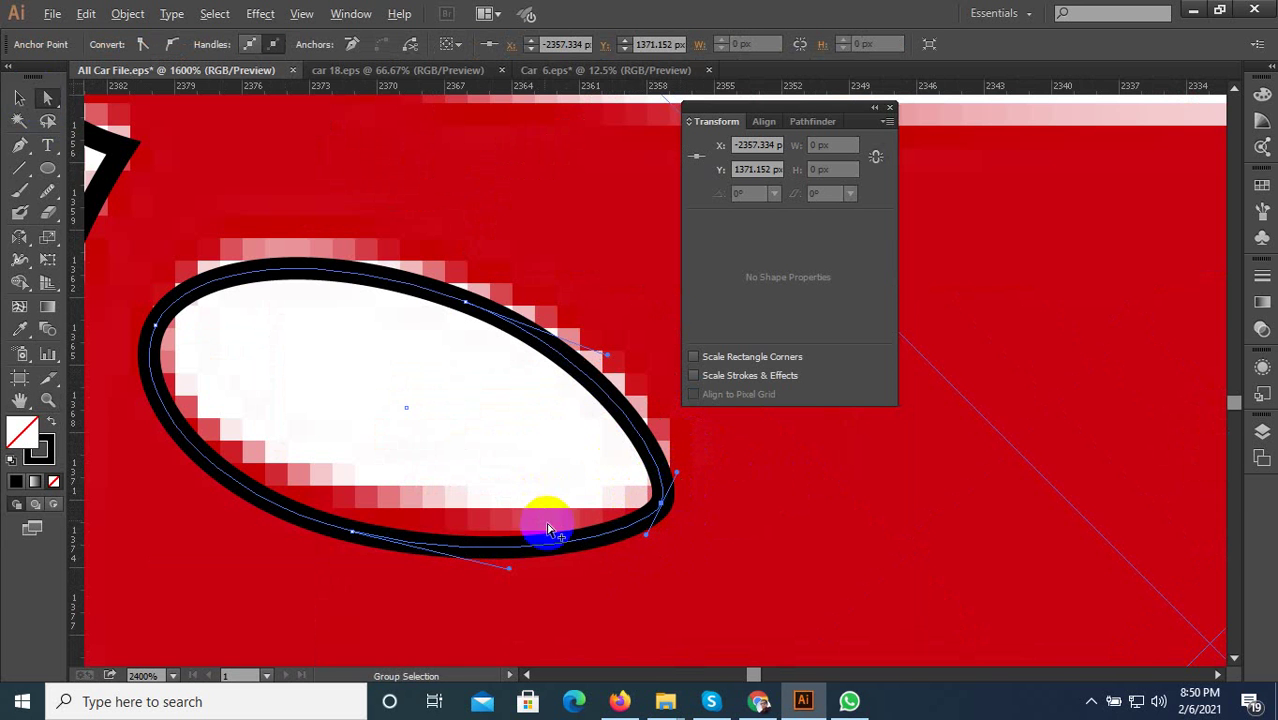
scroll(548, 530, "down", 2)
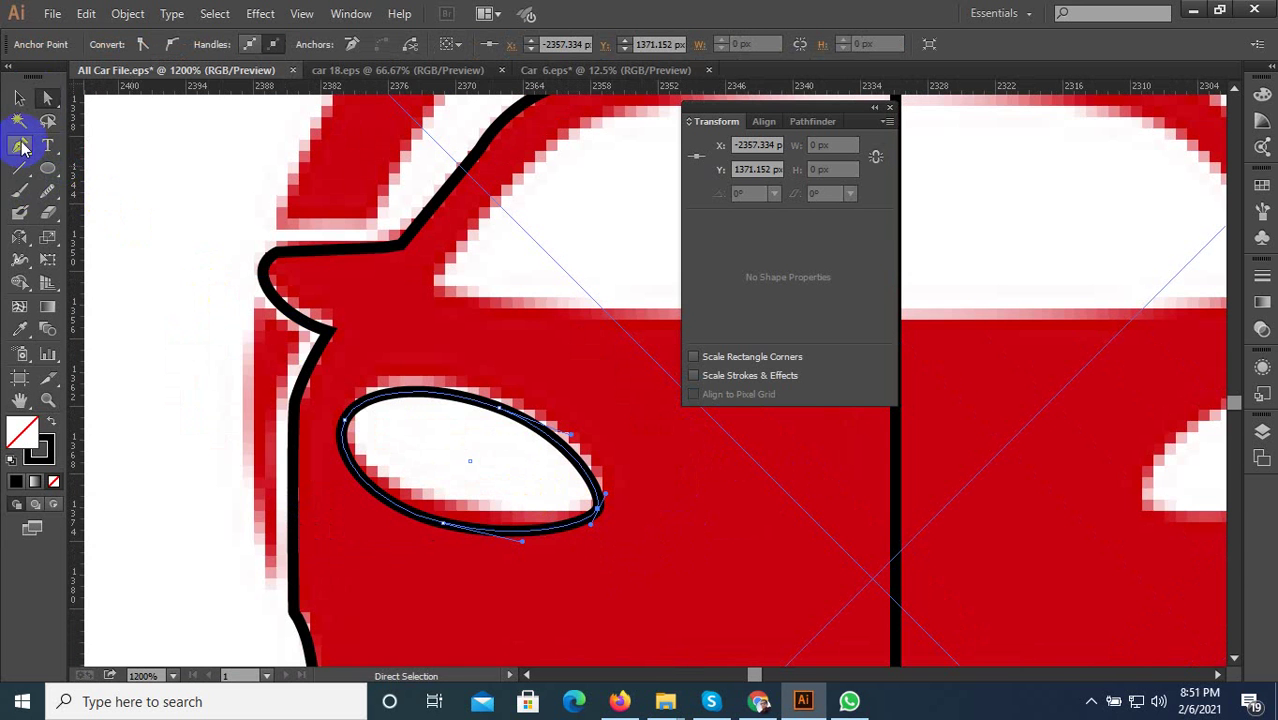
Fill the left headlight shape with the dark grey sampled from the logo's lower arrow, removing its stroke.
left_click(19, 97)
left_click(357, 456)
scroll(456, 509, "down", 1)
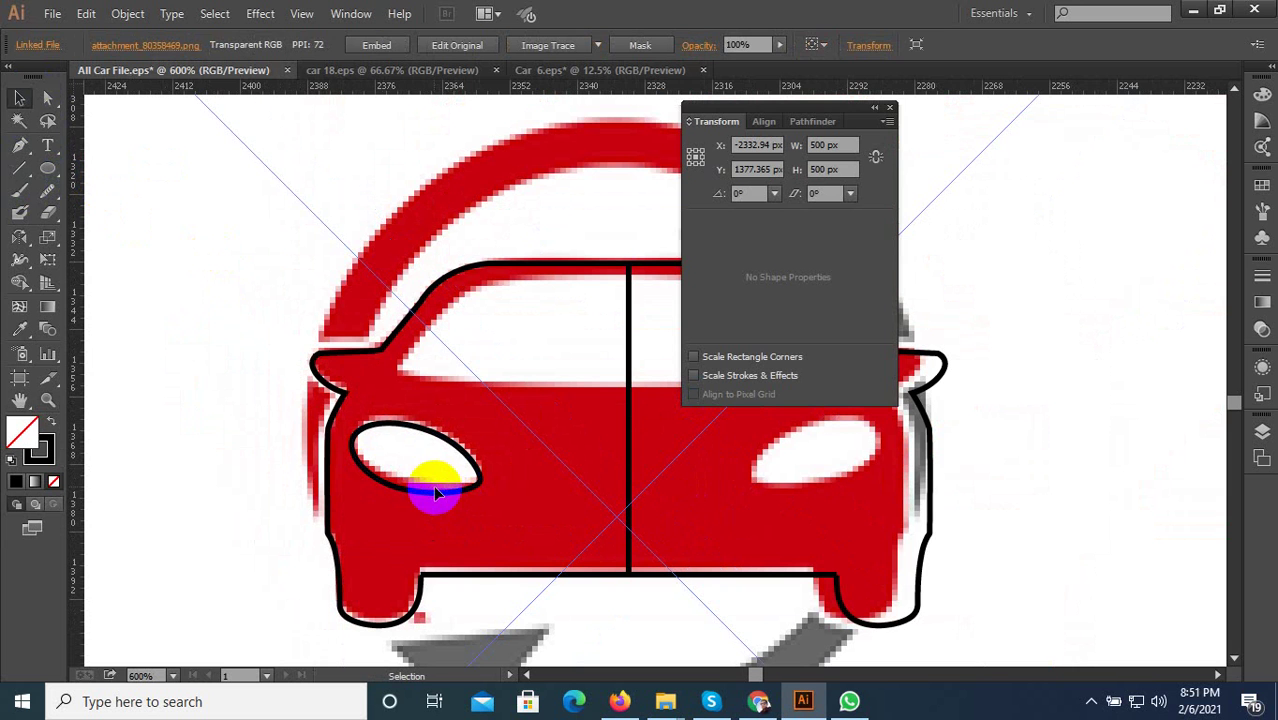
left_click(435, 492)
left_click(19, 329)
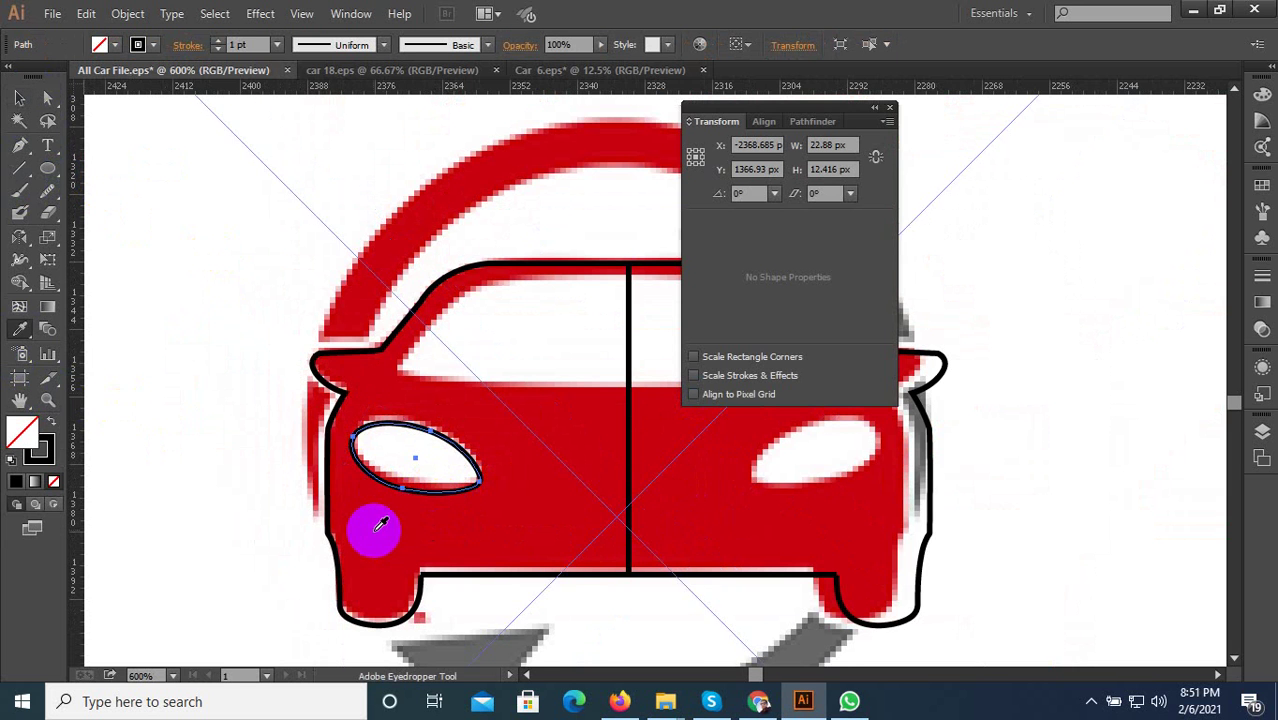
scroll(390, 530, "down", 3)
left_click(479, 585)
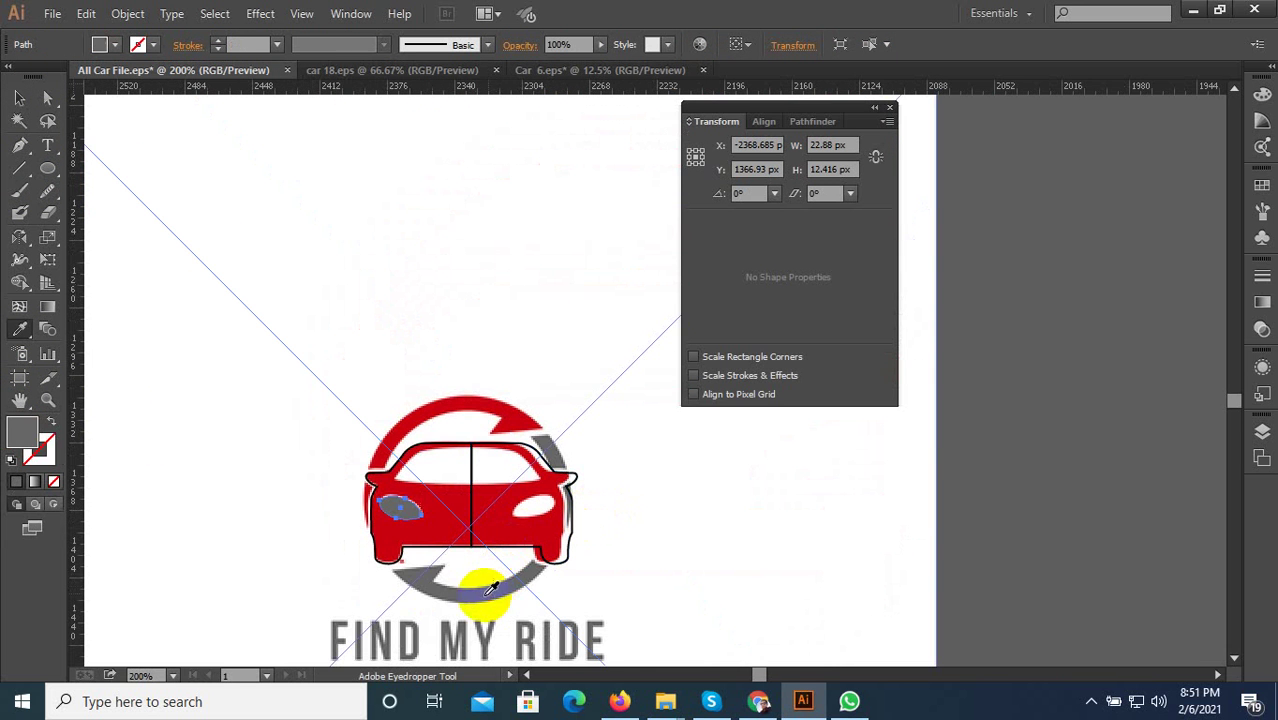
Make a copy of the grey headlight reflected across the vertical axis and move it onto the right headlight.
scroll(370, 562, "up", 2)
left_click(20, 98)
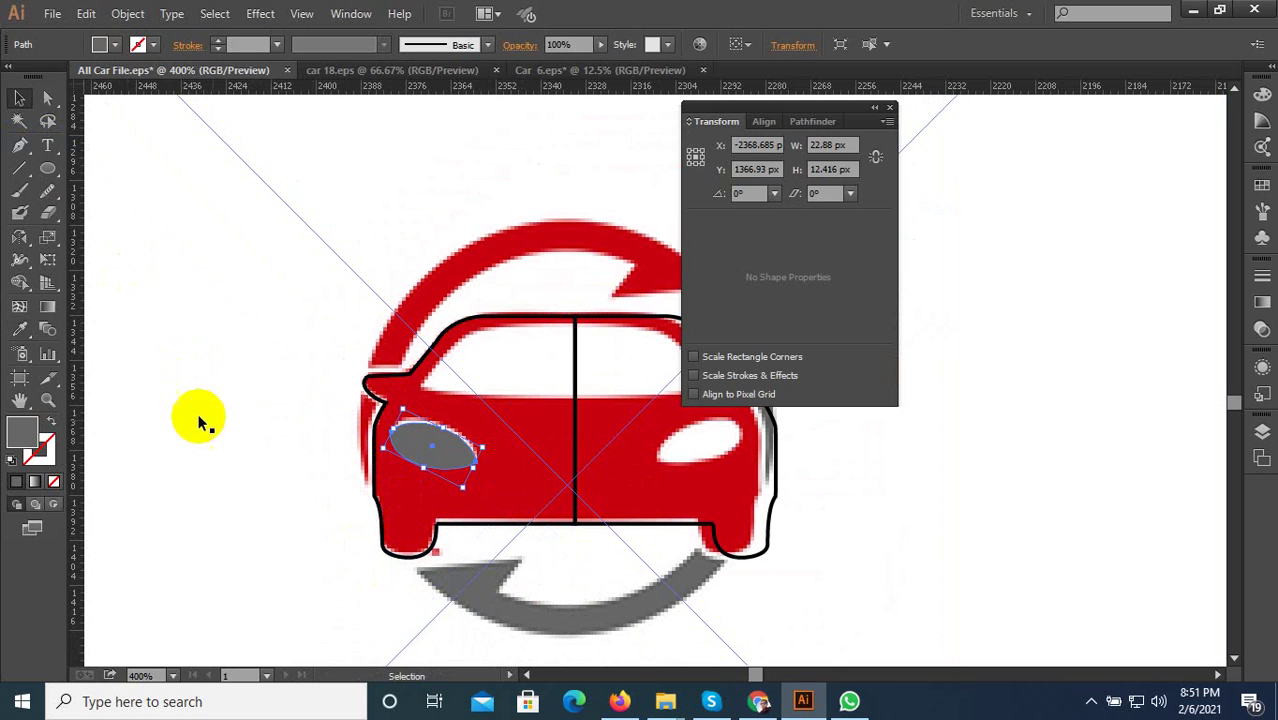
left_click(20, 238)
double_click(18, 236)
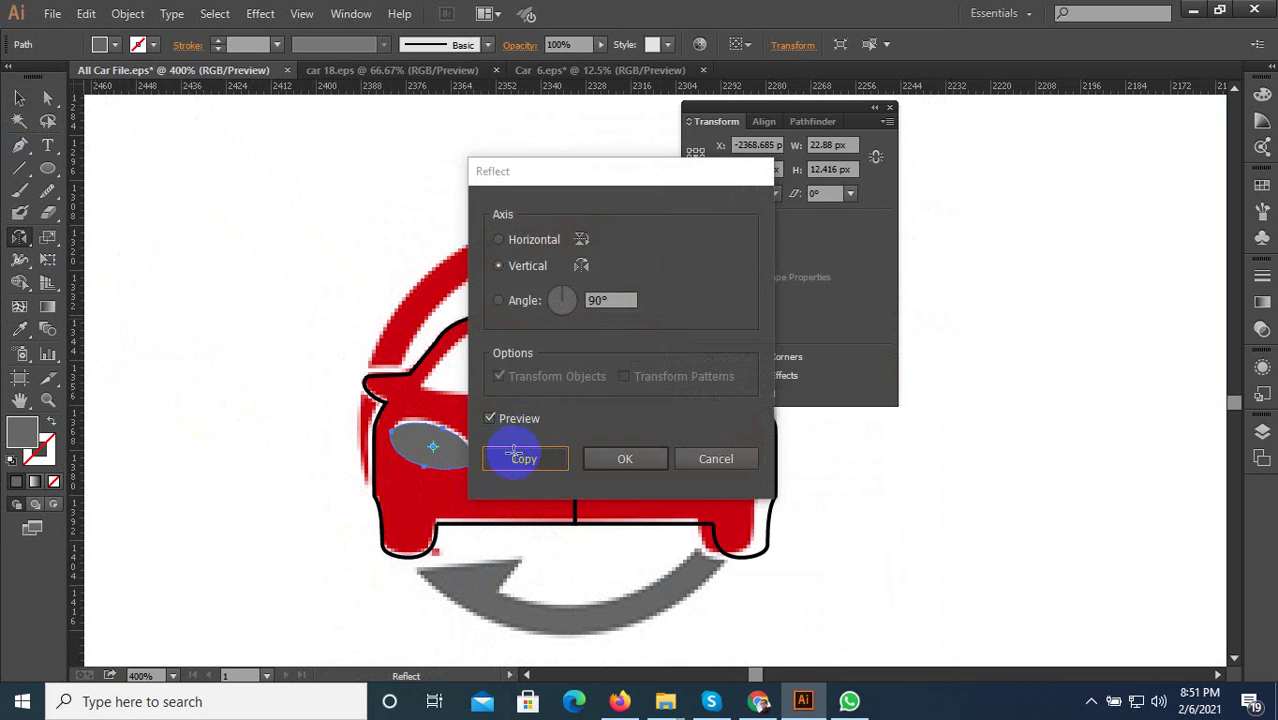
left_click(518, 455)
left_click(18, 98)
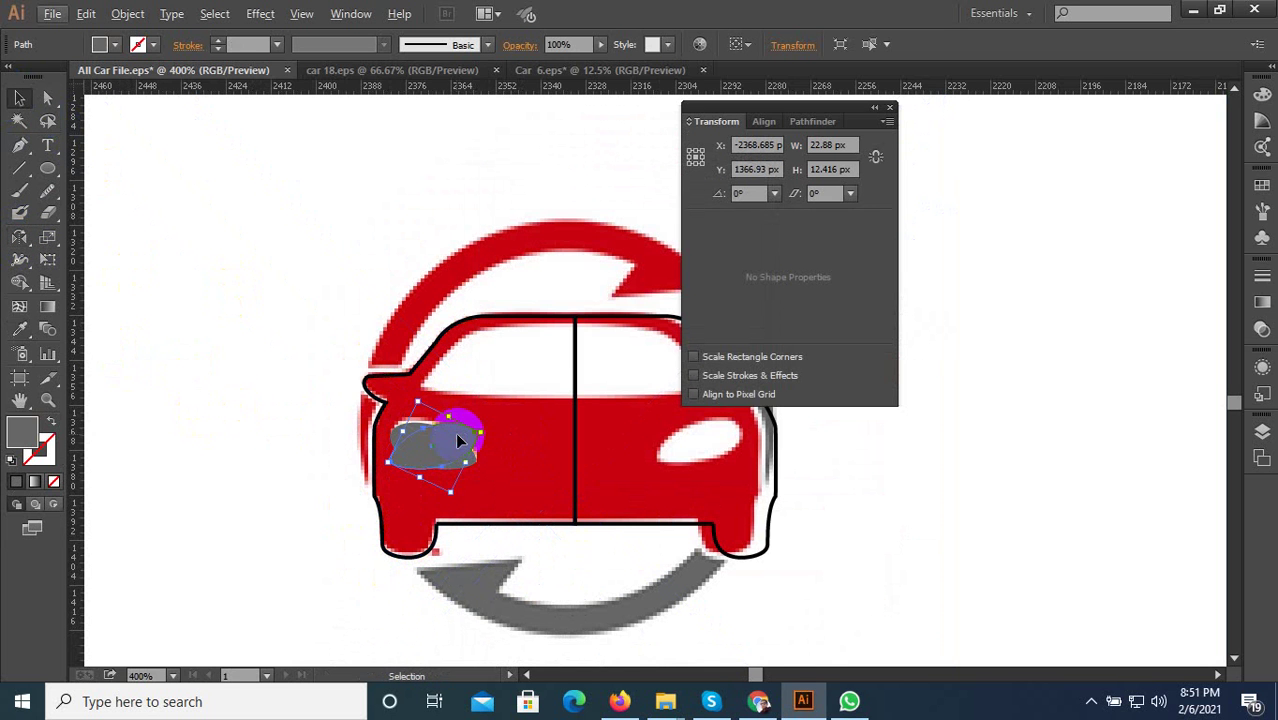
left_click_drag(455, 434, 722, 440)
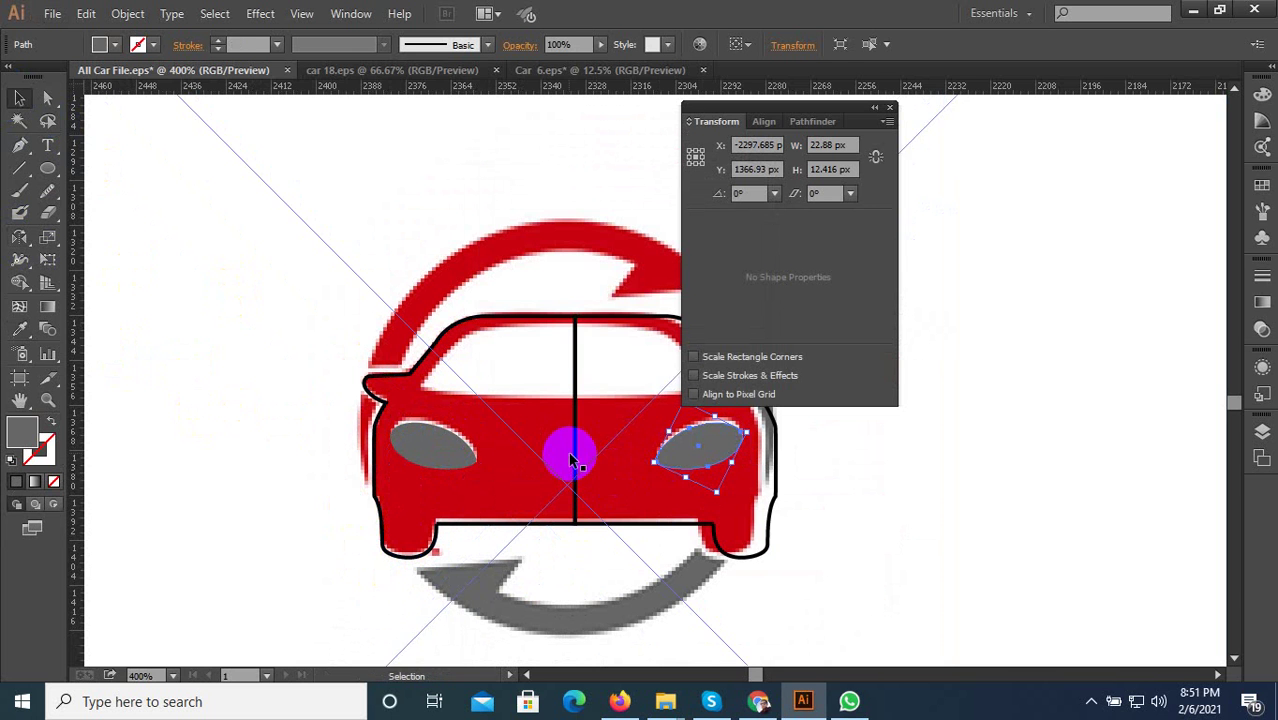
Trace the windscreen's lower edge with the Pen tool, from just right of the centre line to its left corner.
left_click(521, 517)
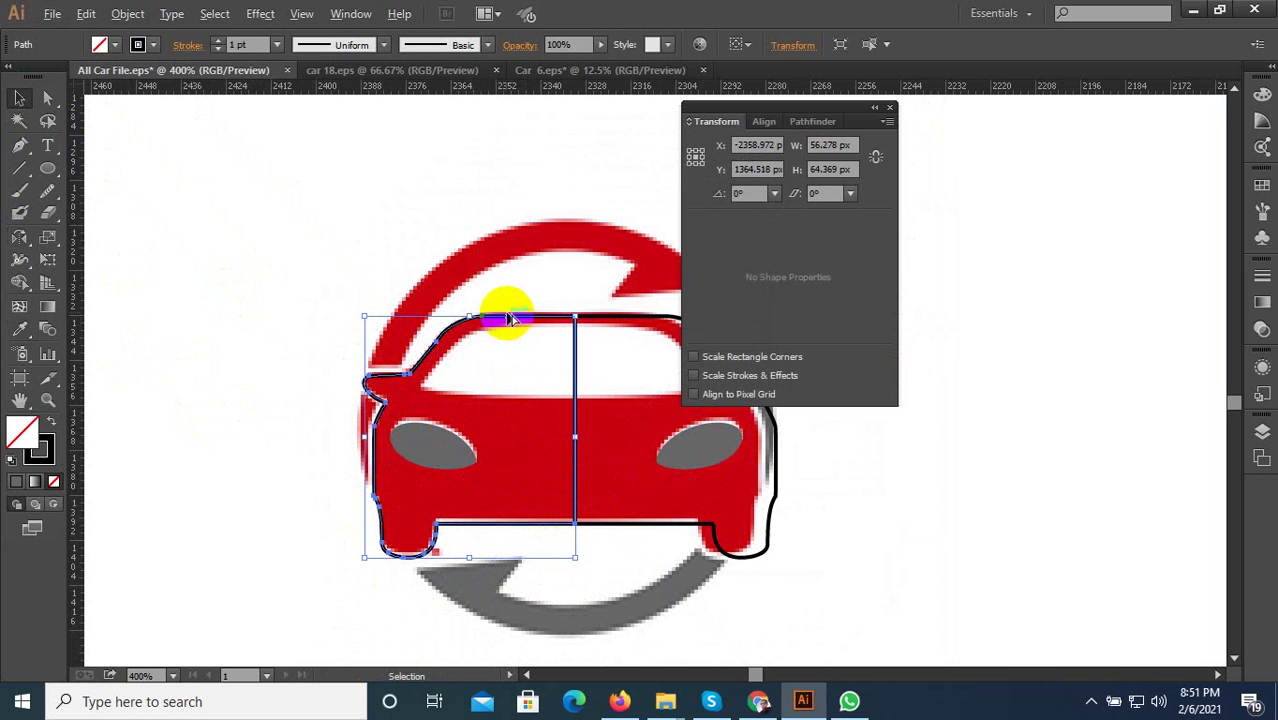
left_click(505, 232)
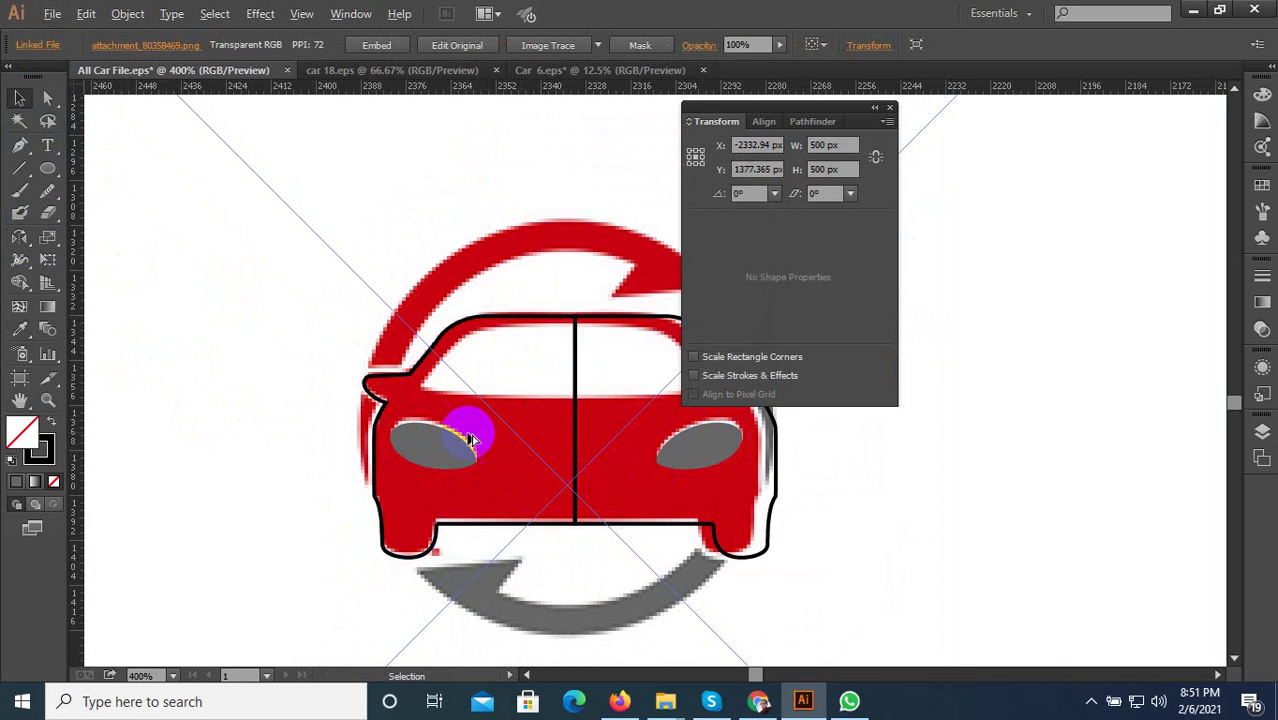
scroll(502, 376, "up", 2)
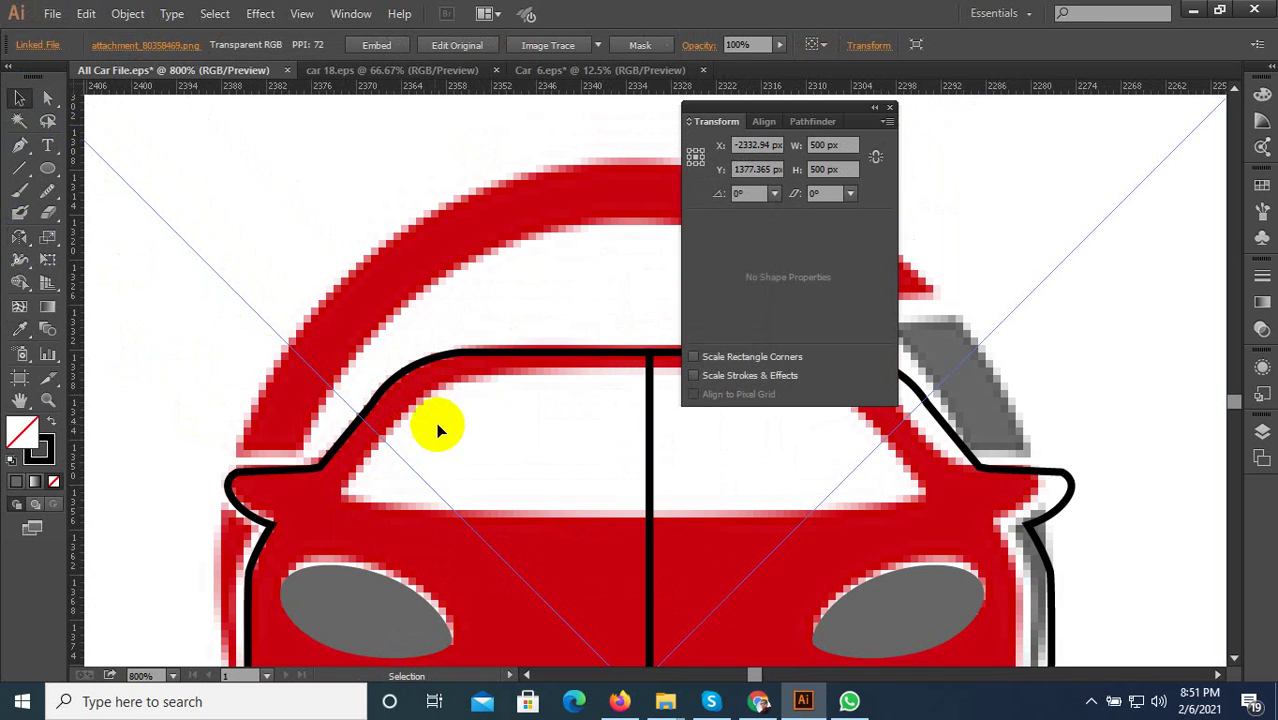
left_click(19, 145)
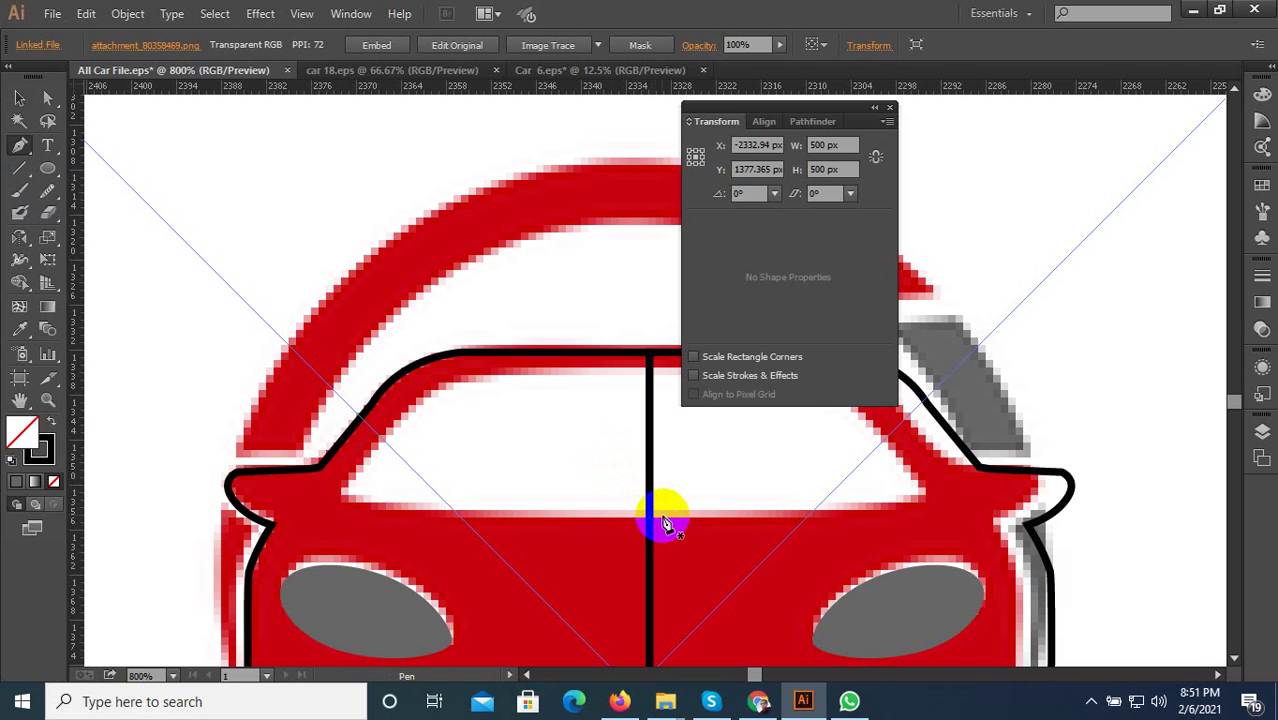
left_click(661, 517)
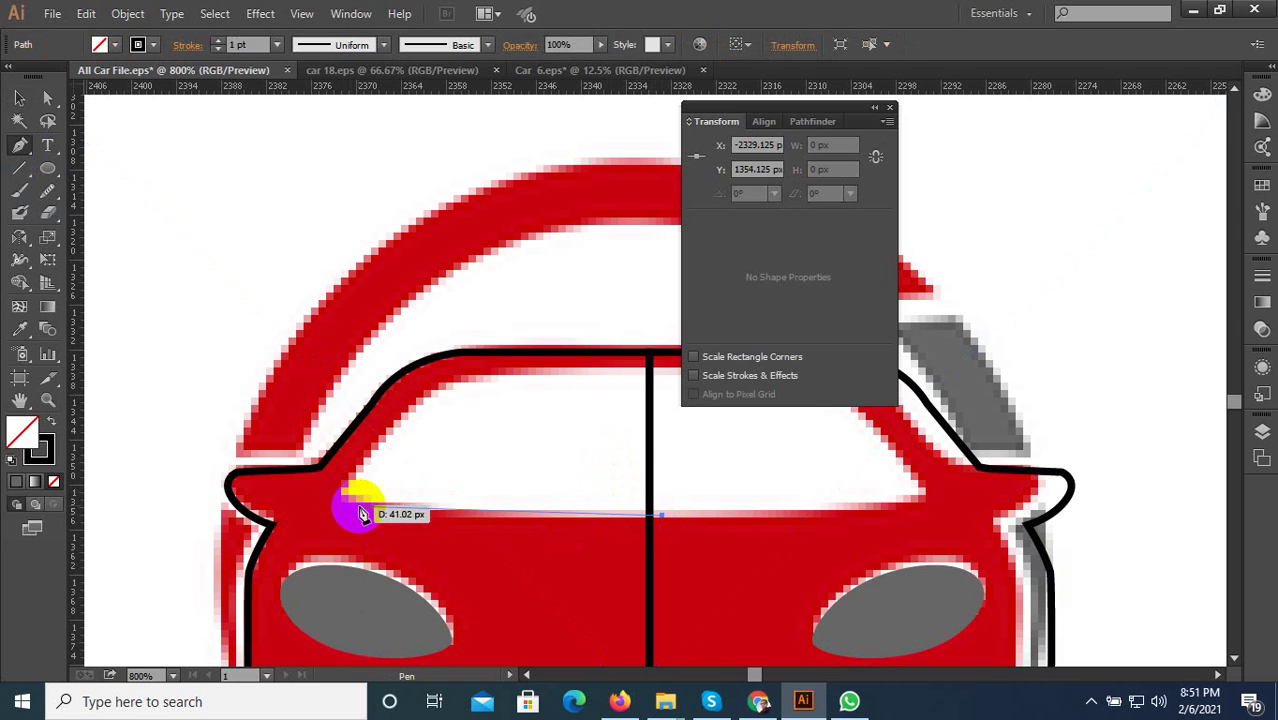
left_click(405, 507)
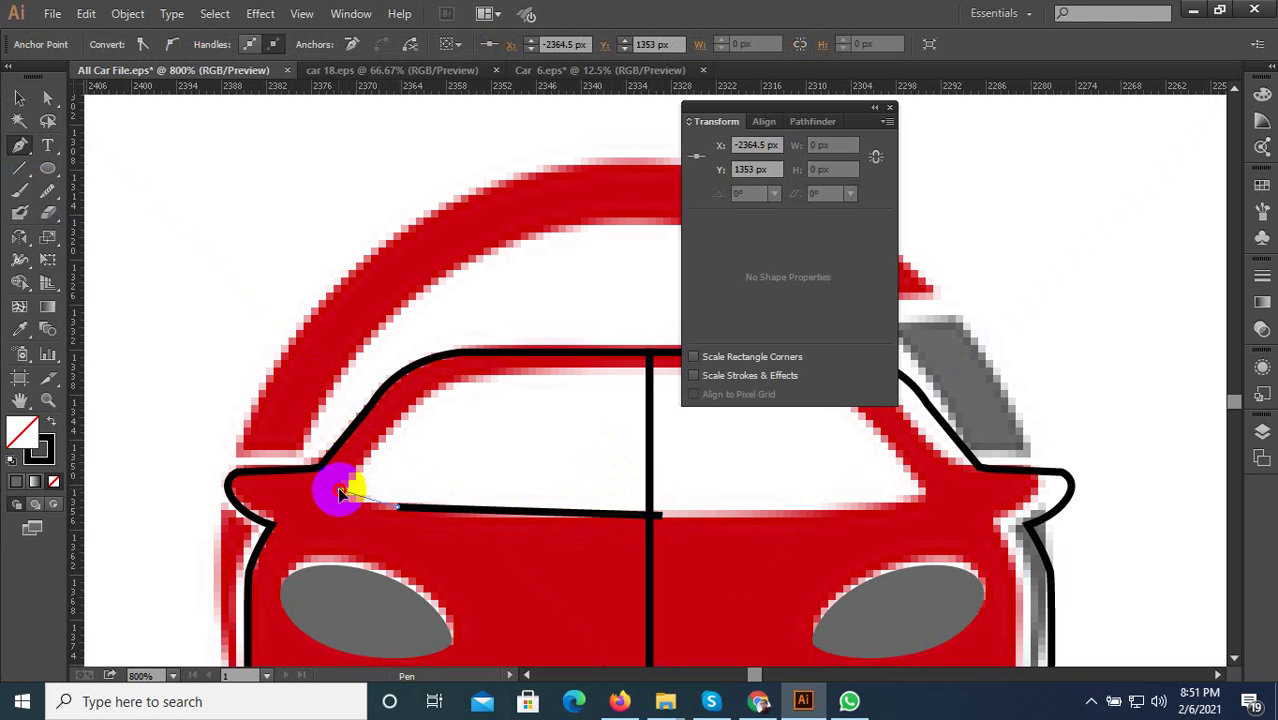
left_click(340, 491)
key("ctrl+z")
scroll(390, 466, "up", 2)
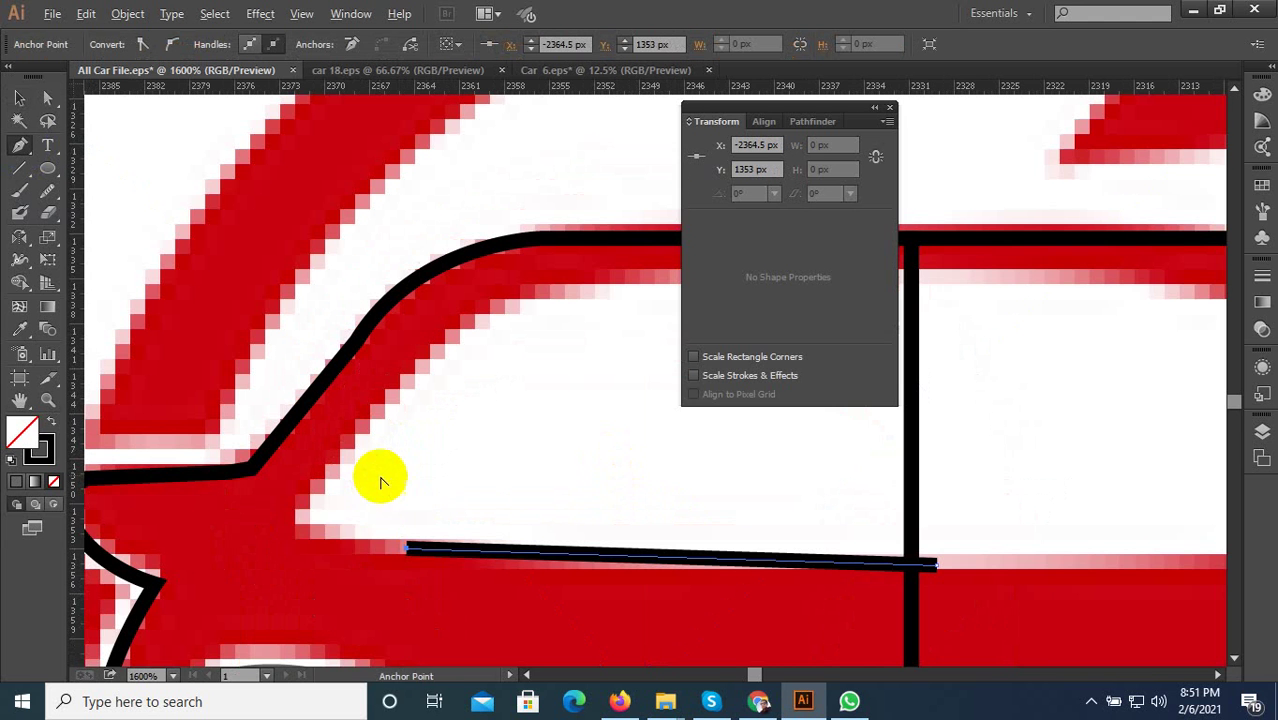
left_click(301, 528)
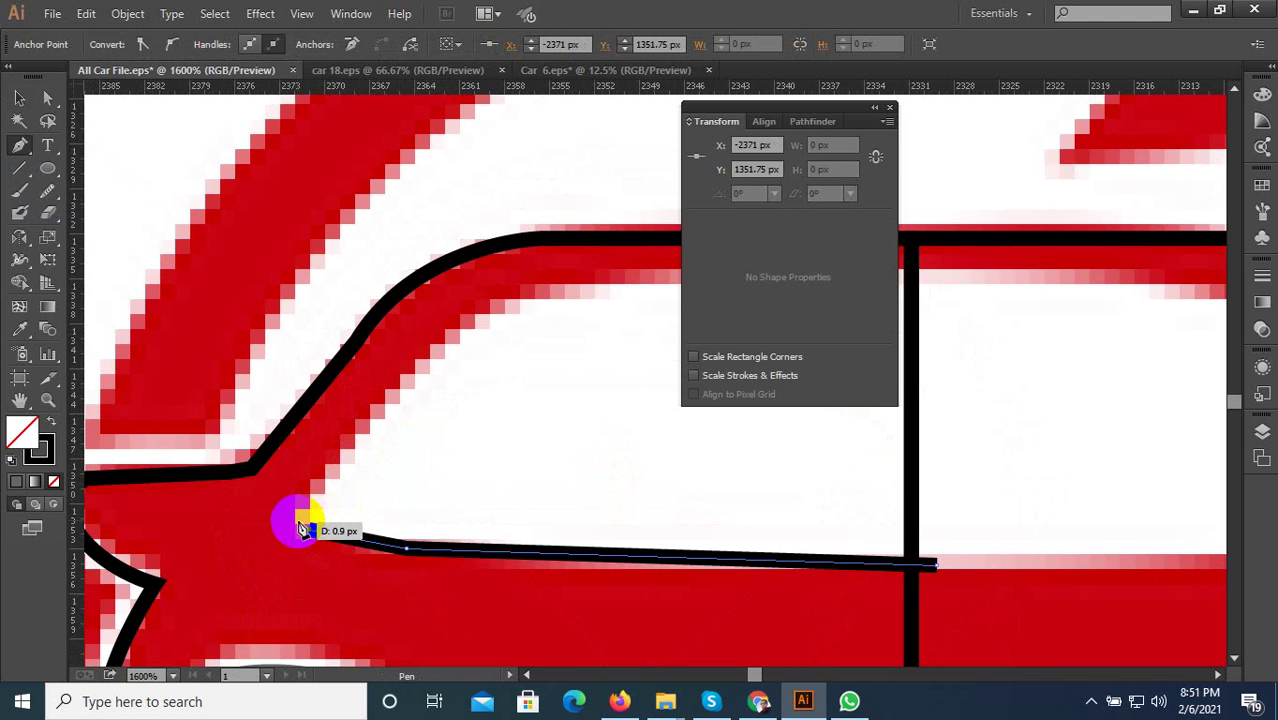
scroll(290, 518, "down", 1)
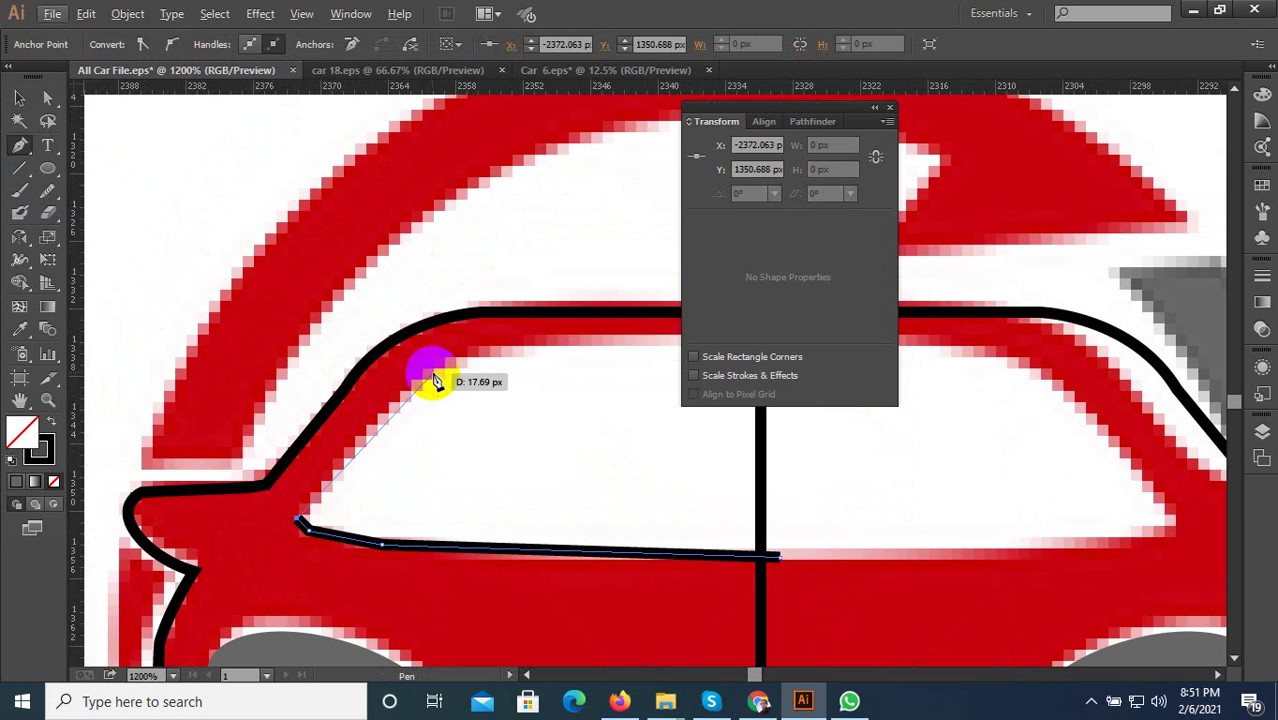
Continue the windscreen path up the slanted pillar and along the curved roof edge past the centre line, then close it.
left_click(410, 393)
scroll(408, 419, "down", 3)
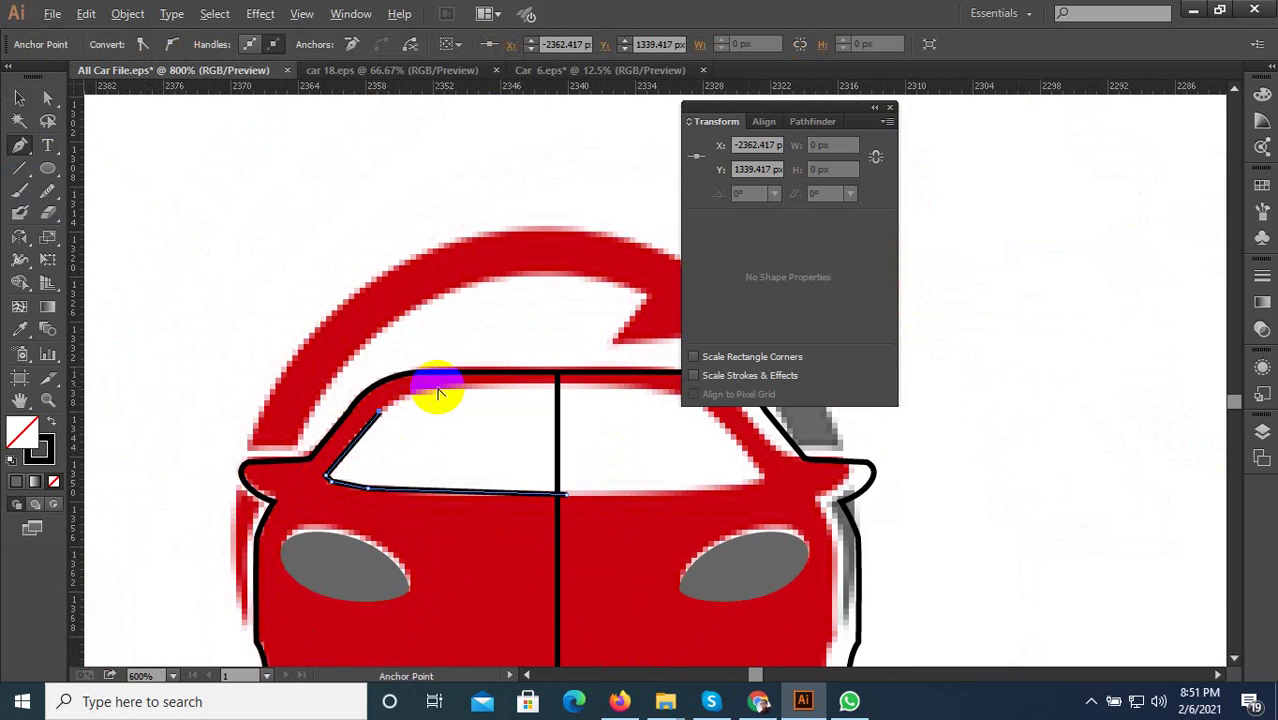
scroll(440, 388, "up", 3)
left_click_drag(384, 383, 482, 381)
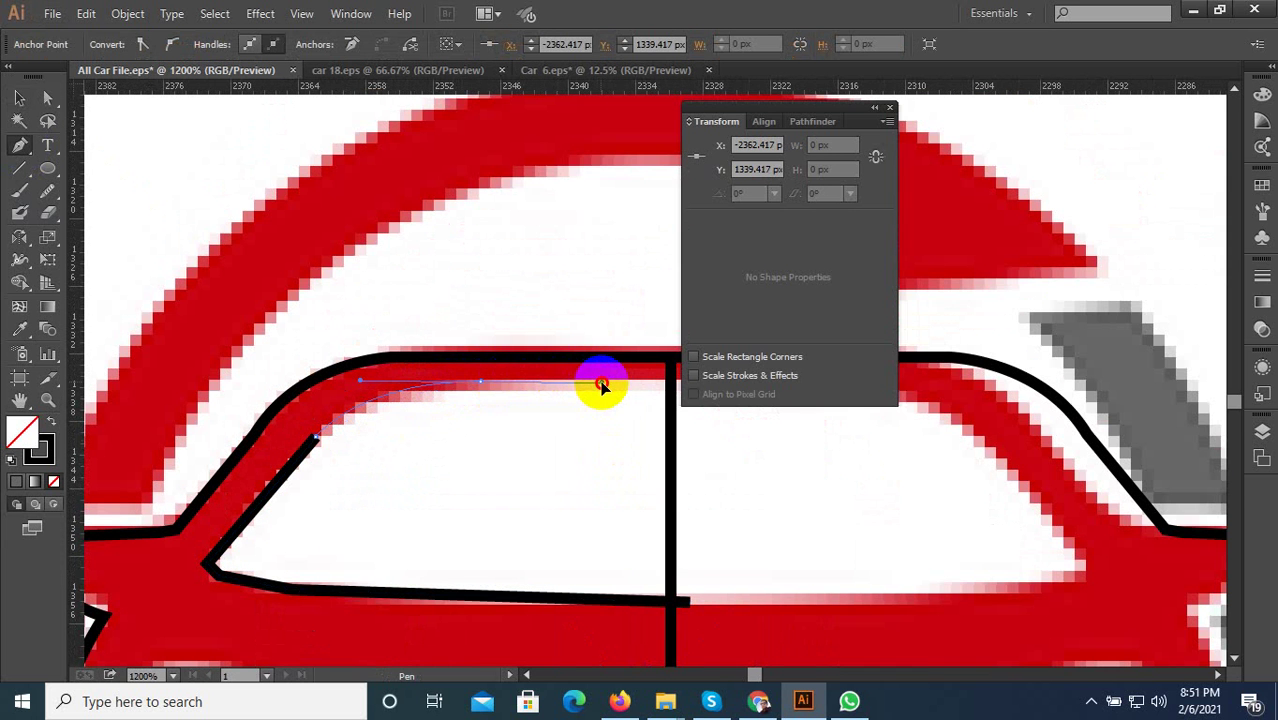
scroll(434, 414, "down", 3)
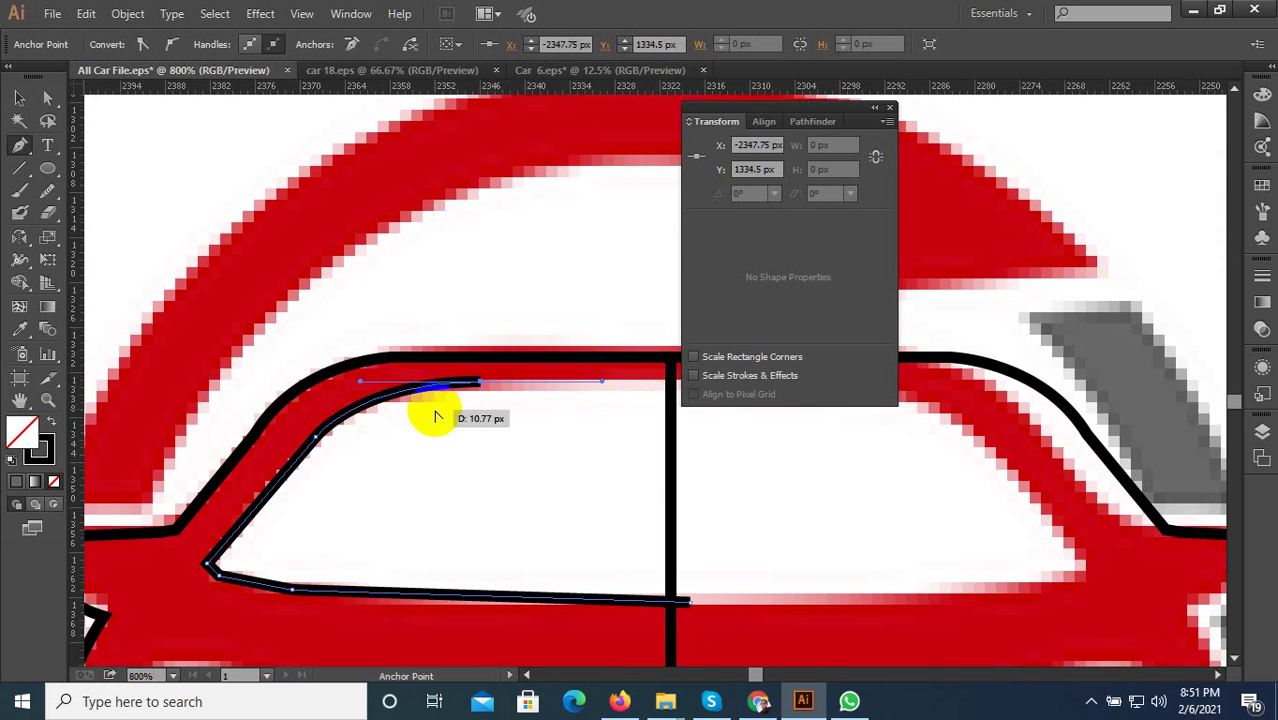
scroll(600, 400, "up", 5)
left_click(628, 383)
scroll(630, 400, "down", 3)
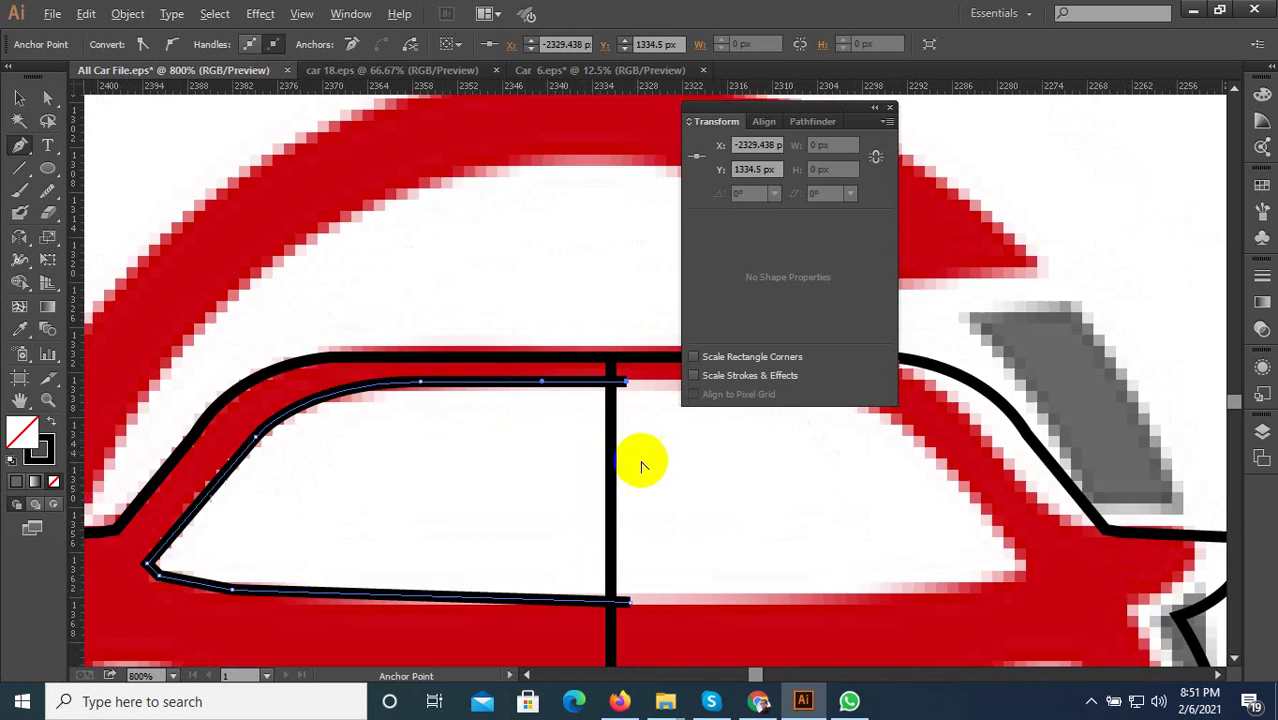
scroll(642, 456, "up", 3)
left_click(630, 538)
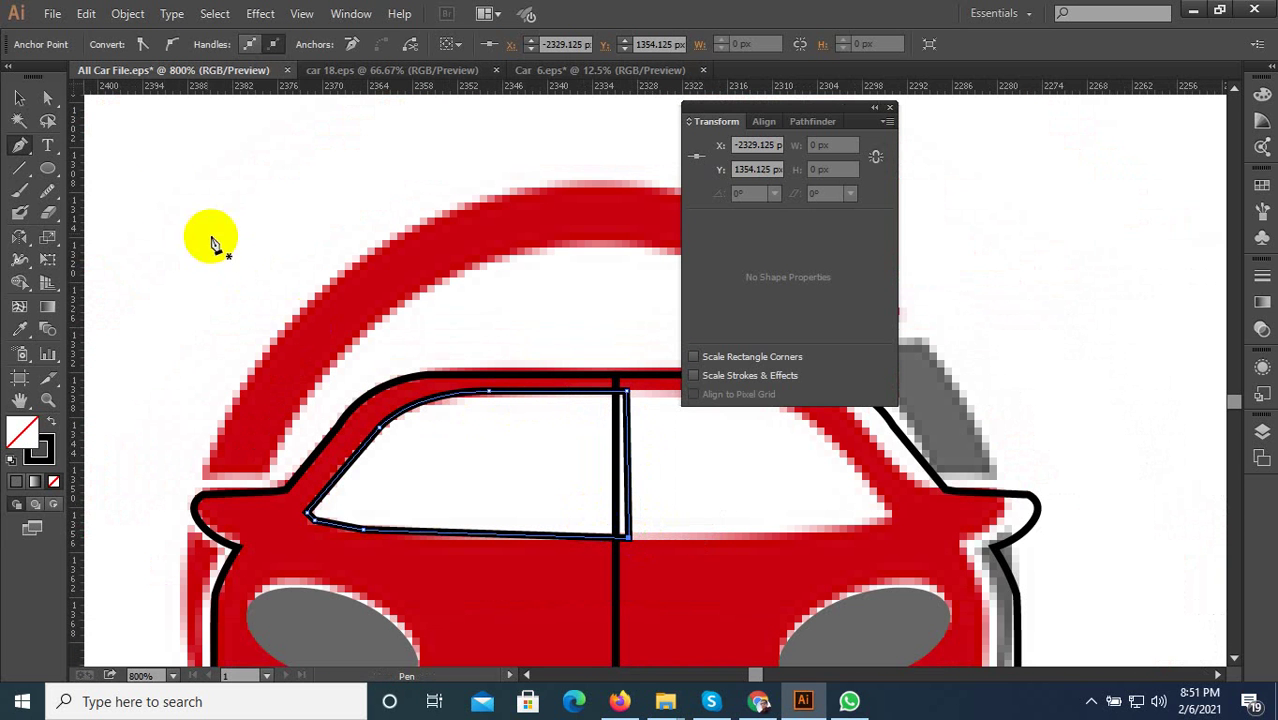
Move the reference image up and to the left, clear of the traced car artwork.
left_click(20, 98)
scroll(357, 357, "down", 5)
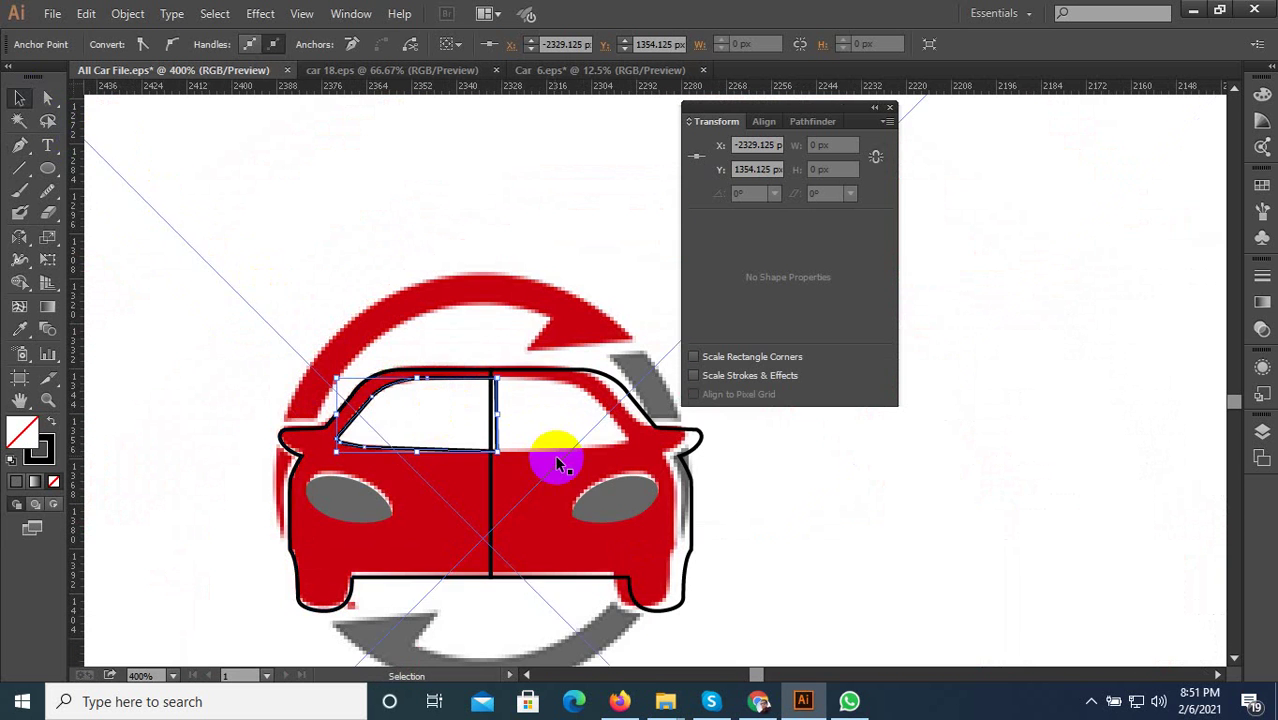
scroll(730, 567, "down", 3)
mouse_move(727, 590)
left_mouse_down()
mouse_move(662, 465)
mouse_move(505, 419)
left_mouse_up()
Move the mirrored right car half together with its headlight well to the right of the left half.
scroll(620, 555, "up", 3)
left_click_drag(646, 484, 842, 465)
key("ctrl+z")
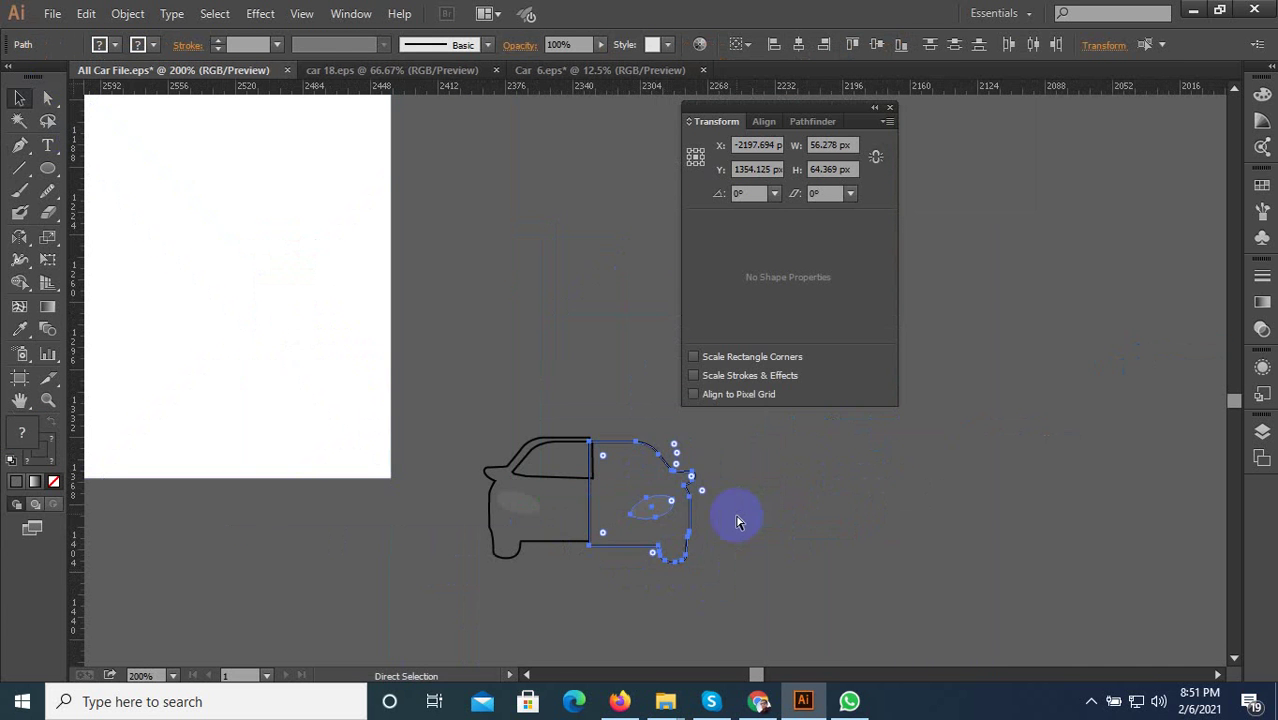
left_click_drag(651, 511, 853, 505)
Fill the left car half outline with white sampled from the reference image, leaving it without a stroke.
left_click(596, 556)
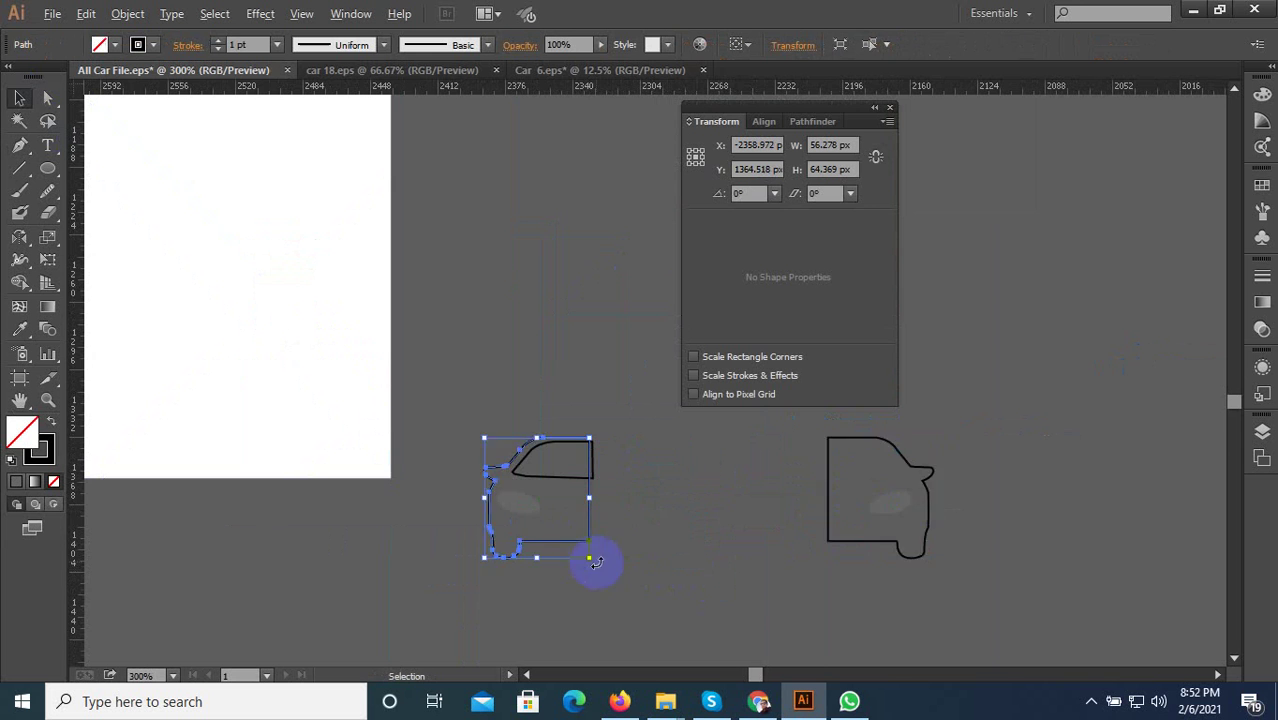
scroll(610, 558, "up", 2)
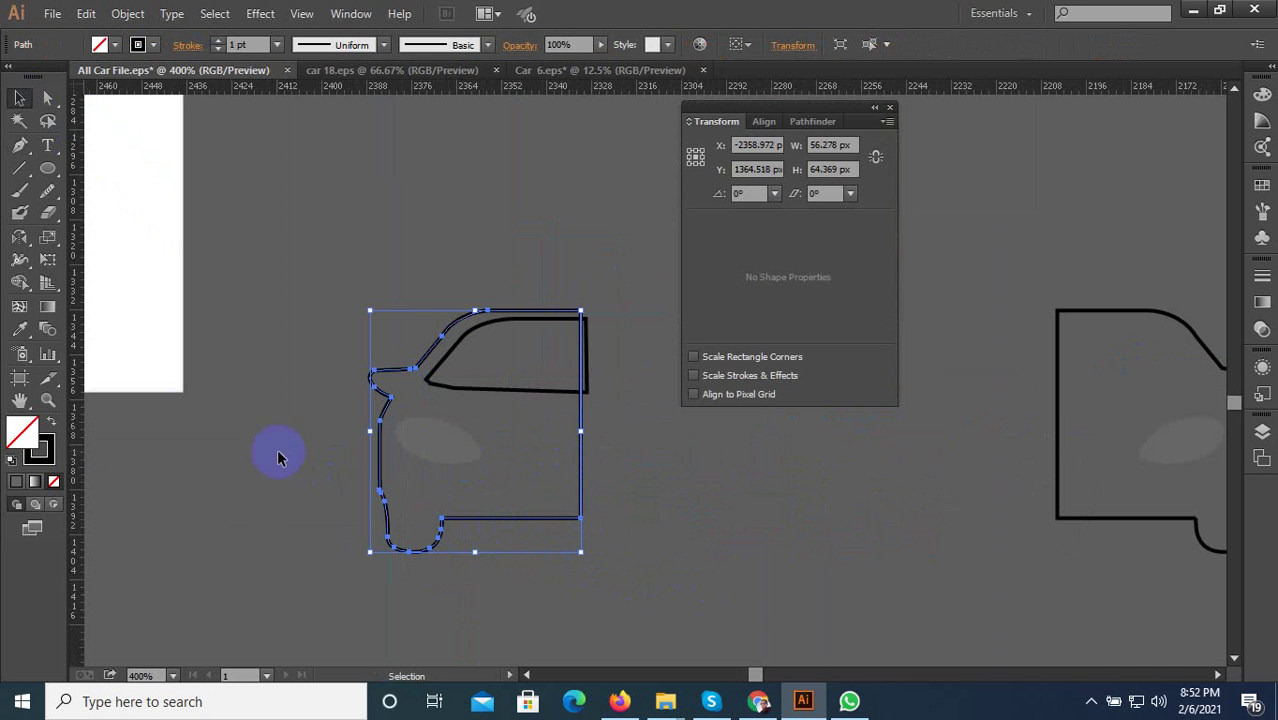
left_click(20, 330)
left_click(150, 328)
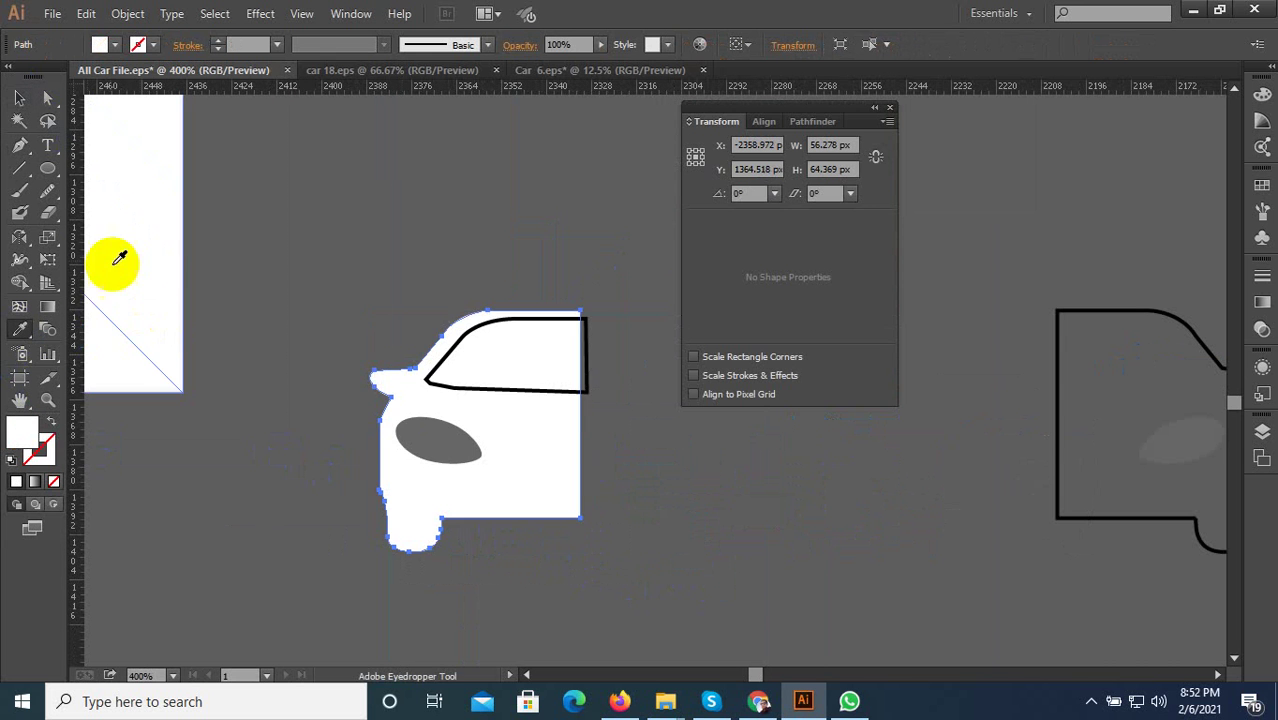
Divide the left car body, window and headlight shapes with Pathfinder, ungroup the resulting pieces and clear the selection.
left_click(19, 98)
left_click(494, 196)
left_click_drag(505, 180, 365, 510)
left_click(812, 122)
left_click(702, 212)
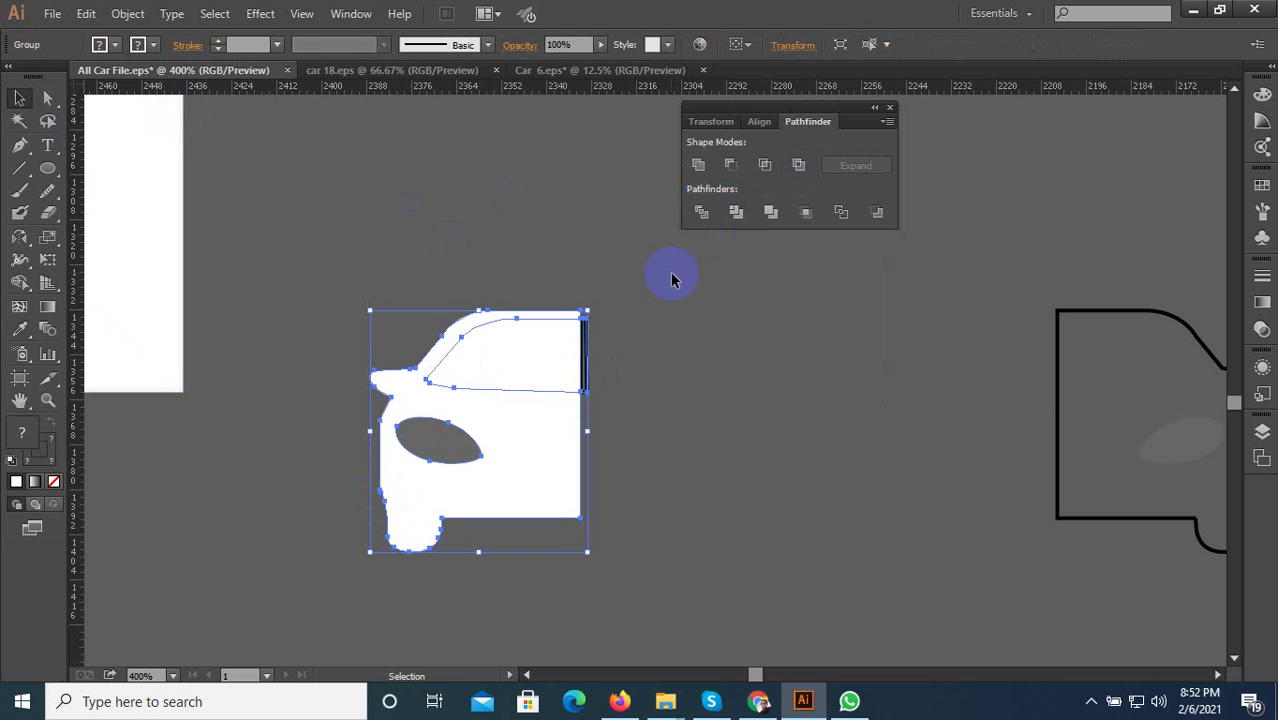
right_click(509, 390)
left_click(564, 498)
left_click(747, 451)
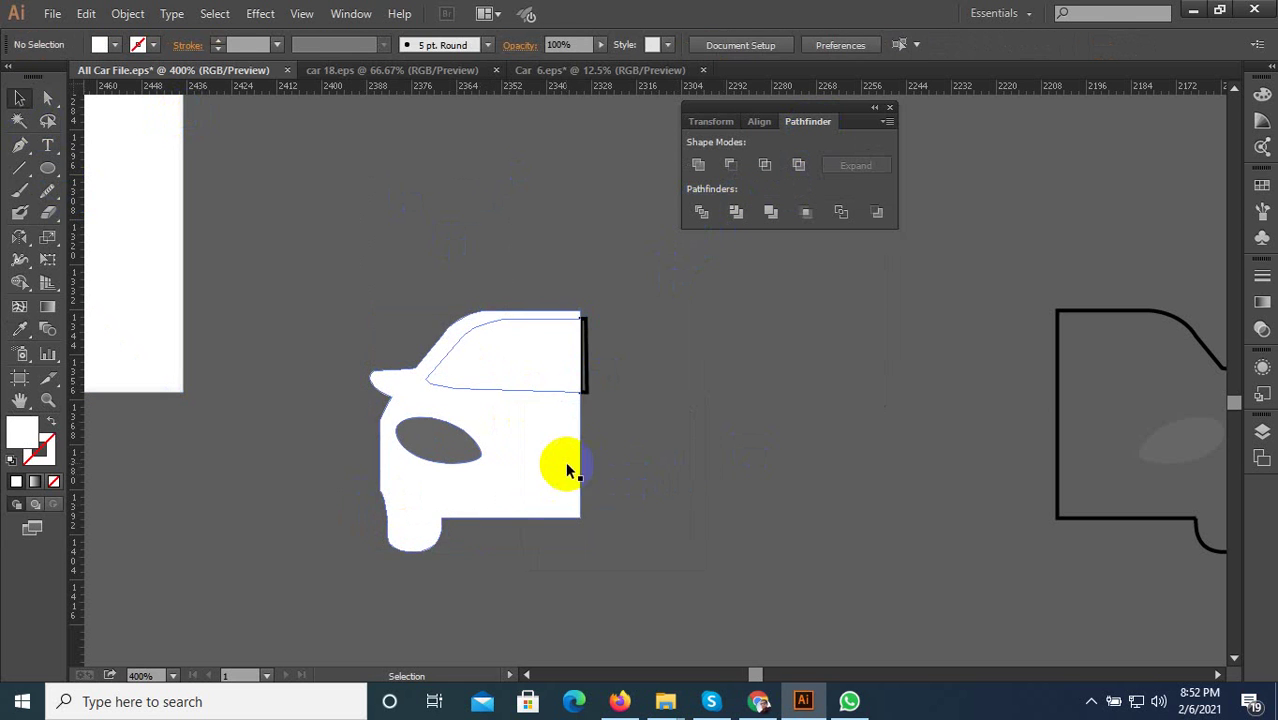
Duplicate the divided left car body piece straight above the original half and clear the selection.
left_click(570, 485)
scroll(549, 479, "down", 2)
left_click_drag(550, 487, 550, 309)
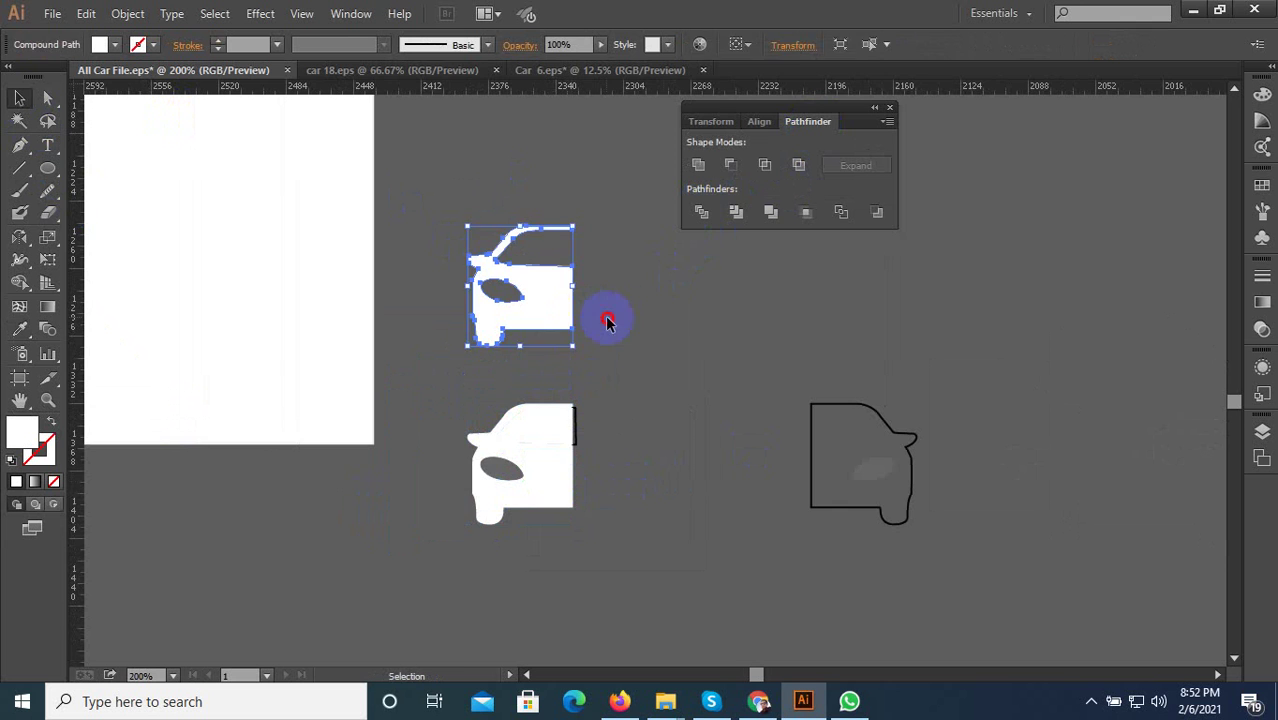
left_click(608, 320)
left_click_drag(661, 304, 670, 392)
left_click_drag(622, 432, 517, 314)
Create a mirrored copy of the duplicated car body half across the vertical axis.
left_click(517, 316)
scroll(541, 321, "up", 1)
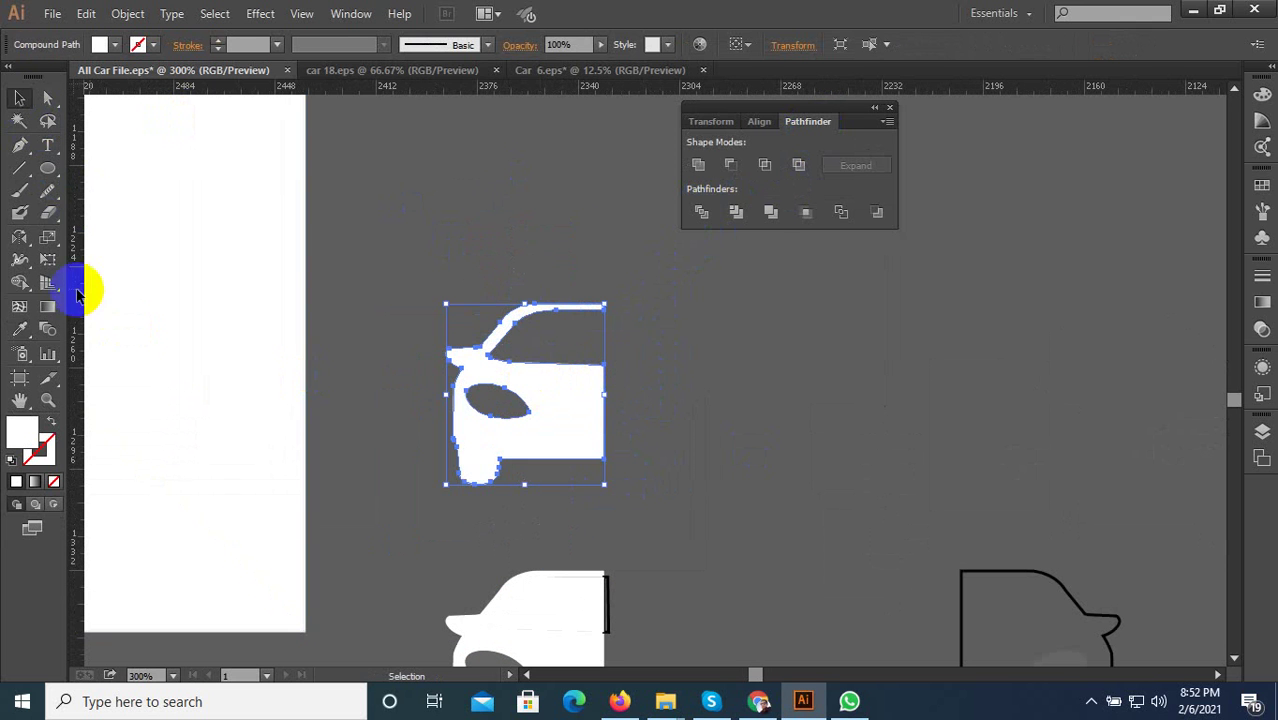
double_click(19, 237)
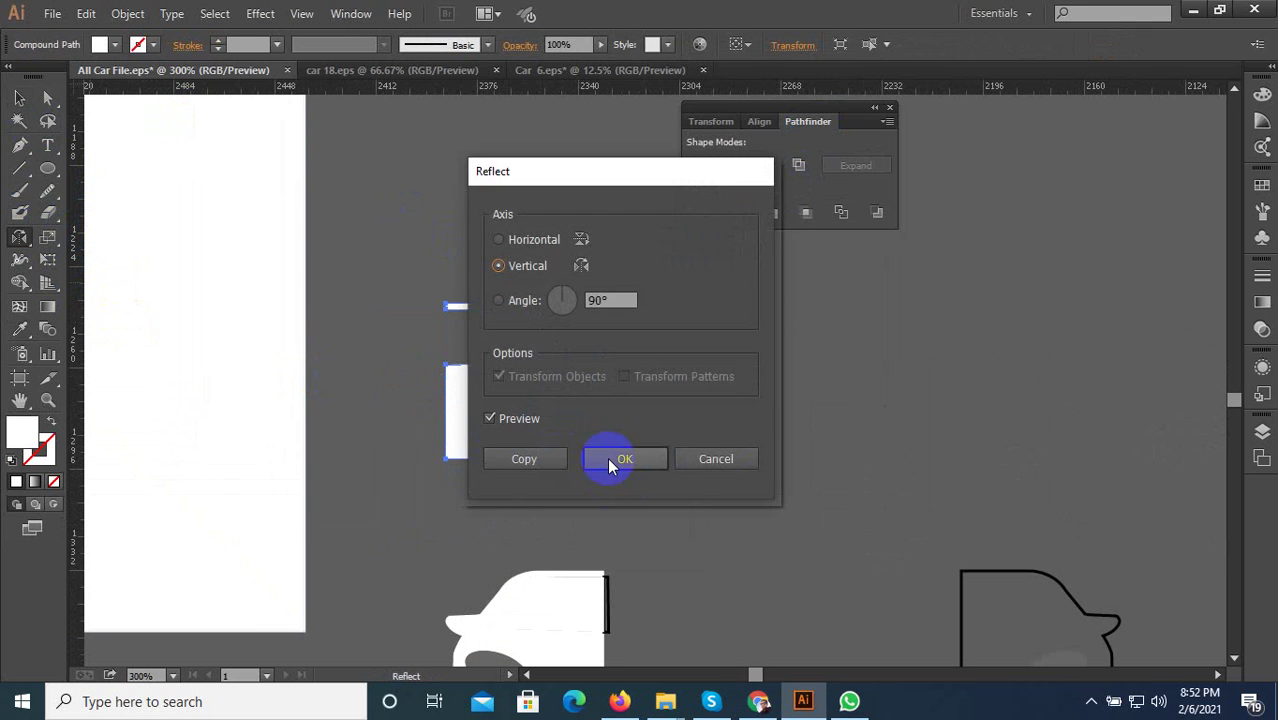
left_click(528, 460)
left_click(19, 97)
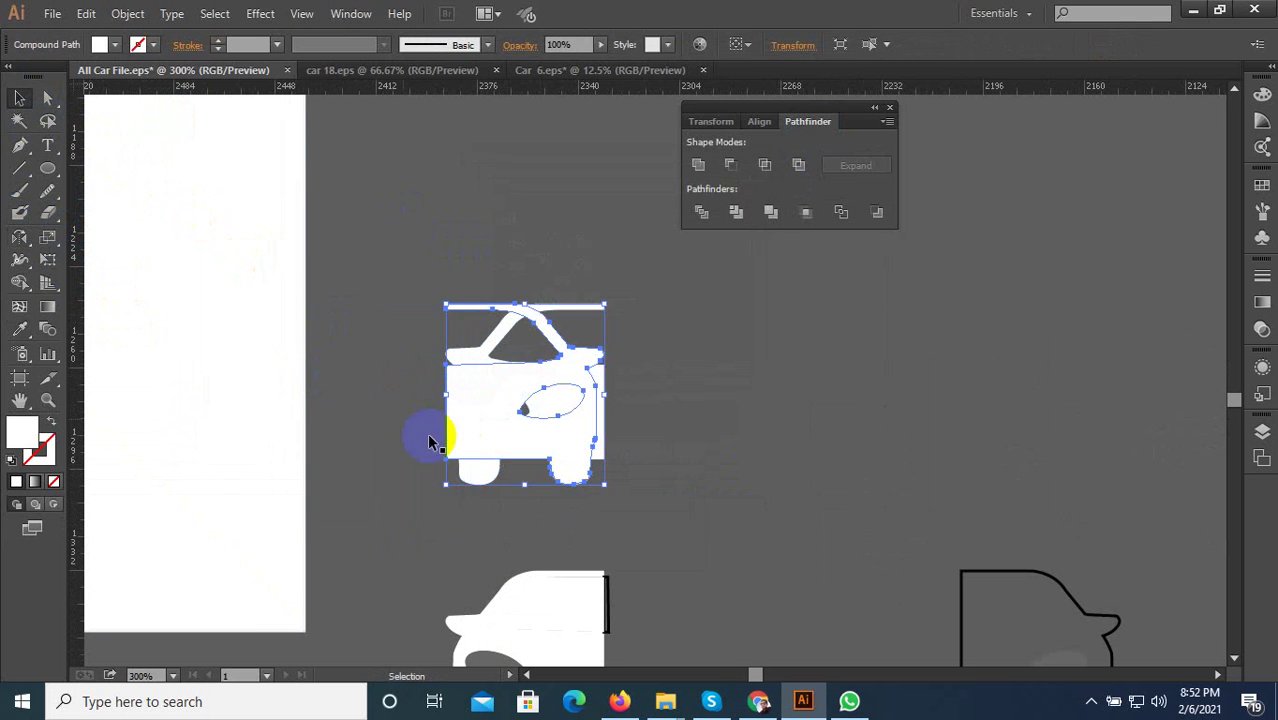
Move the mirrored half horizontally to the right until its centre edge meets the left half without a gap.
left_click_drag(479, 410, 639, 431)
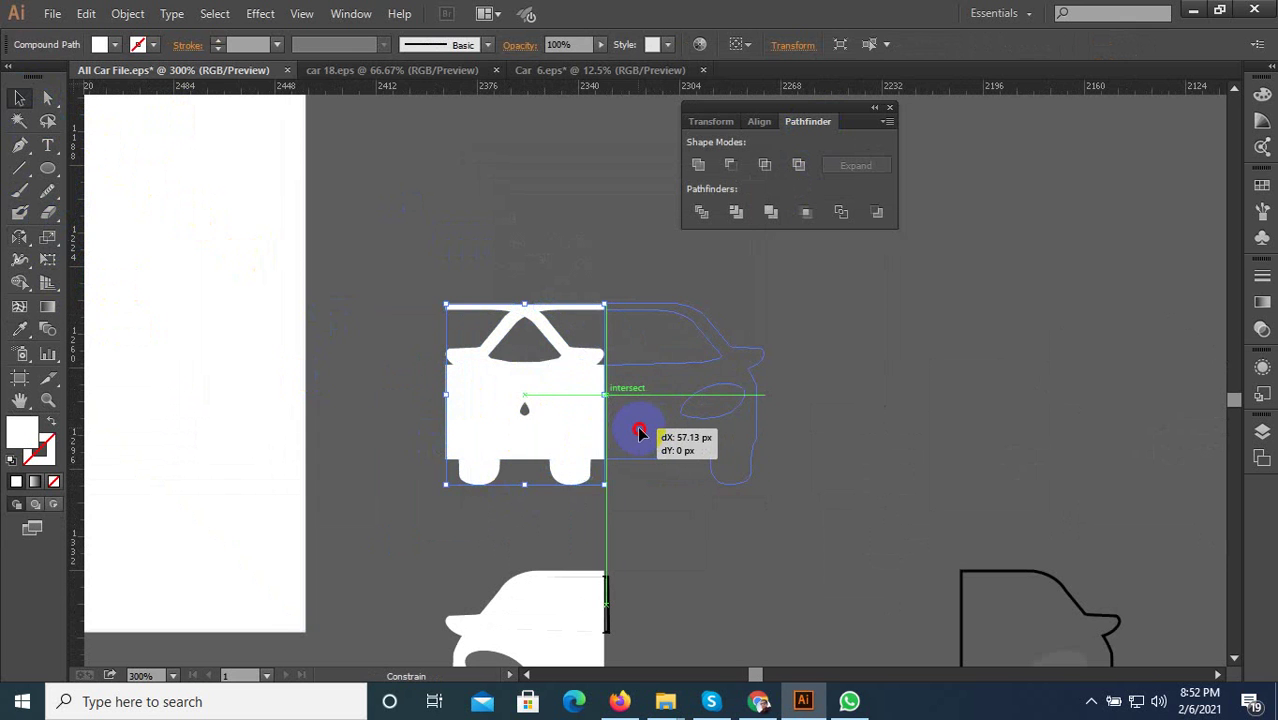
left_click(629, 499)
scroll(640, 492, "up", 1)
left_click(613, 436)
scroll(531, 417, "up", 5)
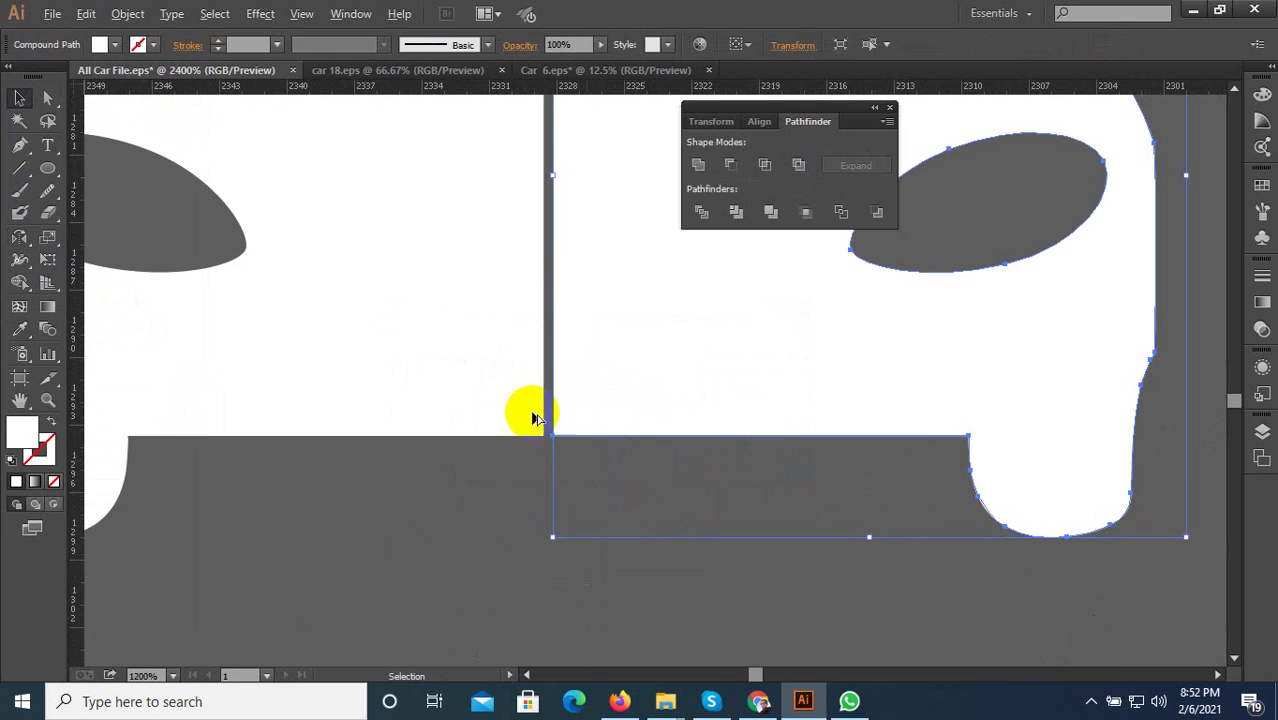
left_click_drag(559, 413, 541, 411)
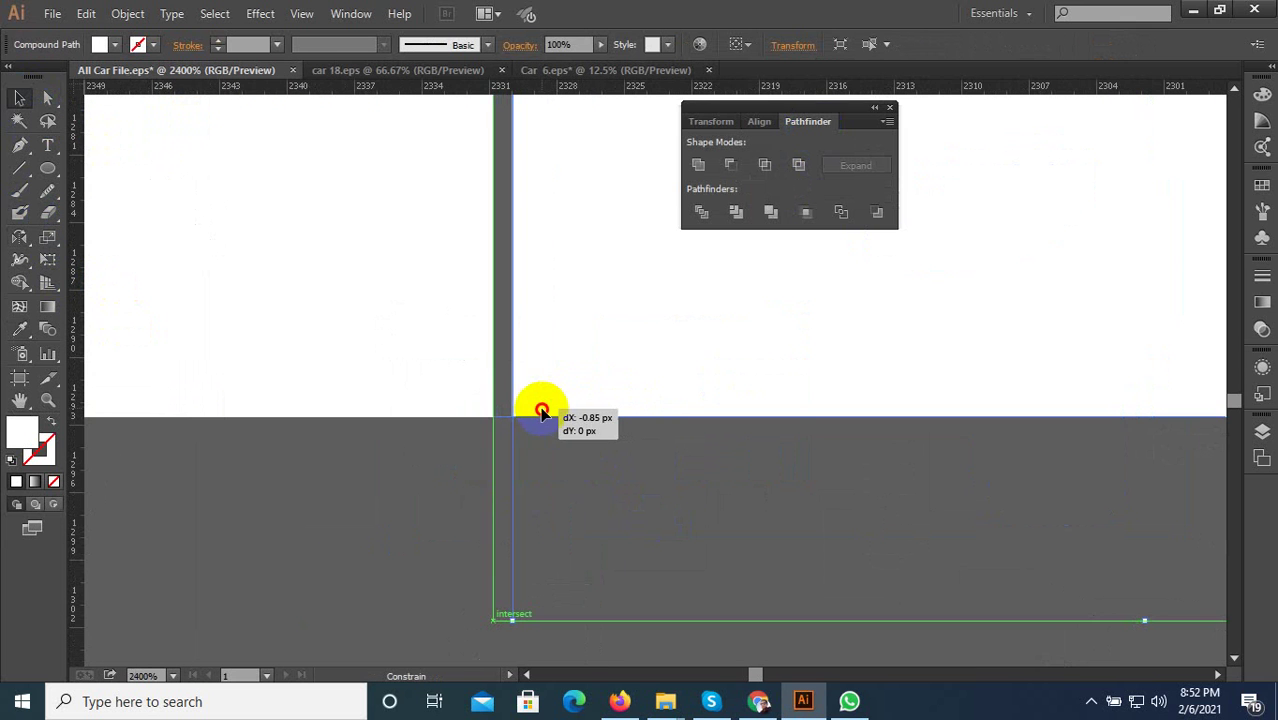
left_click(599, 523)
scroll(618, 541, "down", 10)
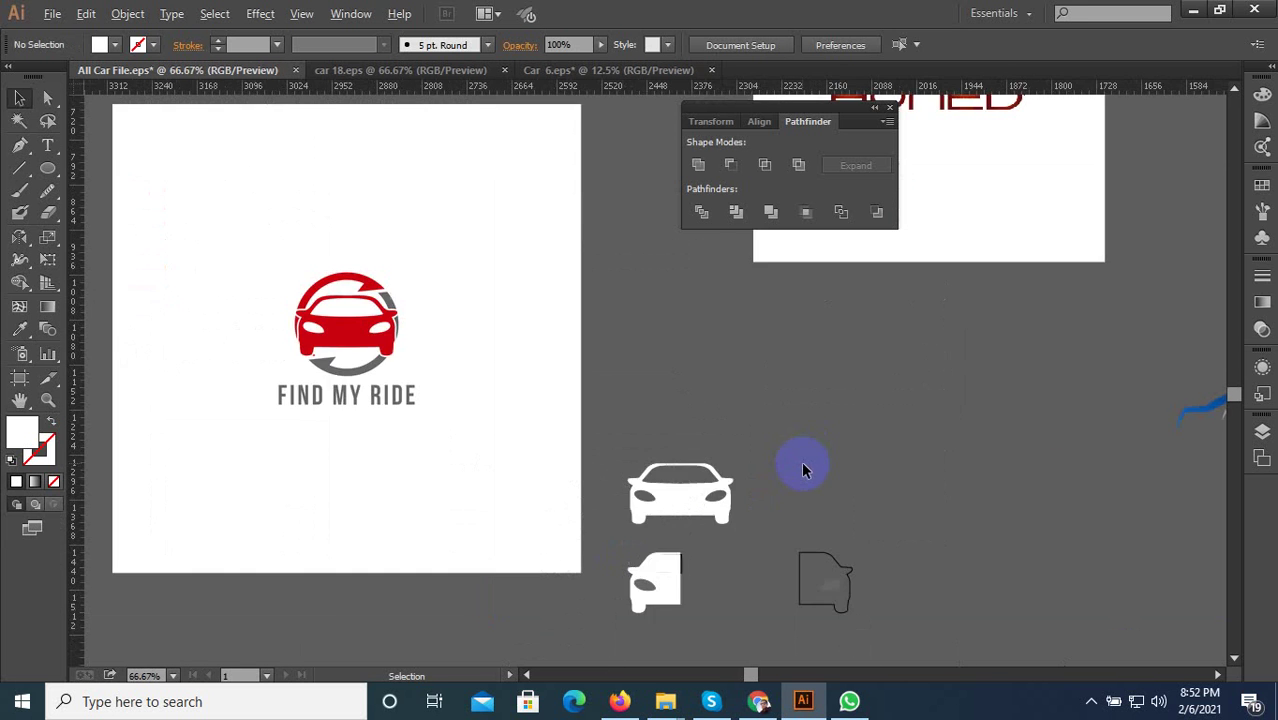
Draw a circle centred on the complete car, slightly wider than it, with a white stroke and no fill.
scroll(850, 458, "down", 1)
scroll(852, 436, "up", 3)
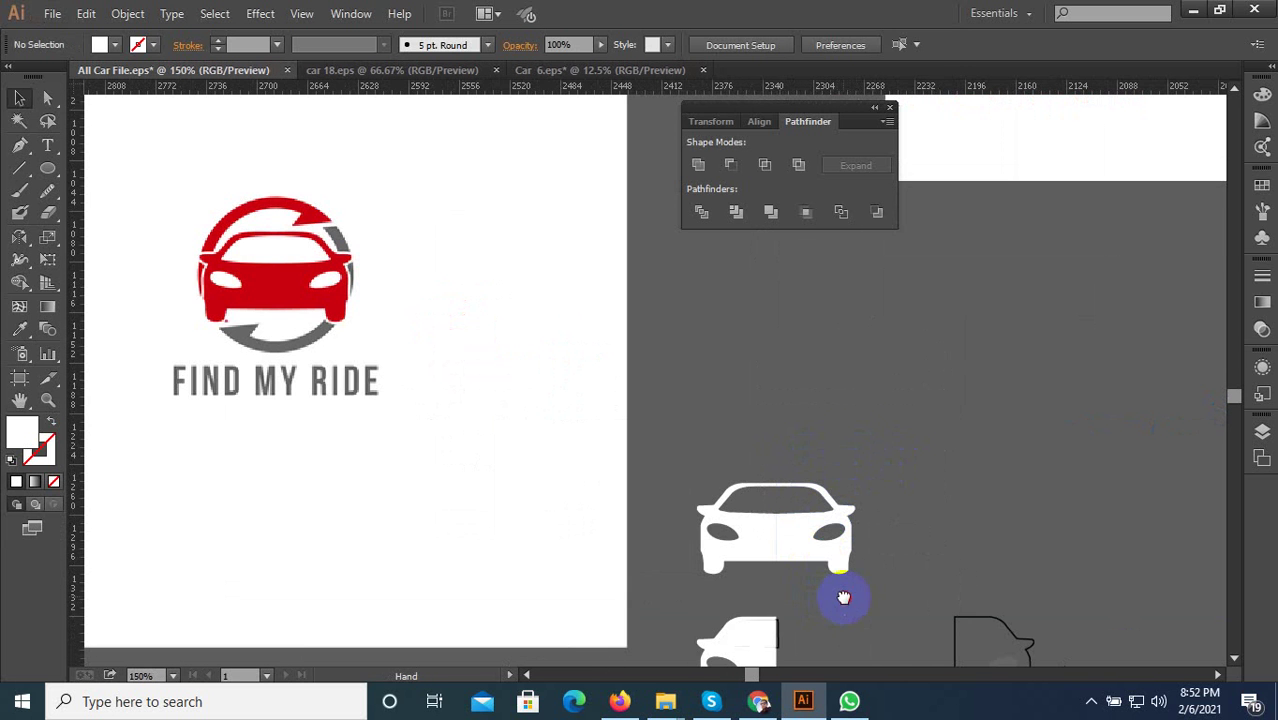
left_click_drag(843, 597, 813, 551)
left_click(47, 168)
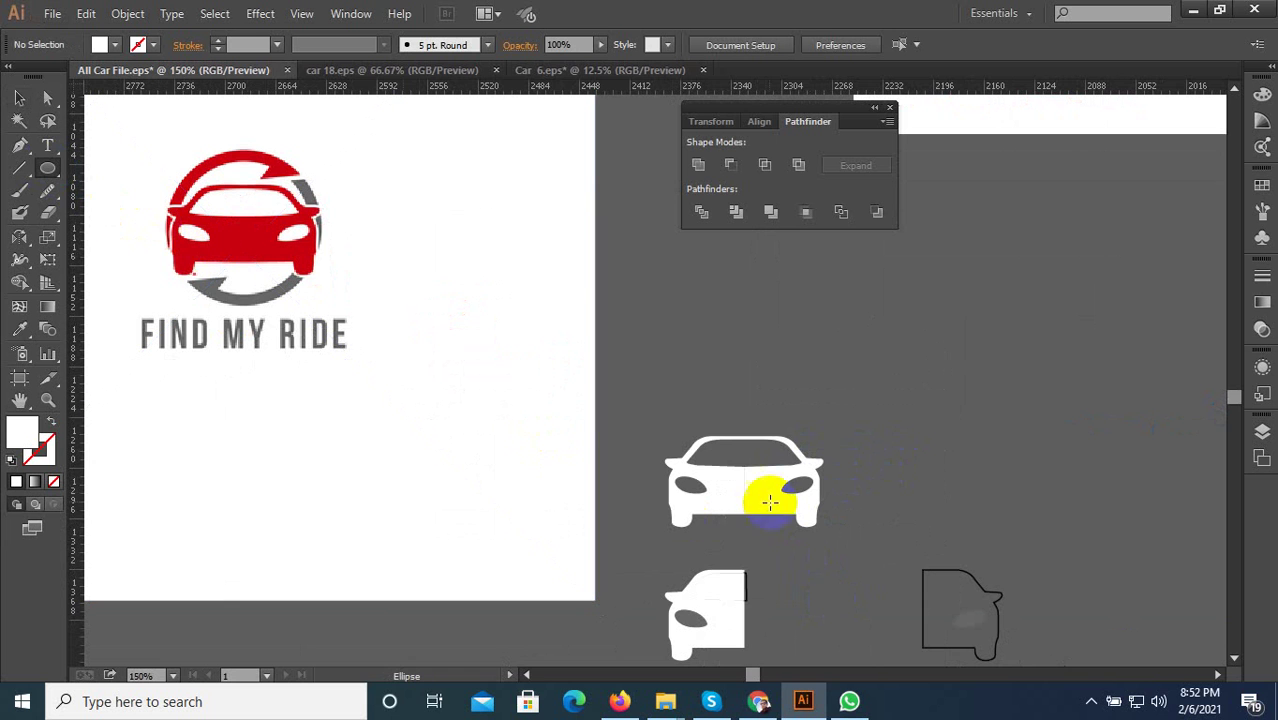
left_click_drag(743, 466, 822, 545)
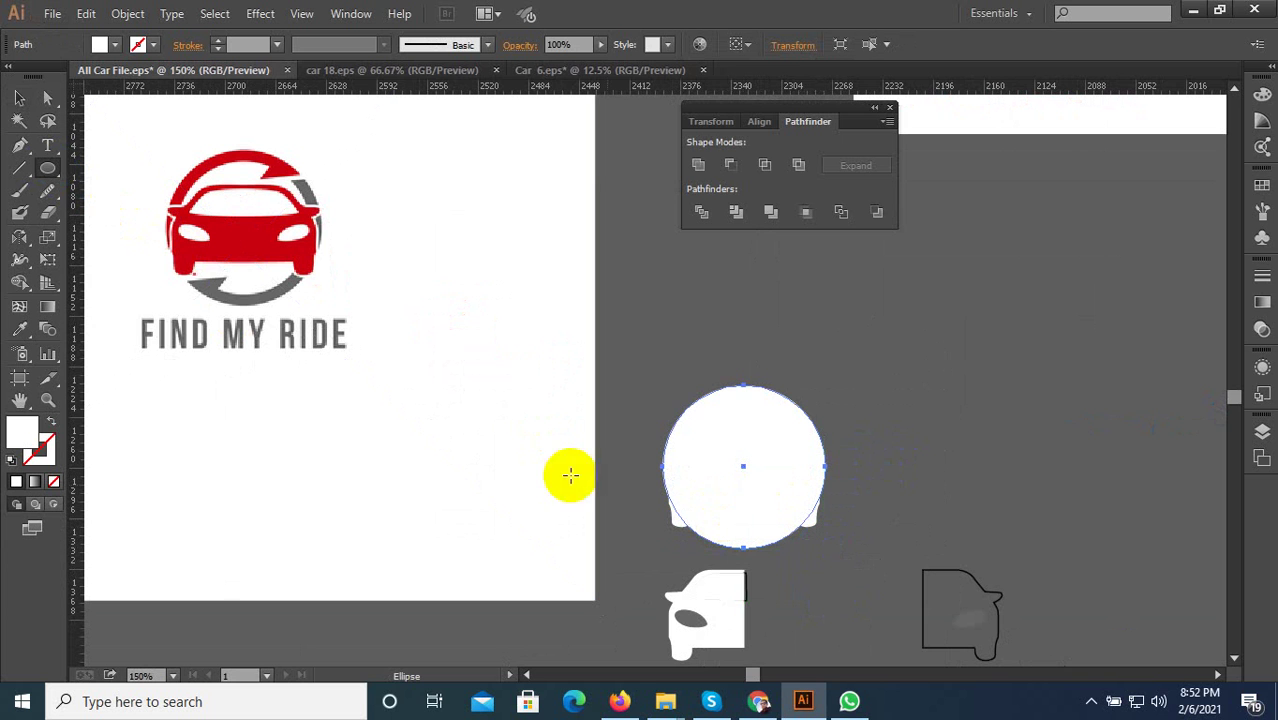
left_click(55, 386)
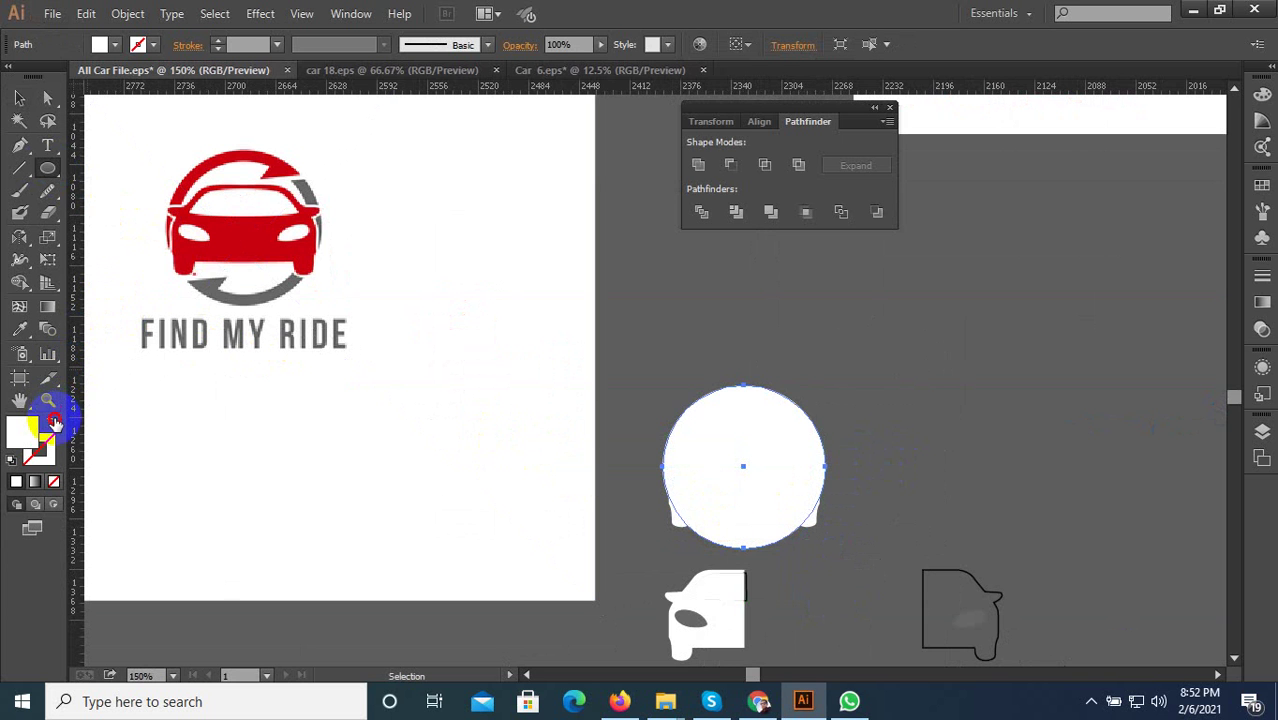
left_click(53, 421)
Nudge the circle down in small increments so that it surrounds the car more evenly.
left_click(20, 98)
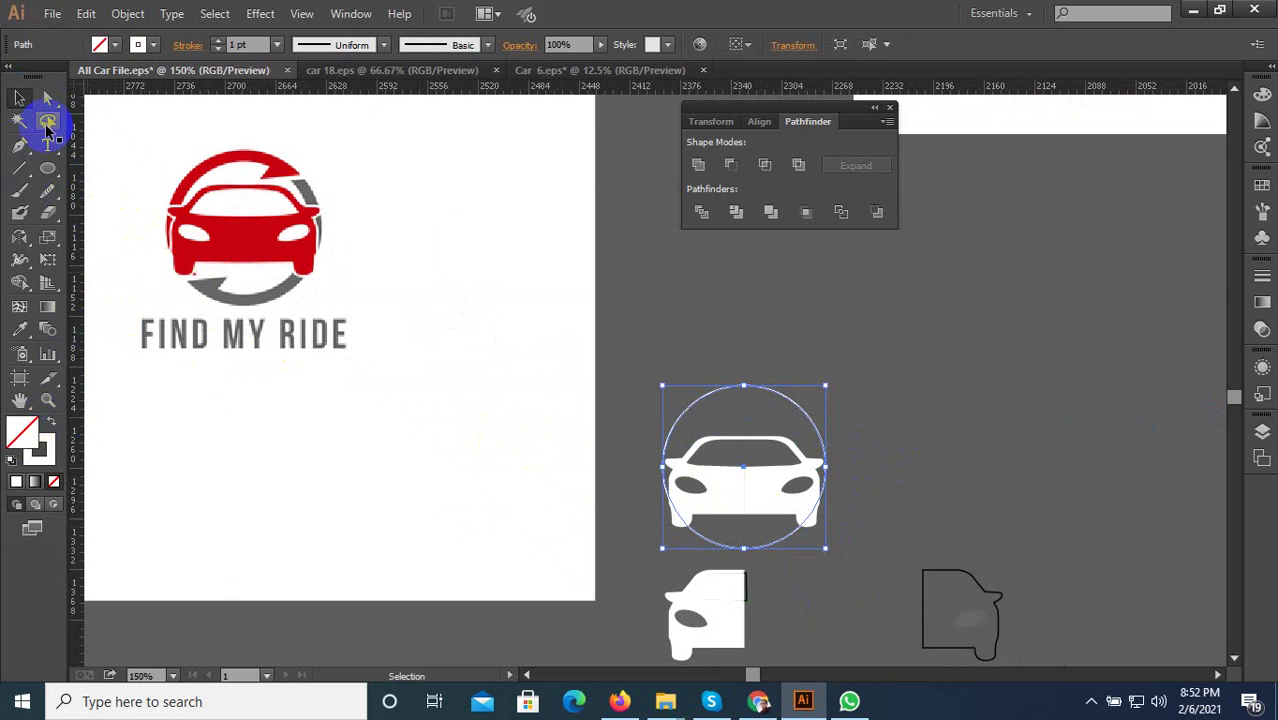
left_click(660, 432)
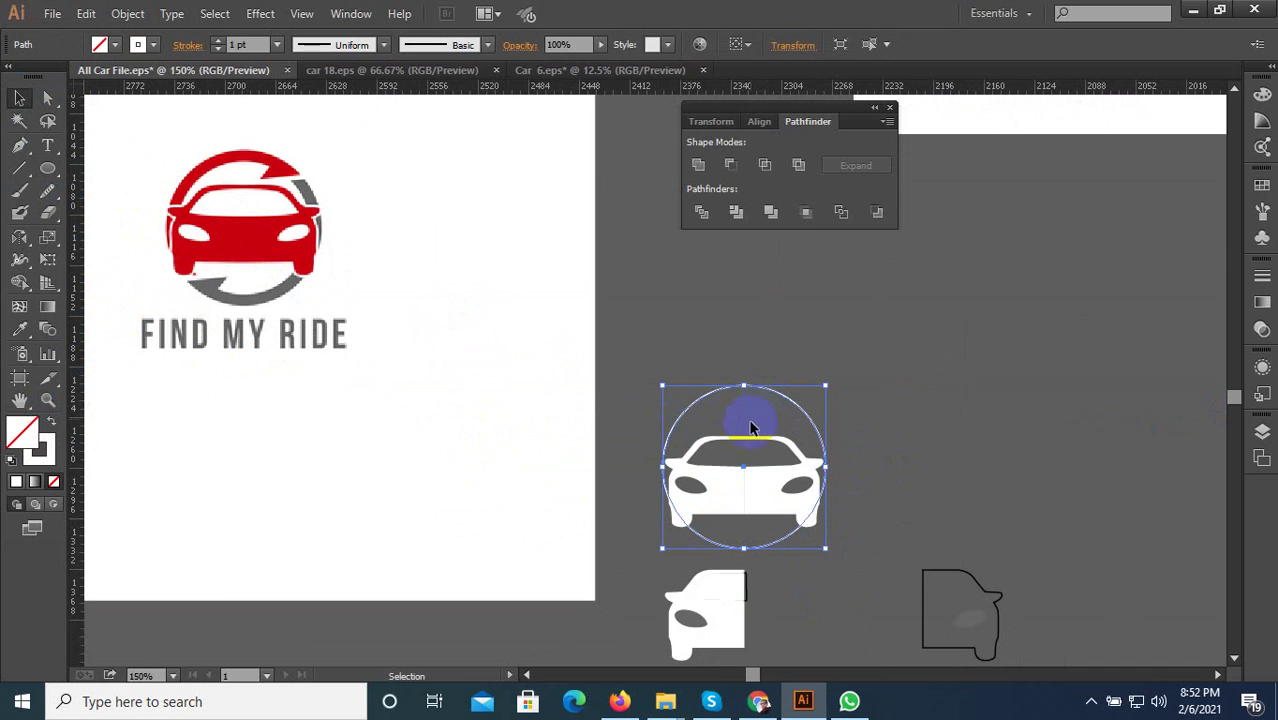
key("Down")
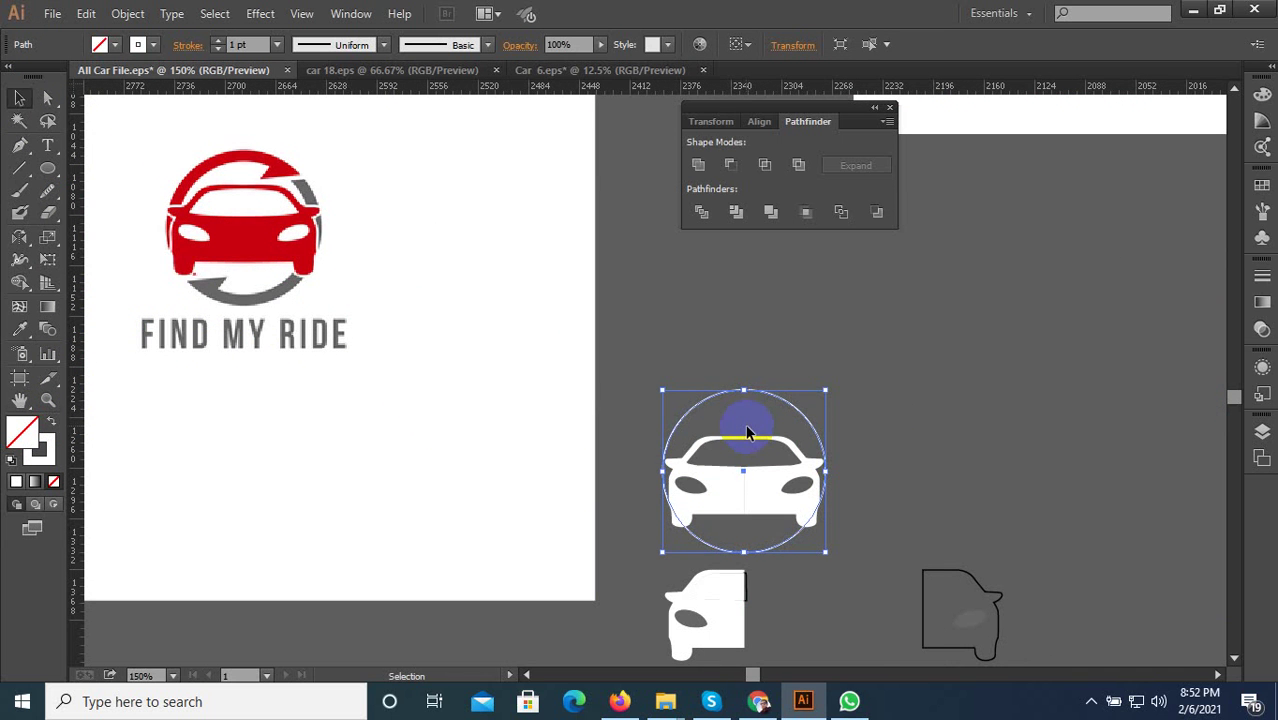
key("Down")
key("Down")
key("Down")
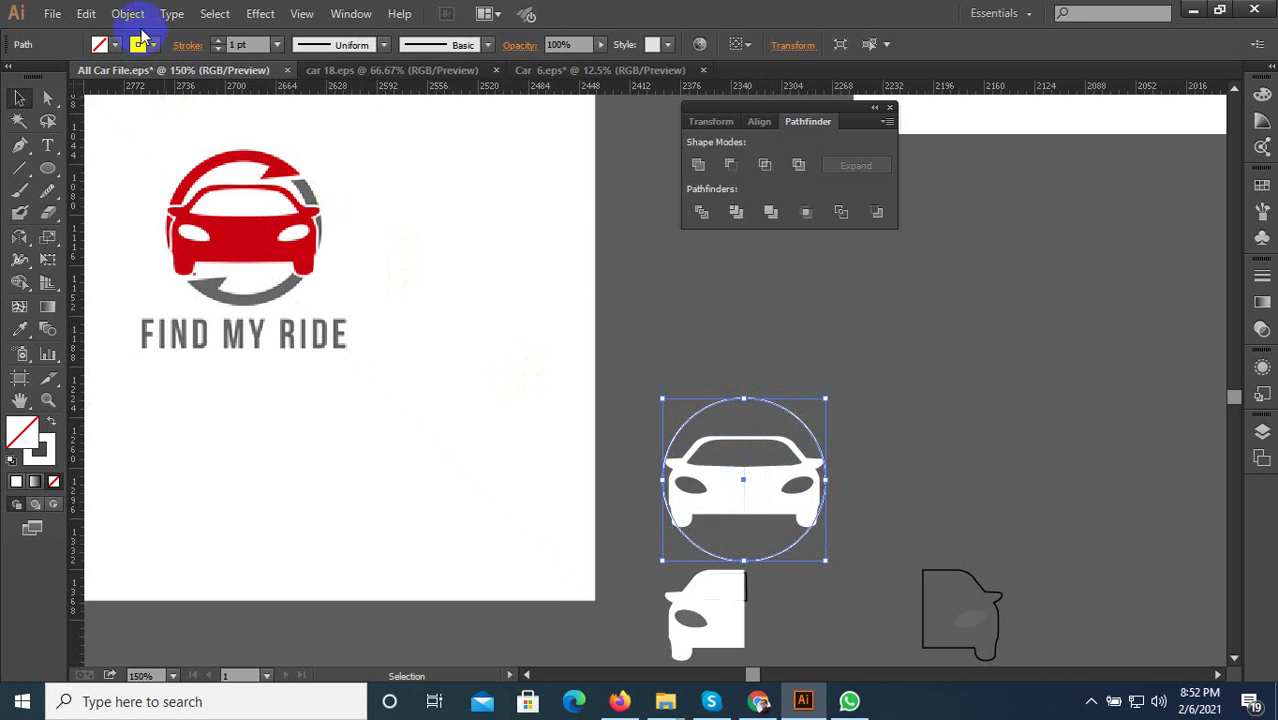
Set the circle's stroke weight to 4 pt and its stroke colour to cyan 0AEFEF.
left_click(276, 45)
left_click(260, 44)
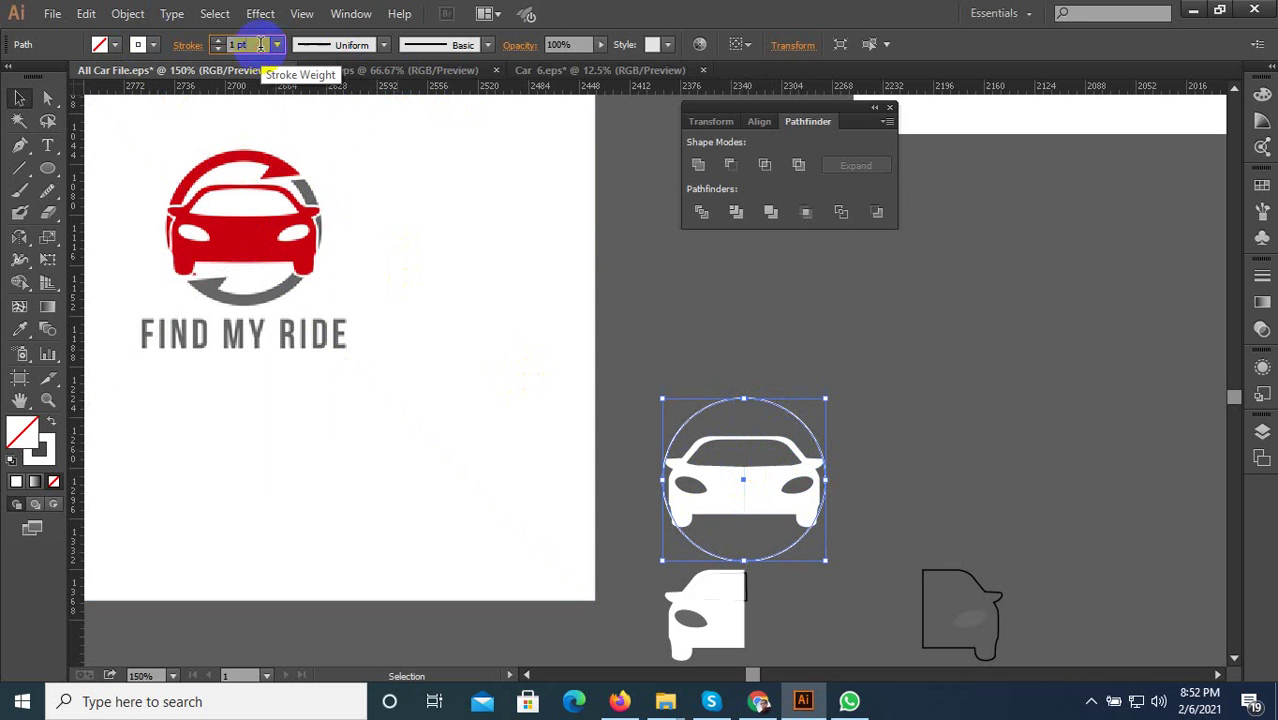
scroll(260, 44, "up", 3)
left_click(653, 260)
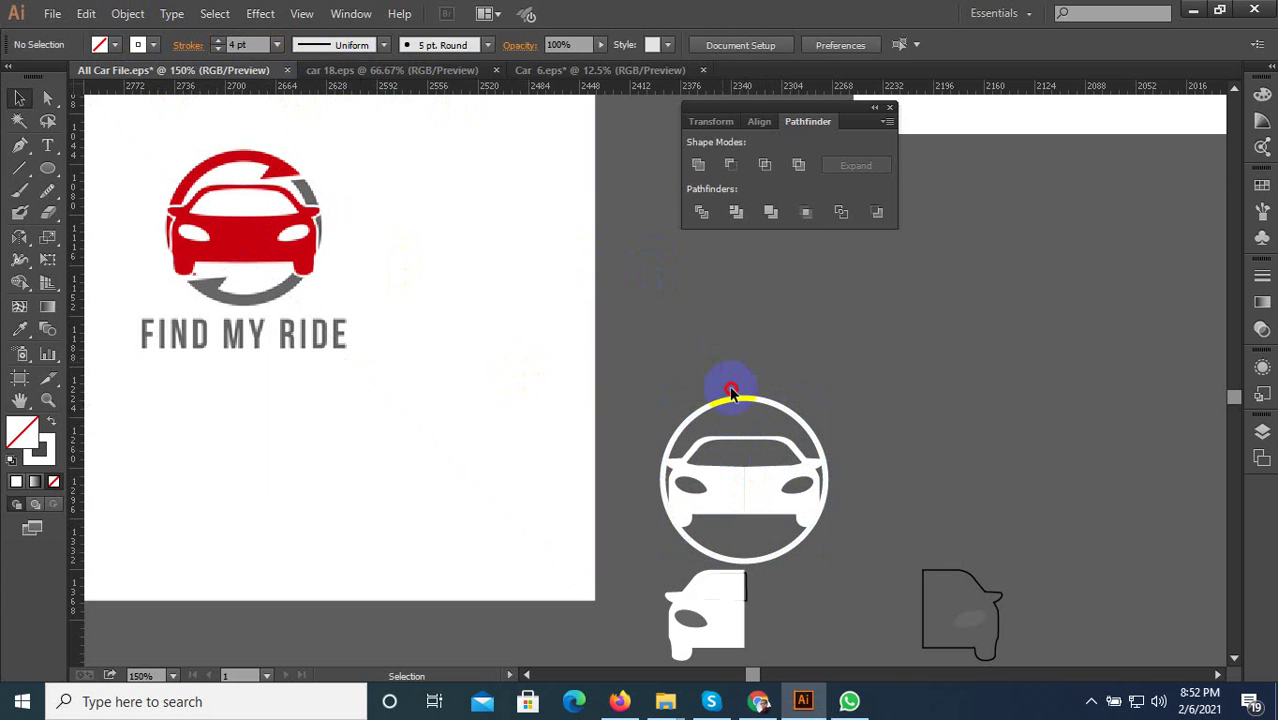
left_click(730, 396)
double_click(48, 440)
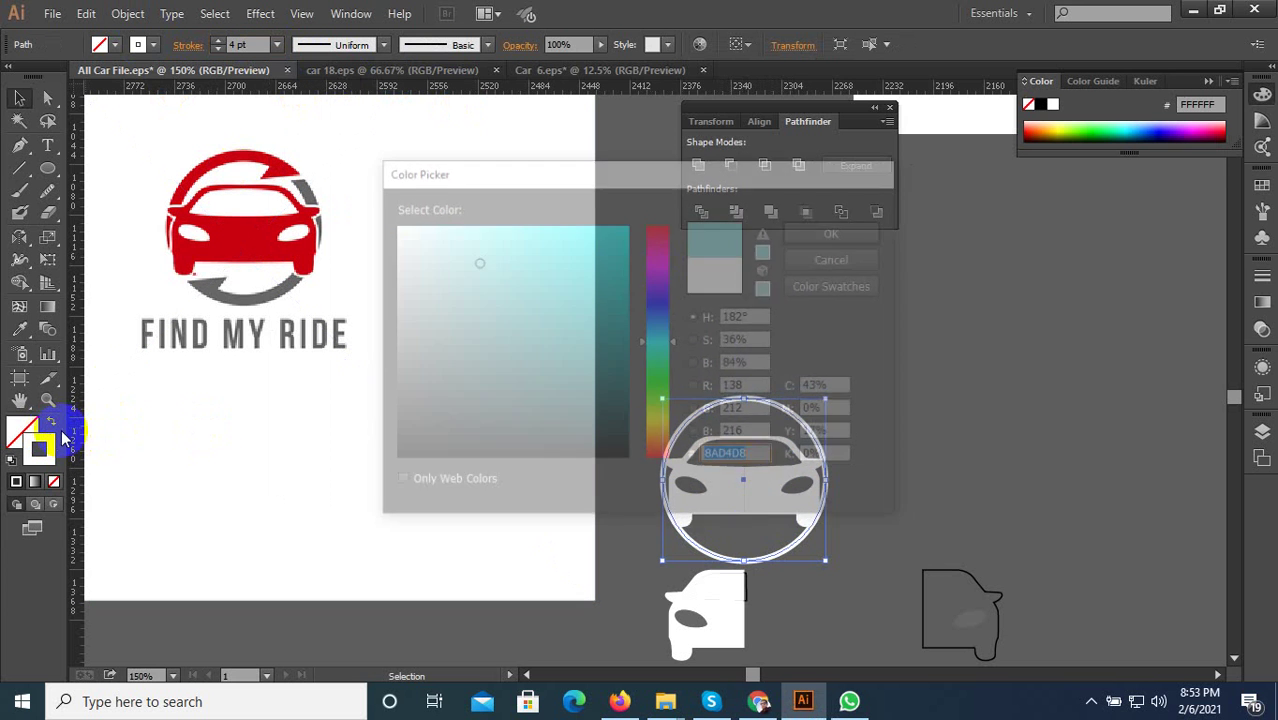
left_click(619, 238)
left_click(837, 231)
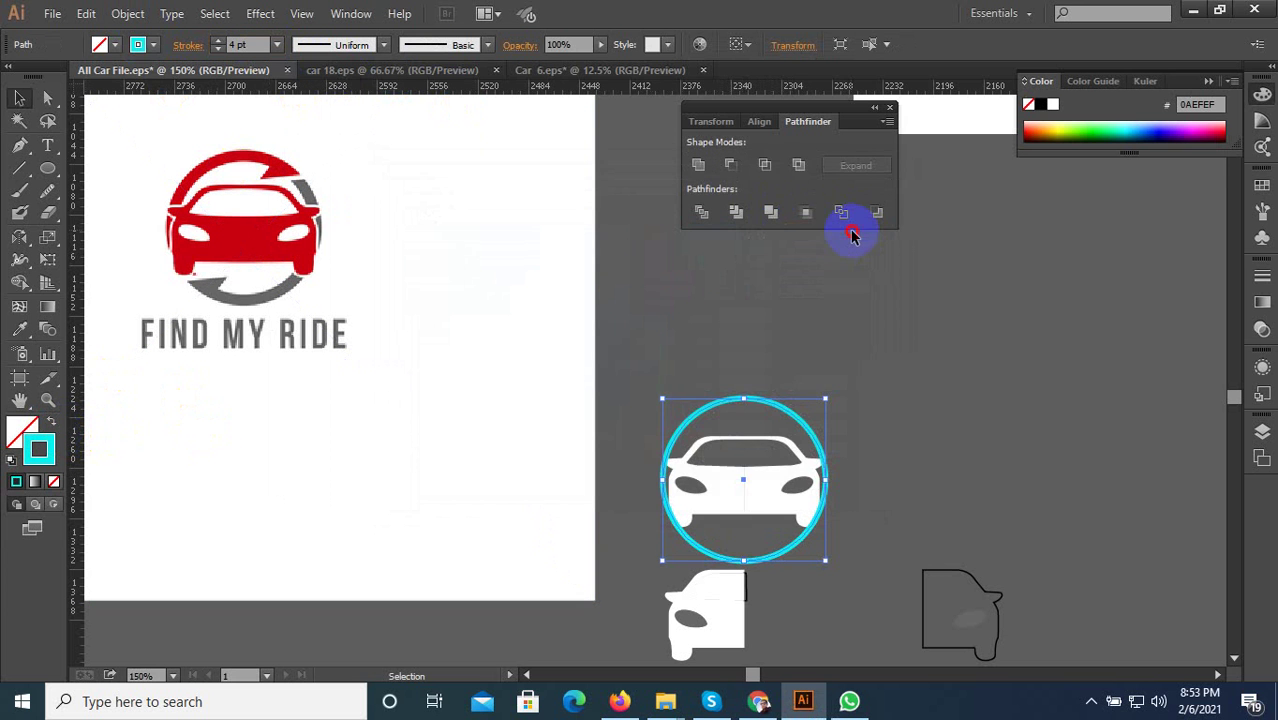
Copy the car and ring up and to the right, and unite the two halves of the original car.
left_click(738, 438)
left_click_drag(781, 403, 932, 306)
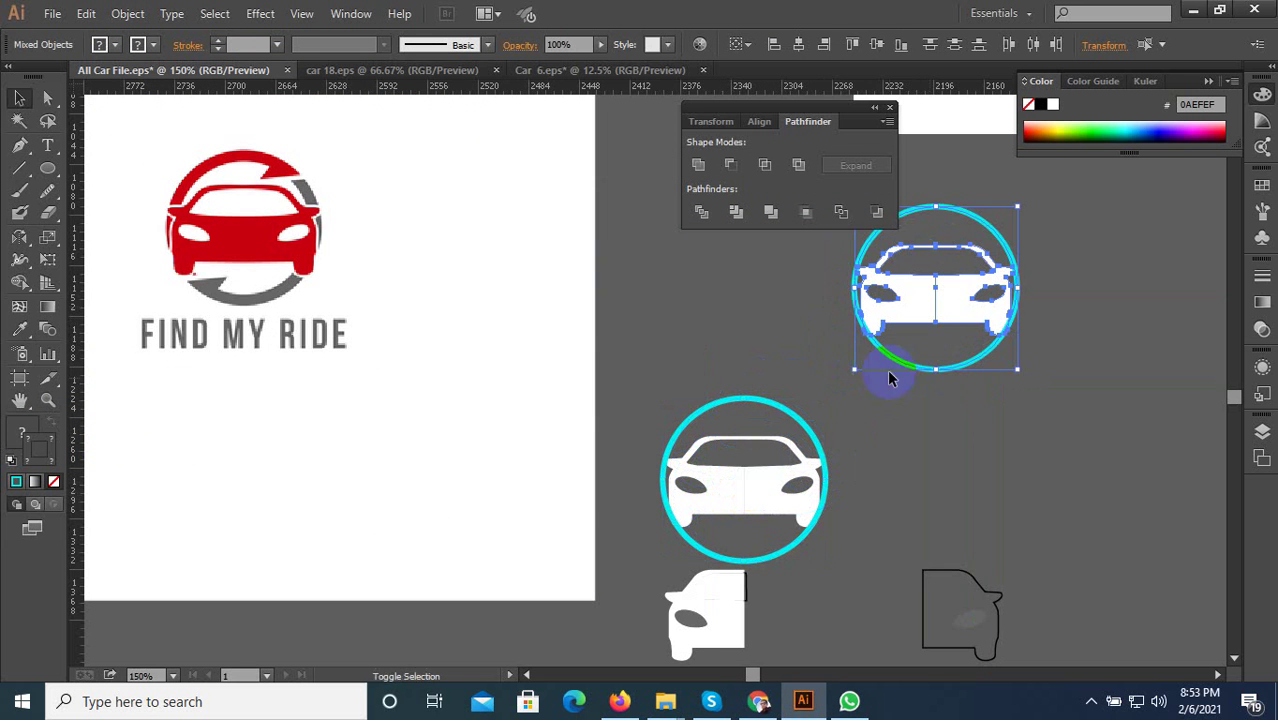
left_click(752, 432)
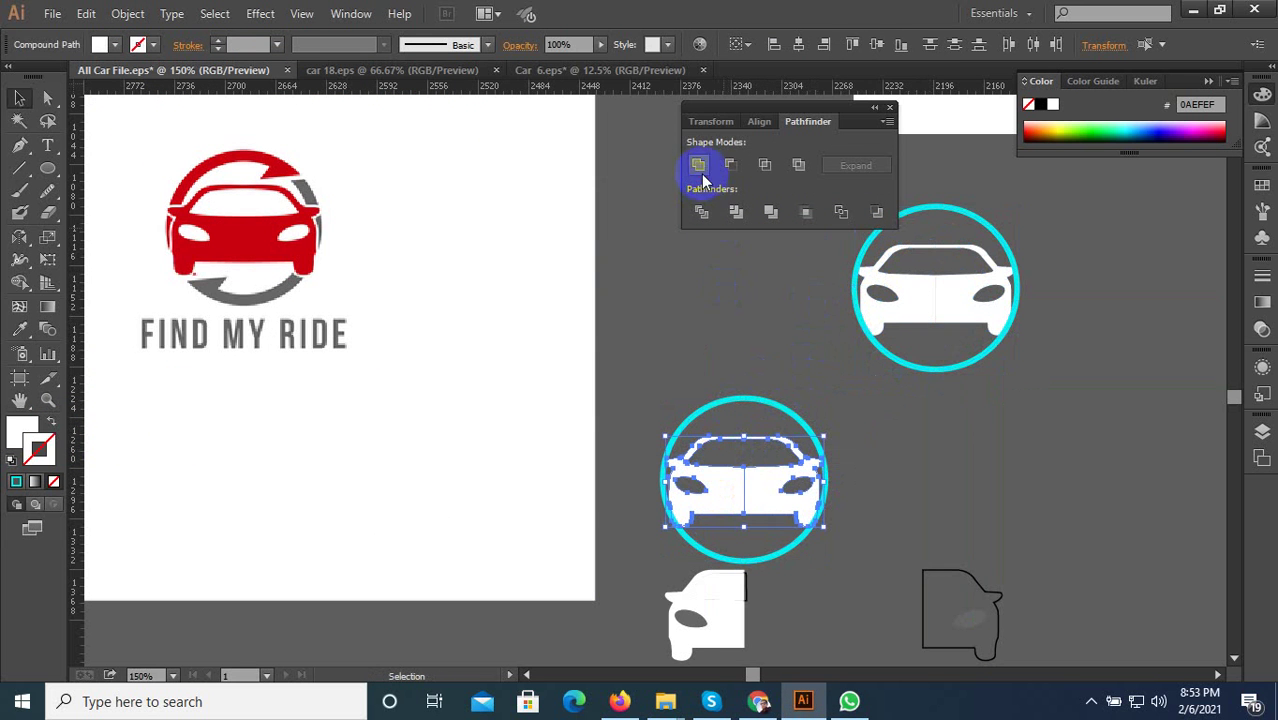
left_click(700, 172)
left_click(717, 275)
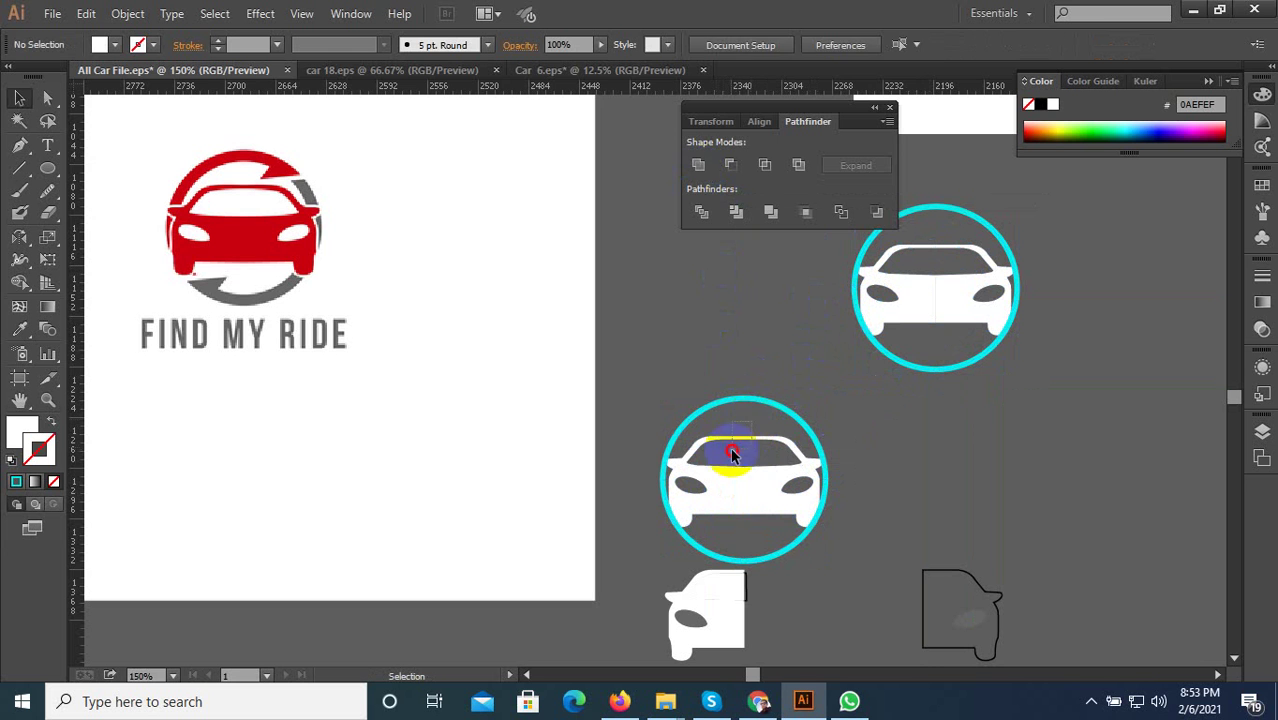
Expand the stroke of the cyan ring around the united car into a filled shape.
left_click(731, 455)
left_click(748, 405)
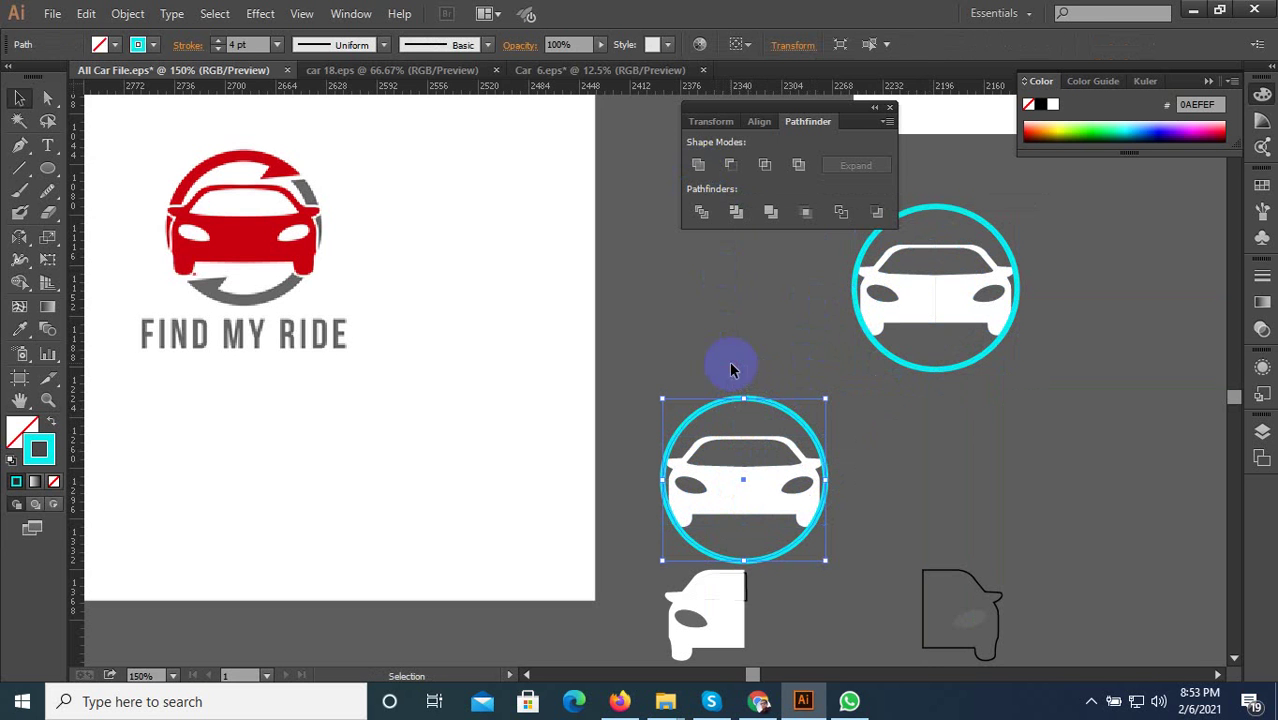
left_click(127, 13)
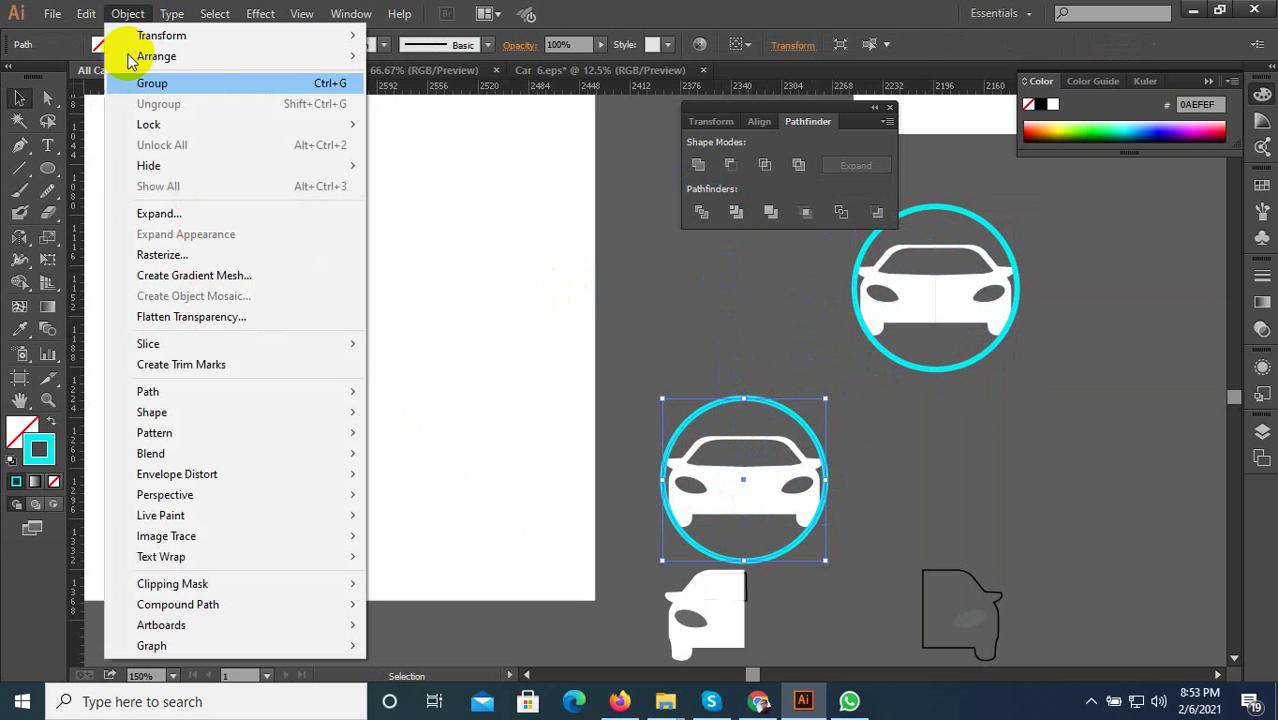
left_click(175, 214)
left_click(591, 454)
left_click(742, 343)
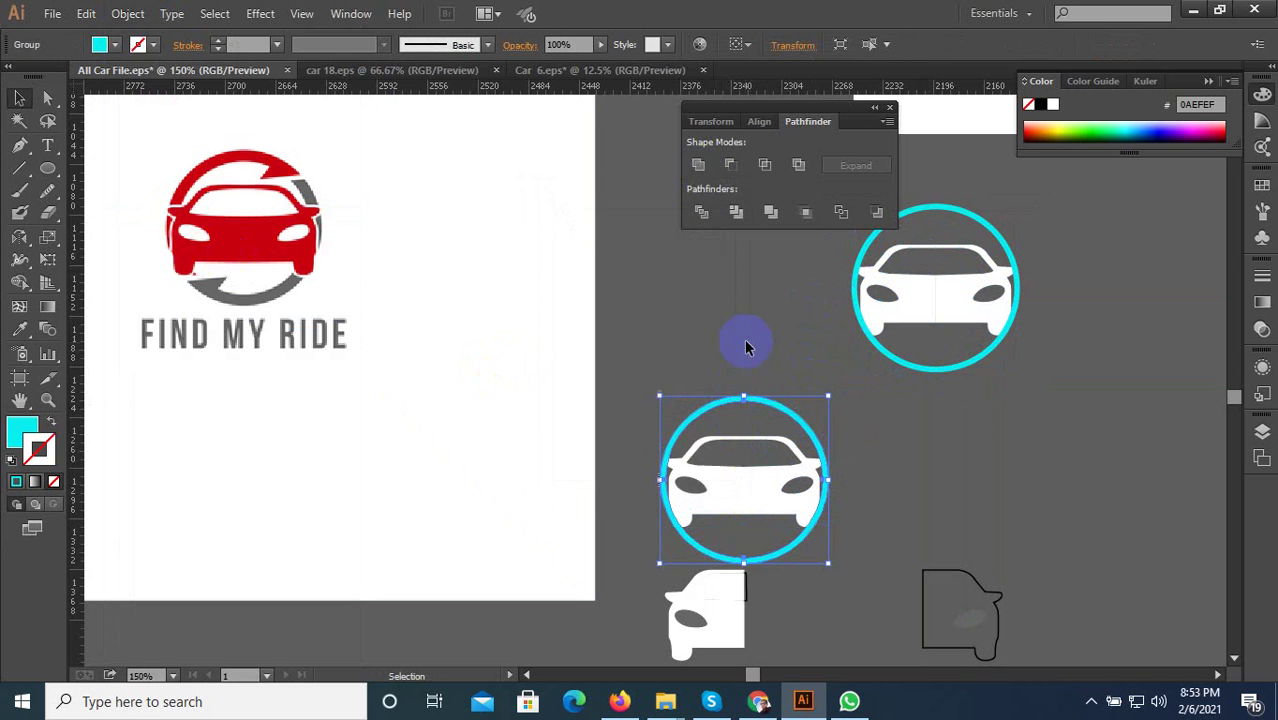
left_click(720, 452)
left_click(127, 13)
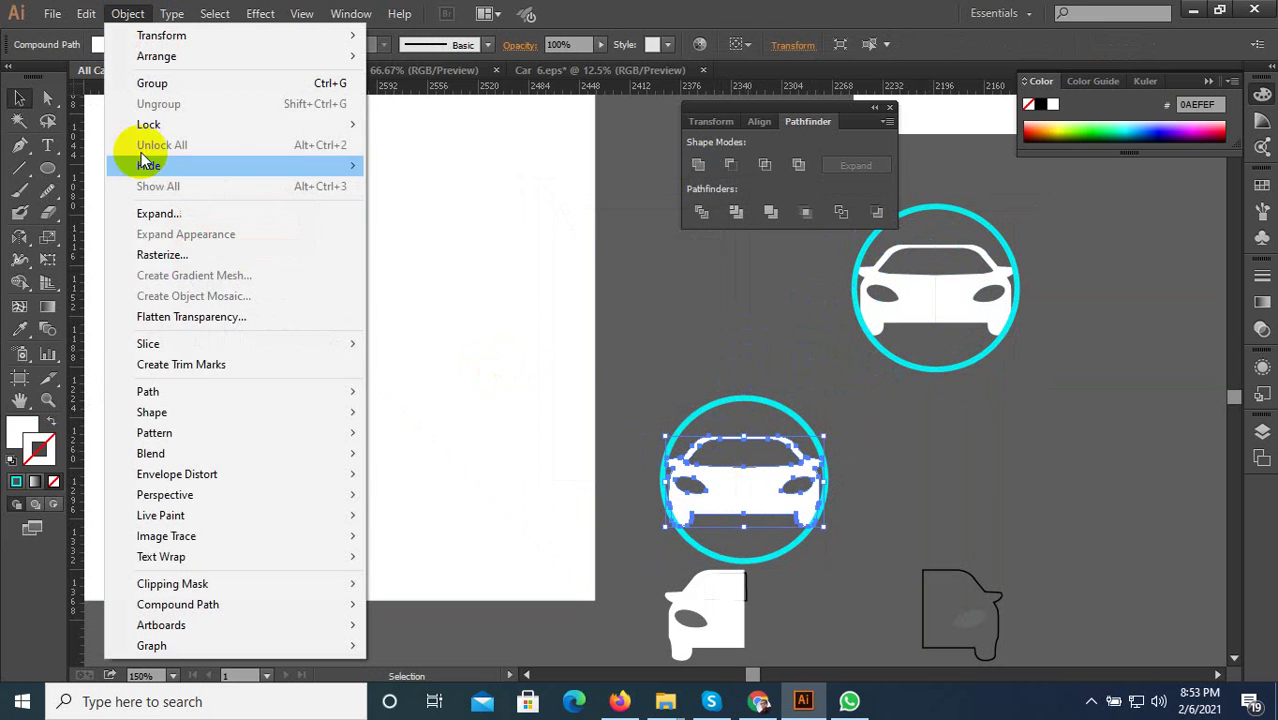
mouse_move(150, 391)
left_click(415, 466)
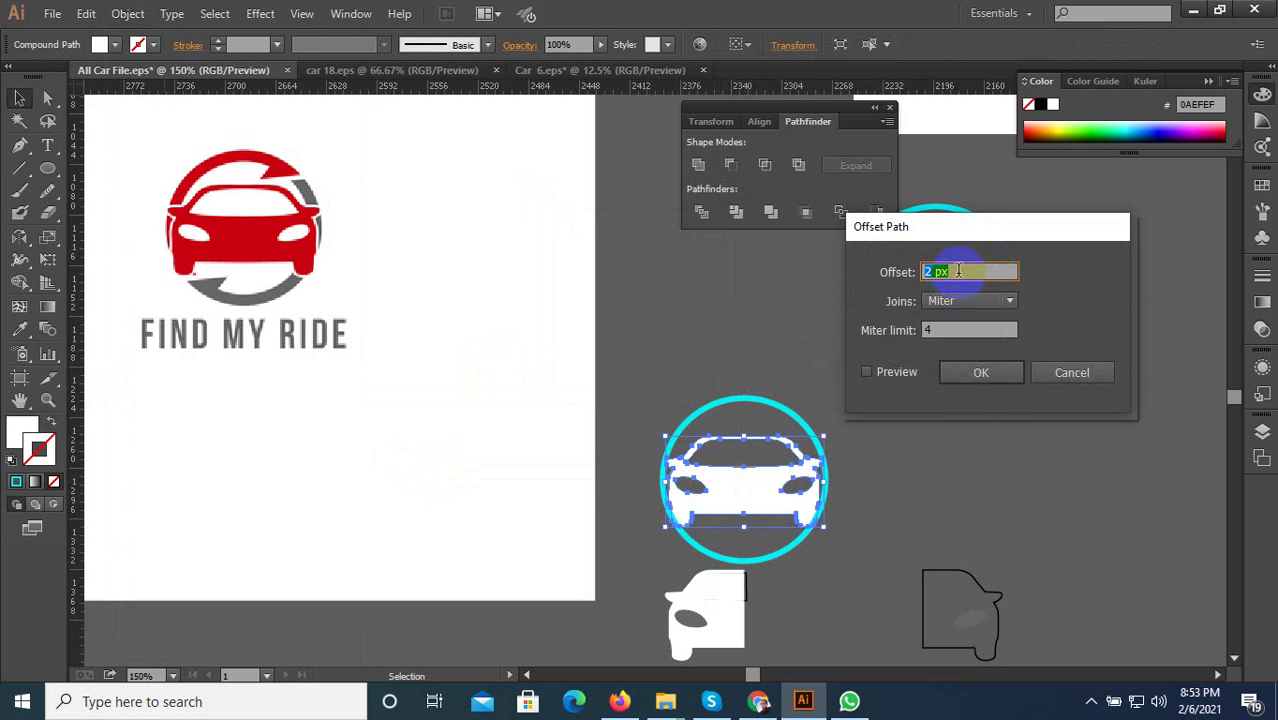
left_click(880, 374)
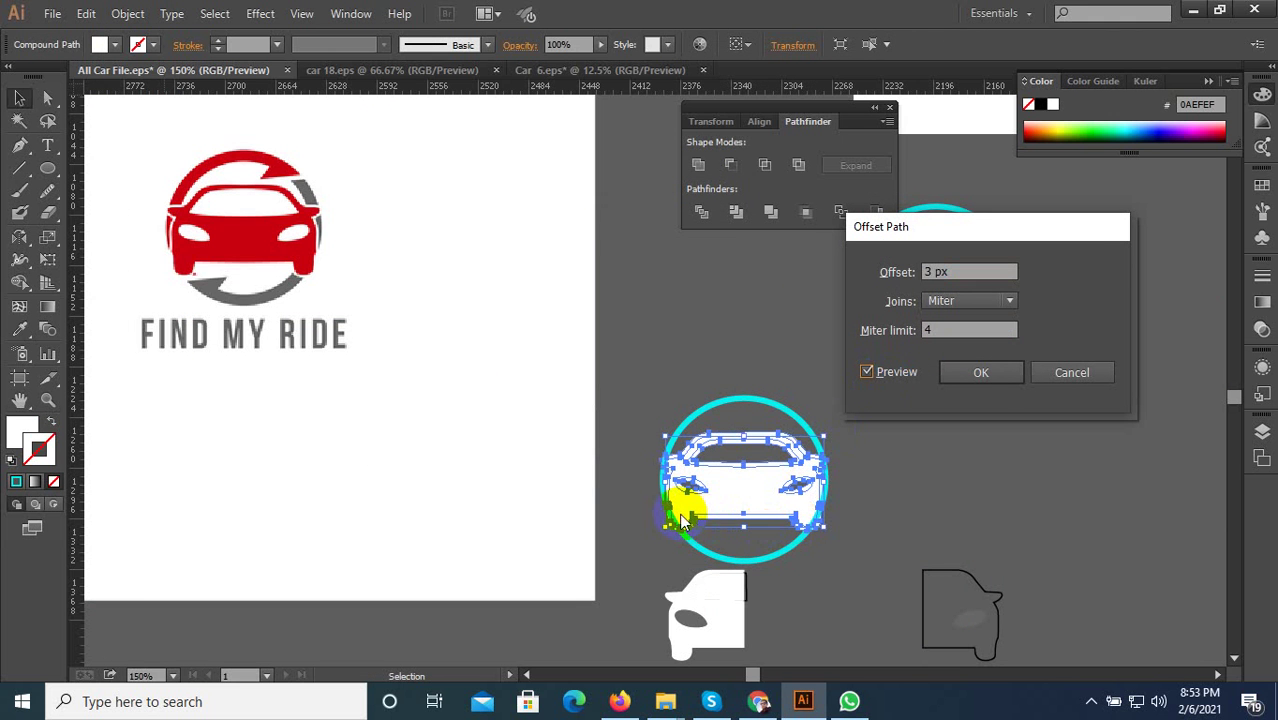
left_click(1038, 379)
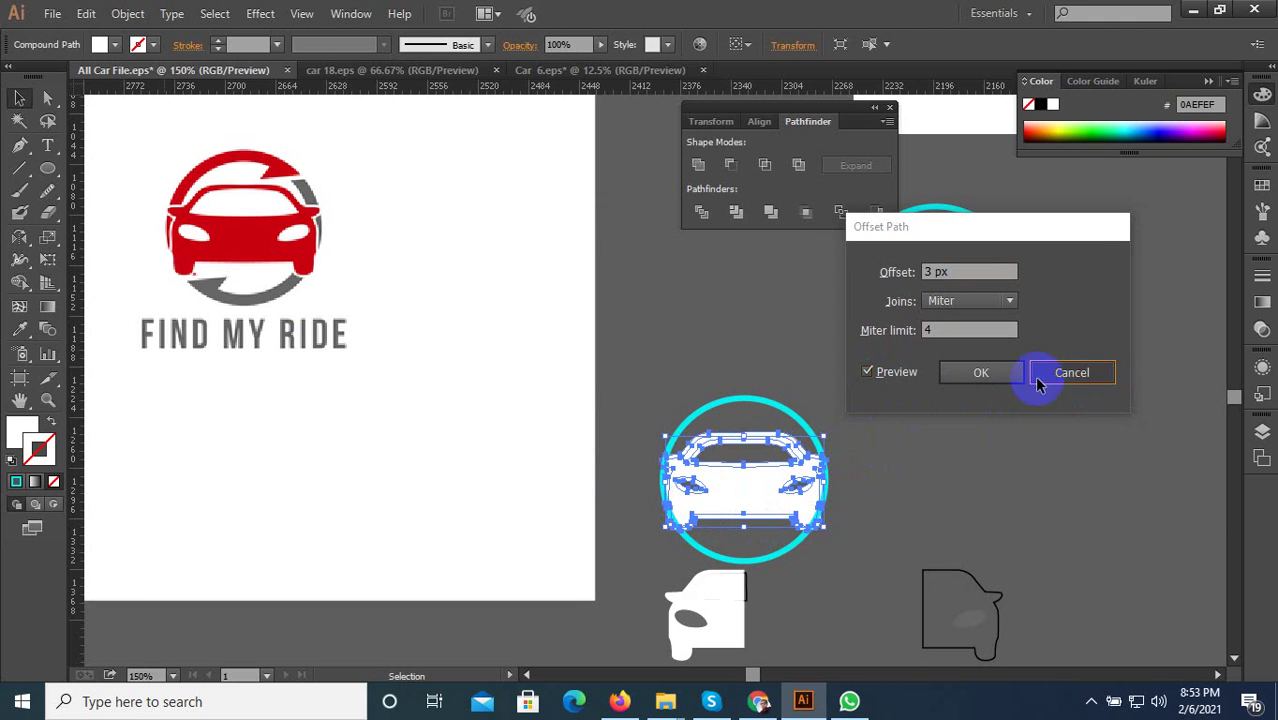
Offset the united car's path outward by 2.01 px with miter joins and a miter limit of 4.
scroll(694, 519, "up", 4)
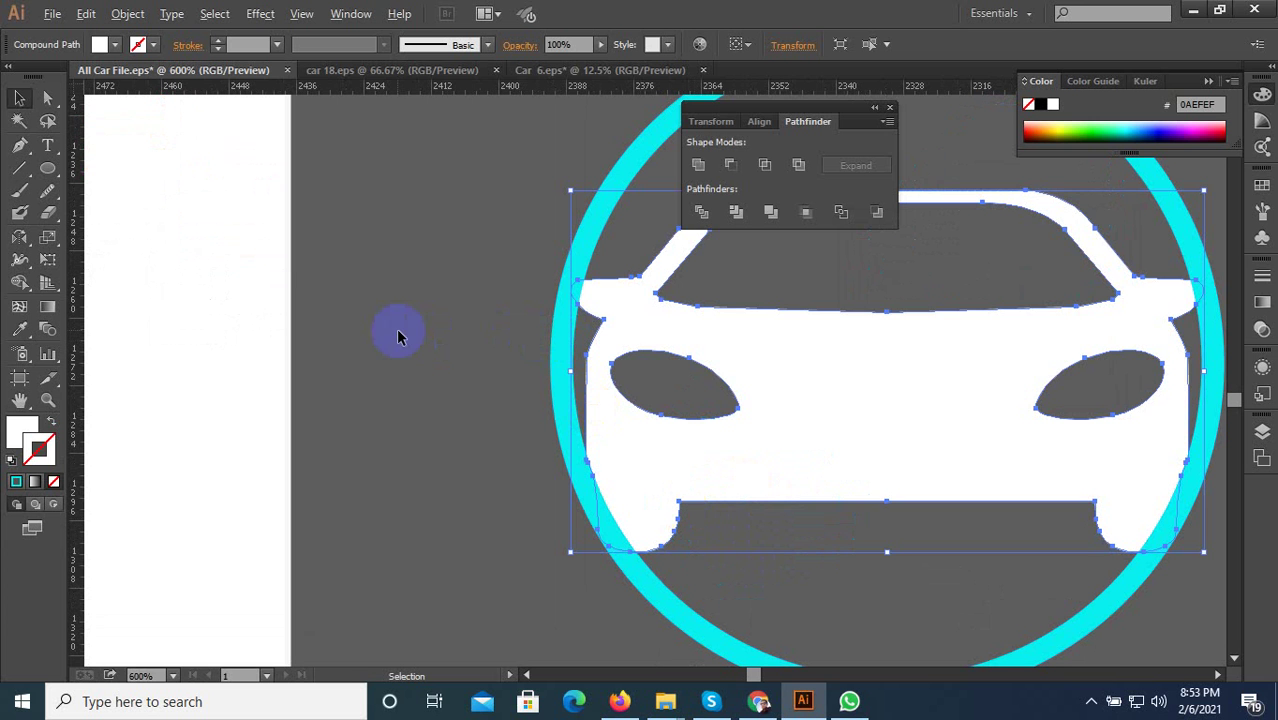
left_click(128, 13)
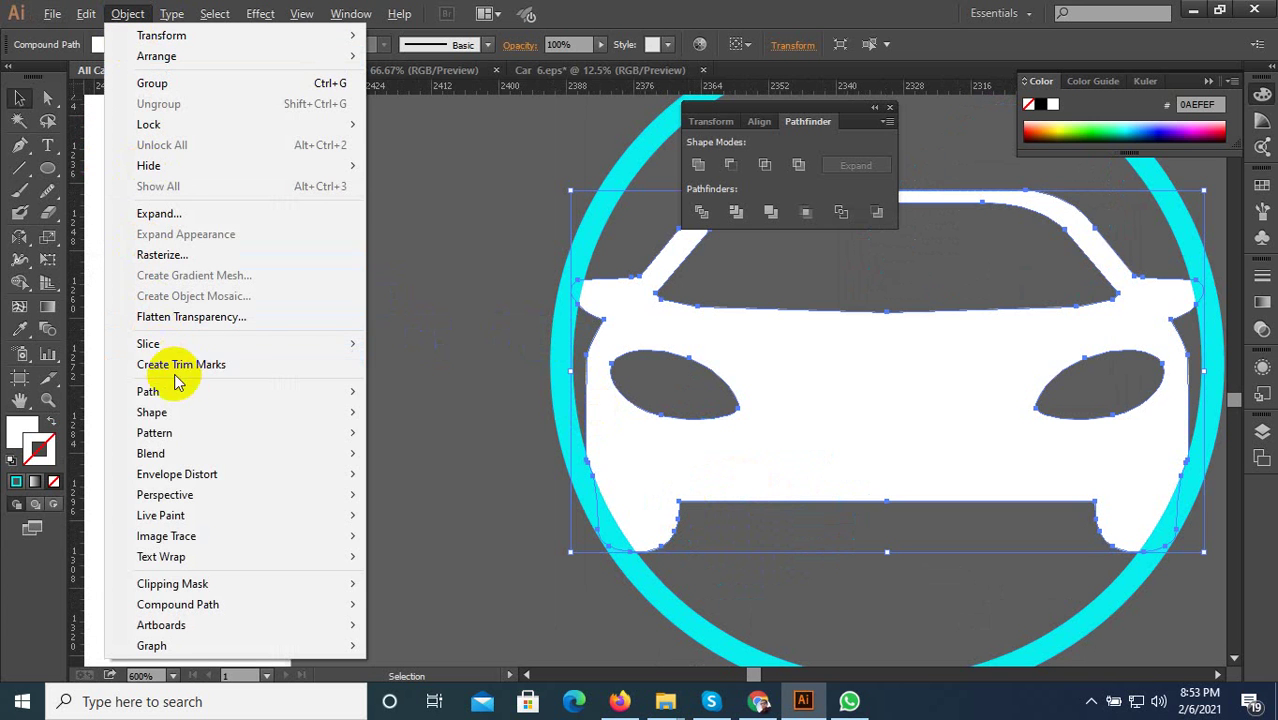
mouse_move(189, 394)
left_click(430, 458)
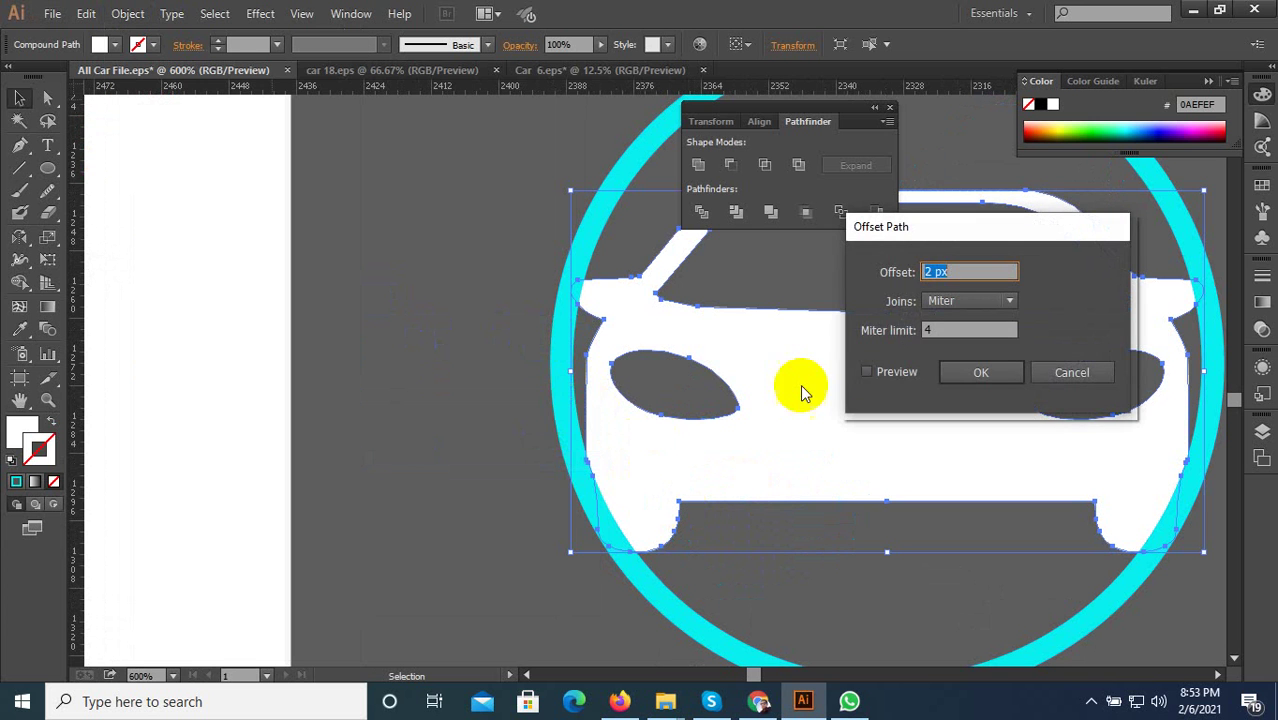
left_click(868, 373)
left_click(1005, 268)
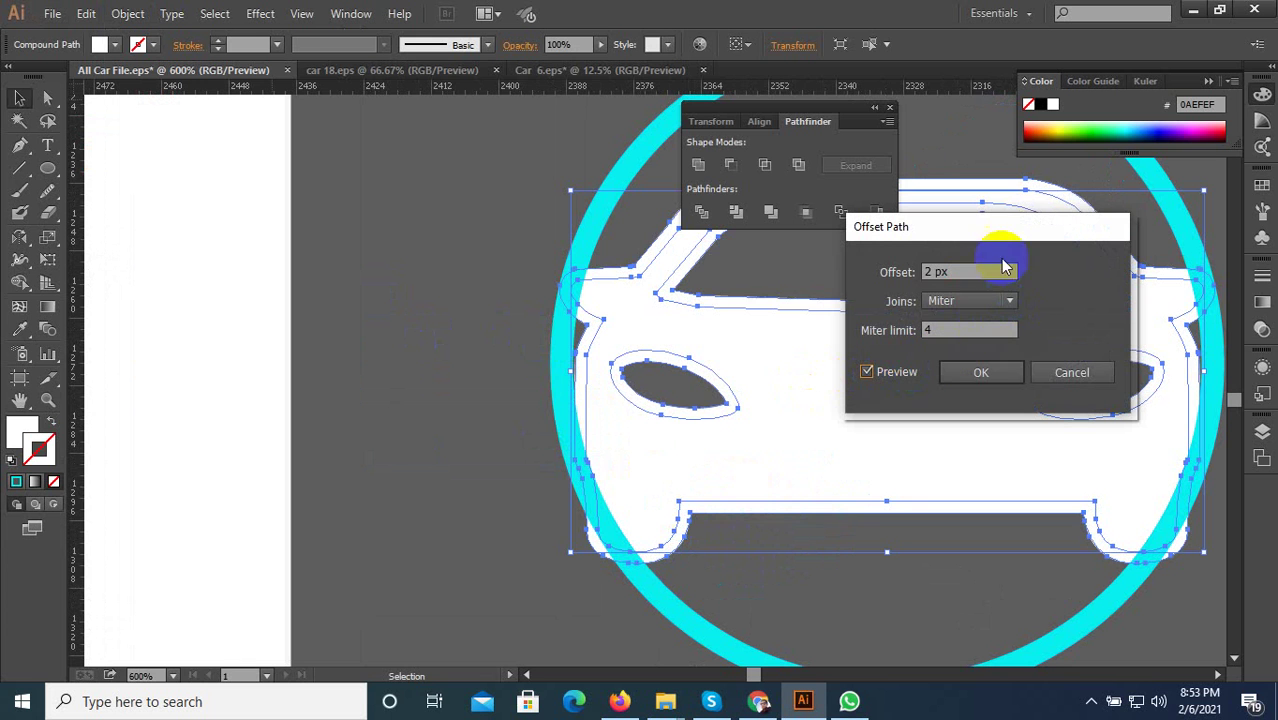
key("Down")
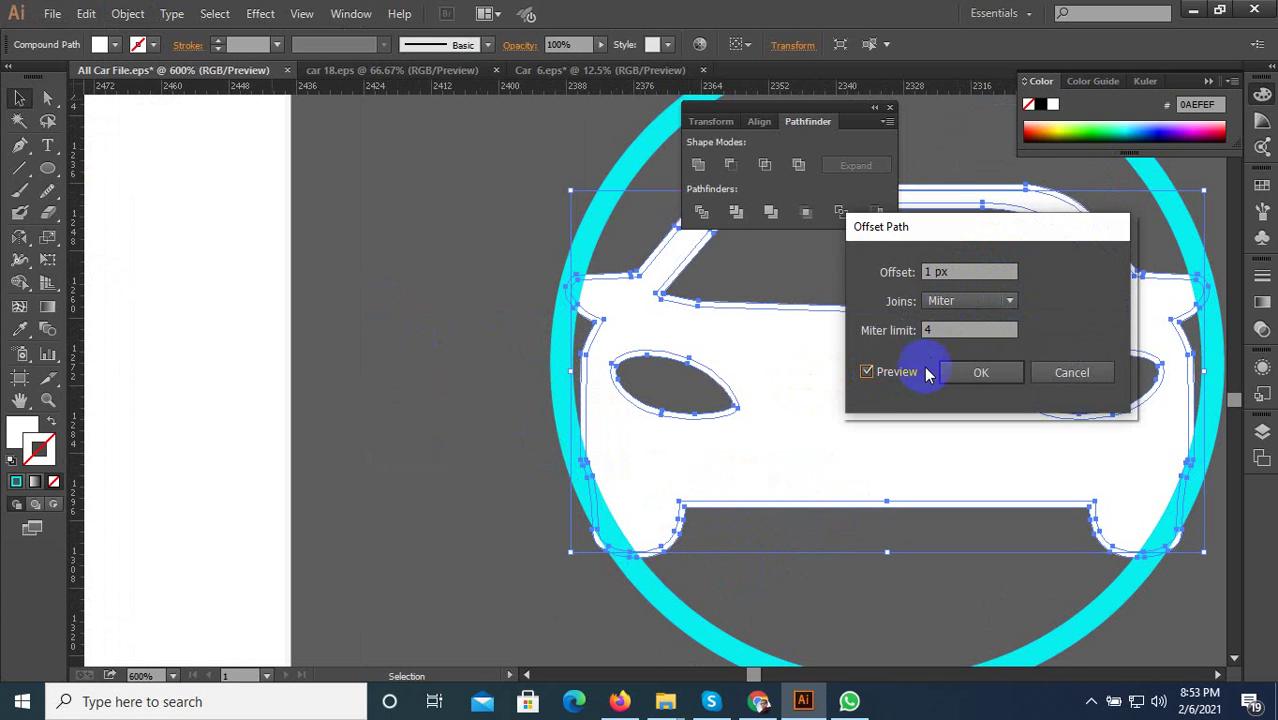
key("Up")
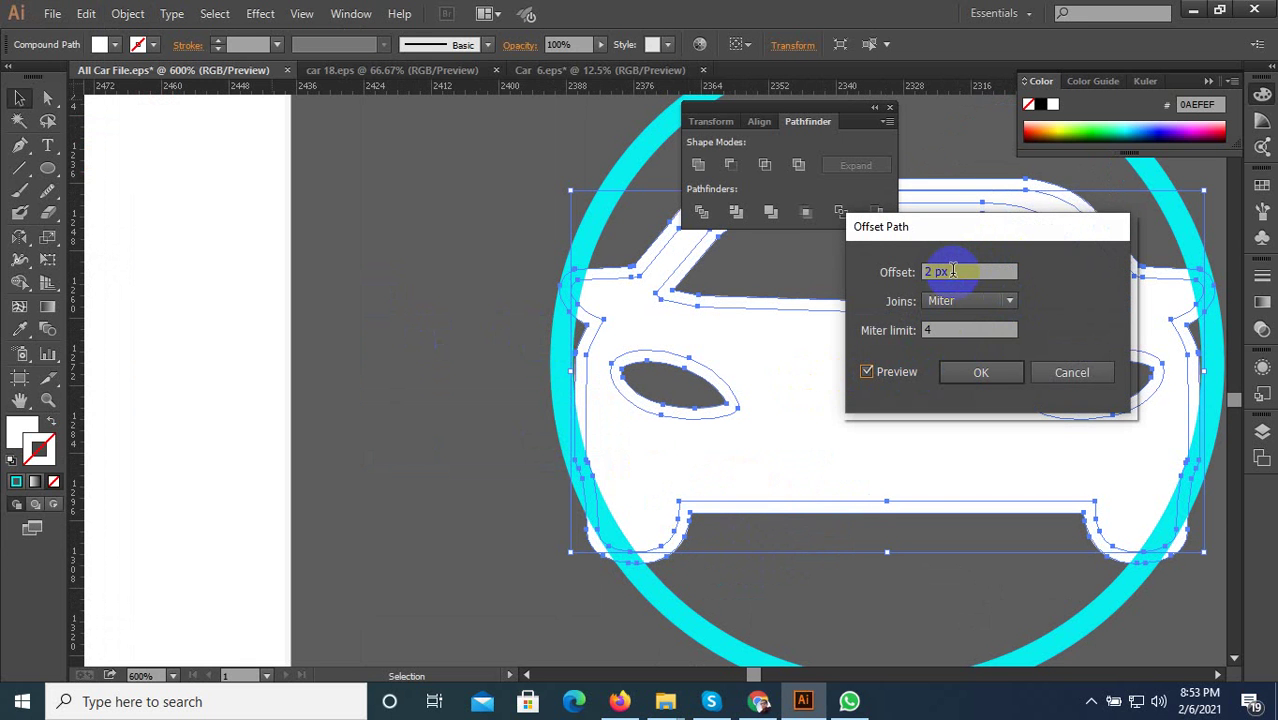
key("Up")
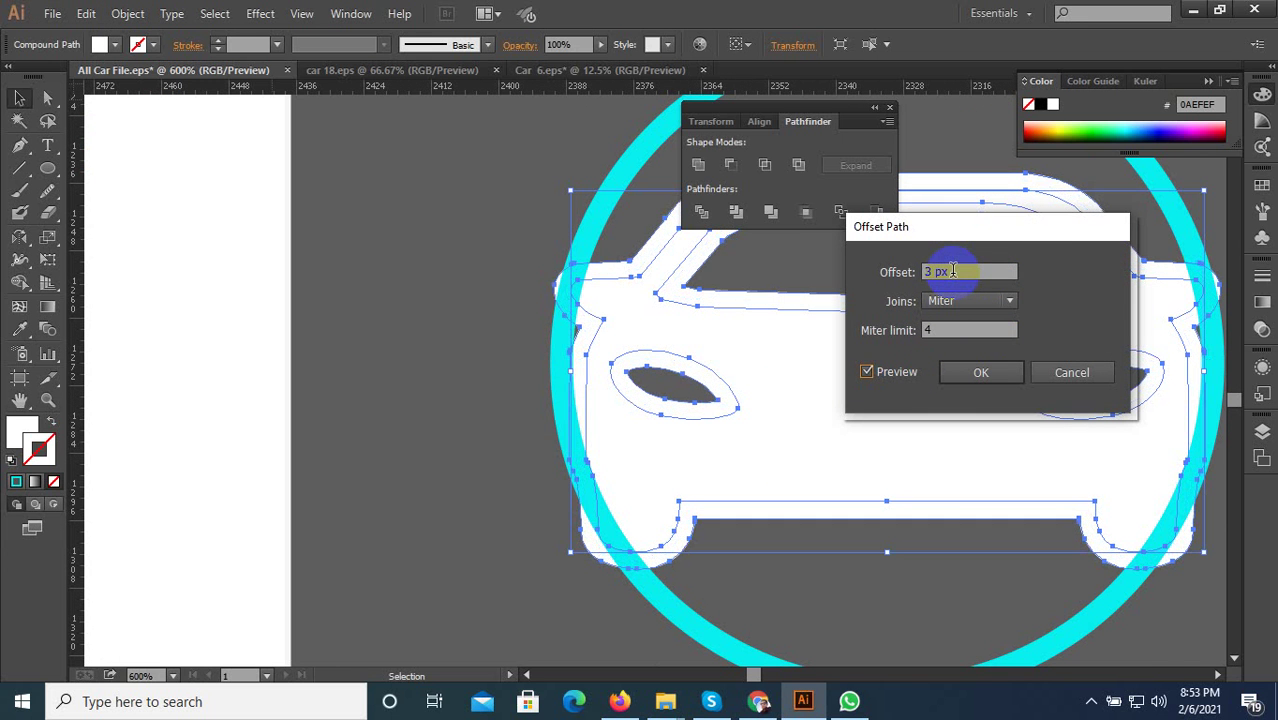
key("Down")
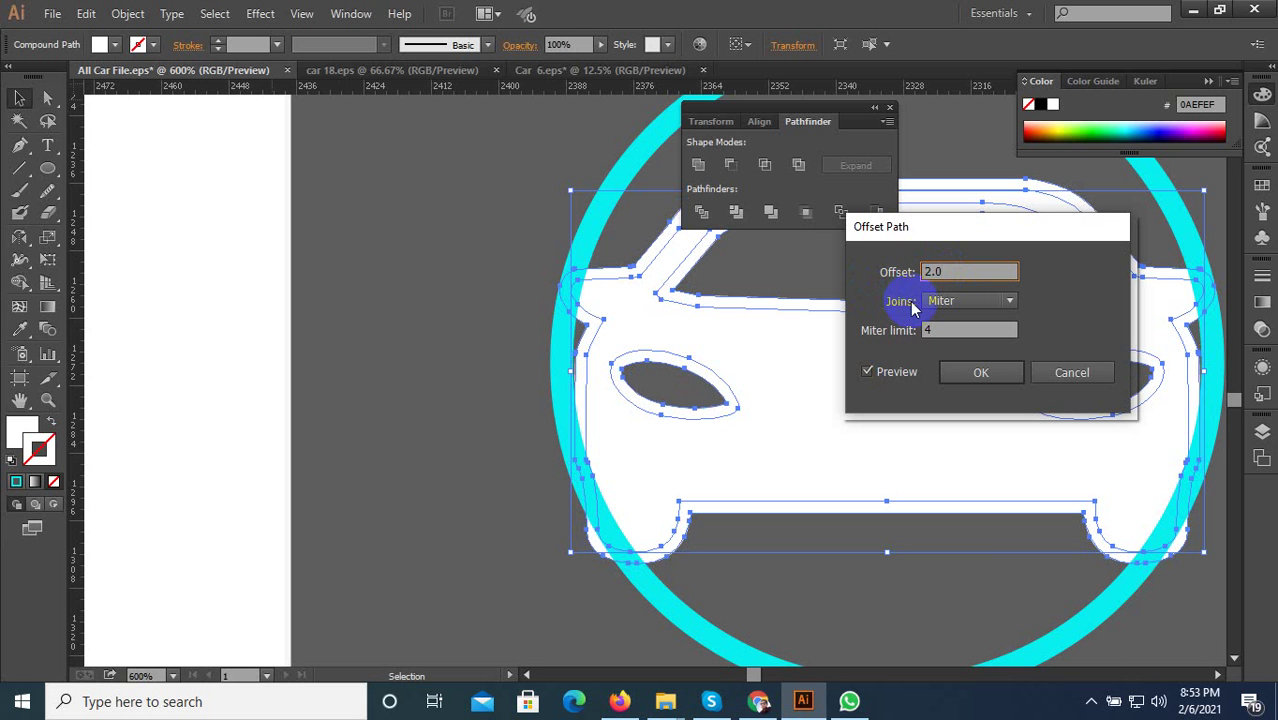
left_click(981, 372)
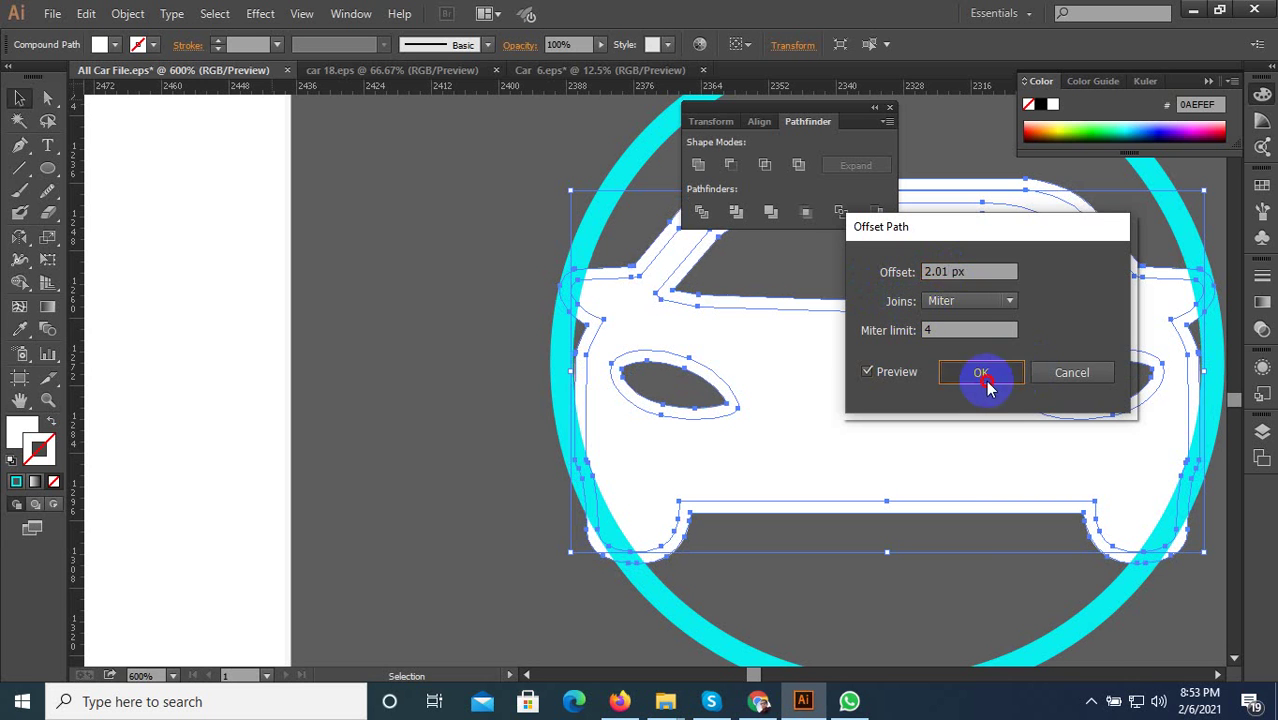
Place a copy of the offset car and its cyan ring beside the original, level with it on its right.
scroll(474, 478, "down", 3)
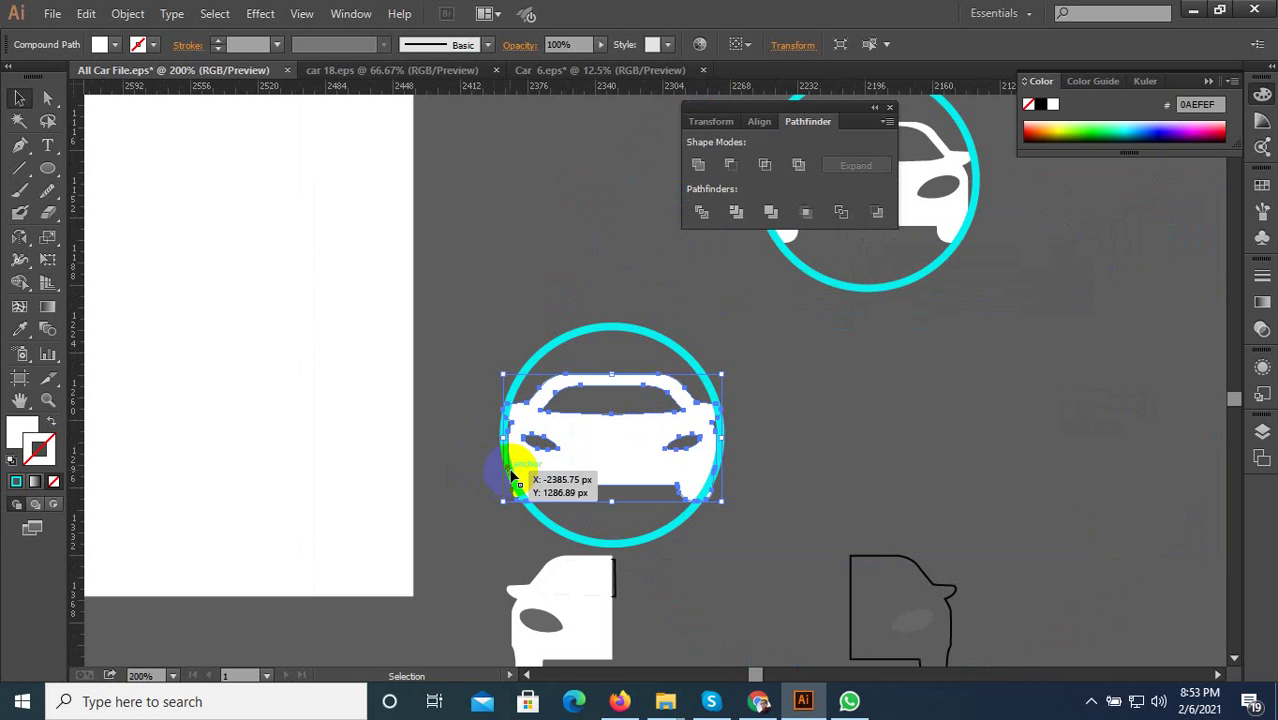
left_click(514, 470, "shift")
left_click_drag(697, 438, 1032, 438)
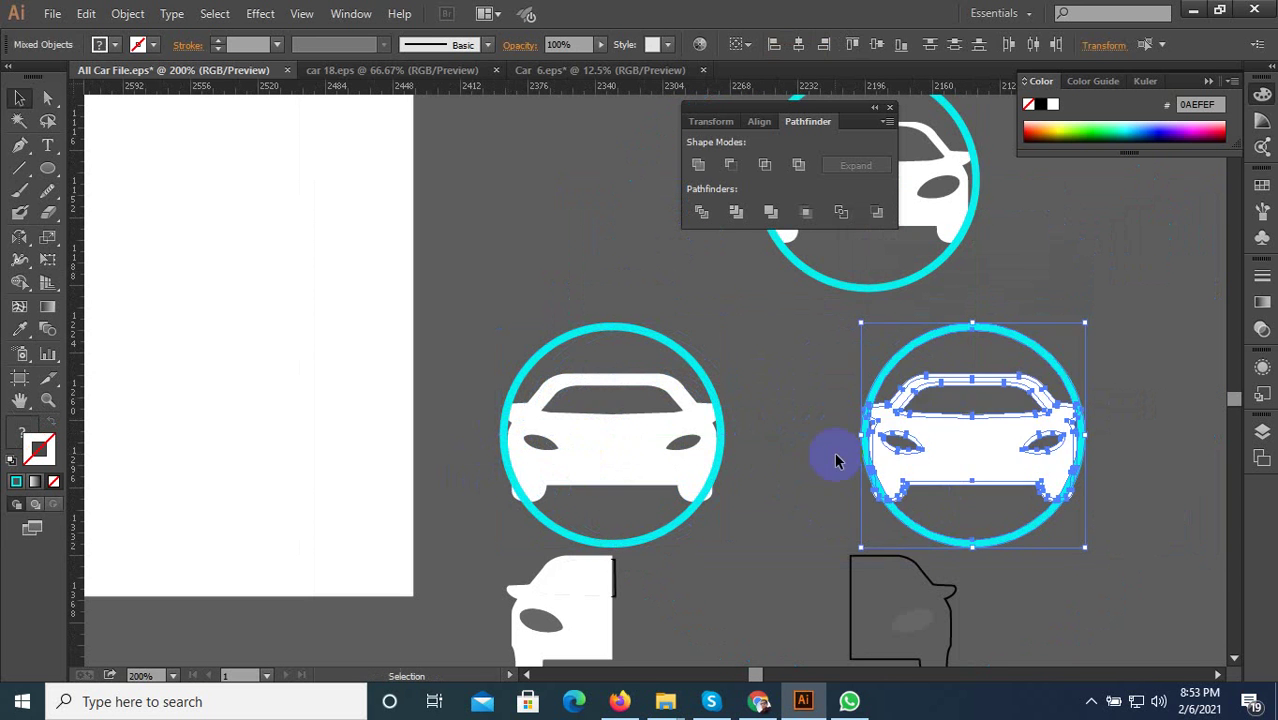
left_click(837, 460)
Divide the original cyan ring with the offset car shape and ungroup the resulting pieces.
scroll(688, 441, "up", 2)
left_click(628, 448)
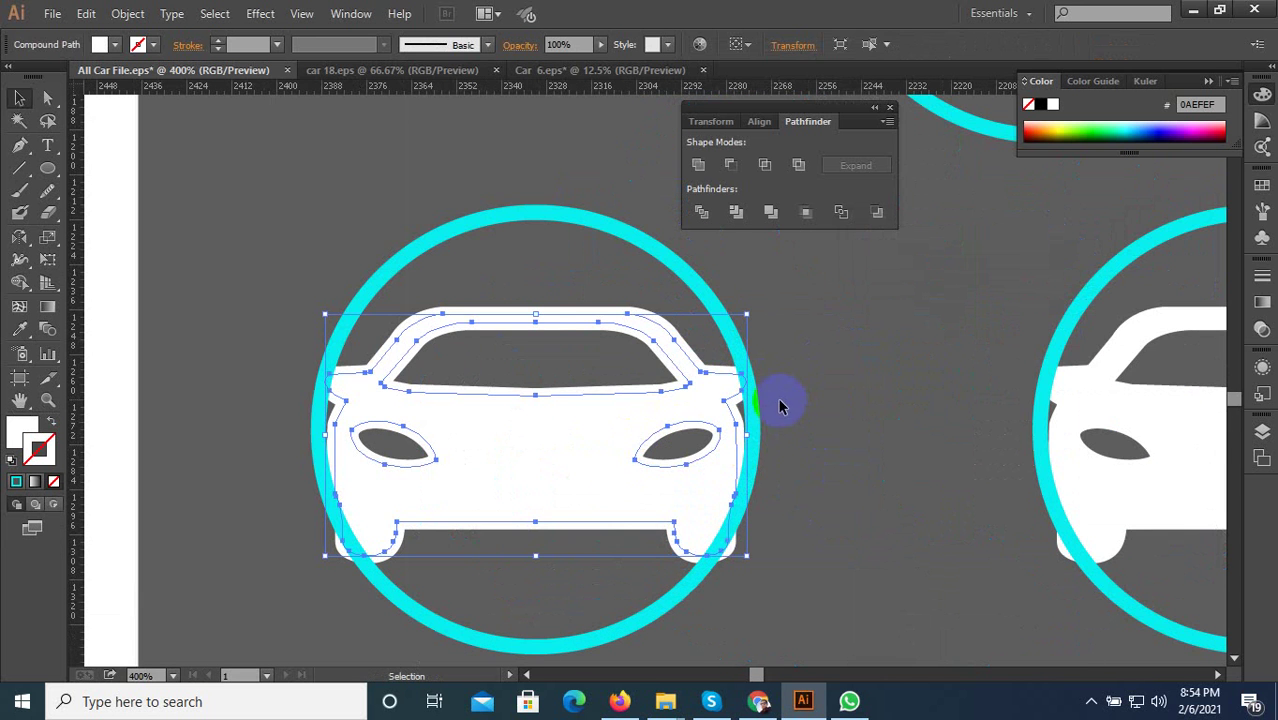
scroll(780, 405, "up", 2)
left_click(770, 362)
left_click(667, 330)
left_click(698, 294, "shift")
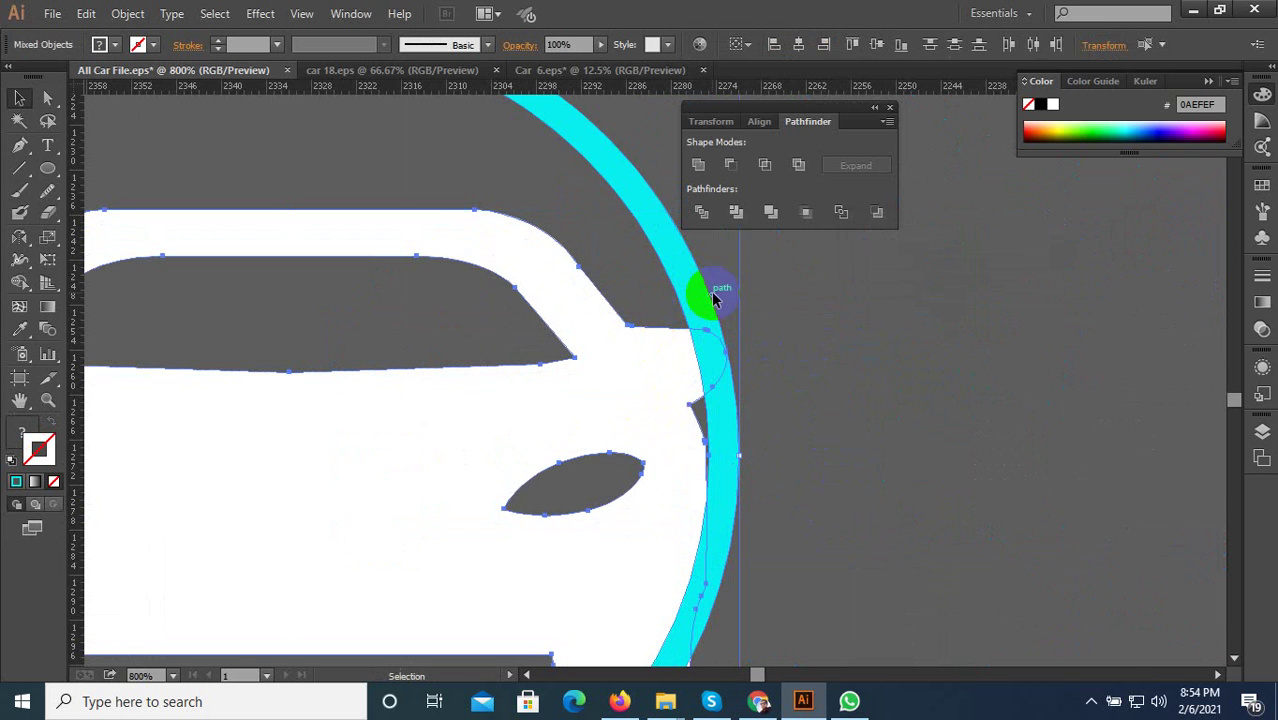
left_click(699, 212)
scroll(762, 343, "down", 2)
right_click(686, 341)
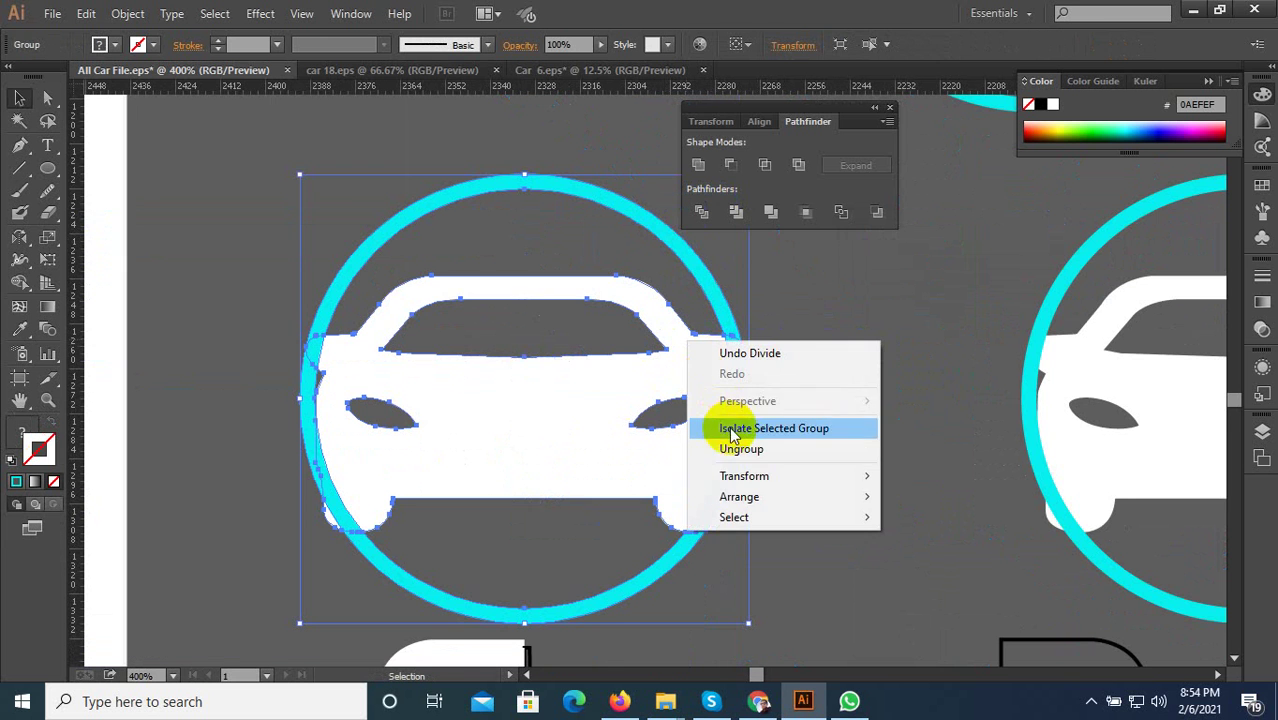
left_click(760, 449)
left_click(786, 420)
Delete the ring pieces behind both side mirrors and the white offset border around the car body.
scroll(770, 414, "up", 1)
left_click(713, 320)
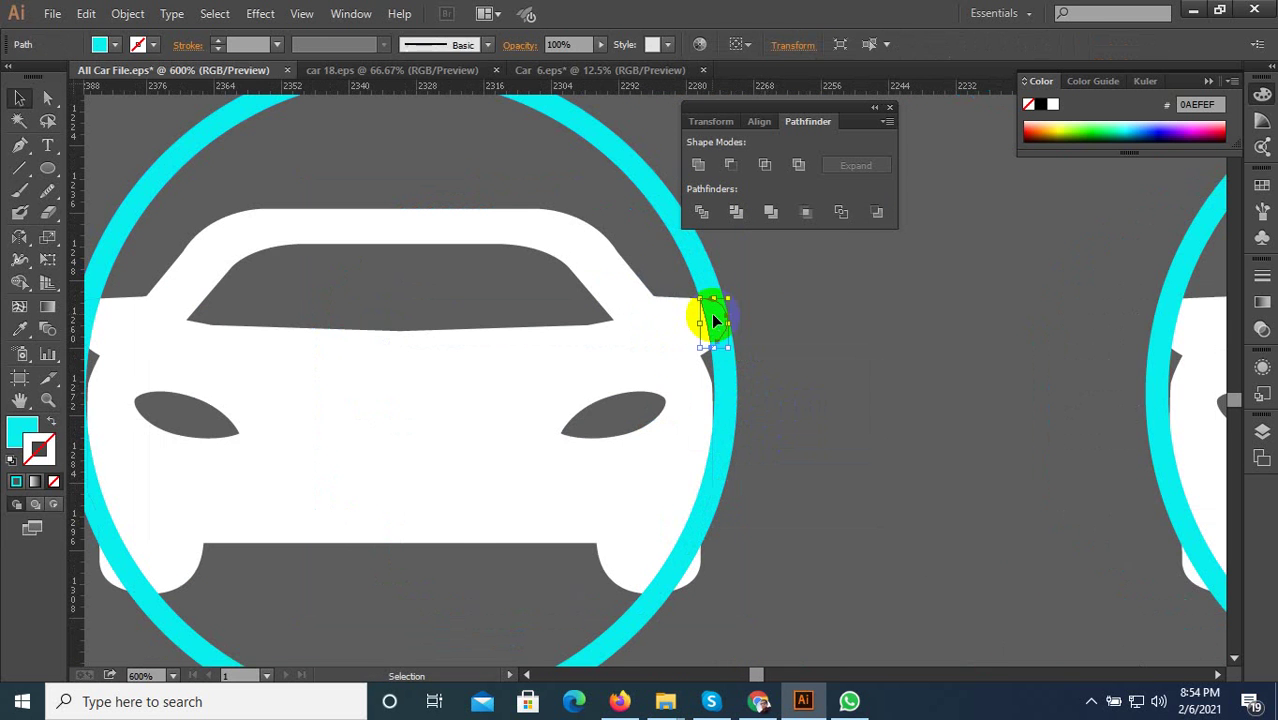
scroll(758, 342, "down", 1)
left_click(750, 347)
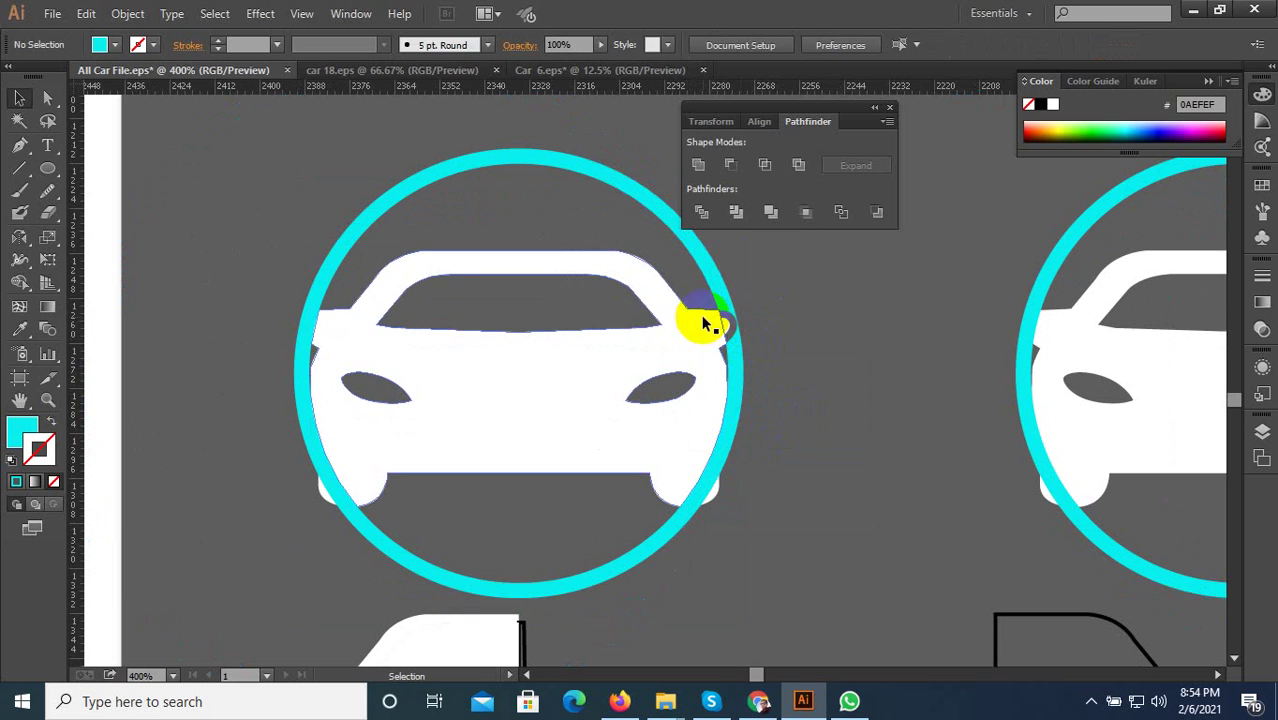
key("Delete")
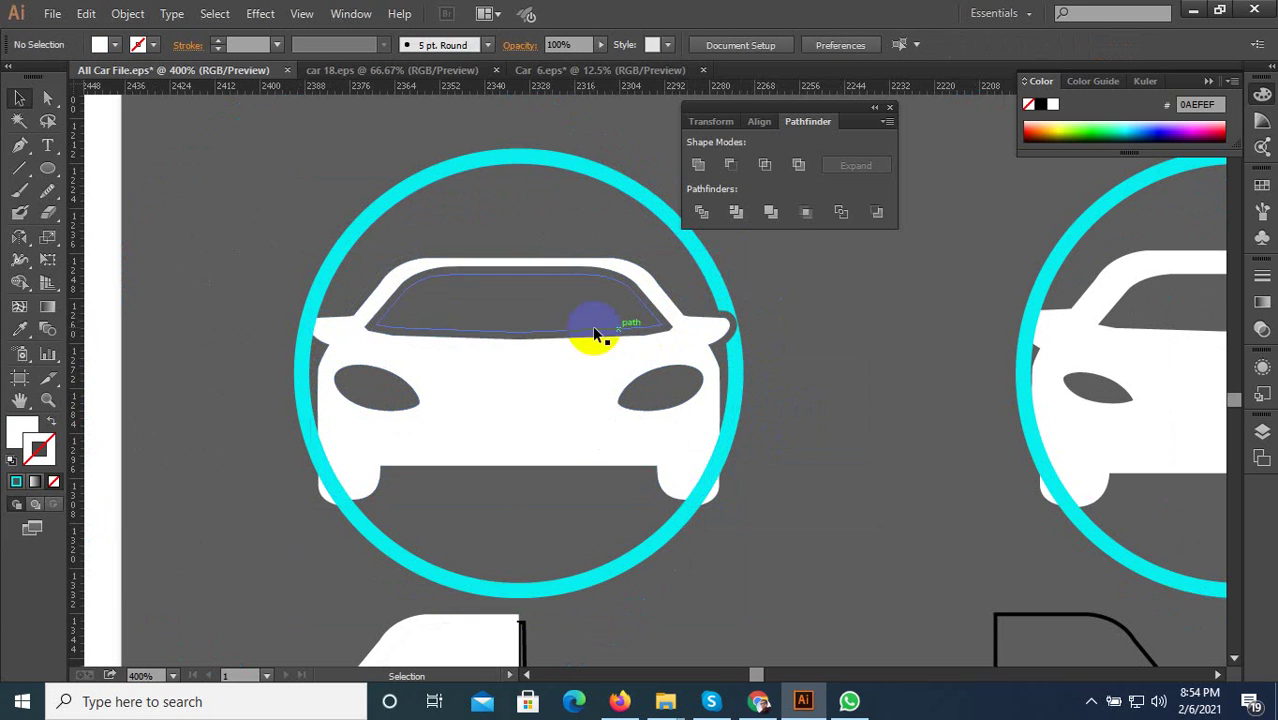
left_click(311, 330)
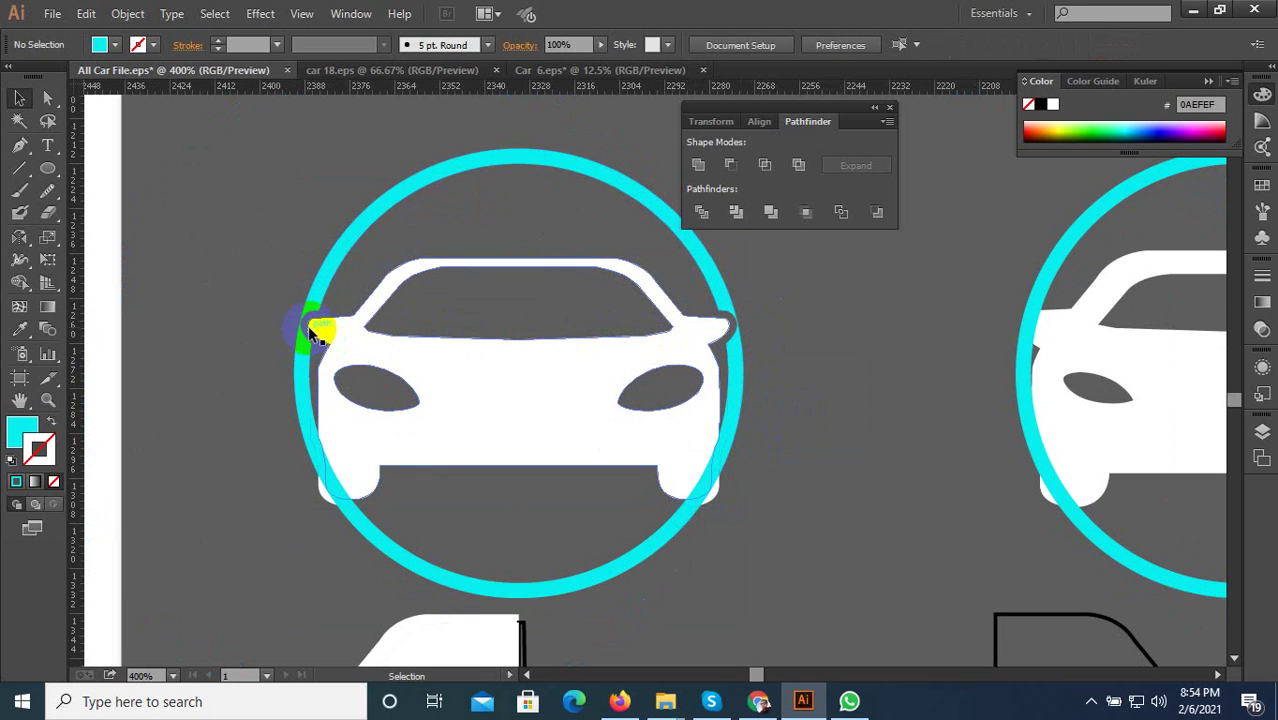
left_click(310, 328)
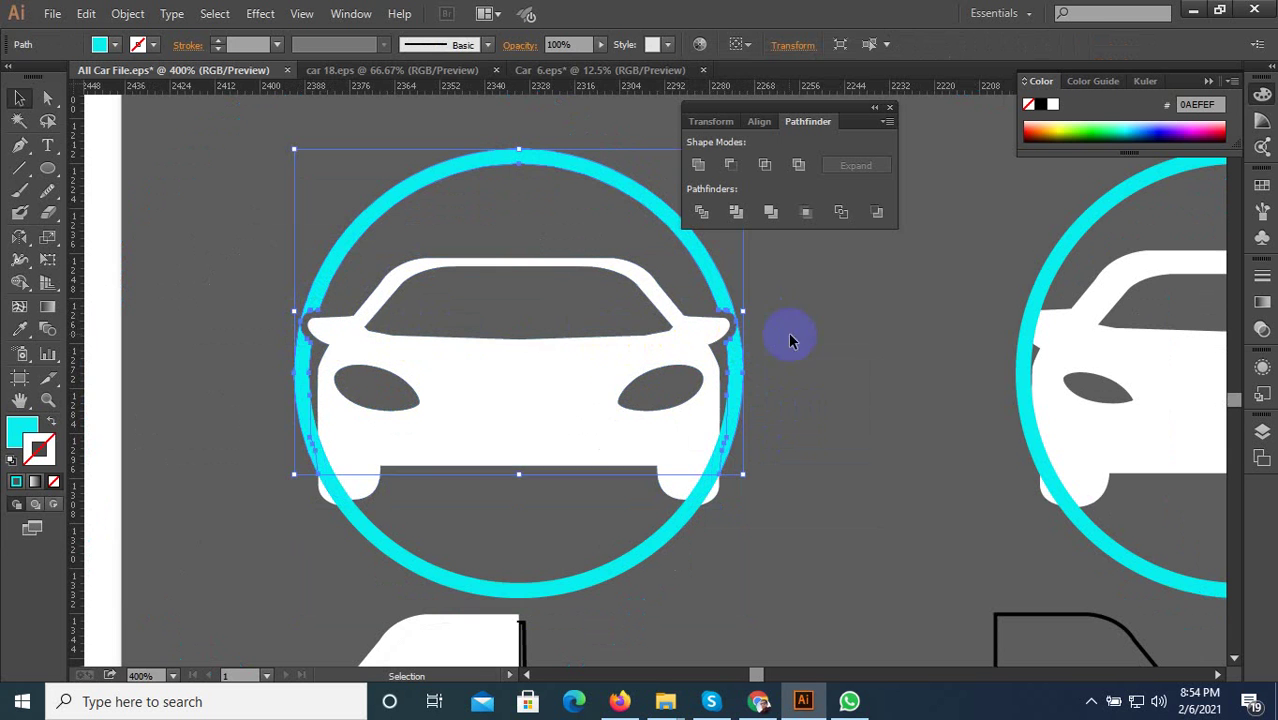
Delete the leftover offset and ring pieces around both front wheels, leaving a gap between car and ring.
left_click(414, 470)
left_click(354, 481)
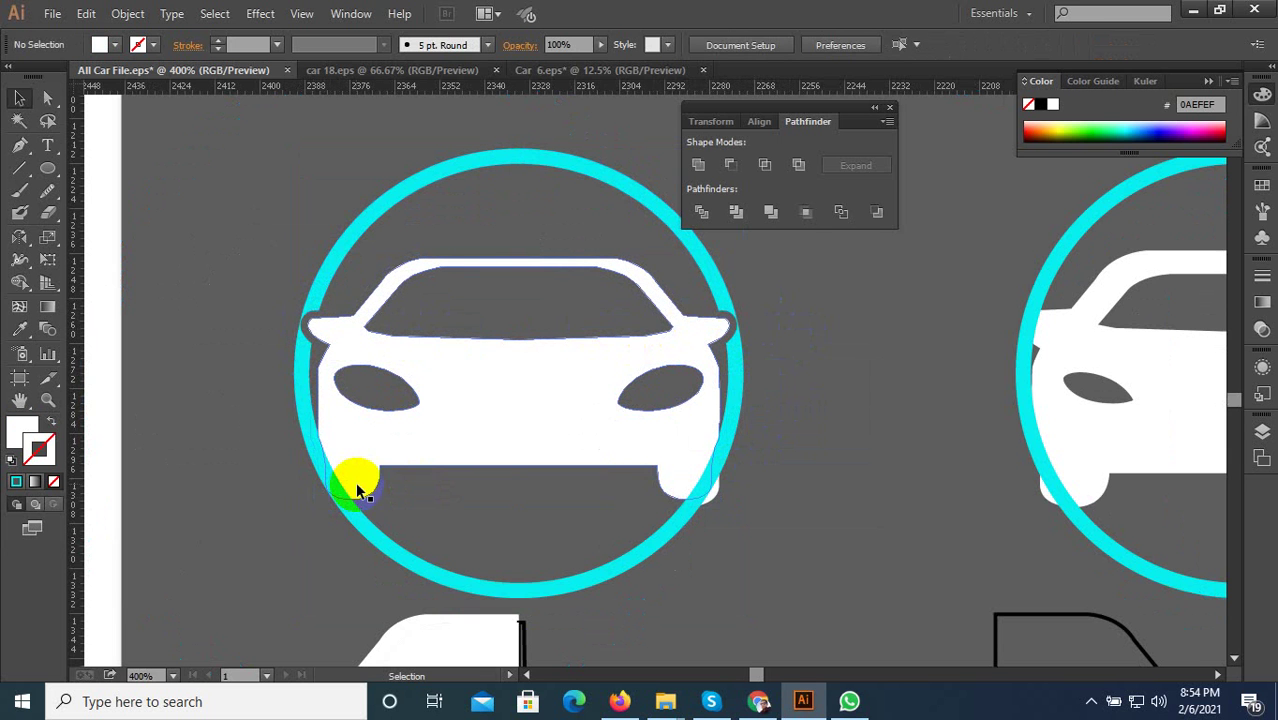
left_click(408, 494)
left_click(730, 517)
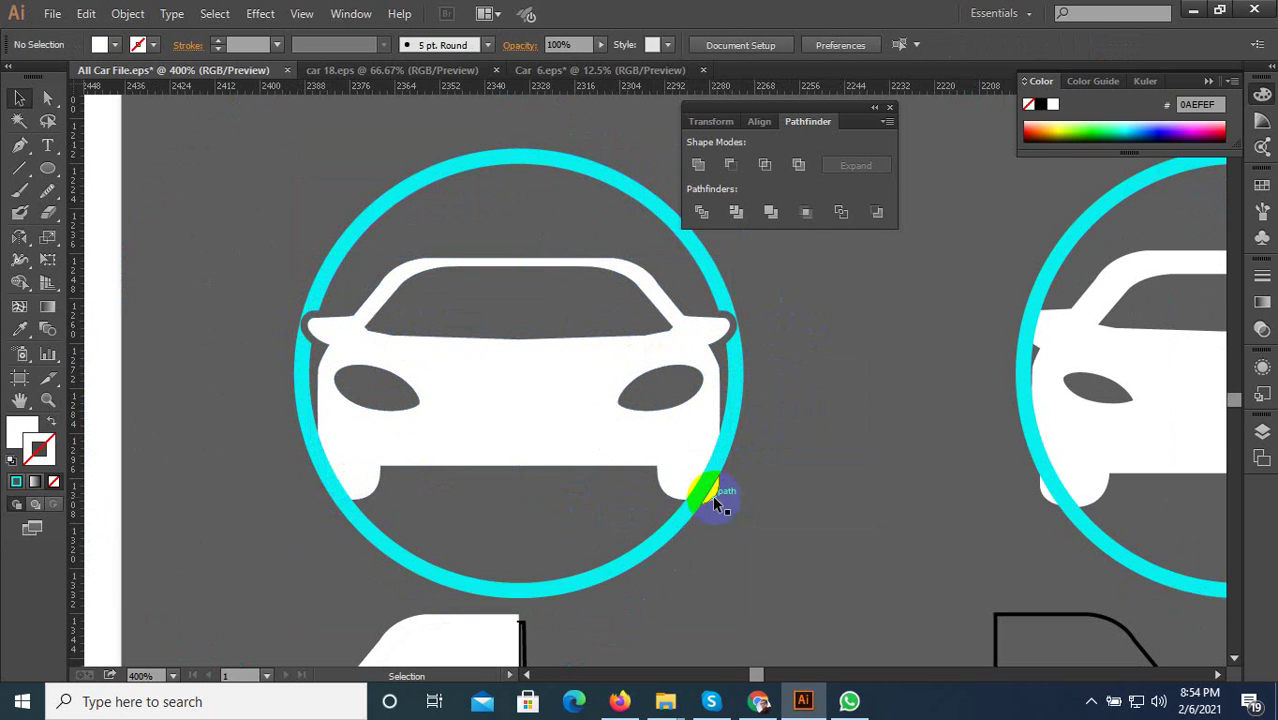
key("Delete")
left_click(676, 479)
left_click(787, 501)
scroll(705, 473, "up", 1)
left_click(720, 505)
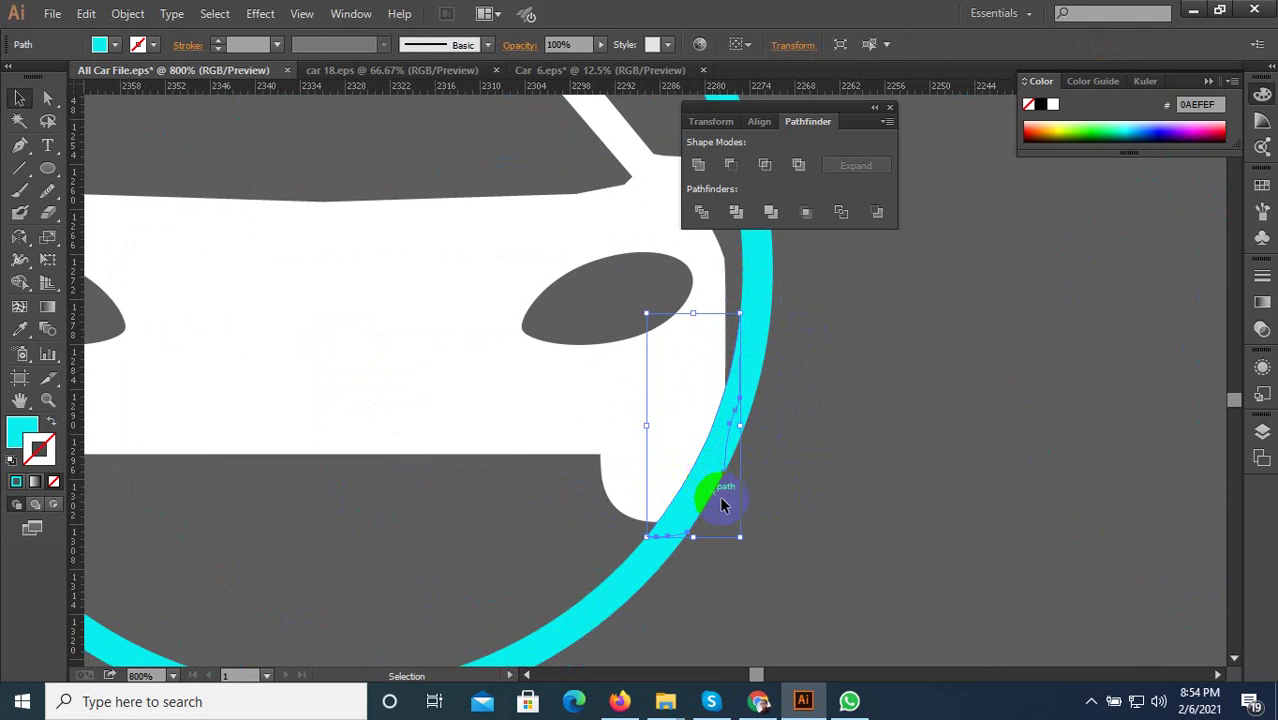
scroll(880, 528, "down", 1)
left_click(876, 531)
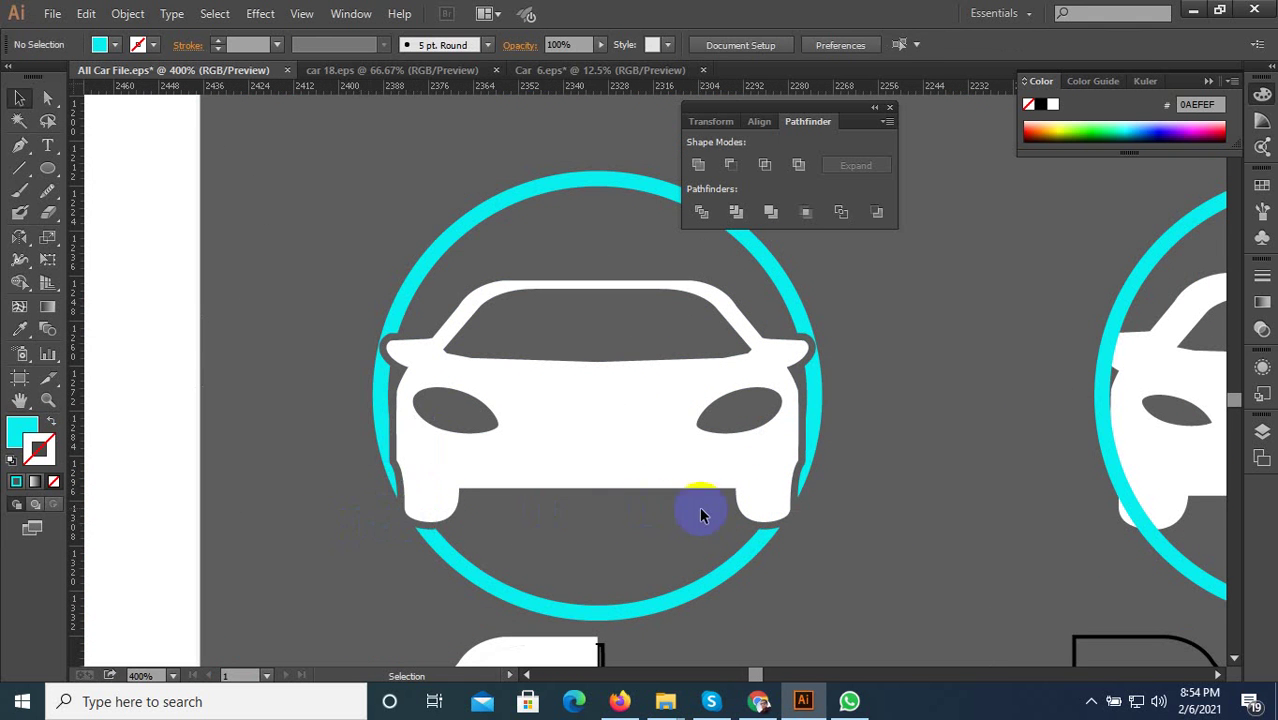
Fill the inner windshield and both headlight shapes with the white sampled from the car body.
scroll(883, 530, "down", 2)
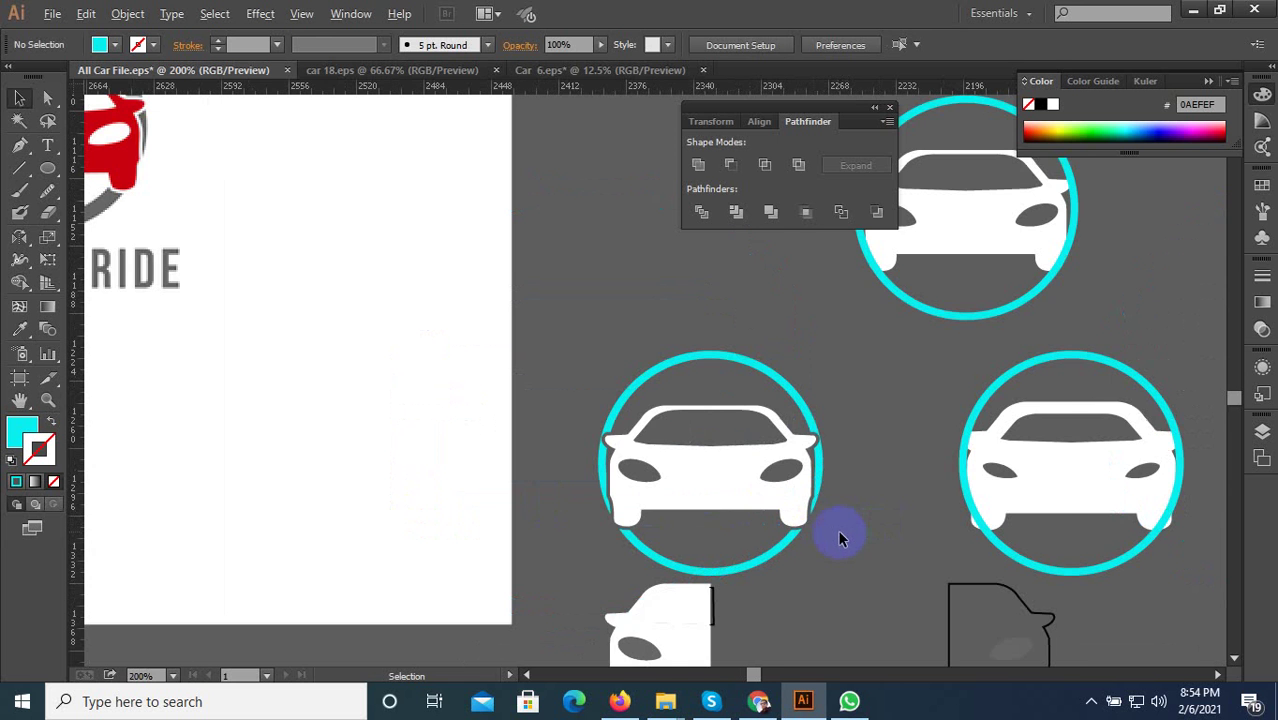
scroll(840, 538, "down", 1)
left_click_drag(674, 408, 680, 416)
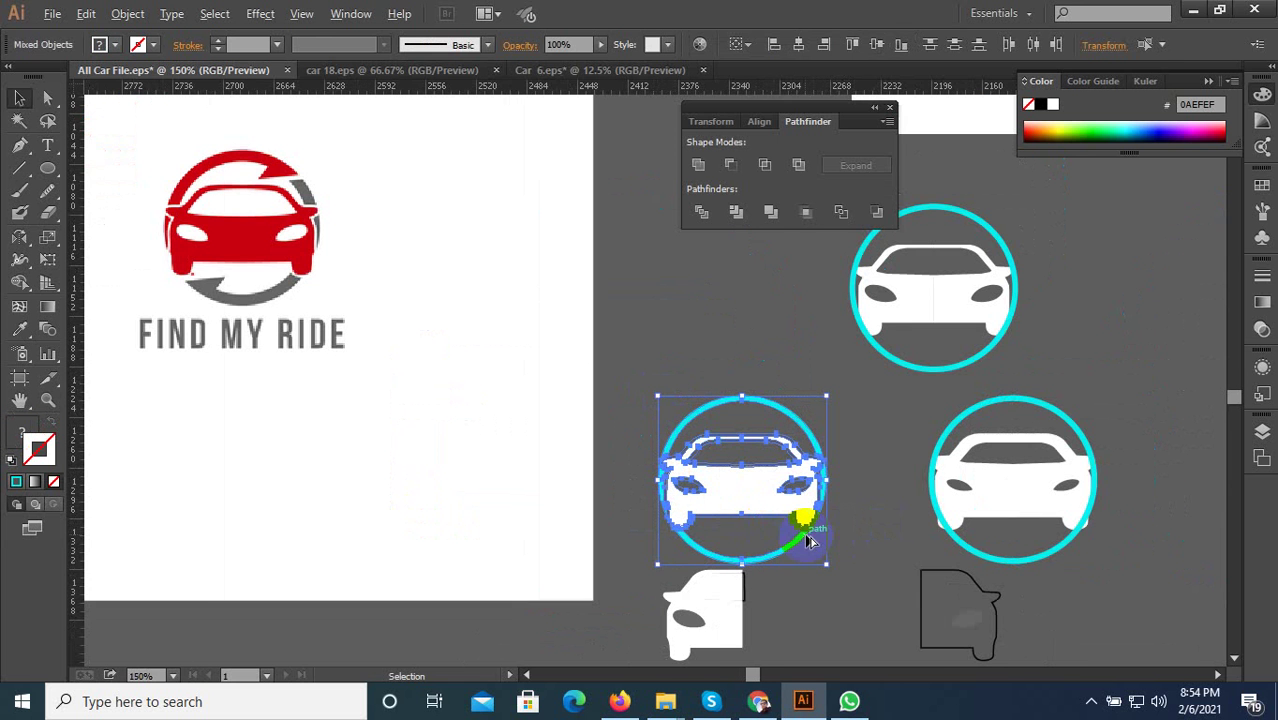
scroll(808, 541, "up", 2)
left_click(662, 408)
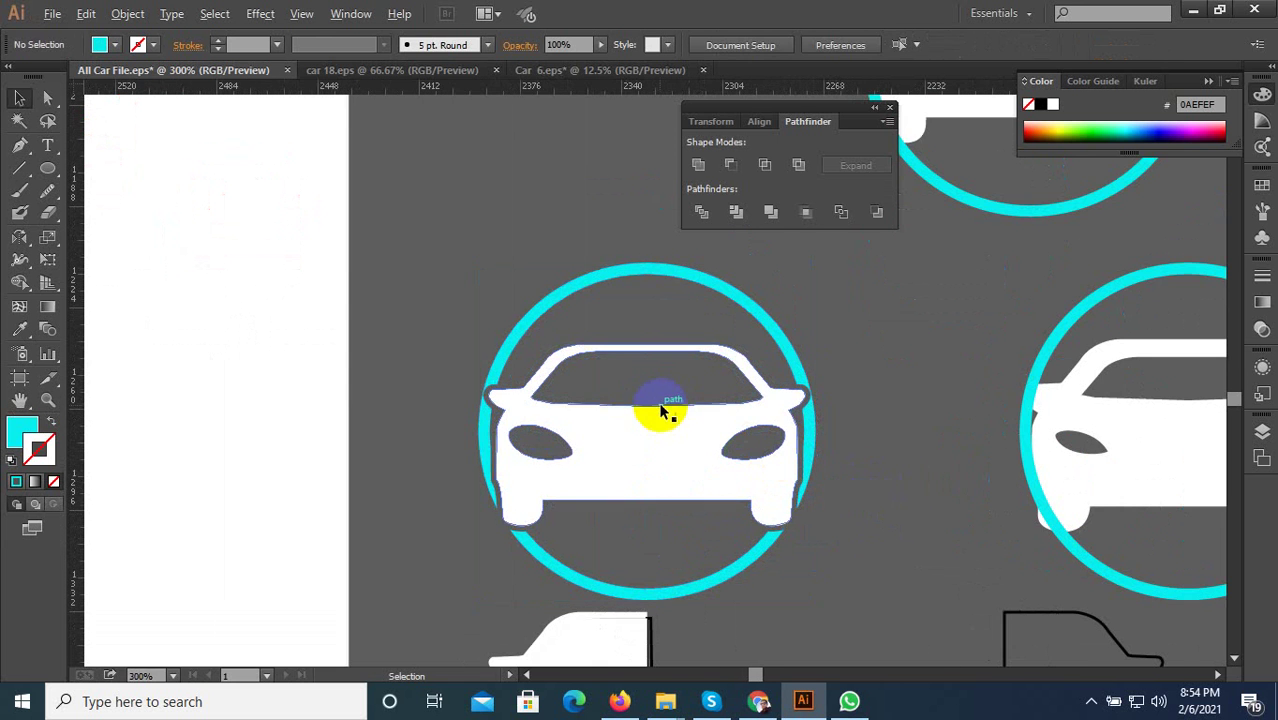
left_click(545, 443, "shift")
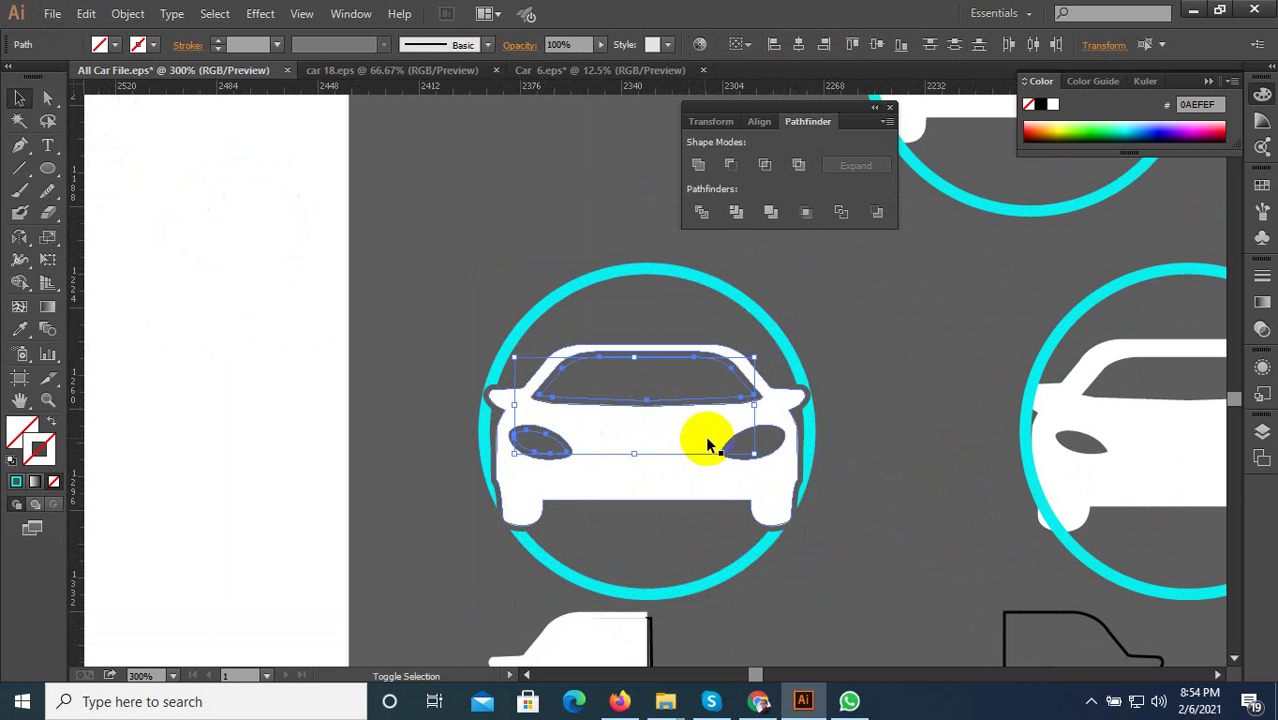
left_click(738, 442, "shift")
left_click(19, 329)
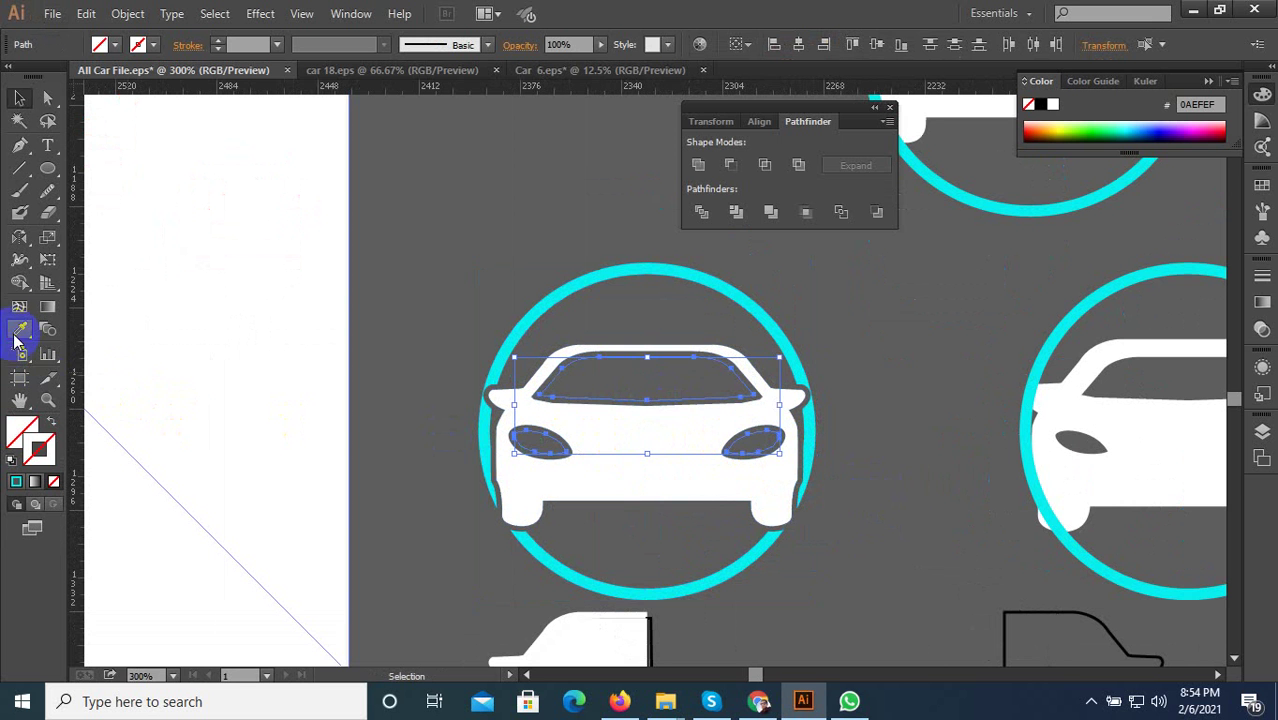
left_click(607, 442)
left_click(19, 97)
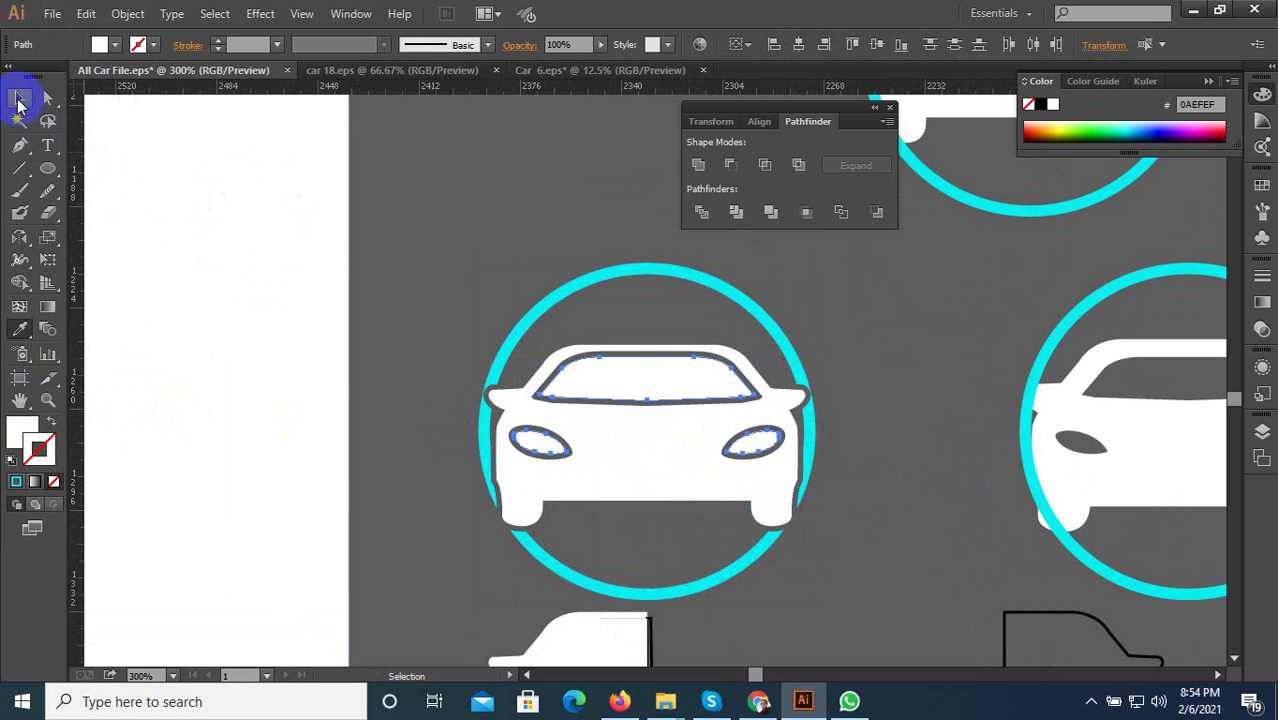
left_click(553, 240)
Fill the whole divided car and ring with the red sampled from the reference logo.
scroll(767, 580, "down", 2)
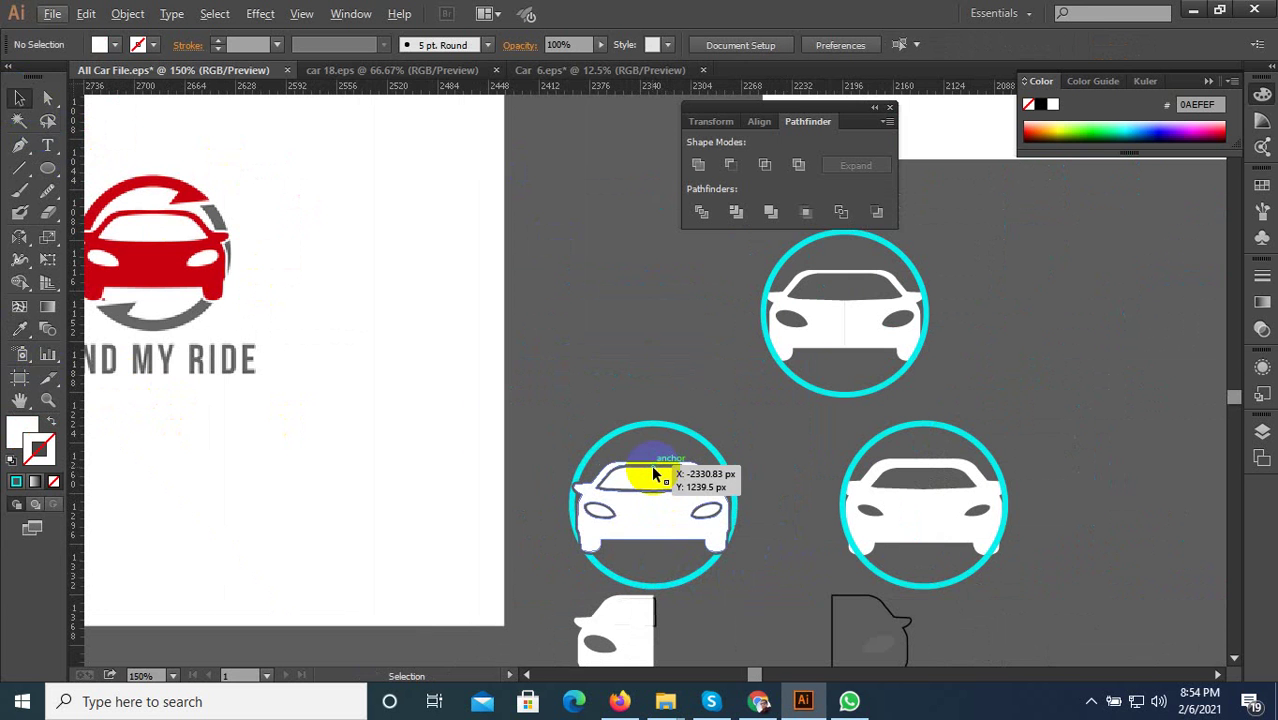
scroll(660, 470, "up", 2)
scroll(710, 445, "down", 1)
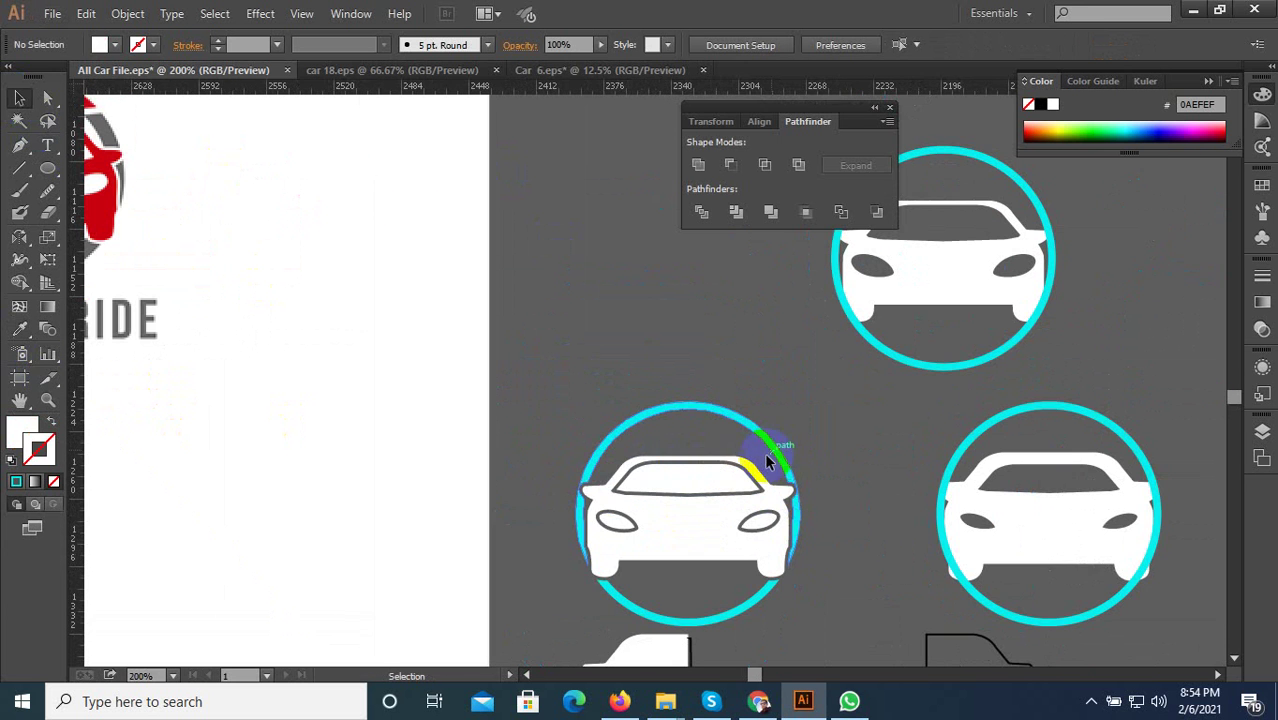
scroll(728, 462, "down", 1)
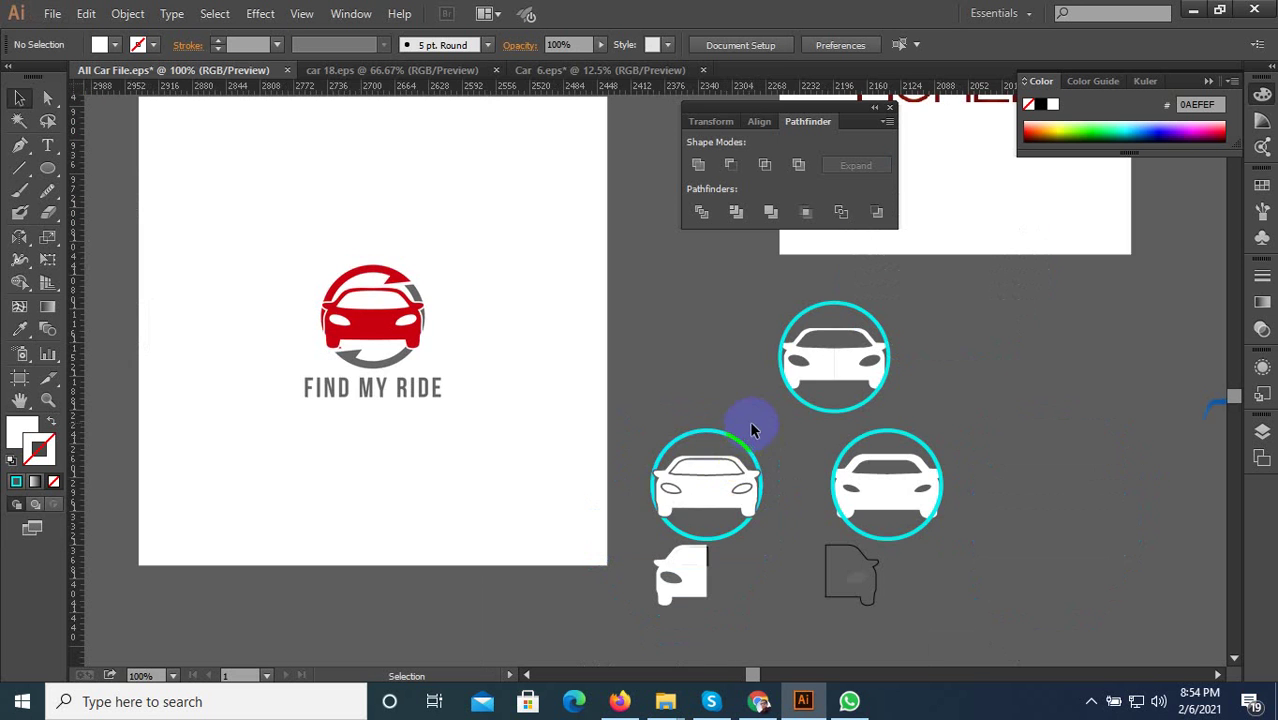
left_click_drag(627, 535, 628, 530)
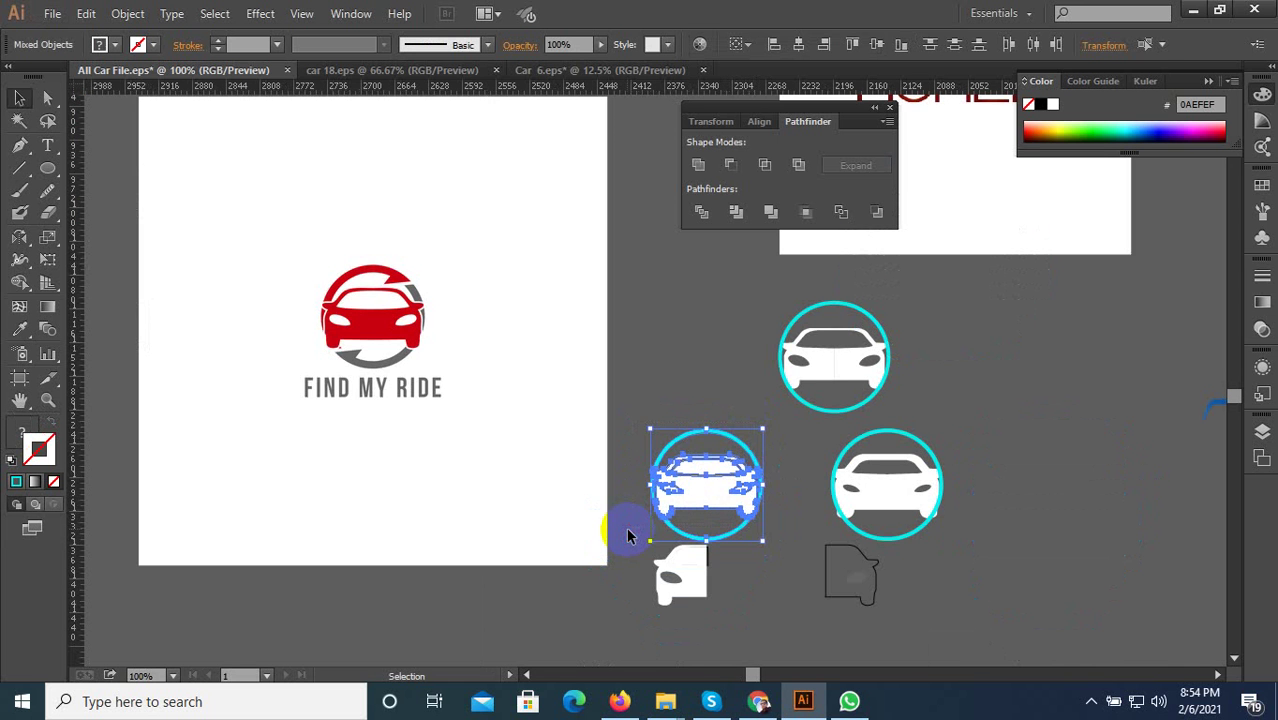
scroll(628, 437, "up", 1)
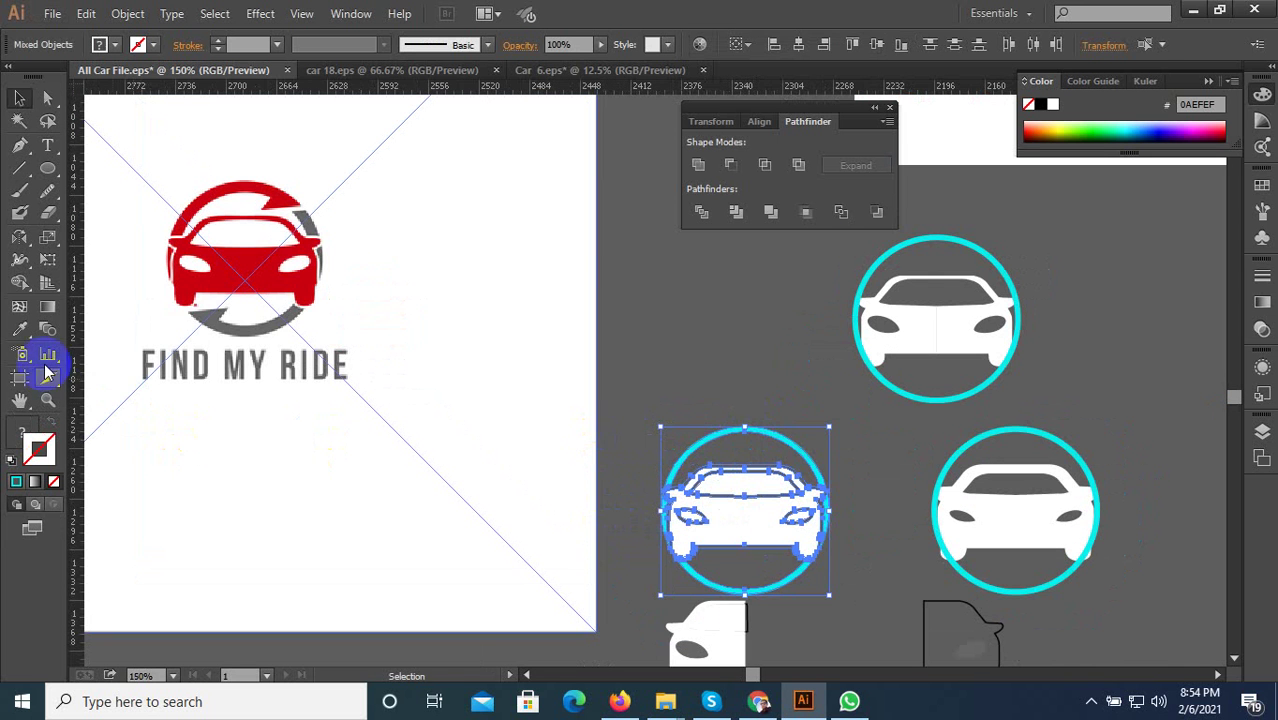
left_click(19, 329)
left_click(388, 328)
left_click(19, 98)
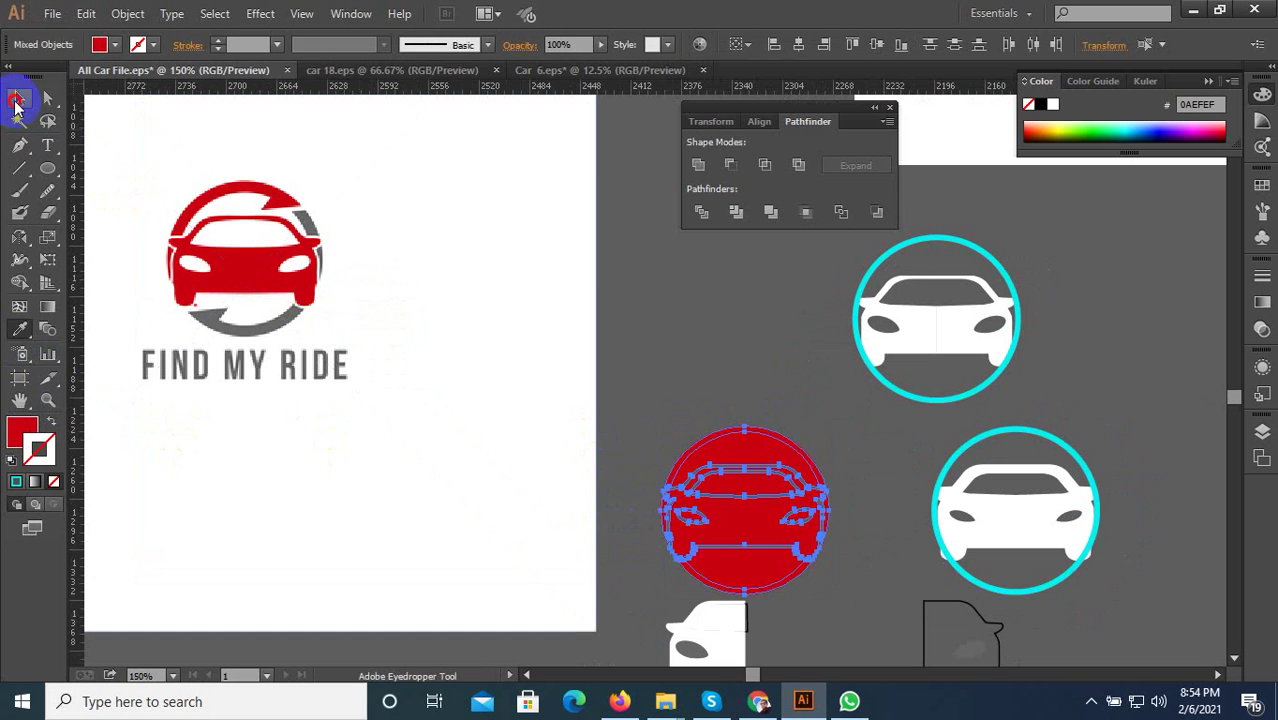
Duplicate the red car and ring above the original, and delete the original's red background pieces inside the ring.
left_click(746, 381)
left_click_drag(657, 560, 699, 300)
left_click(846, 604)
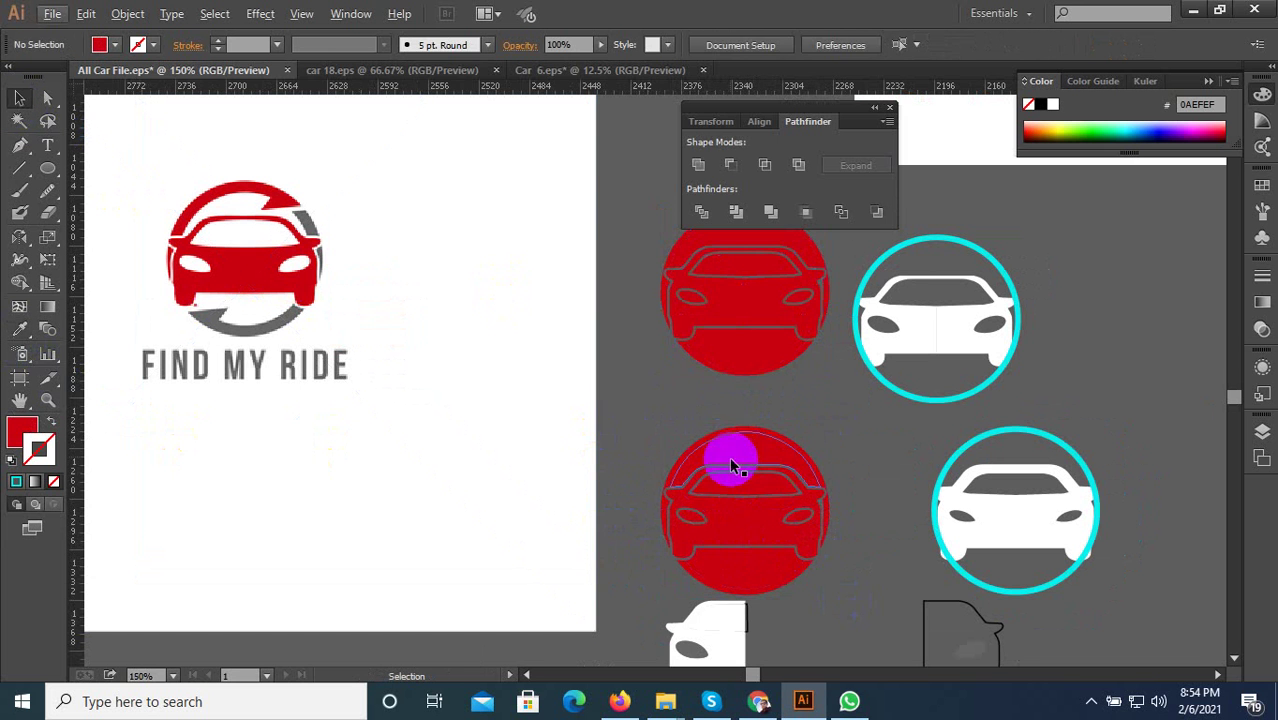
left_click(731, 457)
key("Delete")
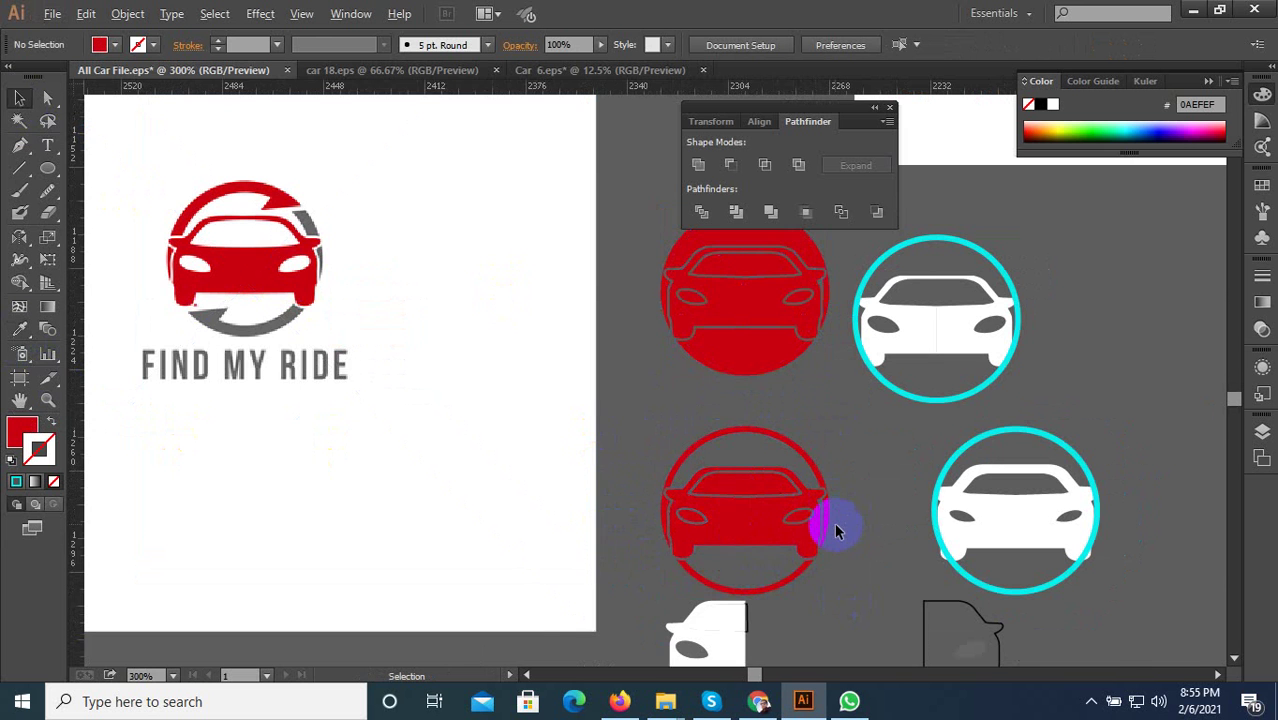
Delete the inner windshield shape and both inner headlight shapes from the red car.
scroll(848, 523, "up", 3)
left_click(618, 419)
left_click(470, 484, "shift")
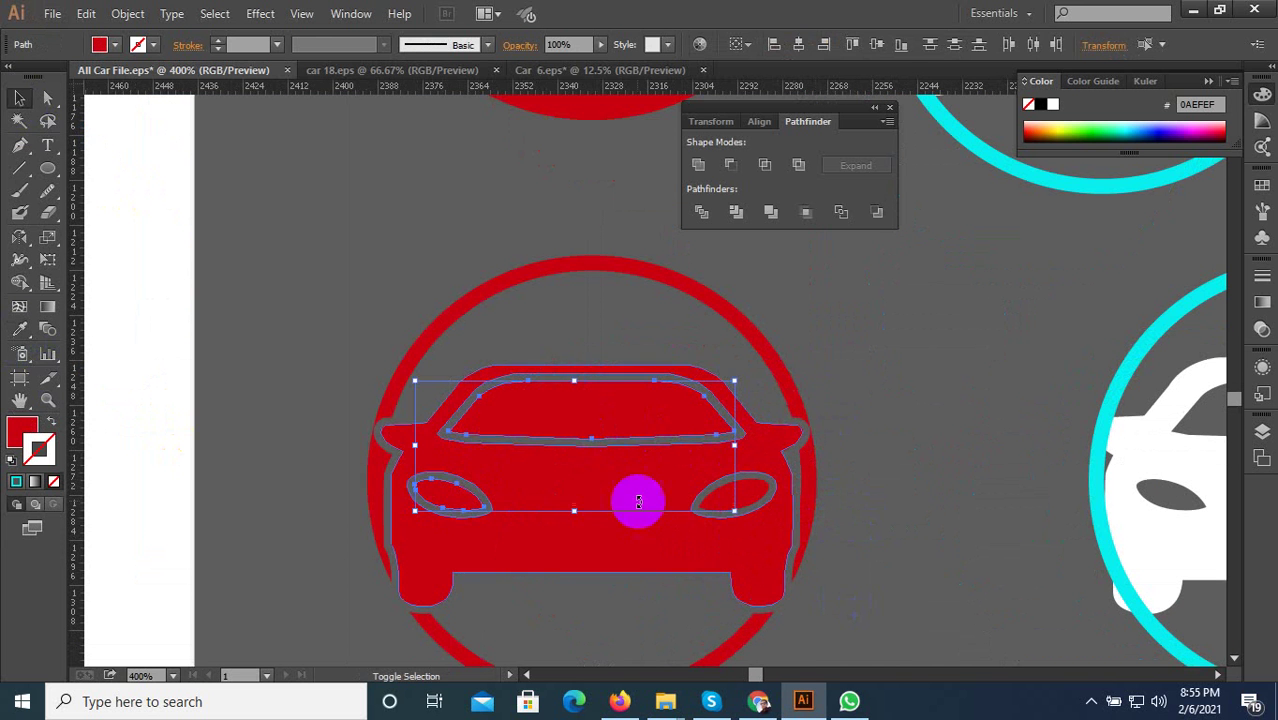
left_click(740, 505, "shift")
key("Delete")
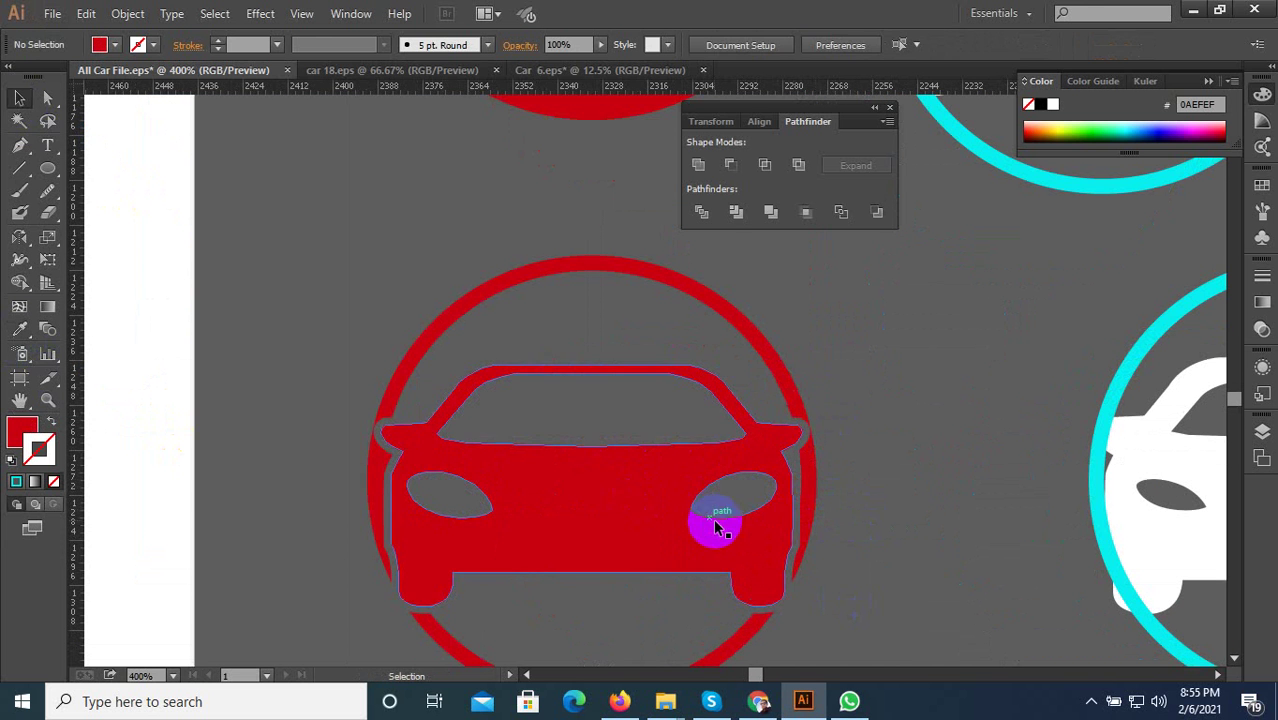
Copy the finished red car and ring onto the MR RIDE NOW artboard, above the wordmark.
scroll(815, 507, "down", 3)
left_click_drag(576, 580, 576, 577)
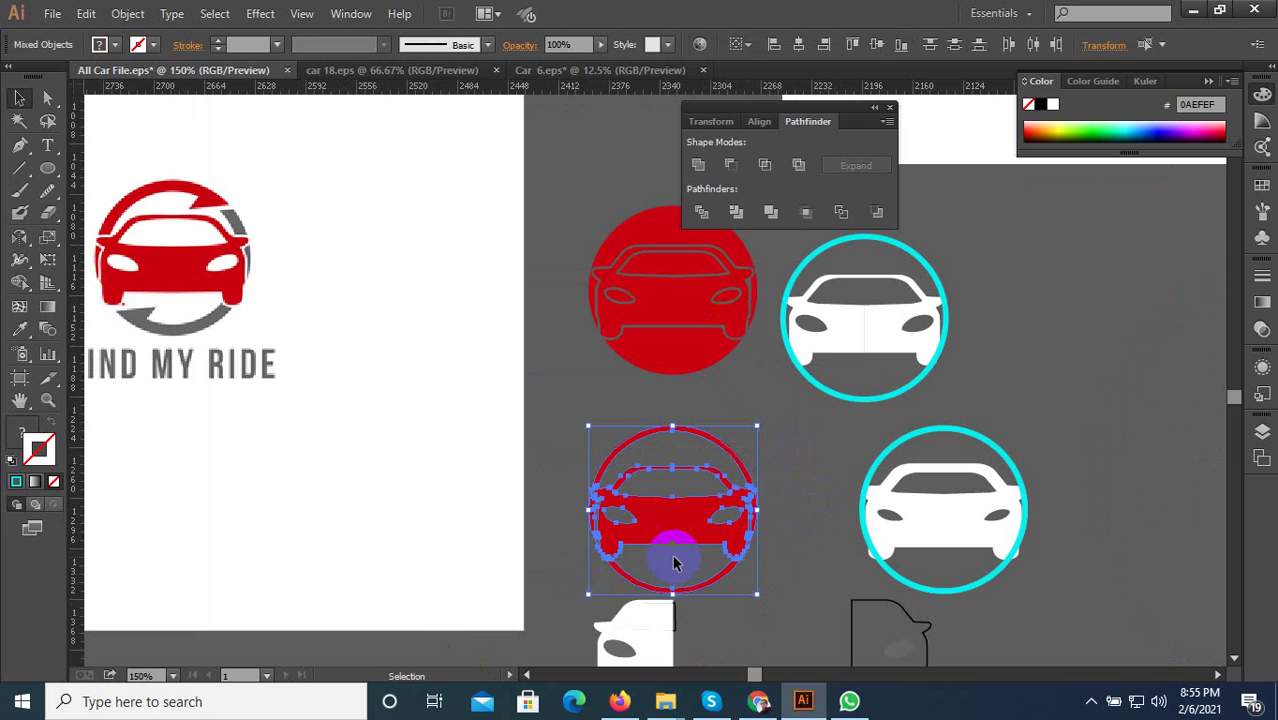
scroll(657, 580, "down", 4)
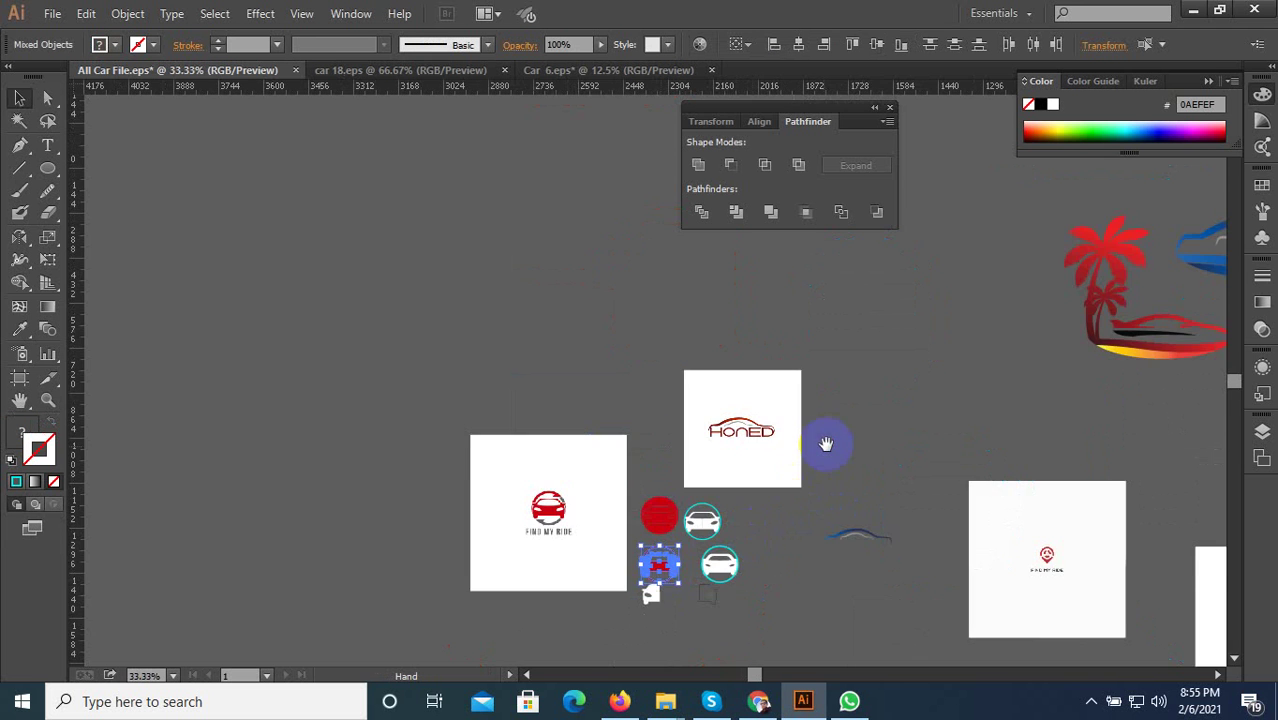
left_click_drag(824, 442, 496, 503)
left_click_drag(768, 374, 391, 513)
left_click_drag(731, 475, 596, 508)
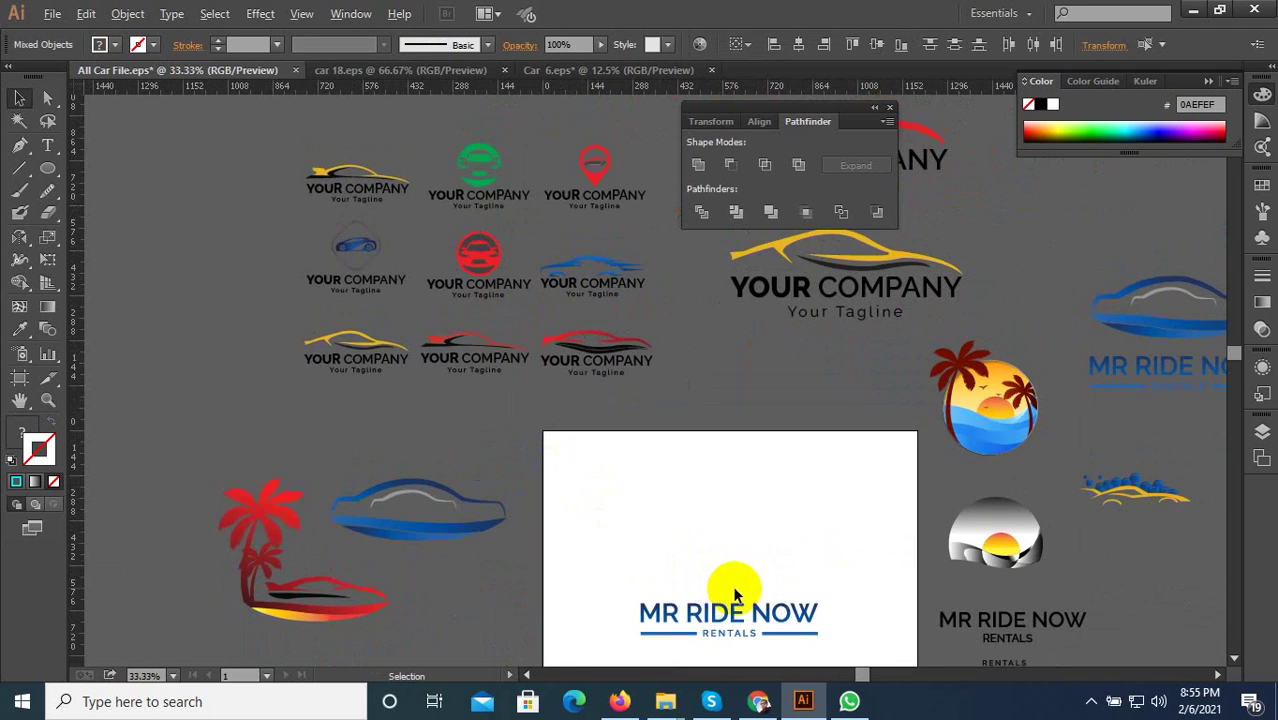
scroll(768, 570, "up", 3)
key("ctrl+v")
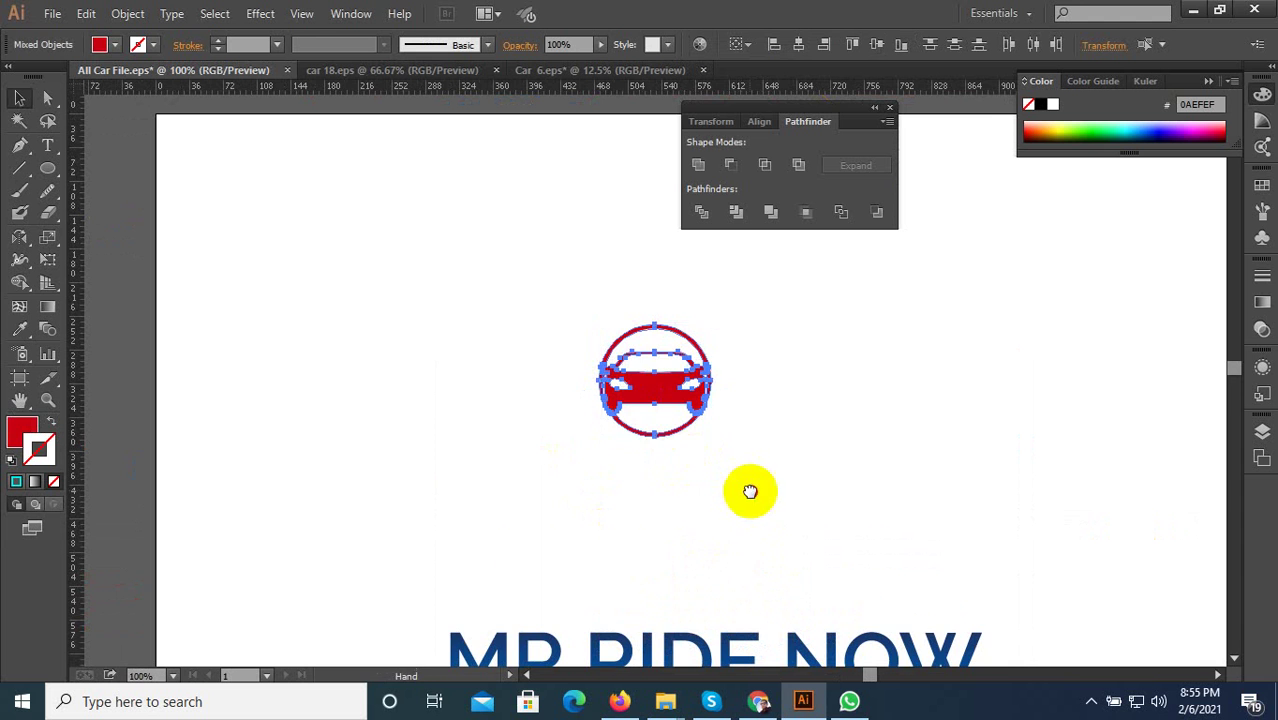
left_click_drag(750, 490, 676, 393)
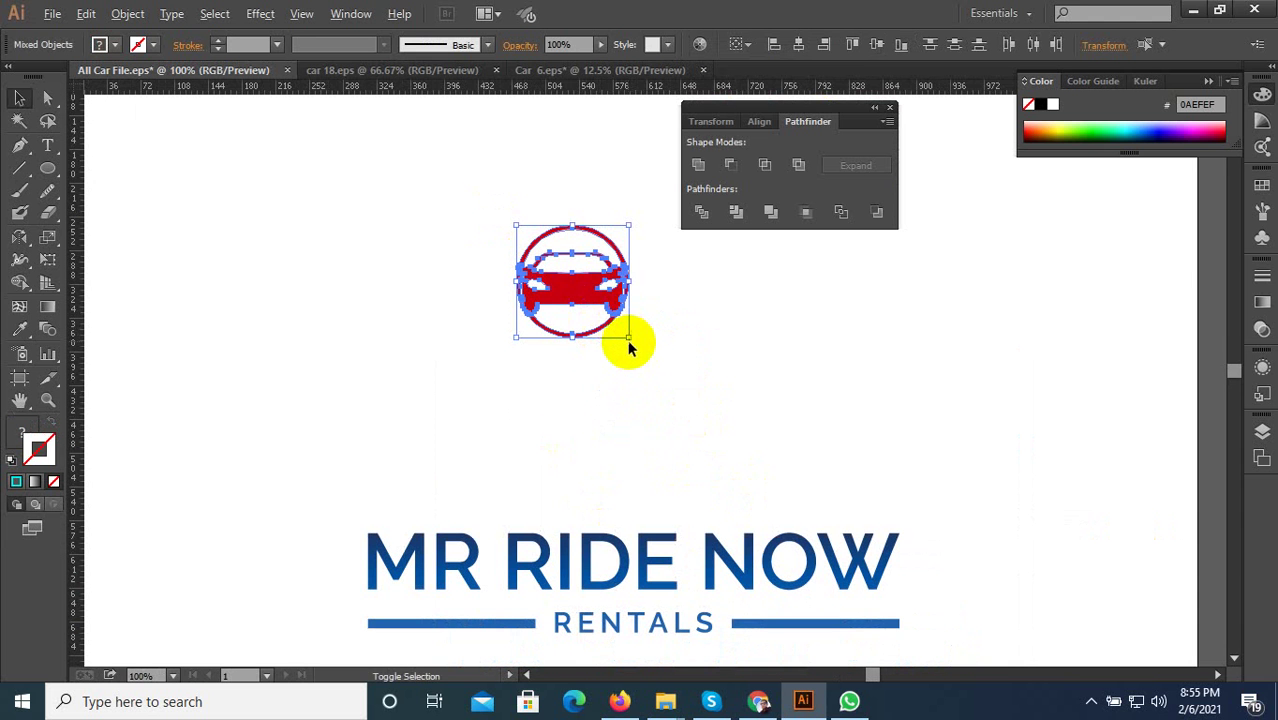
Enlarge the pasted emblem proportionally, centre it above the MR RIDE NOW wordmark and group its pieces.
left_click_drag(629, 339, 700, 415)
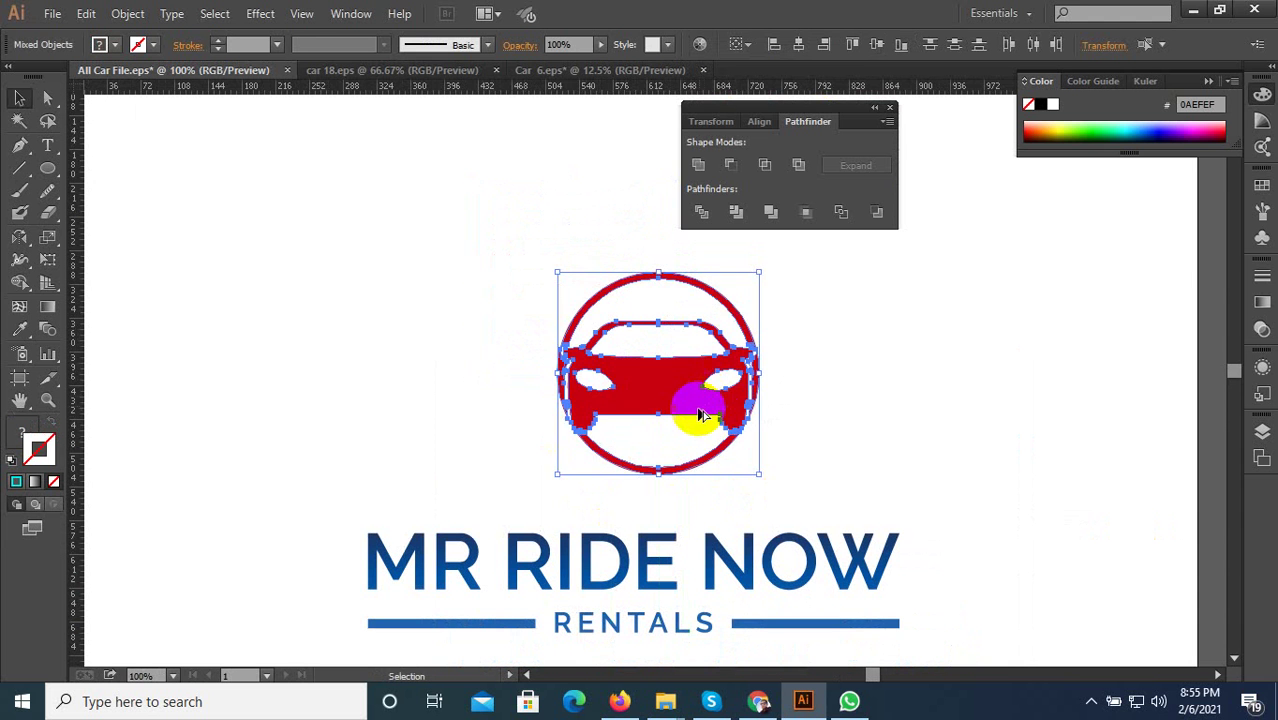
scroll(700, 415, "down", 1)
left_click_drag(737, 453, 750, 465)
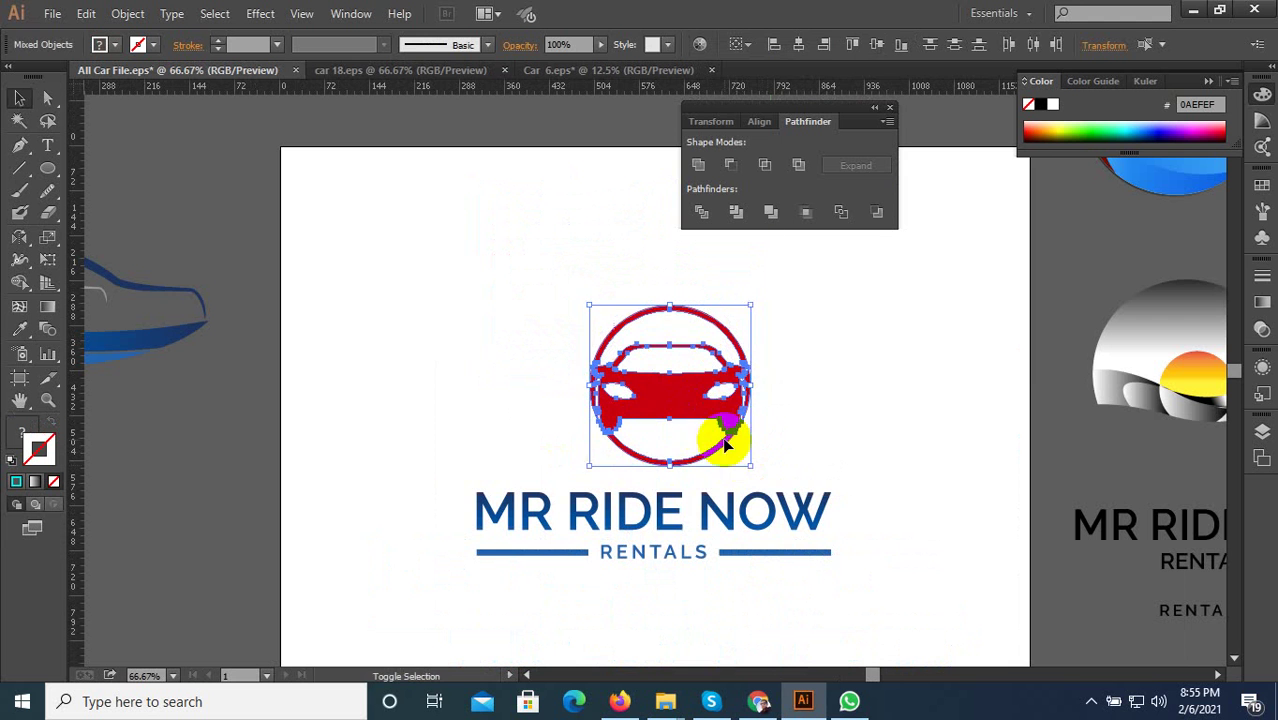
left_click_drag(695, 412, 675, 403)
right_click(668, 396)
left_click(718, 483)
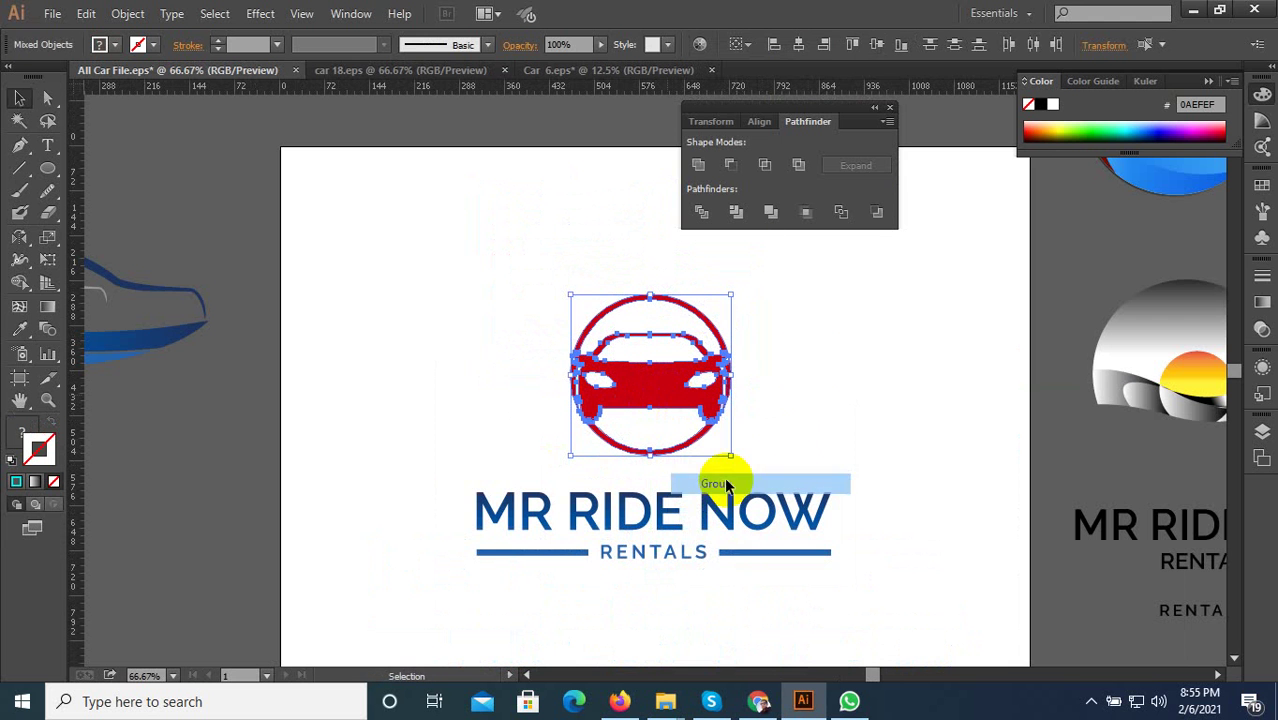
Try the yellow-orange gradient sampled from the sun in the grey dome artwork as the emblem's fill.
left_click(33, 333)
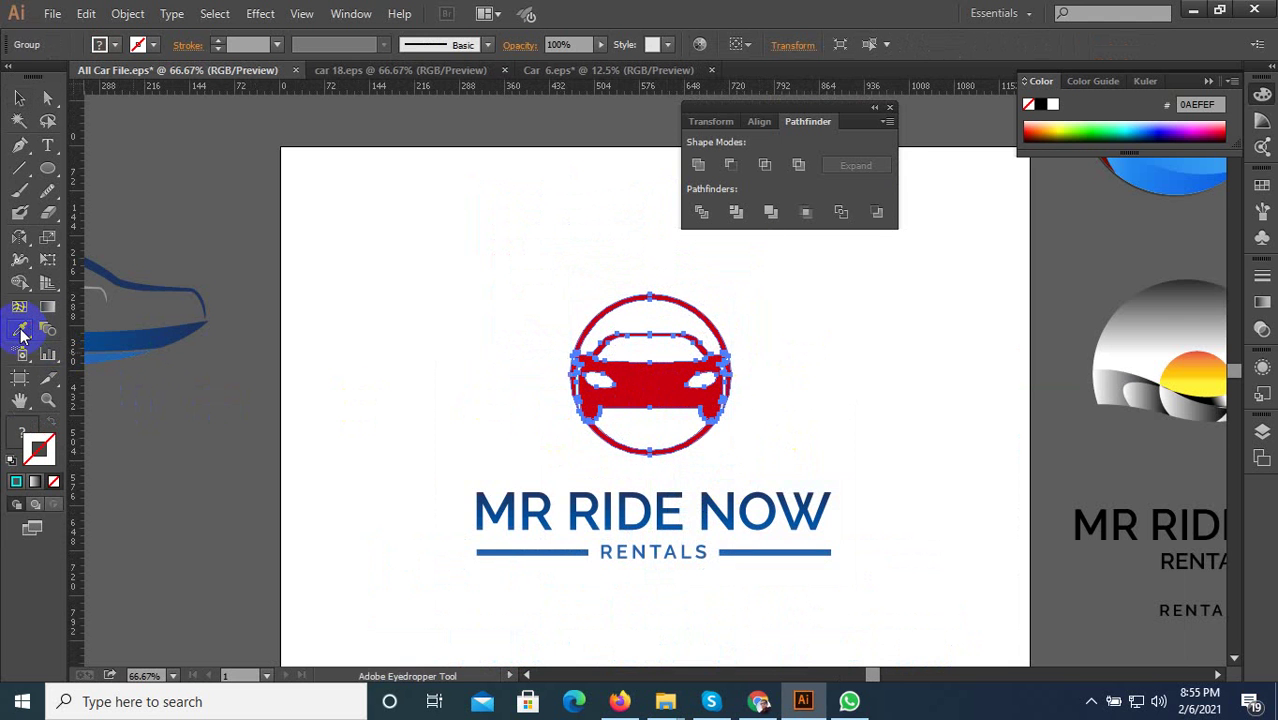
scroll(300, 350, "down", 2)
left_click(719, 362)
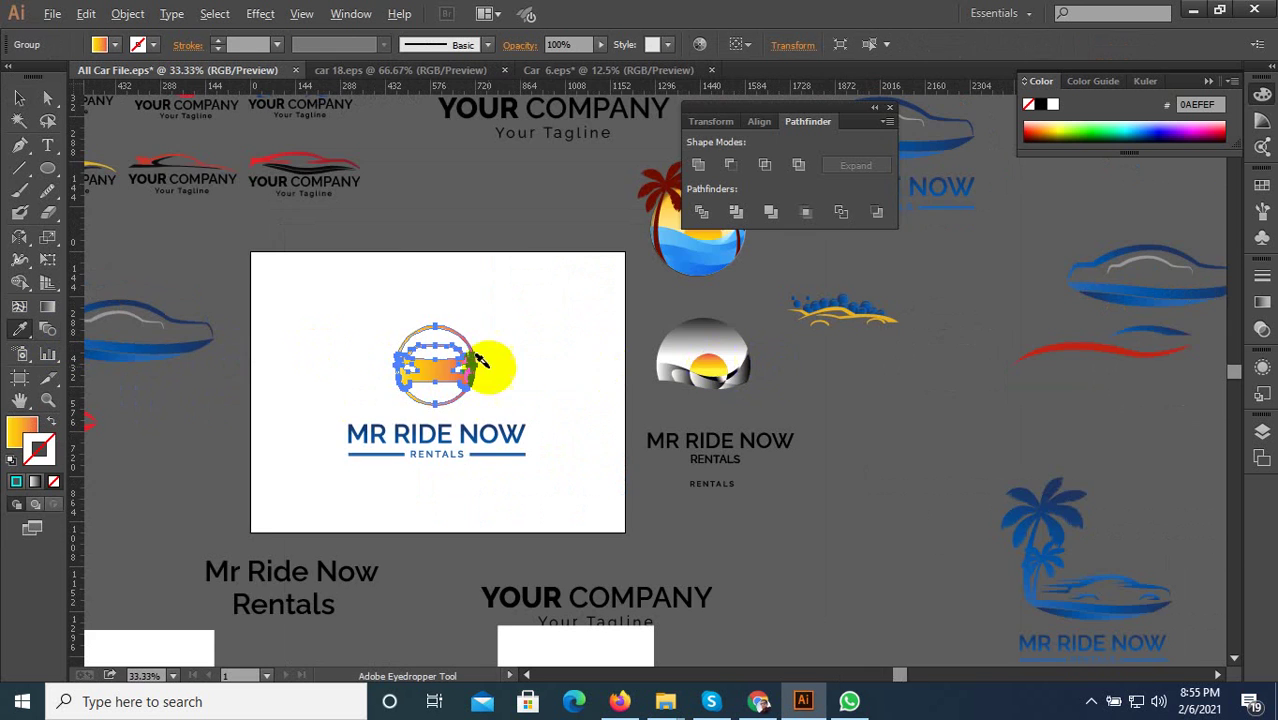
scroll(421, 368, "up", 3)
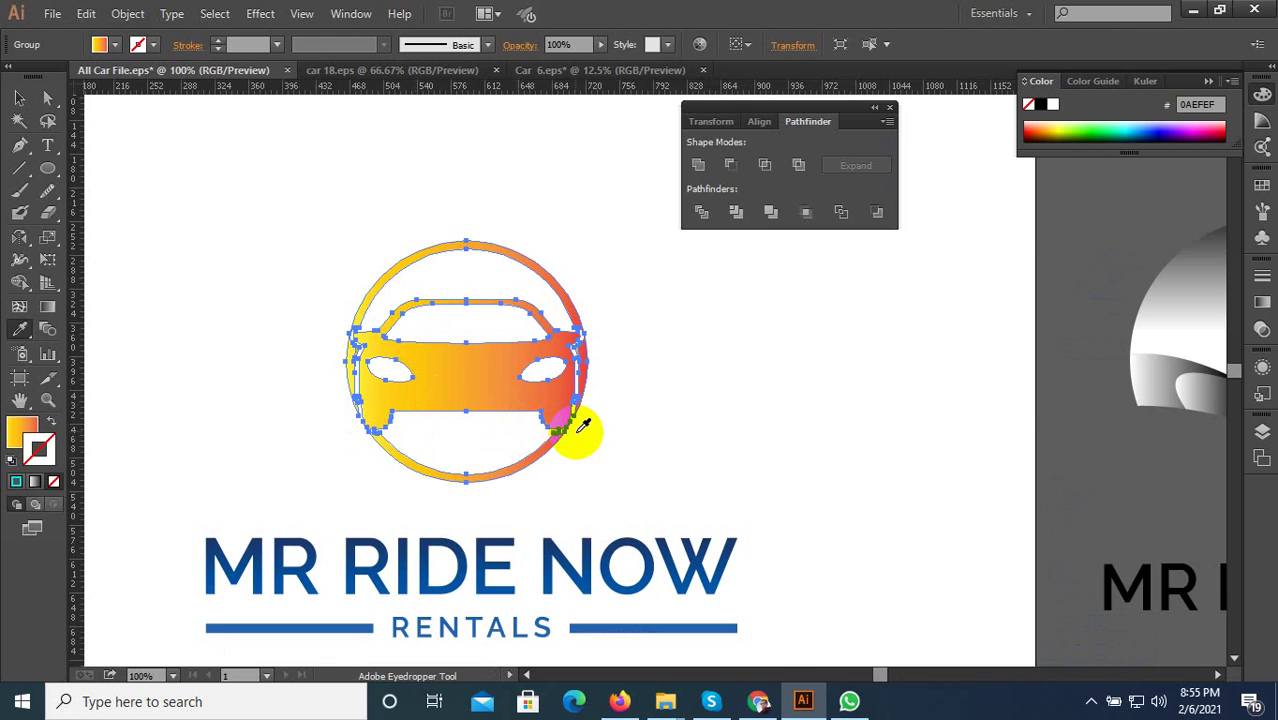
scroll(600, 450, "down", 3)
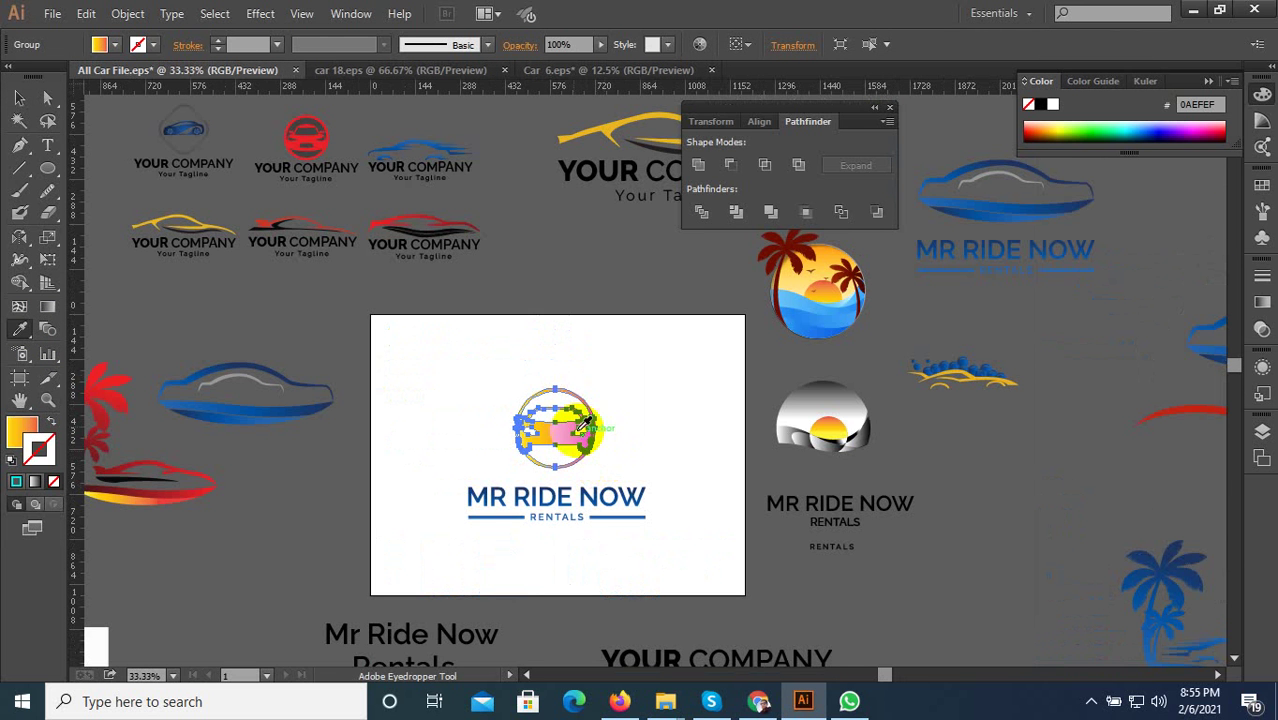
left_click(1093, 702)
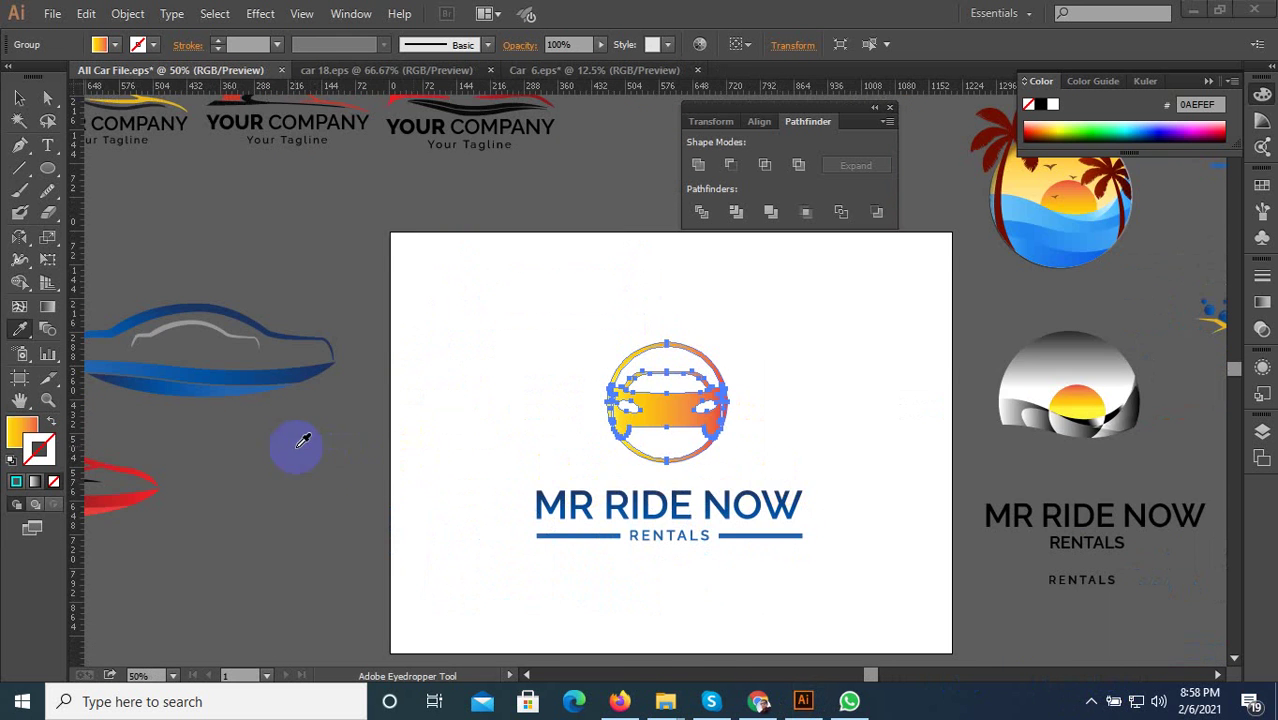
Fill the grouped car emblem with the dark red gradient sampled from the red palm tree artwork.
scroll(303, 440, "down", 2)
scroll(190, 455, "up", 1)
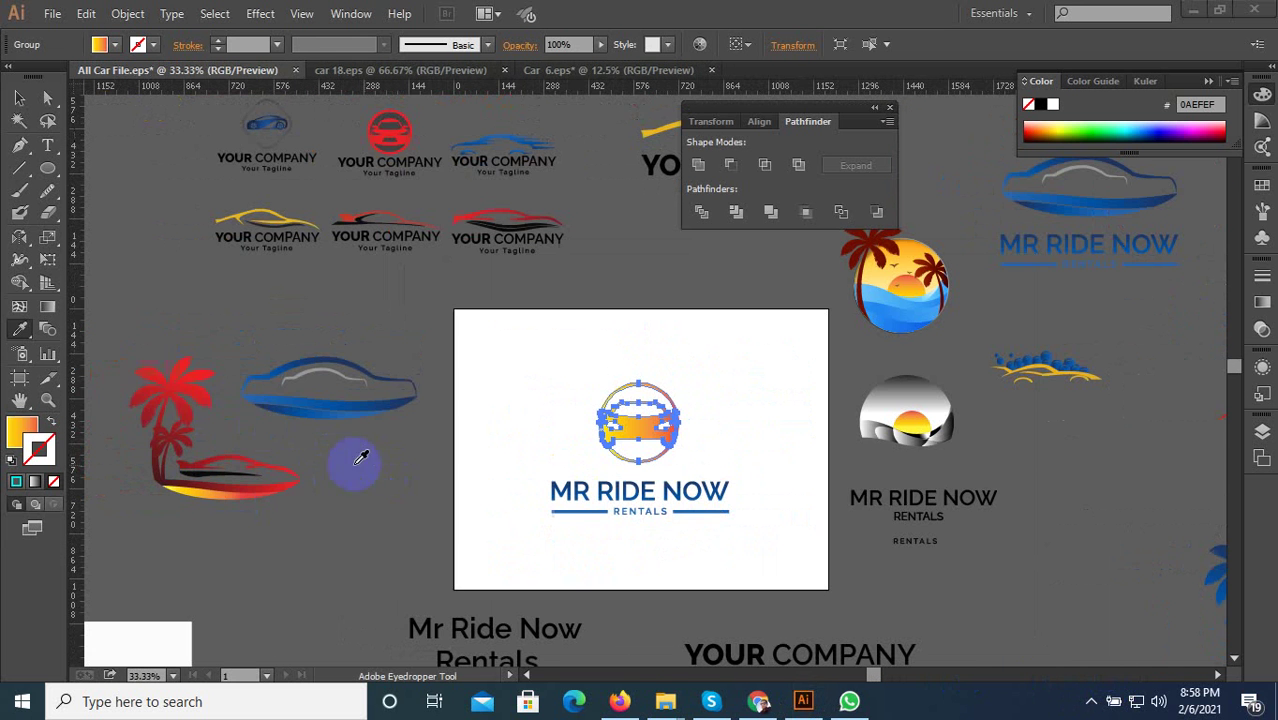
left_click(180, 380)
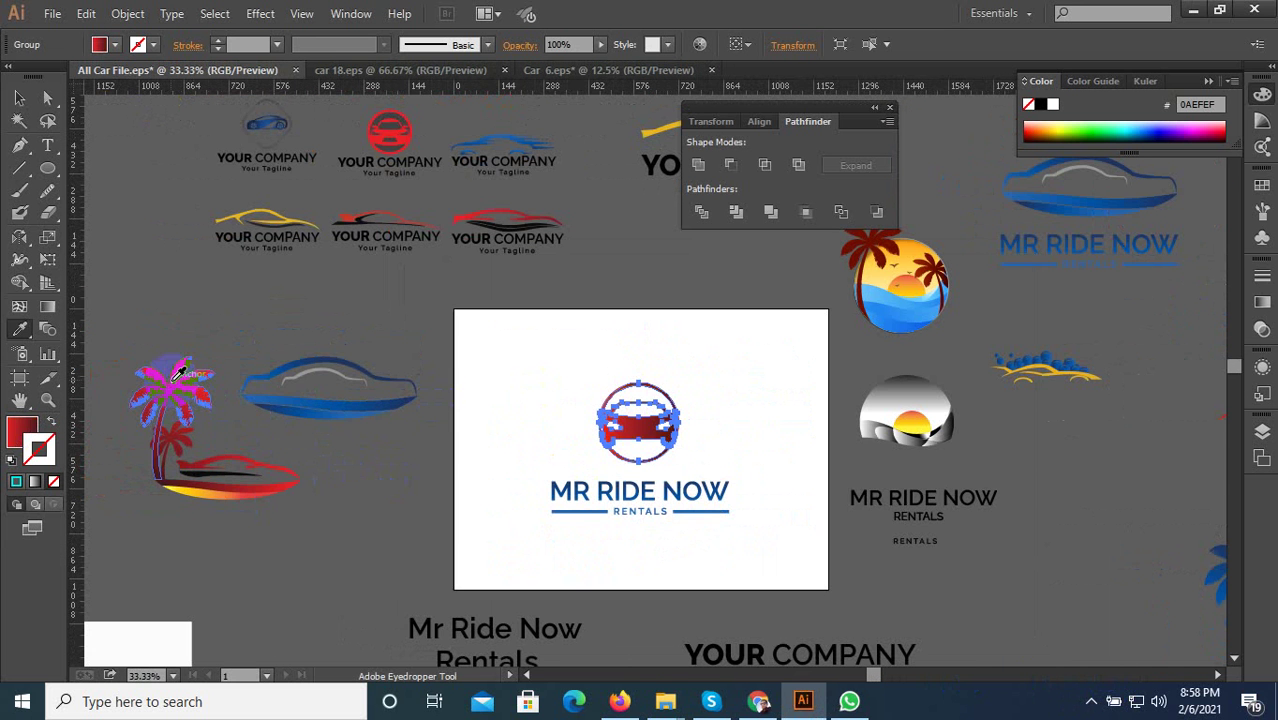
scroll(672, 402, "up", 2)
left_click(19, 97)
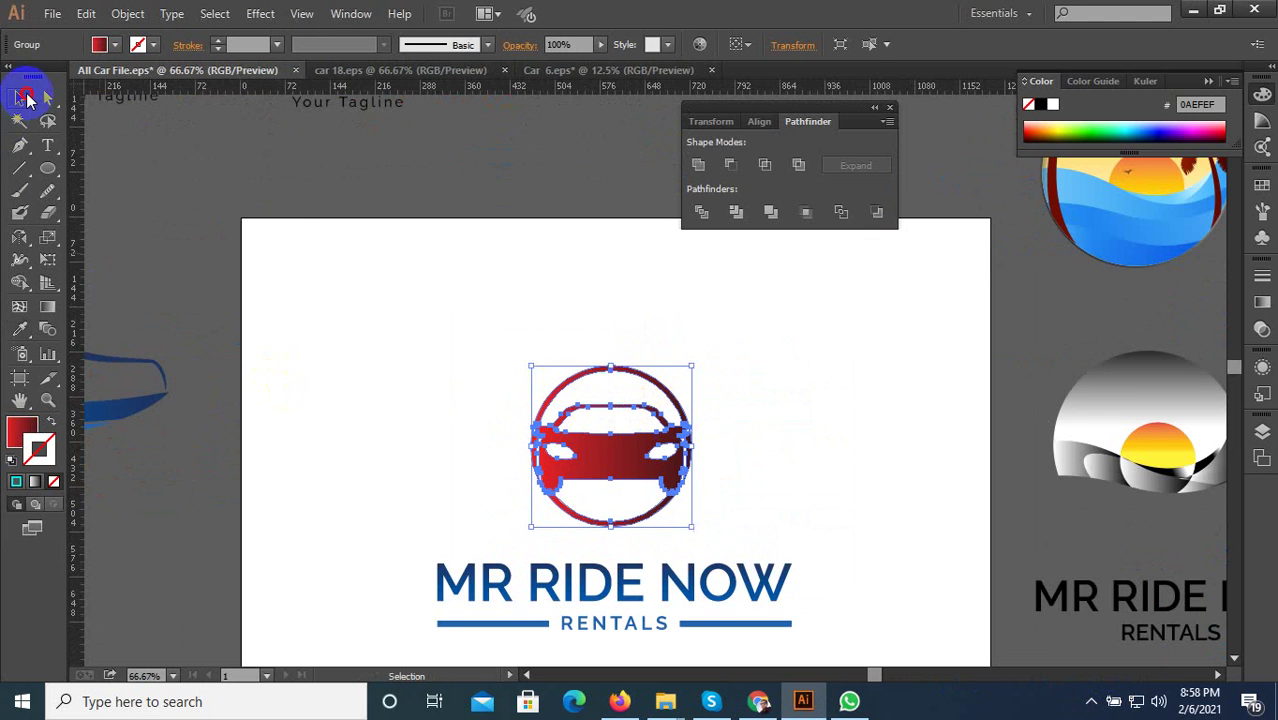
left_click(912, 426)
left_click_drag(812, 380, 600, 475)
scroll(730, 429, "down", 1)
left_click(757, 489)
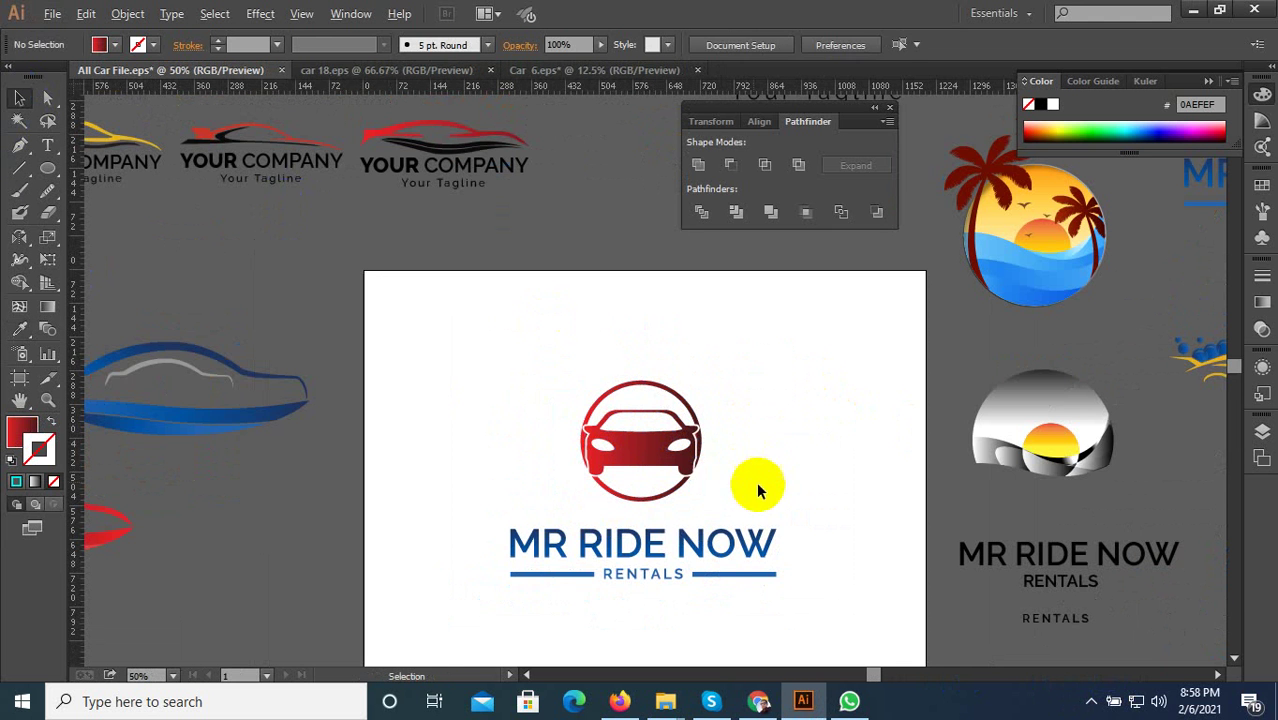
Apply the emblem's dark red gradient to the MR RIDE NOW RENTALS wordmark and its lines.
left_click_drag(499, 622, 495, 618)
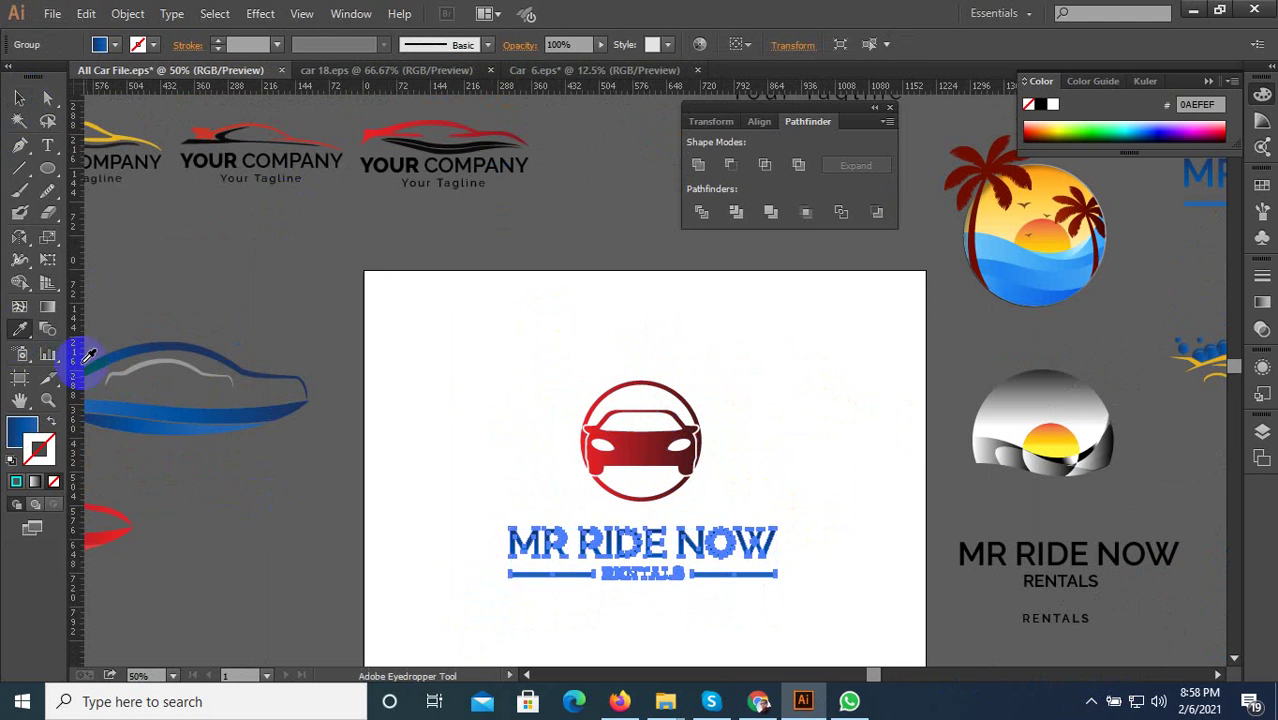
scroll(590, 464, "up", 1)
left_click(620, 455)
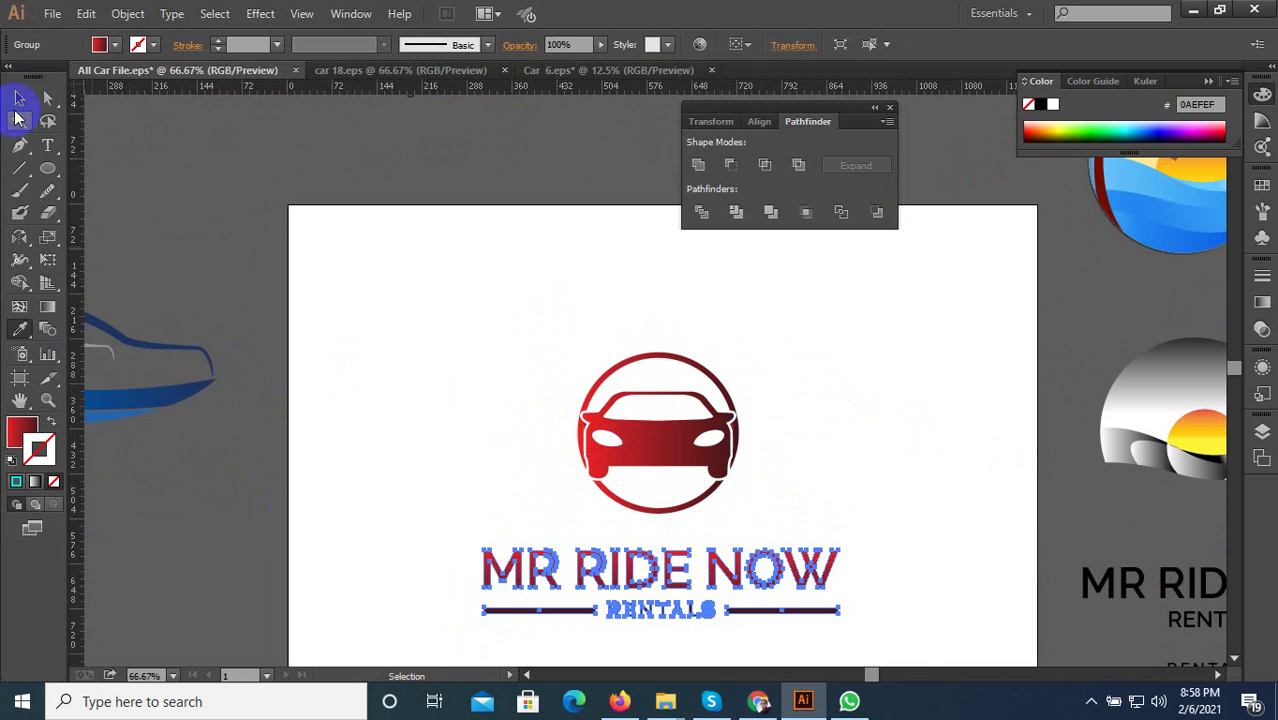
left_click(19, 99)
left_click(251, 191)
Enlarge the car emblem proportionally to about 306 px wide, keeping it centred above the wordmark.
left_click_drag(805, 340, 562, 491)
right_click(616, 447)
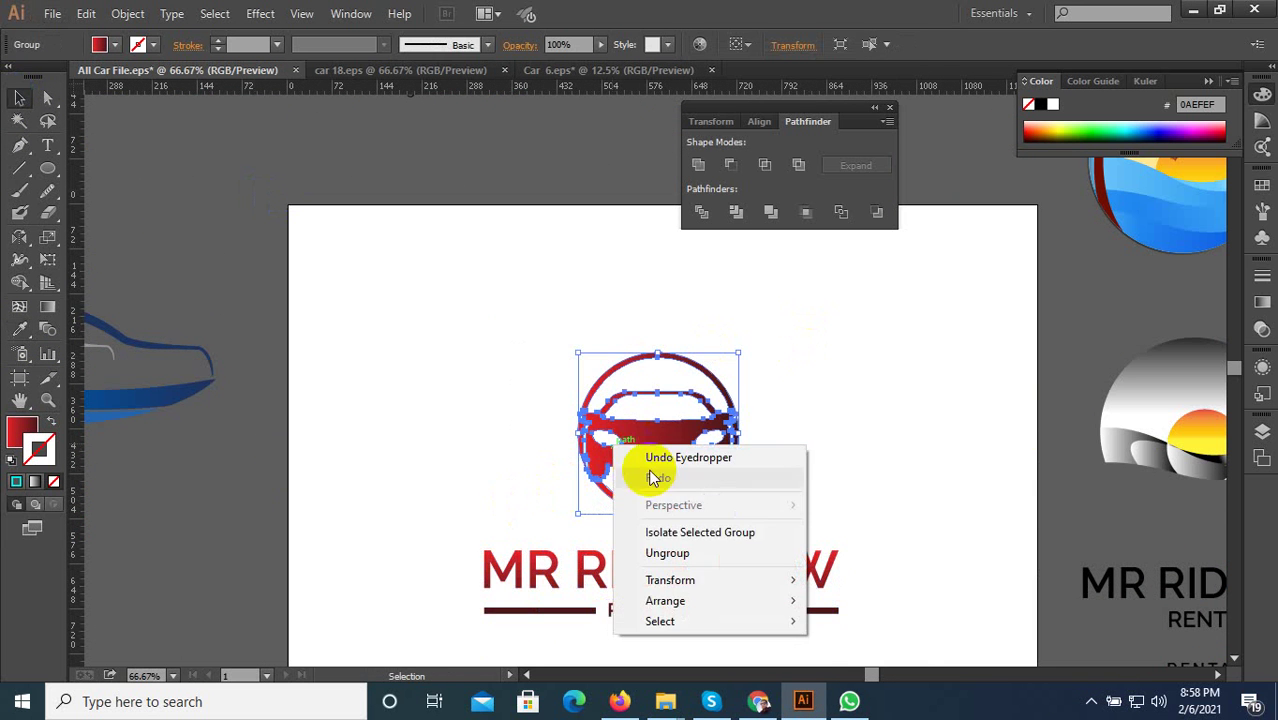
left_click(476, 333)
scroll(688, 401, "down", 2)
left_click_drag(742, 356, 628, 532)
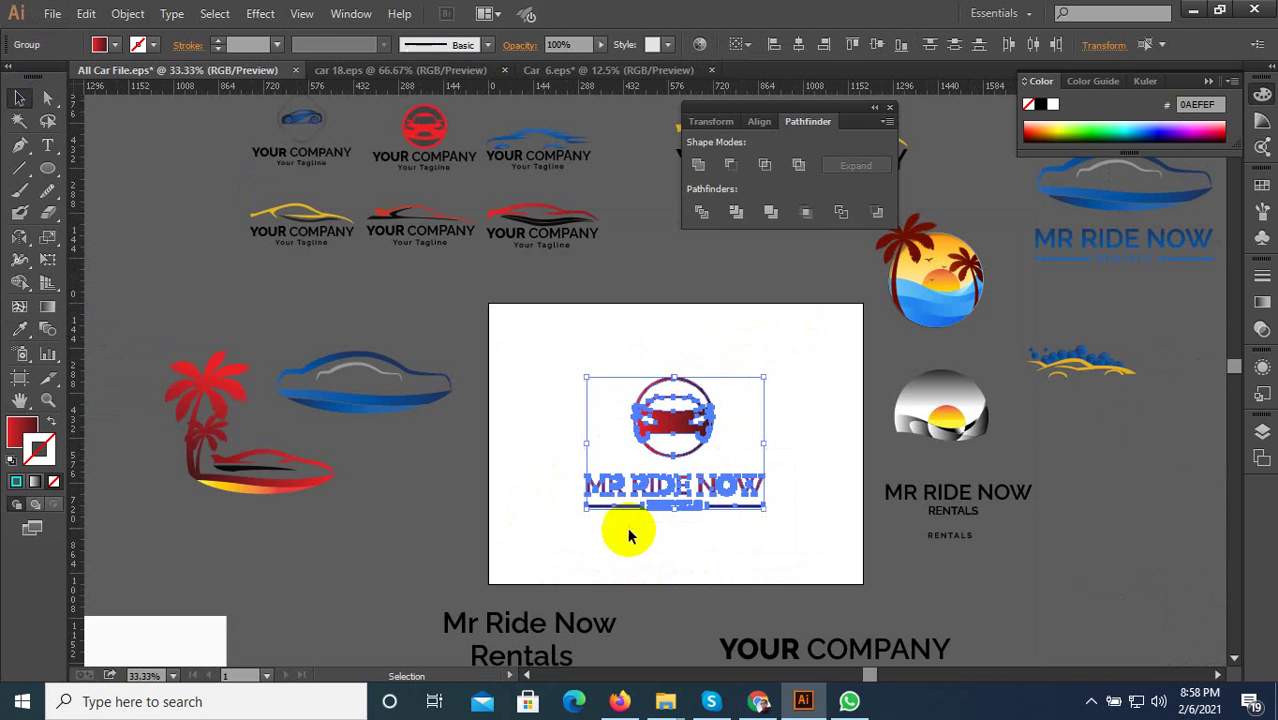
left_click(748, 470, "shift")
scroll(713, 451, "up", 2)
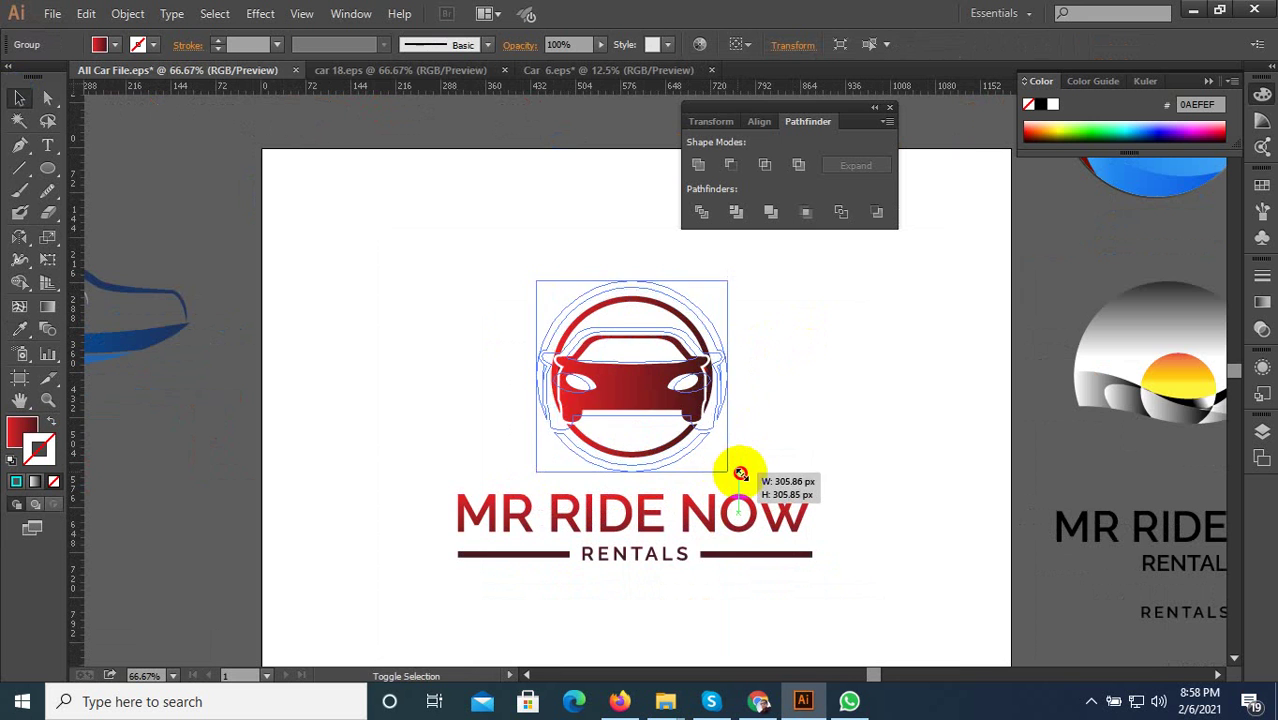
left_click(765, 360)
scroll(782, 348, "down", 2)
left_click_drag(782, 348, 705, 348)
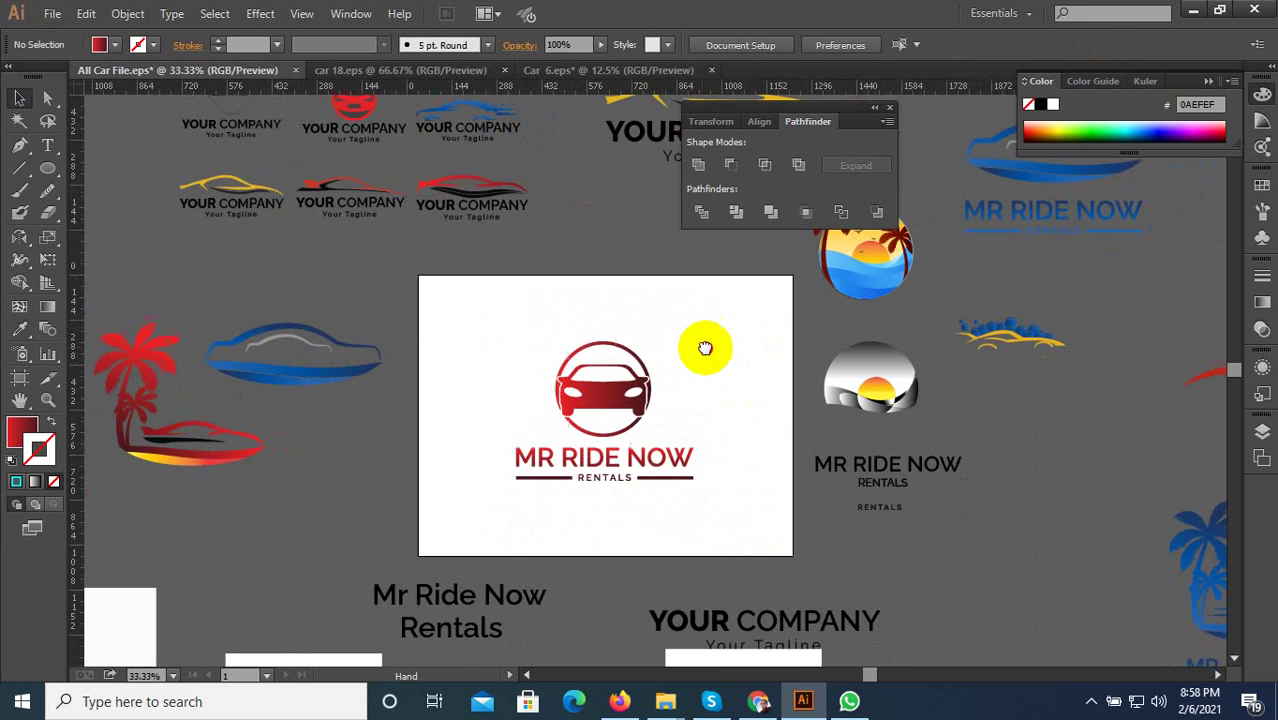
scroll(730, 421, "up", 1)
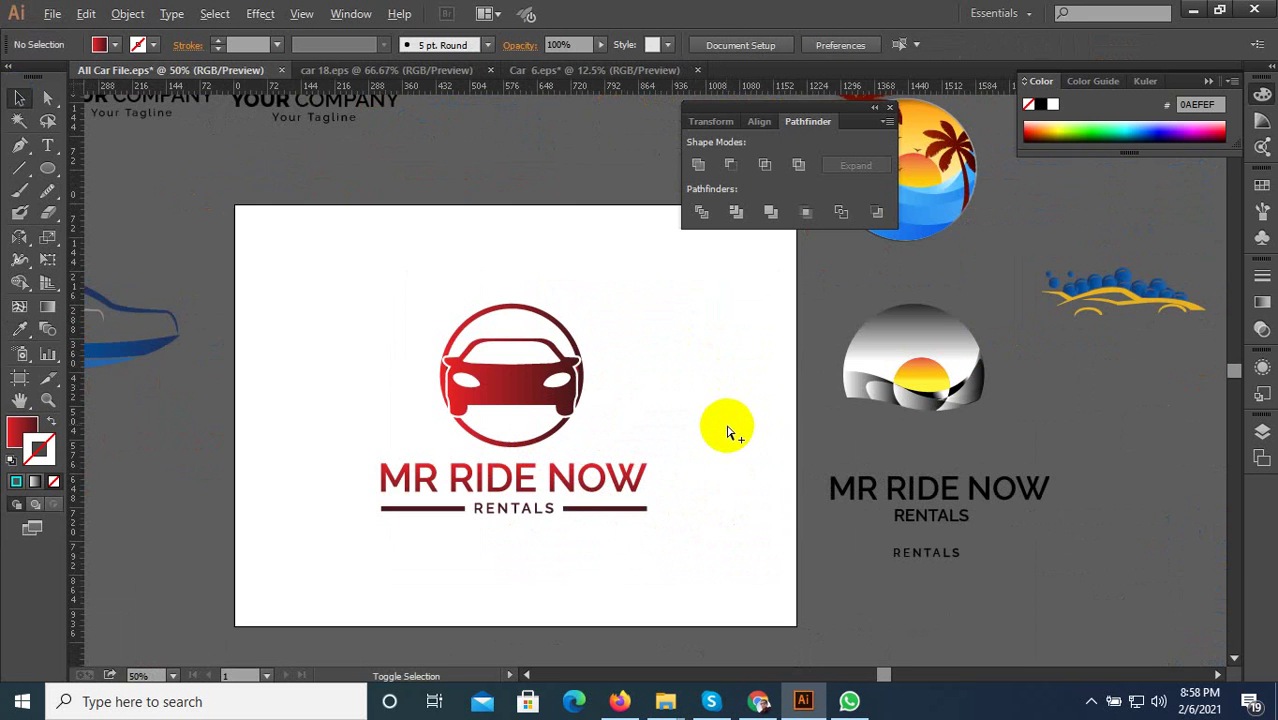
Export the artboard for web as a JPEG High image named Car-4 in the 2021 folder.
key("ctrl+alt+shift+s")
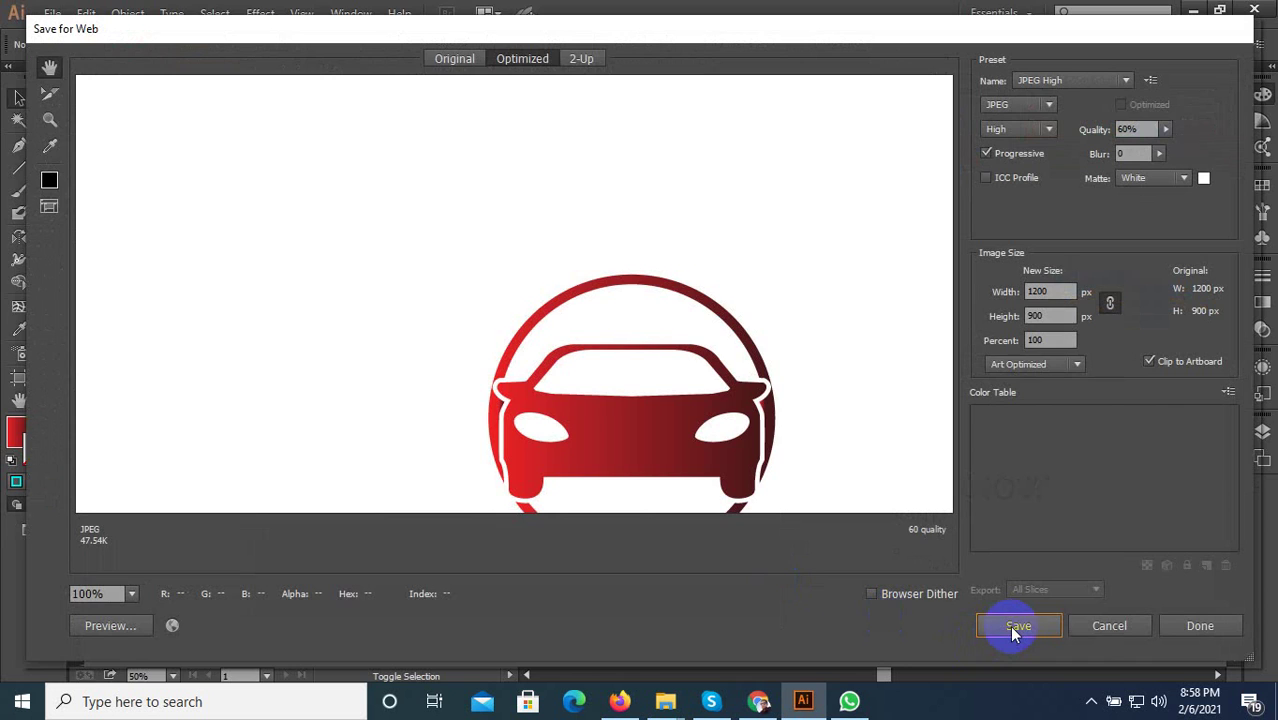
left_click(1015, 628)
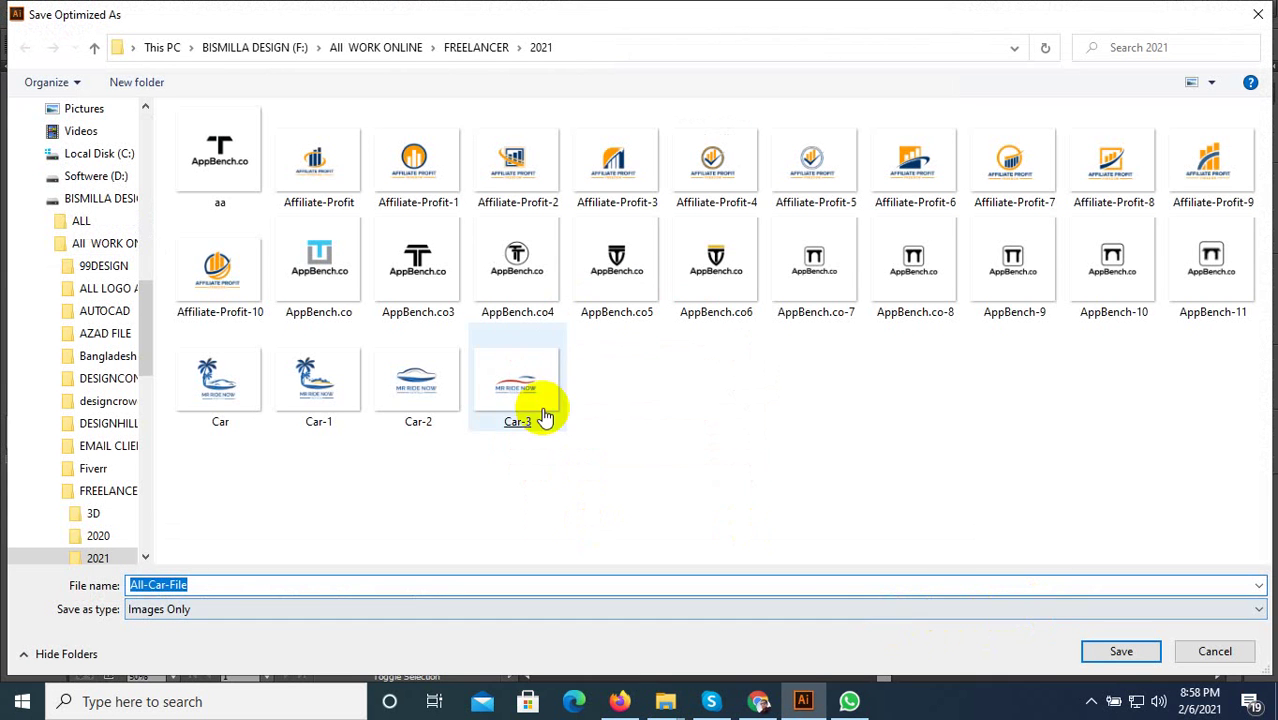
left_click(545, 418)
left_click(189, 591)
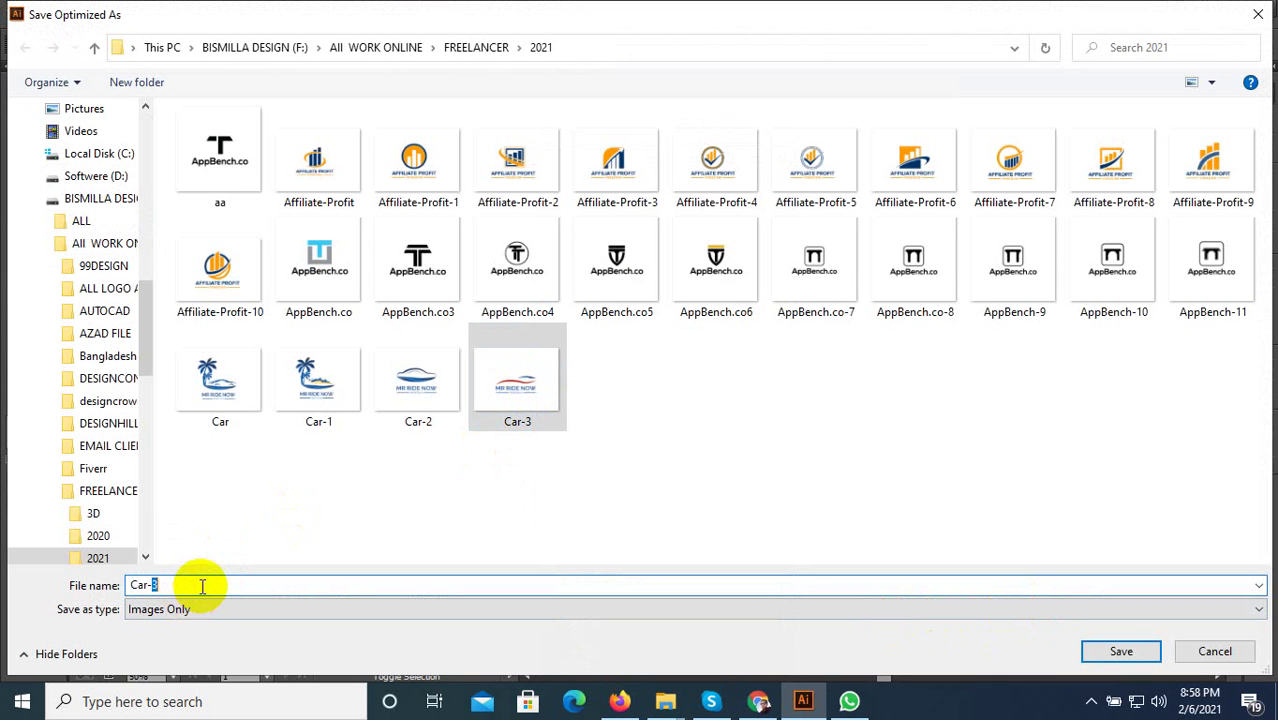
type("4")
double_click(214, 583)
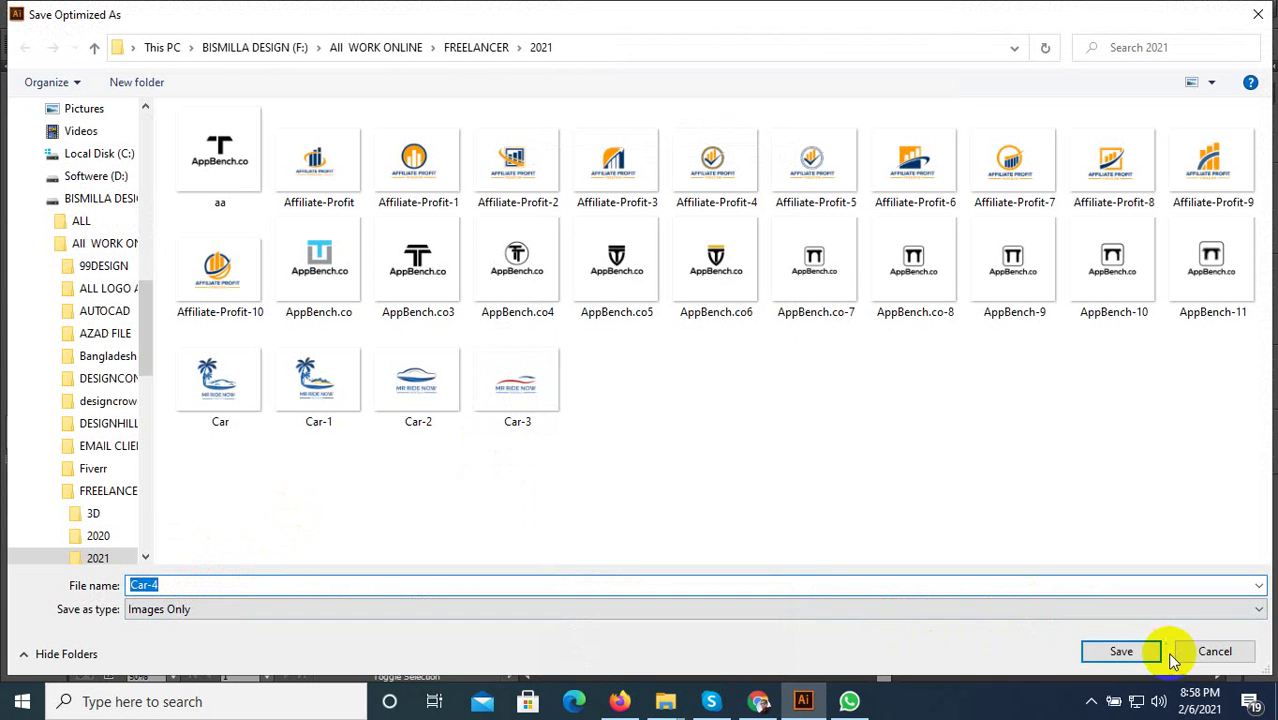
left_click(1124, 650)
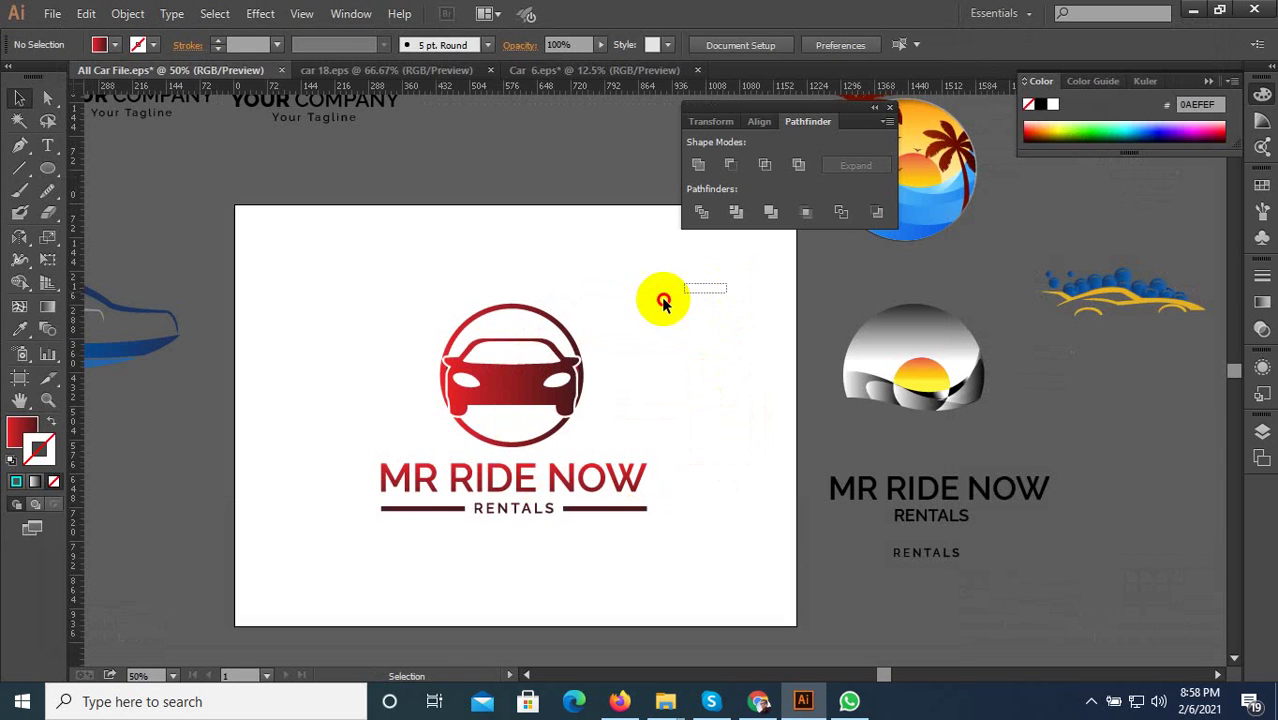
Replace the red and blue swoosh in car 18.eps with a copy of the red gradient car emblem, placed above YOUR COMPANY.
left_click(500, 441)
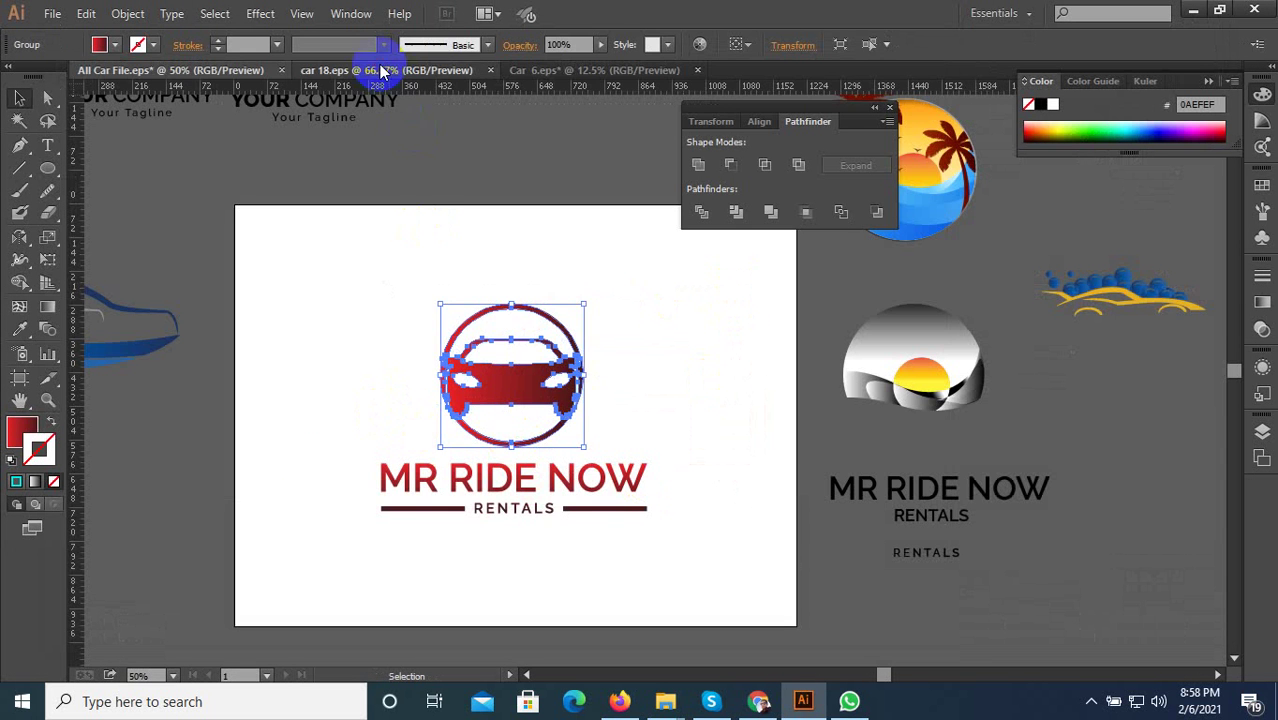
left_click(382, 72)
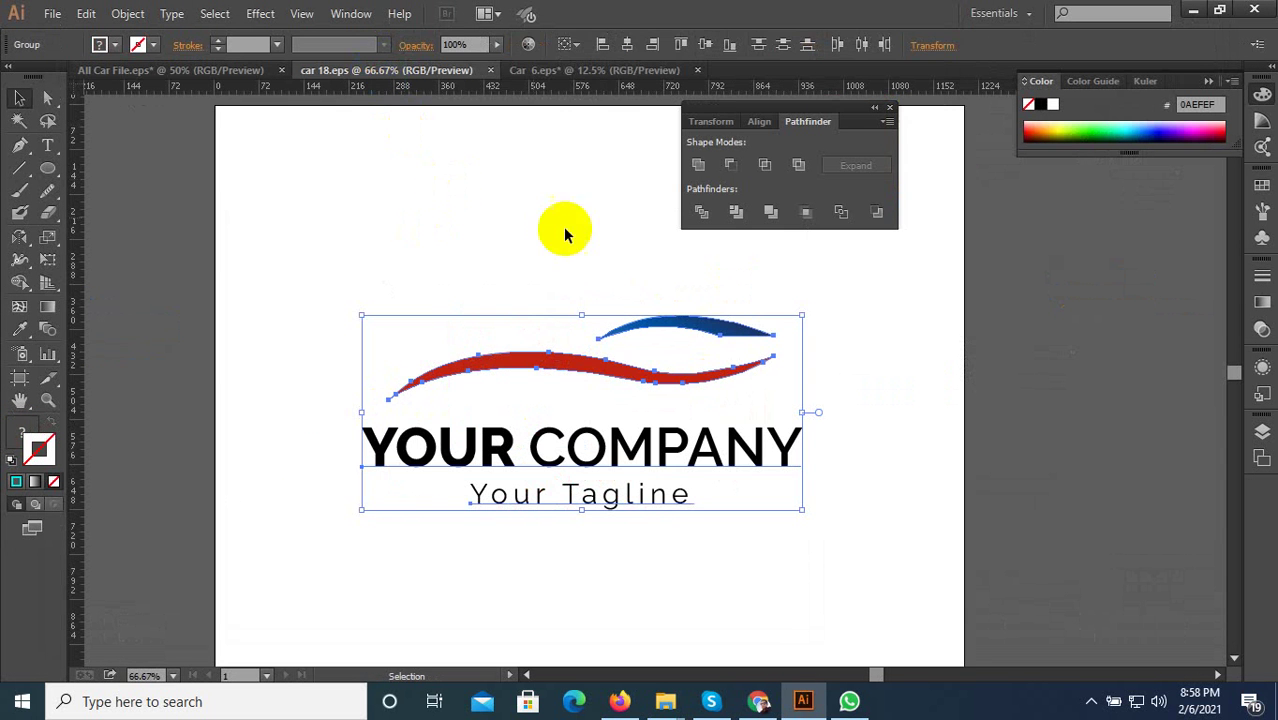
left_click_drag(756, 251, 528, 393)
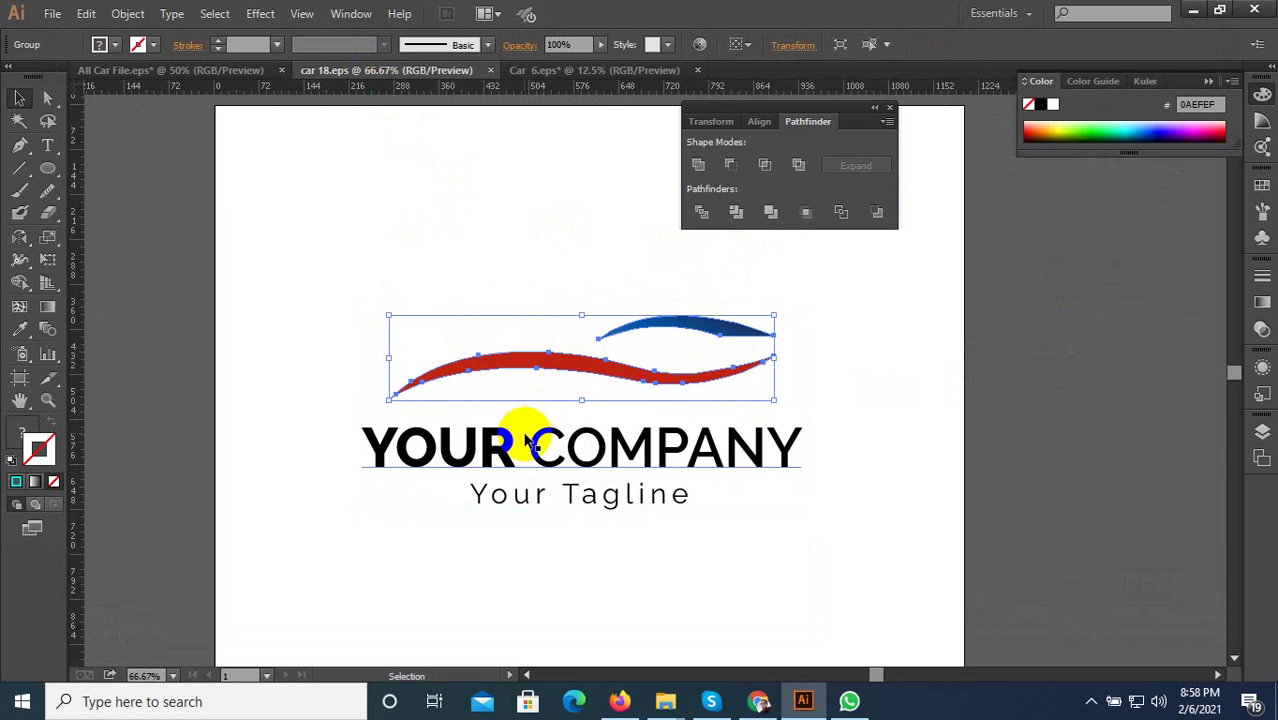
key("Delete")
key("ctrl+v")
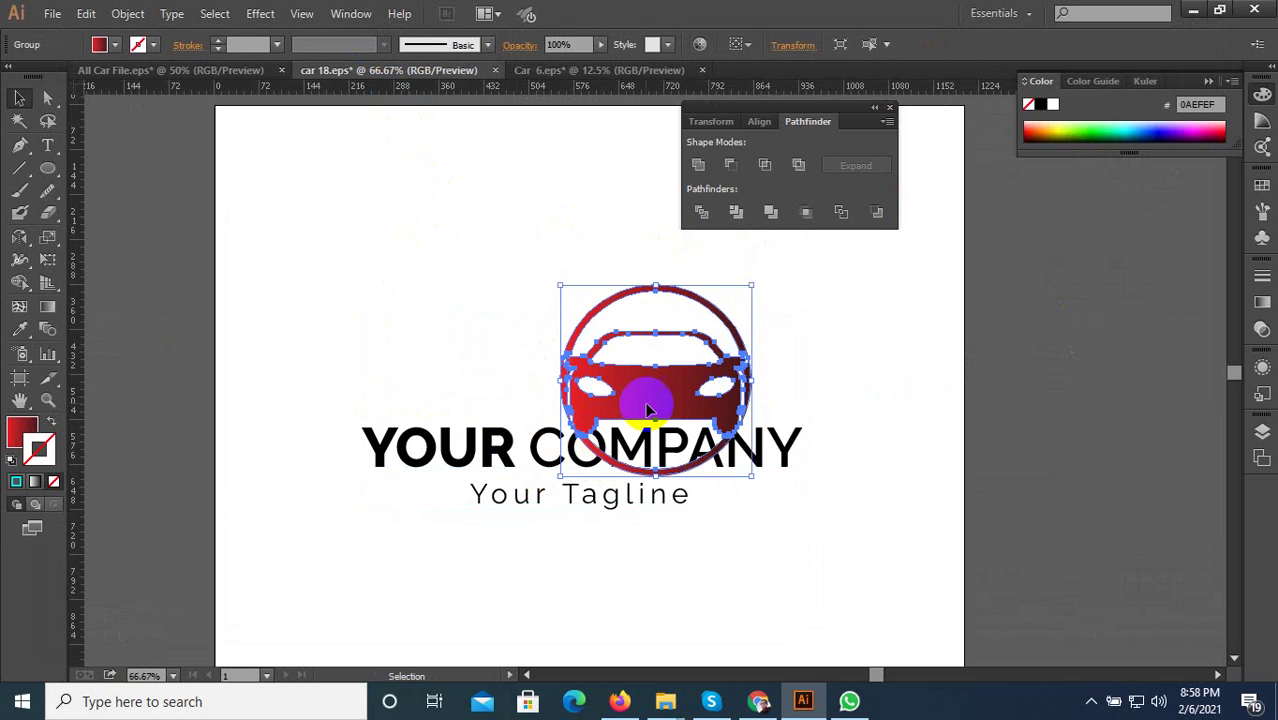
left_click_drag(653, 410, 583, 357)
Move the emblem and both text lines together slightly down to centre the logo vertically on the artboard.
key("ctrl+minus")
key("ctrl+plus")
key("ctrl+minus")
key("ctrl+minus")
left_click_drag(719, 331, 492, 595)
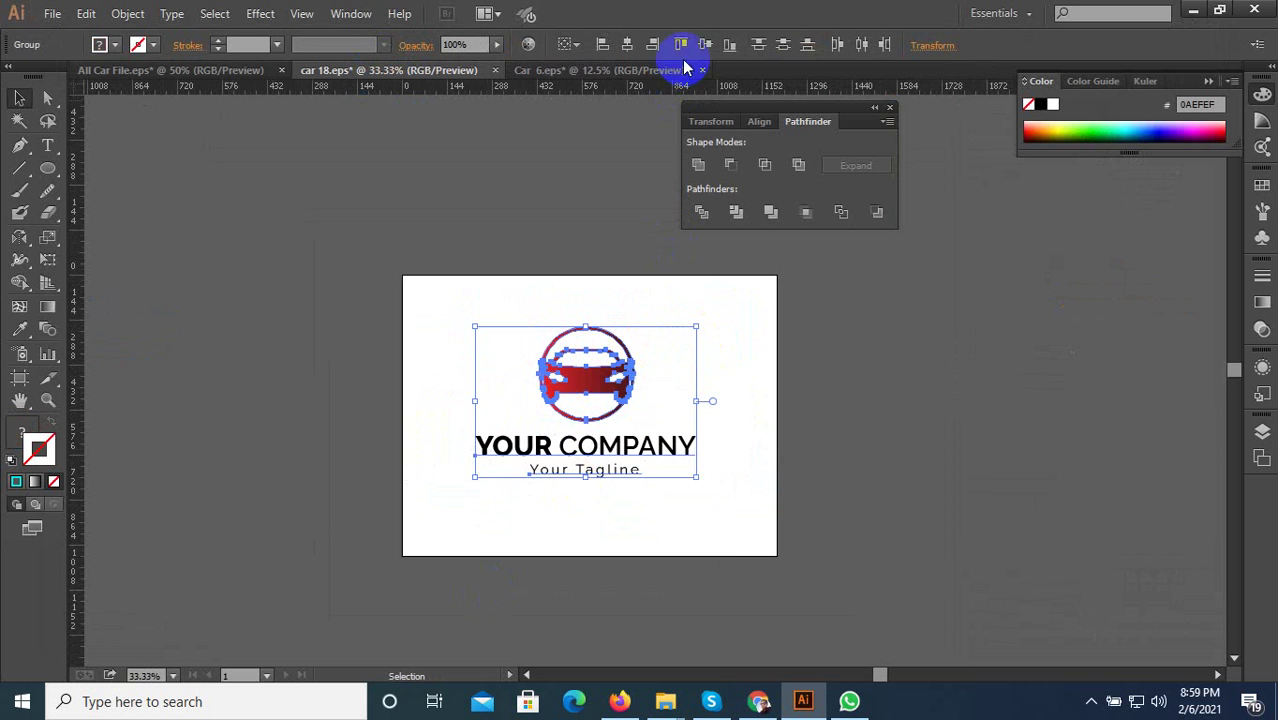
left_click_drag(679, 330, 519, 535)
key("ctrl+plus")
left_click_drag(591, 441, 587, 463)
left_click(755, 485)
key("ctrl+minus")
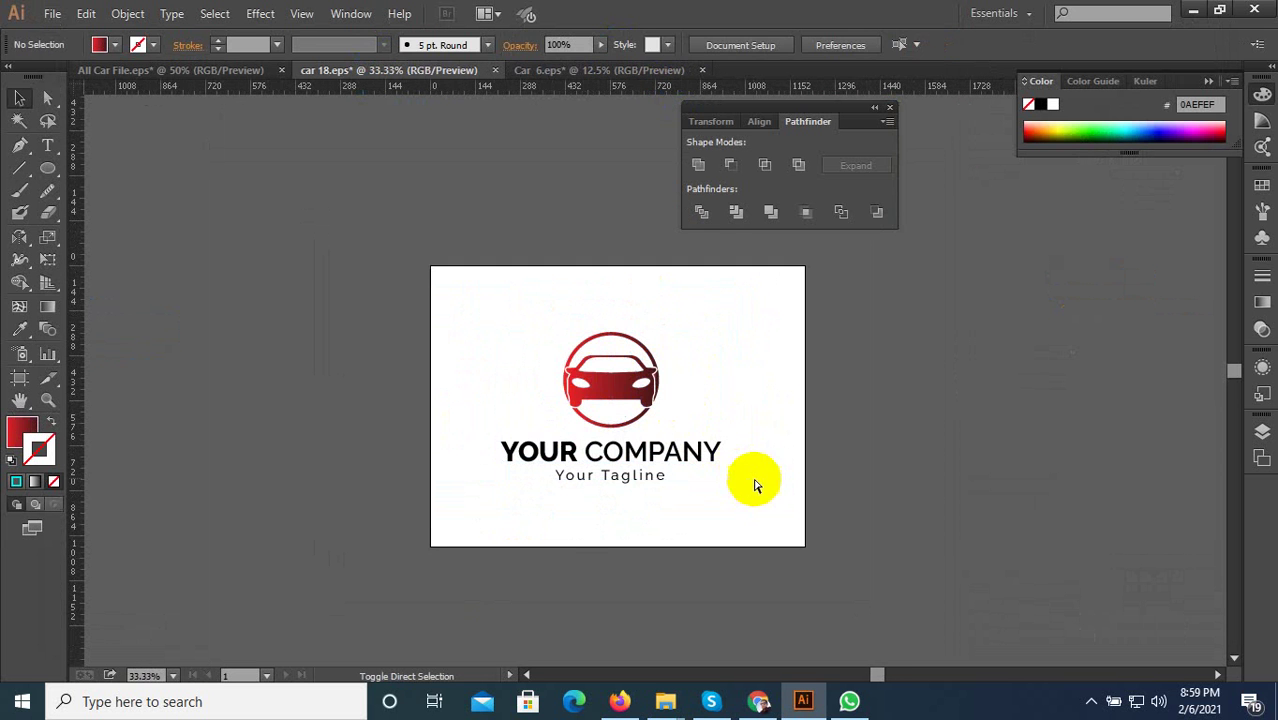
Save the document as a new Illustrator EPS file named car 19 in the UPLABS CAR folder.
key("ctrl+shift+s")
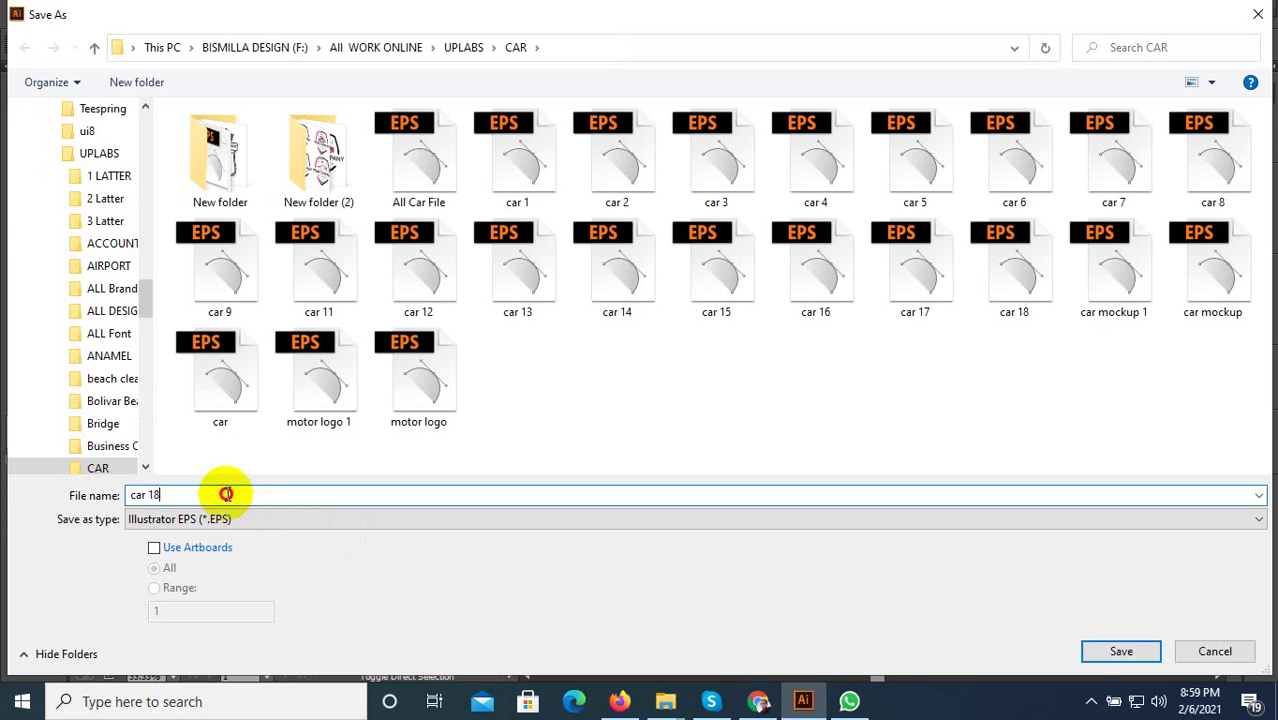
left_click_drag(153, 494, 242, 494)
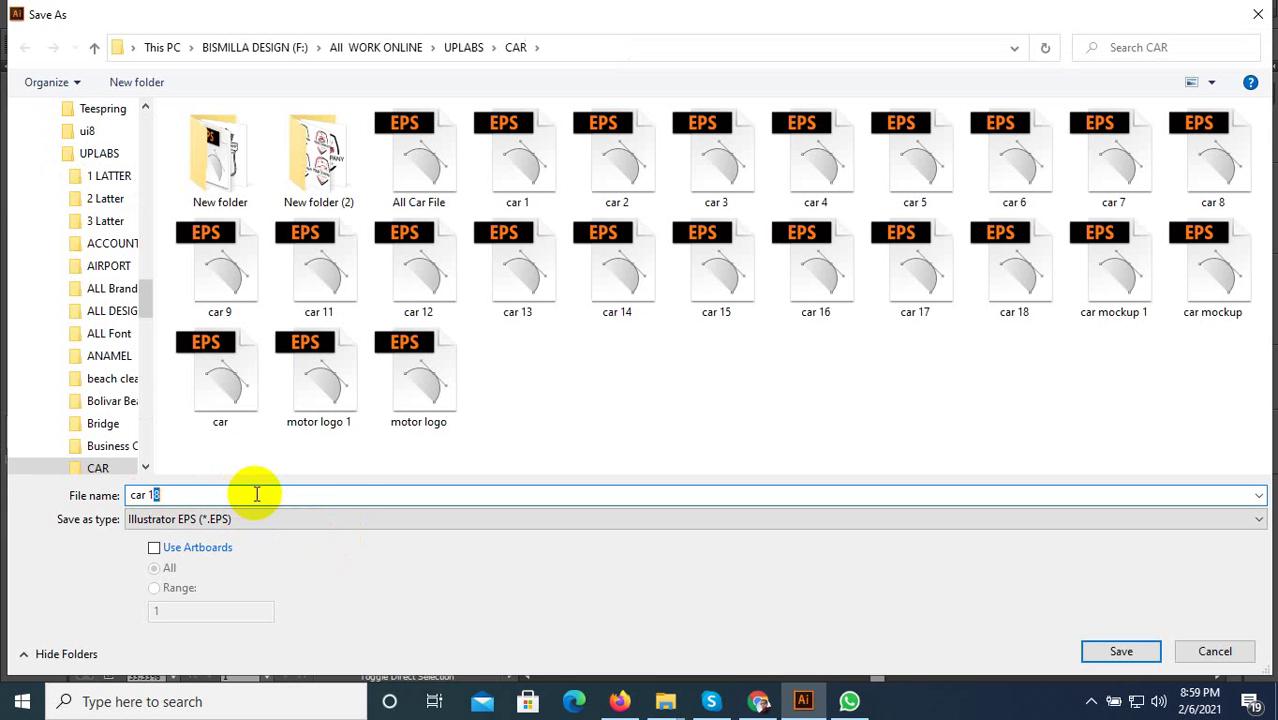
left_click(1121, 651)
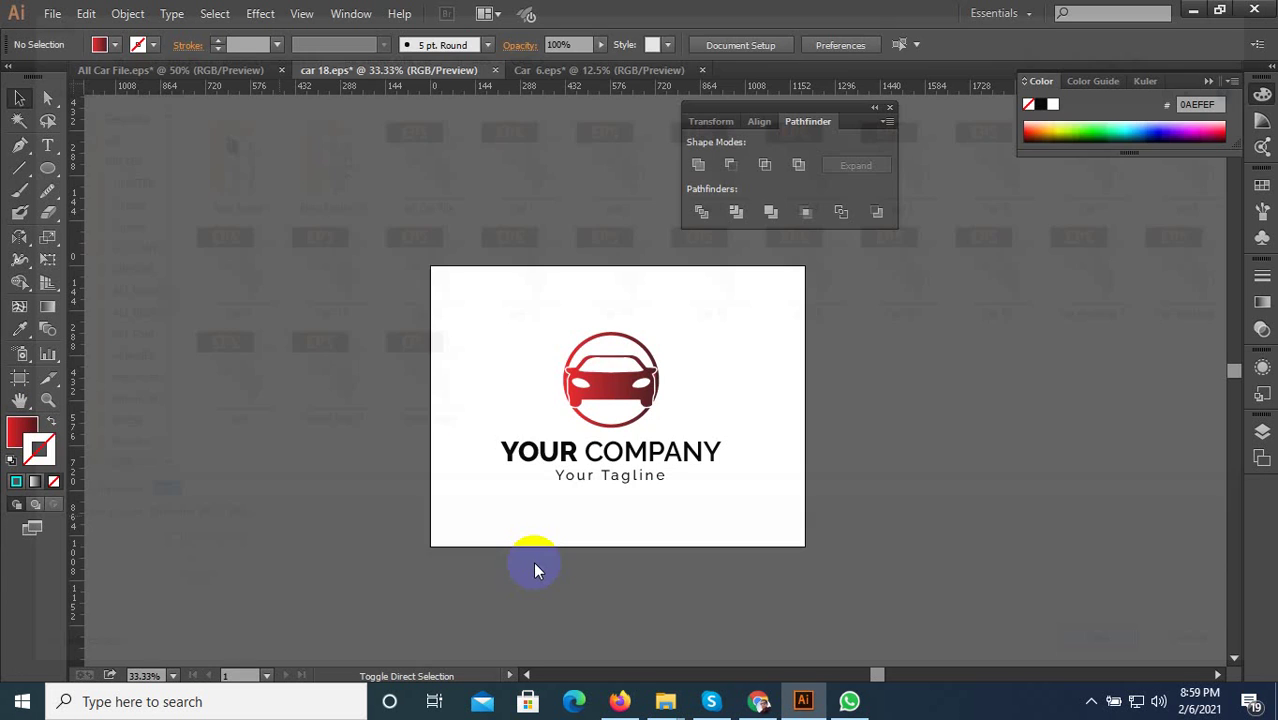
left_click(705, 605)
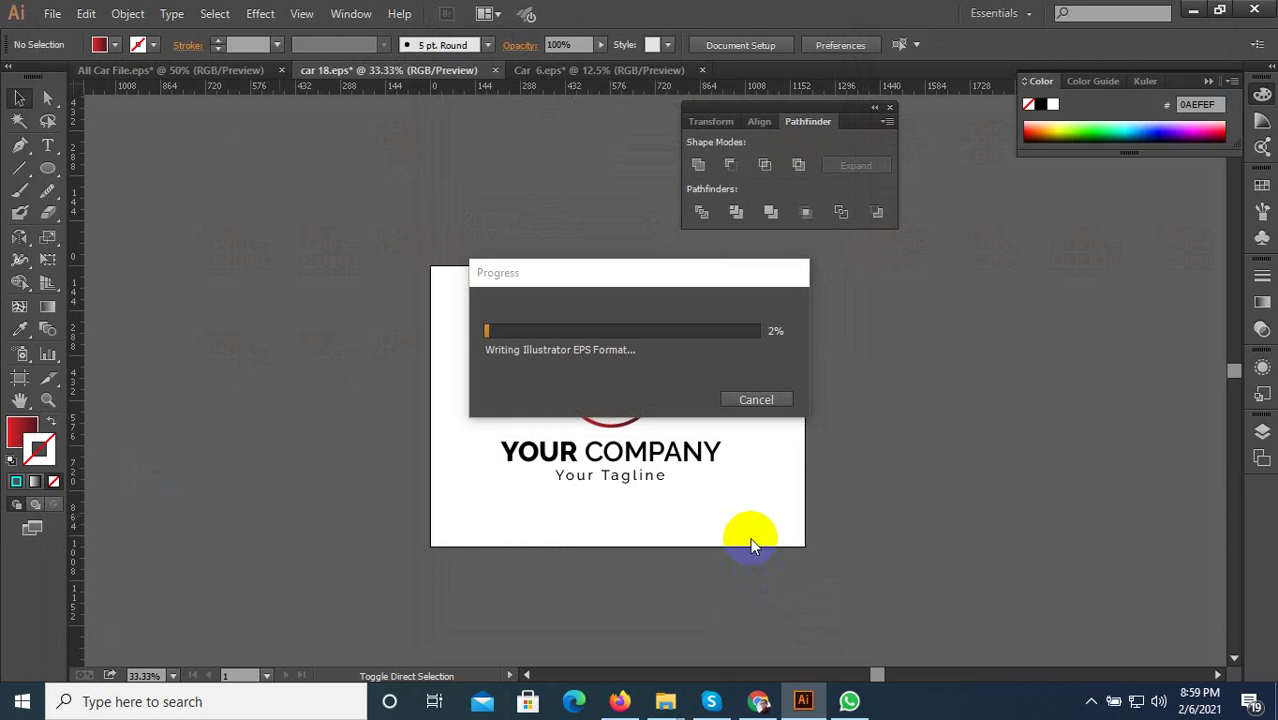
Copy the complete YOUR COMPANY car logo from car 19.eps into the Car 6.eps document with the light grey gradient background.
left_click_drag(763, 545, 452, 336)
key("ctrl+c")
left_click(549, 72)
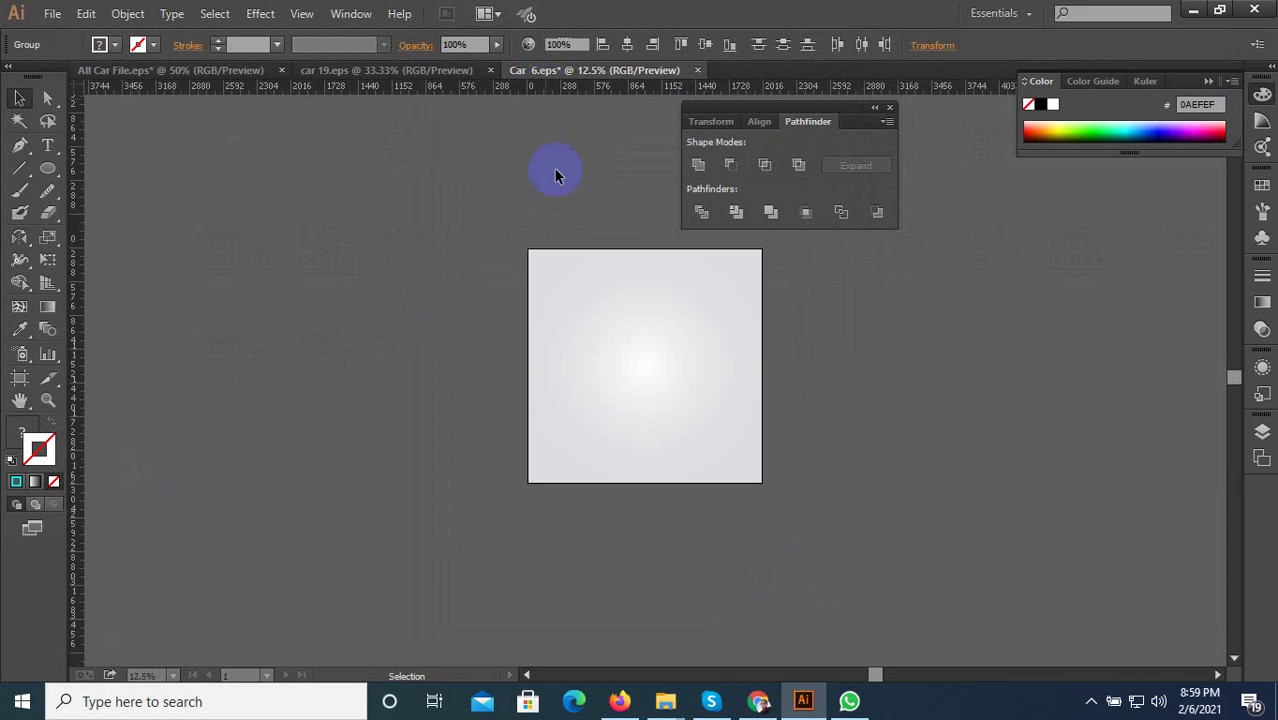
key("ctrl+v")
key("ctrl+equal")
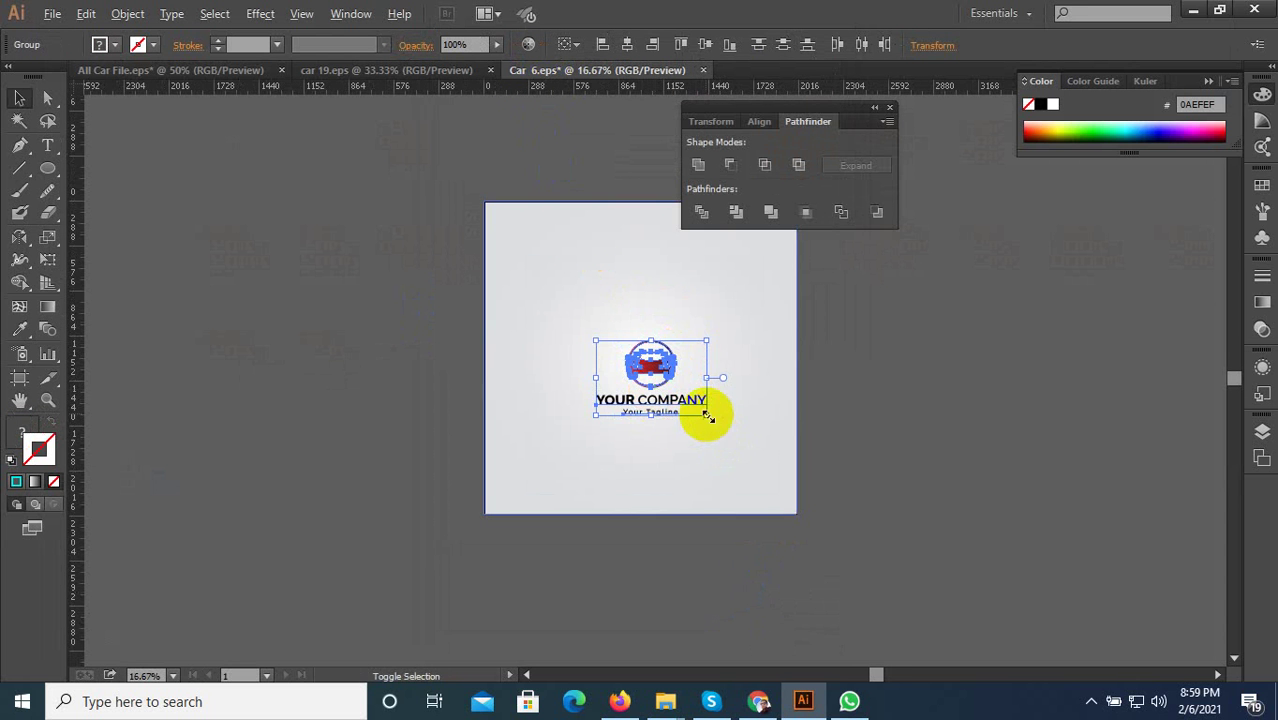
Enlarge the pasted logo proportionally, centre it on the grey background and convert its text to outlines.
left_click_drag(707, 416, 753, 446)
left_click_drag(668, 418, 655, 408)
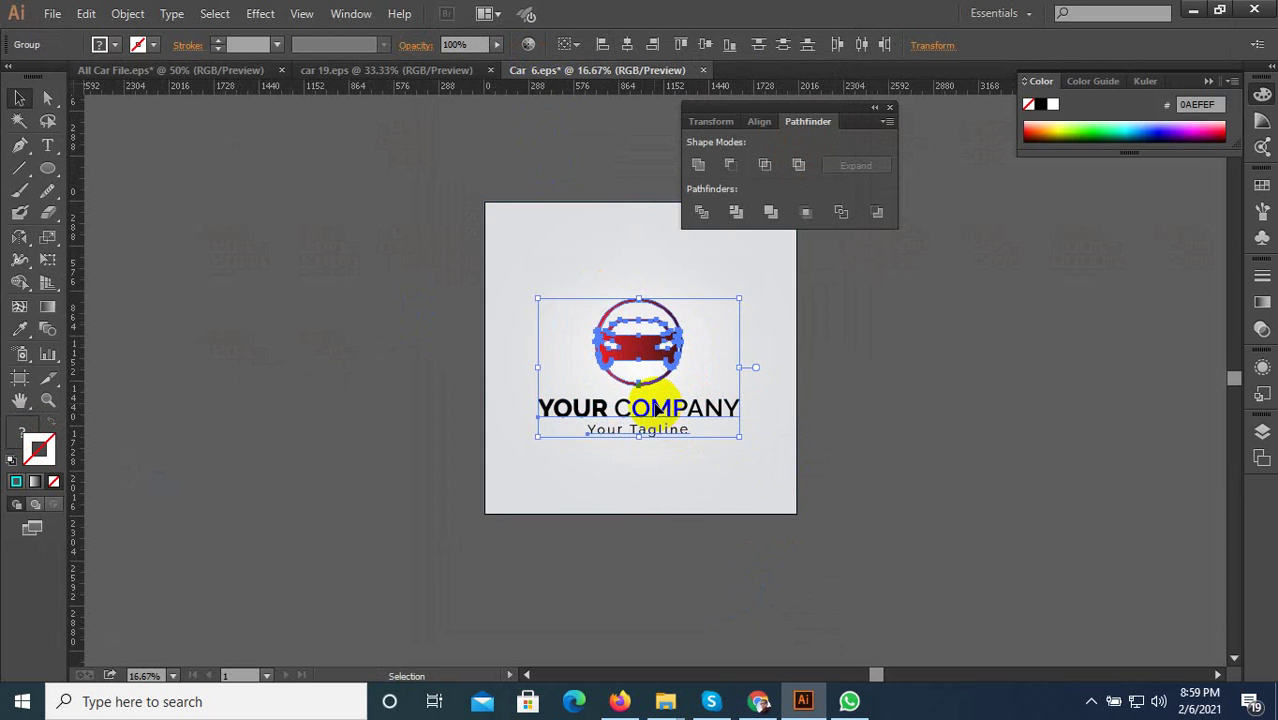
left_click(171, 13)
left_click(355, 324)
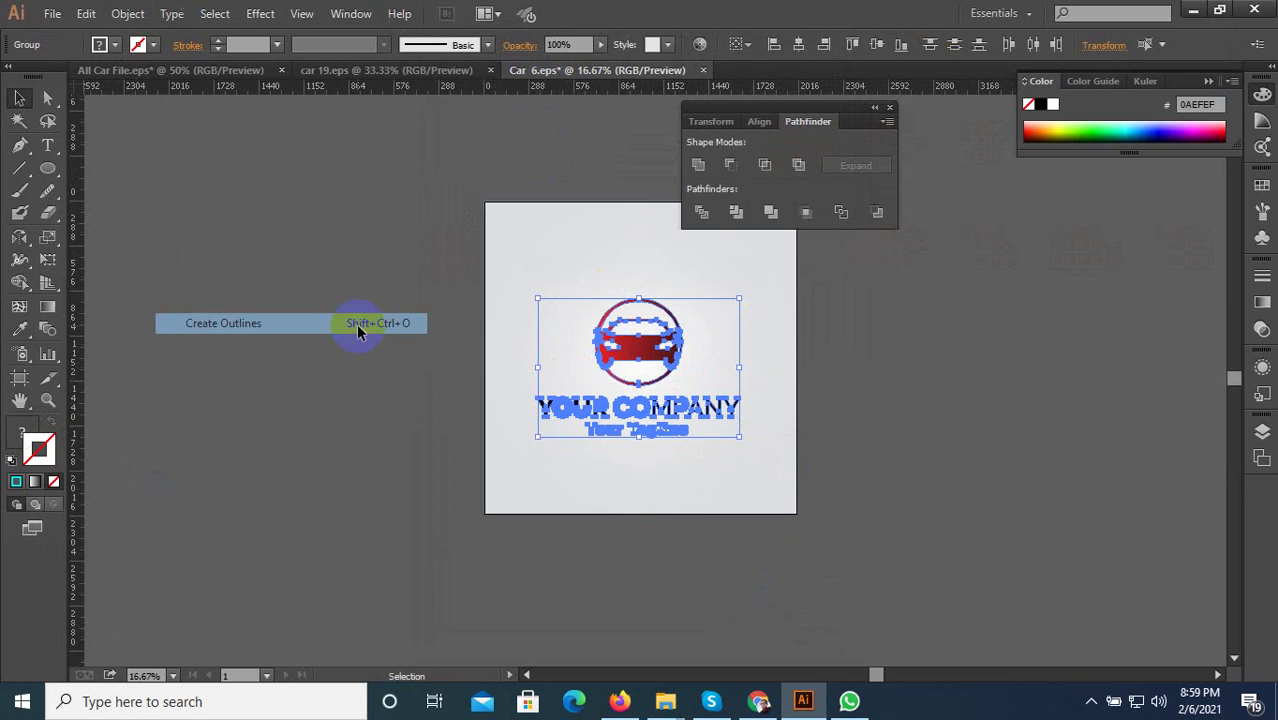
Save the document as Car 7 in the shutterstock CAR New folder (2), using the Illustrator 10 EPS version.
key("ctrl+shift+s")
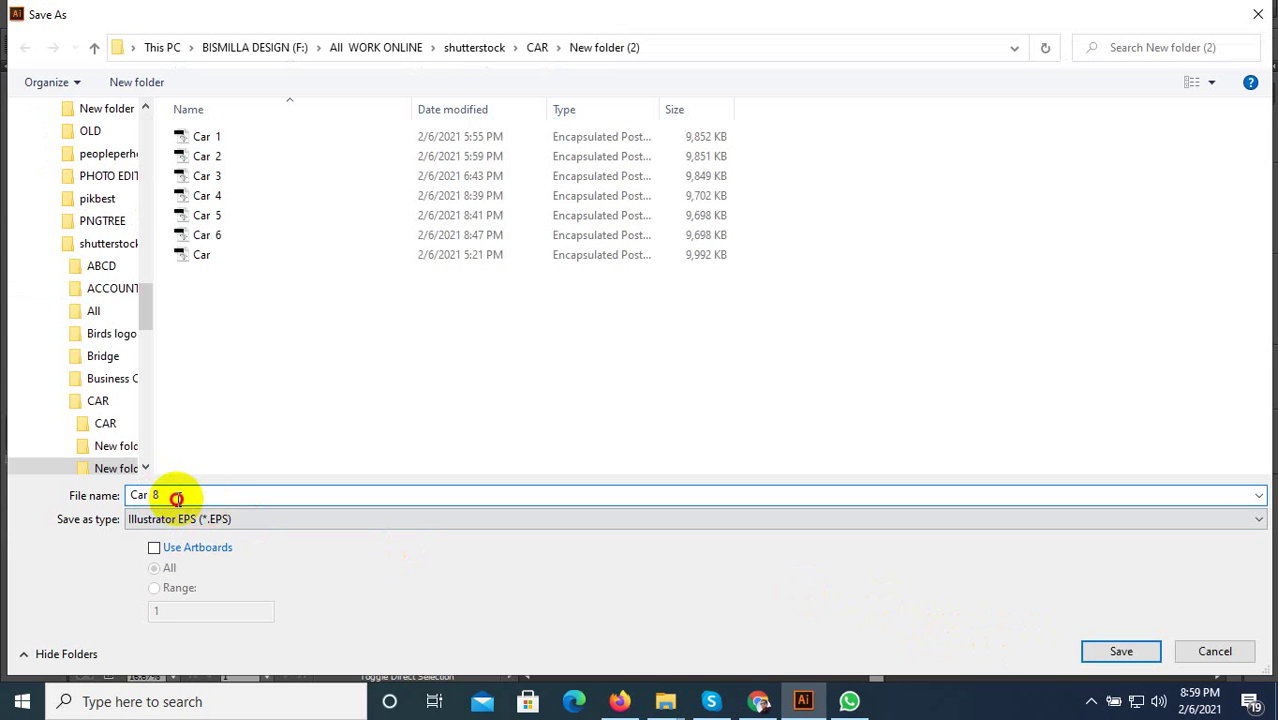
type("7")
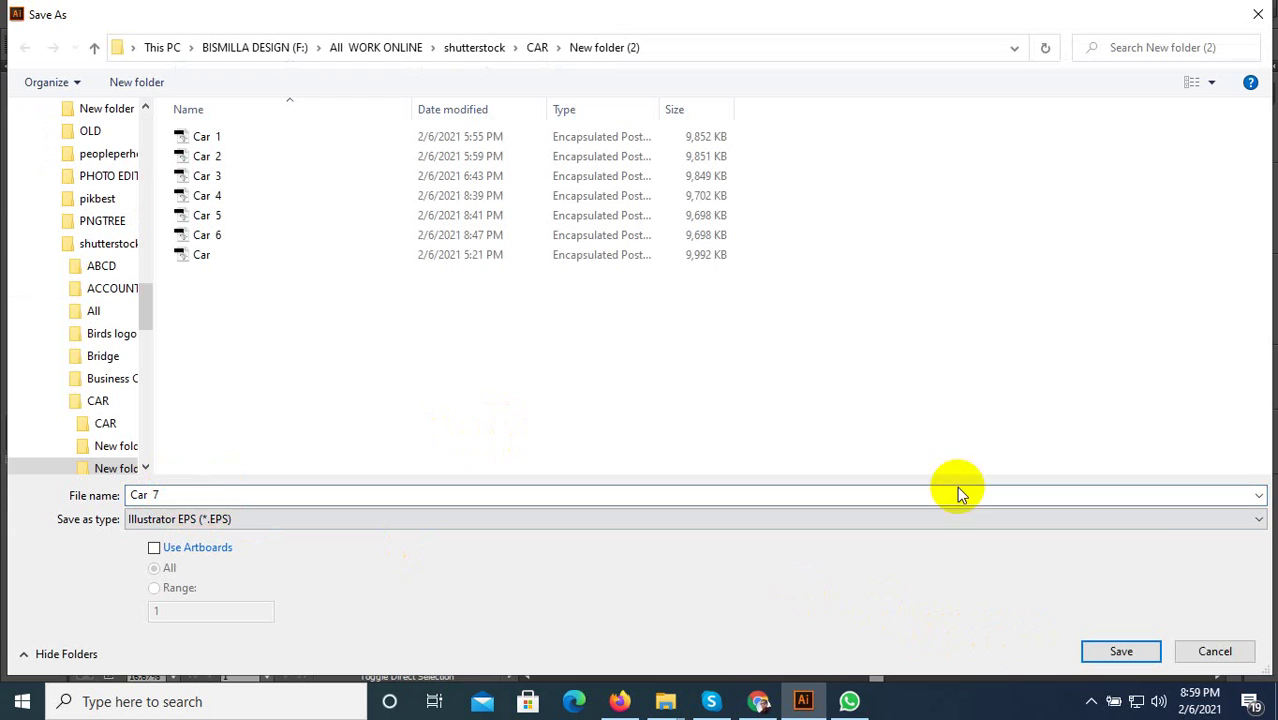
left_click(1121, 652)
left_click(622, 86)
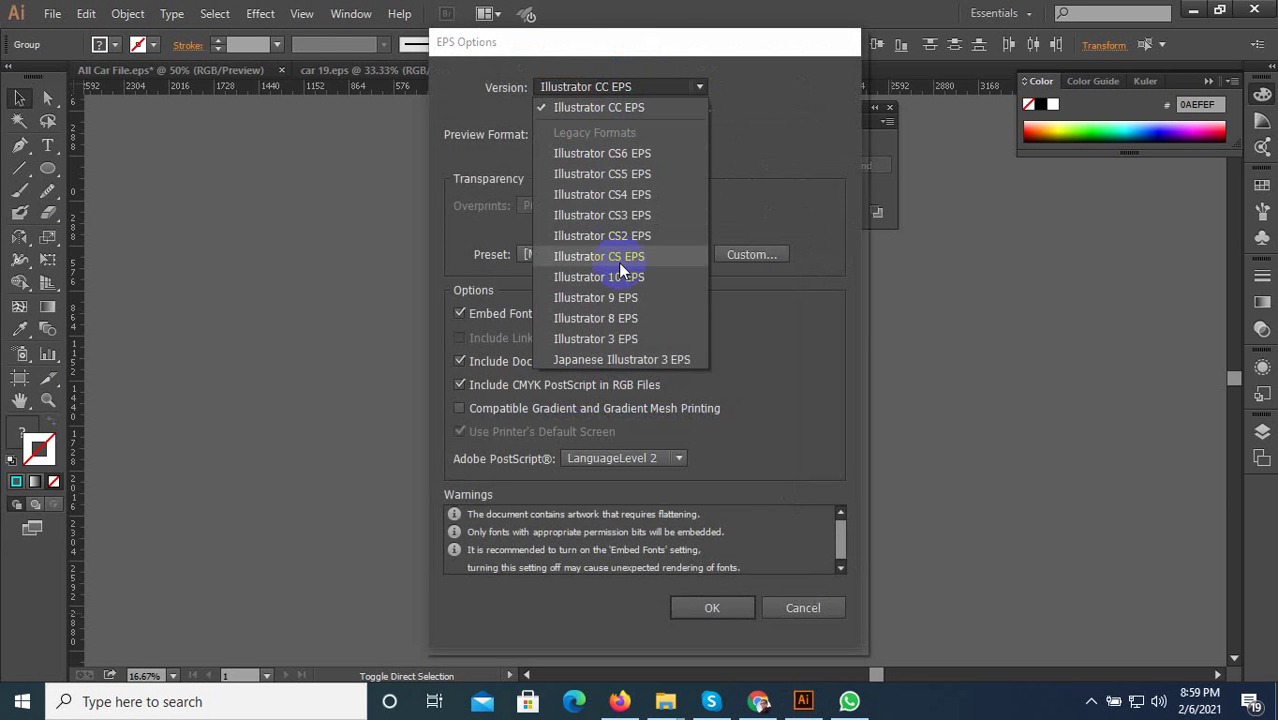
left_click(622, 277)
left_click(712, 588)
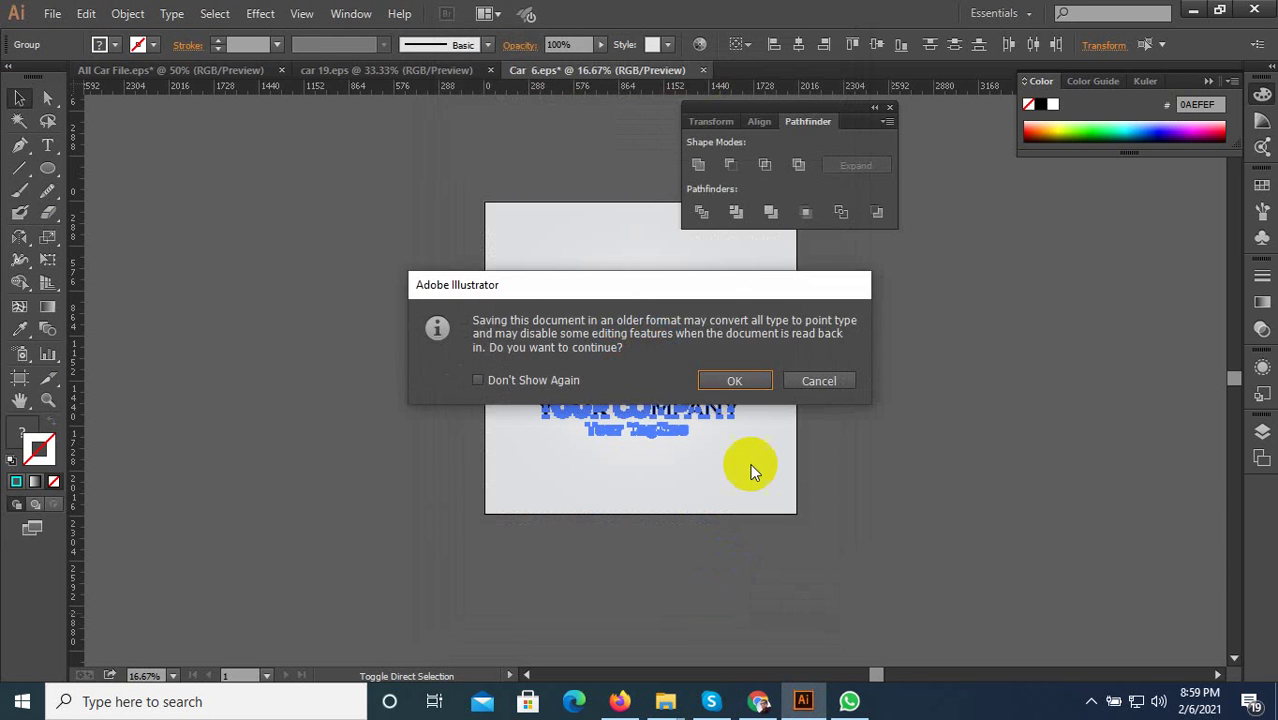
left_click(736, 381)
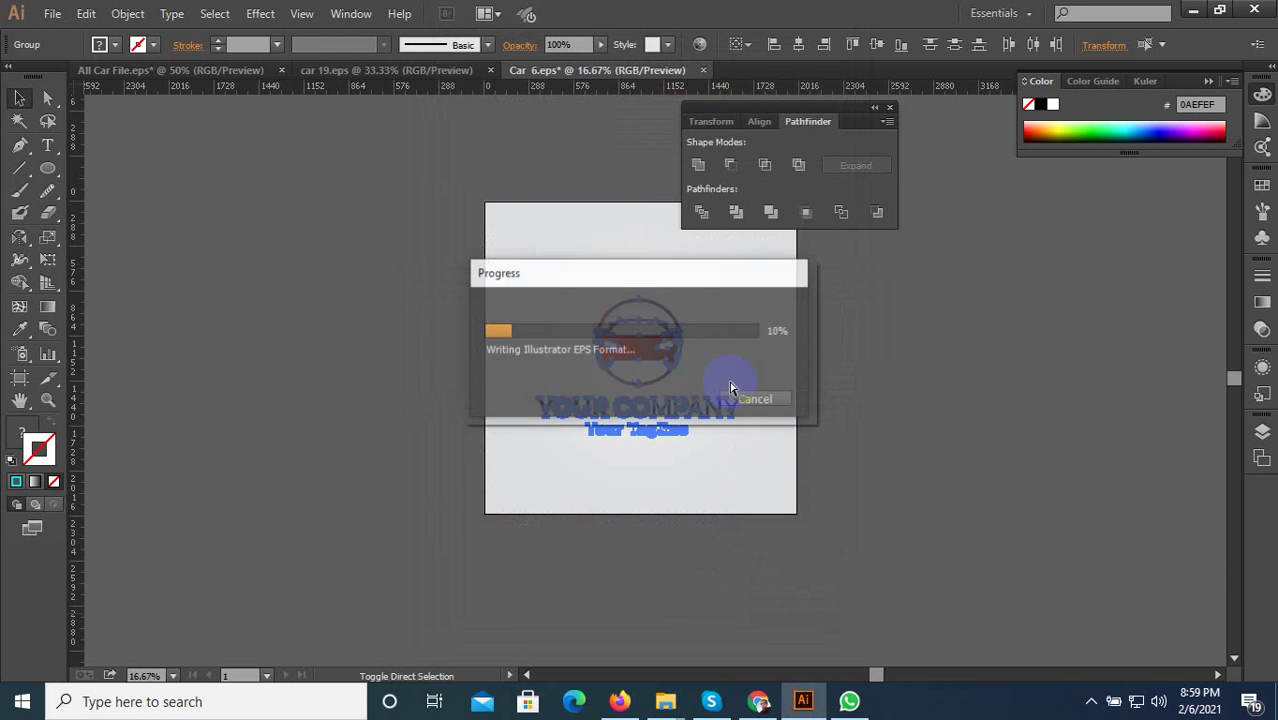
left_click(1090, 707)
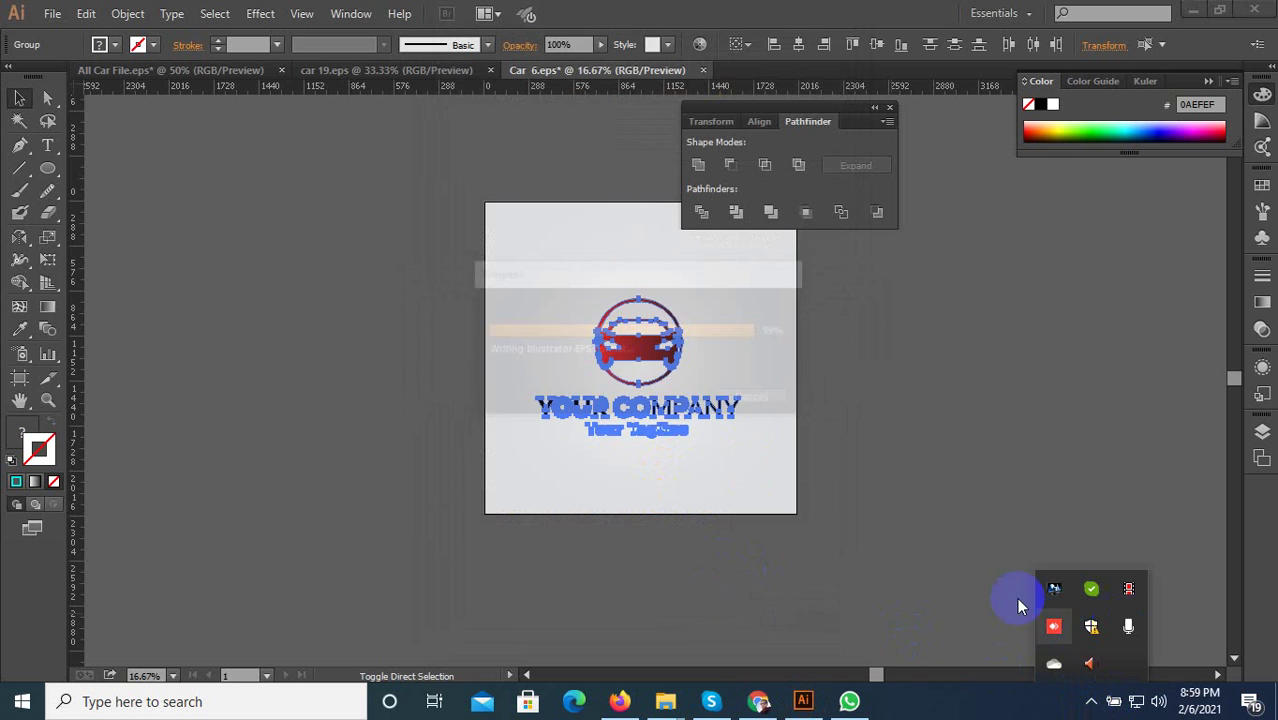